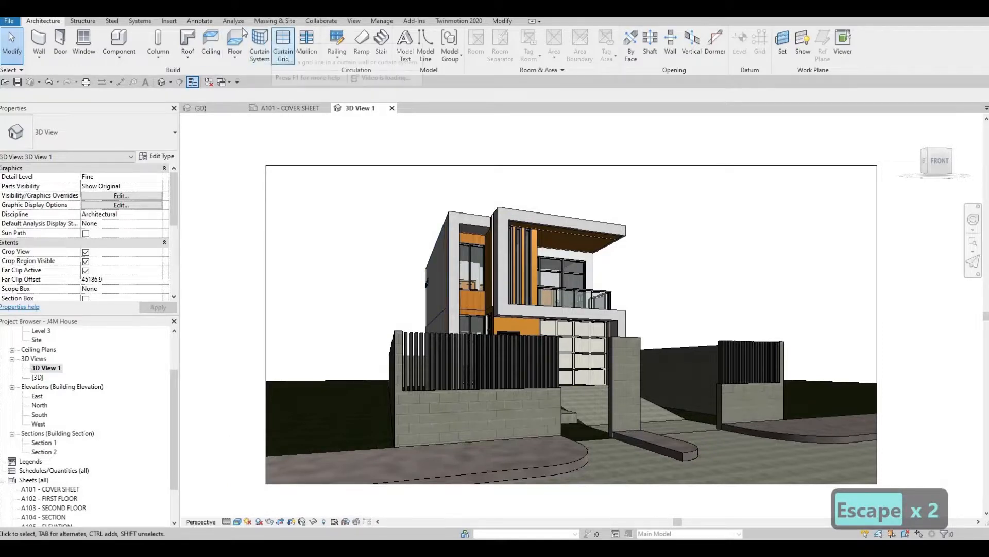
- Open the rendering settings for 3D View 1 and set the render quality to Medium
left_click(353, 22)
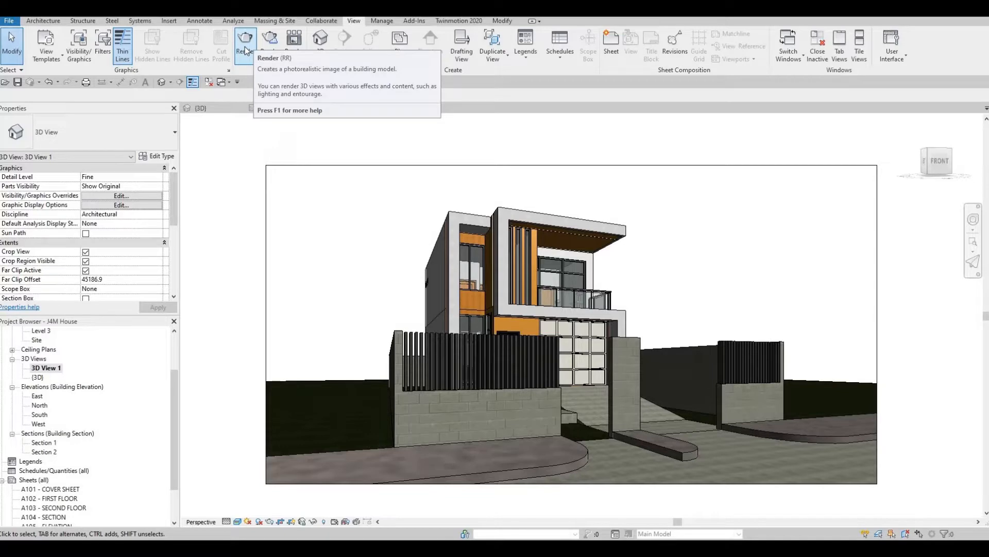
left_click(246, 50)
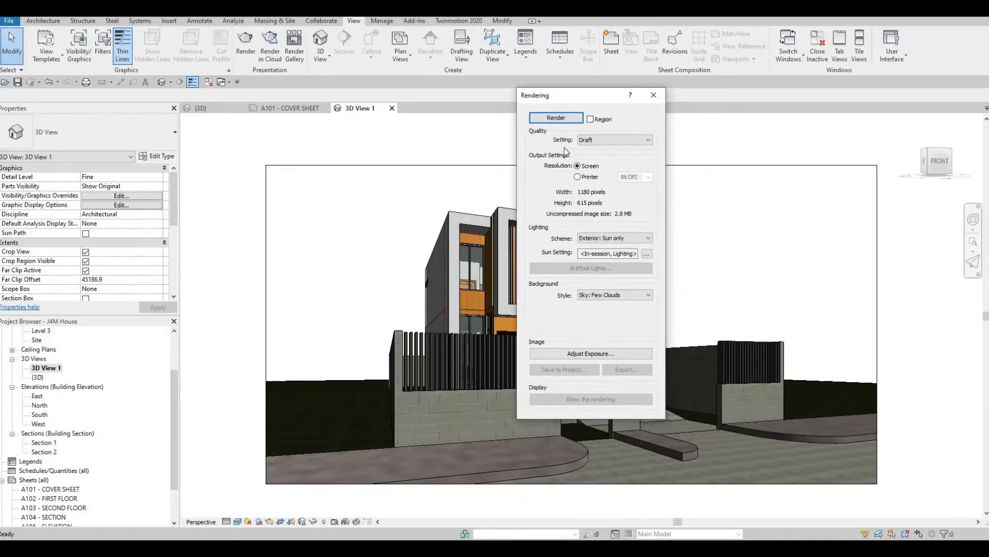
left_click(602, 142)
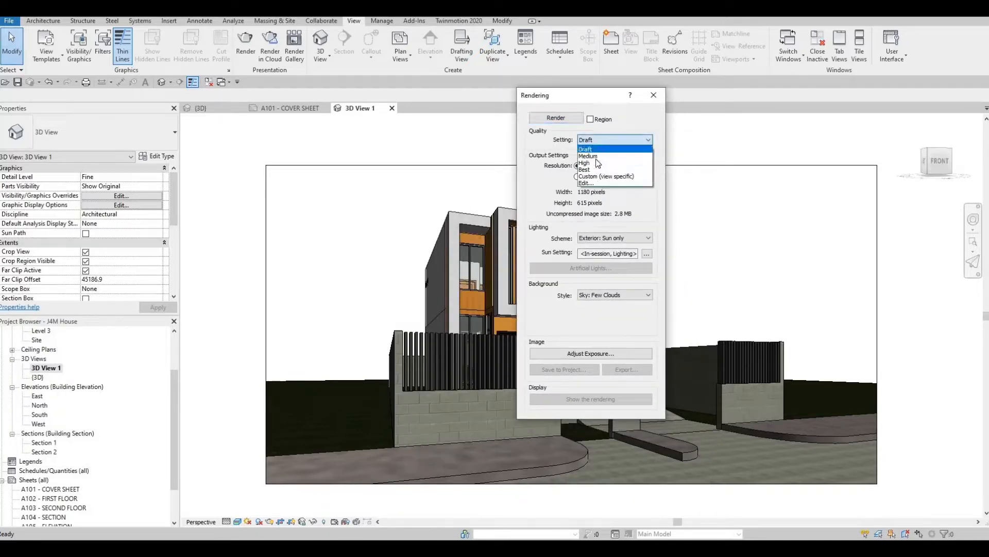
left_click(595, 155)
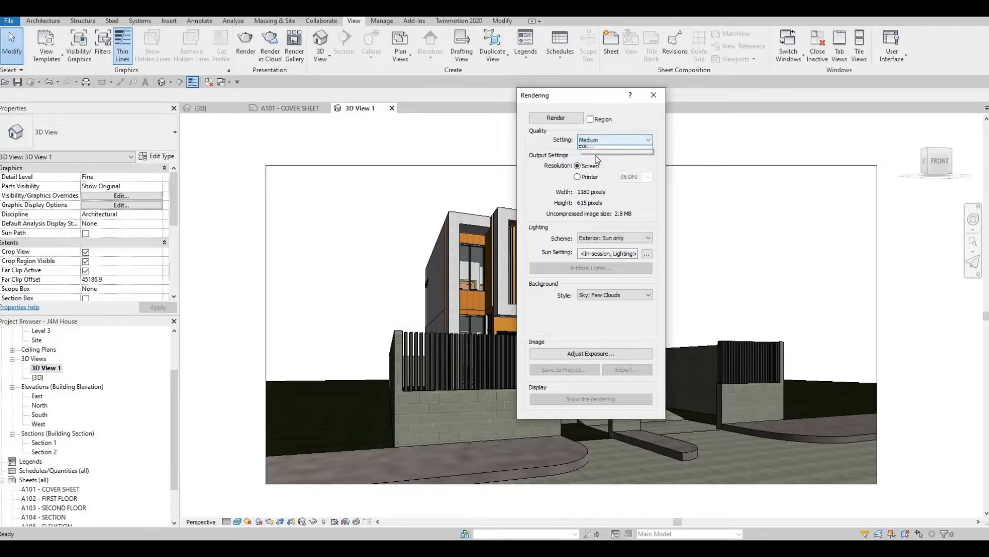
left_click(606, 143)
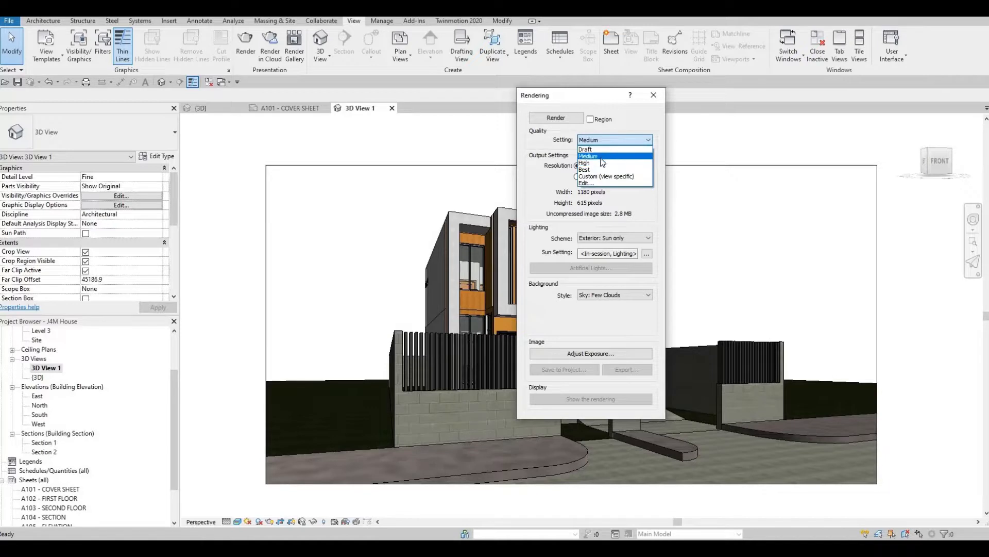
left_click(592, 156)
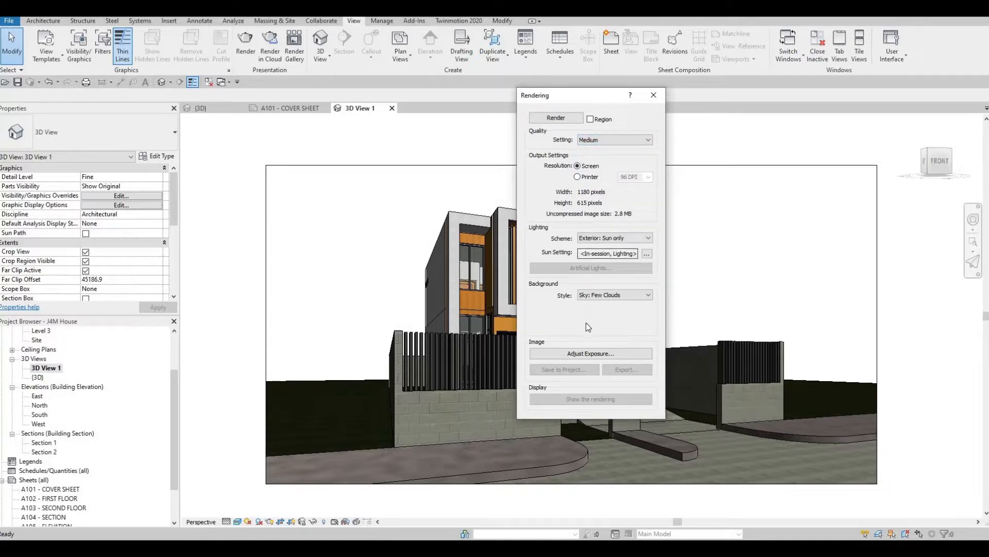
- Check the exposure settings without changing them and render the 3D view of the house
left_click(604, 354)
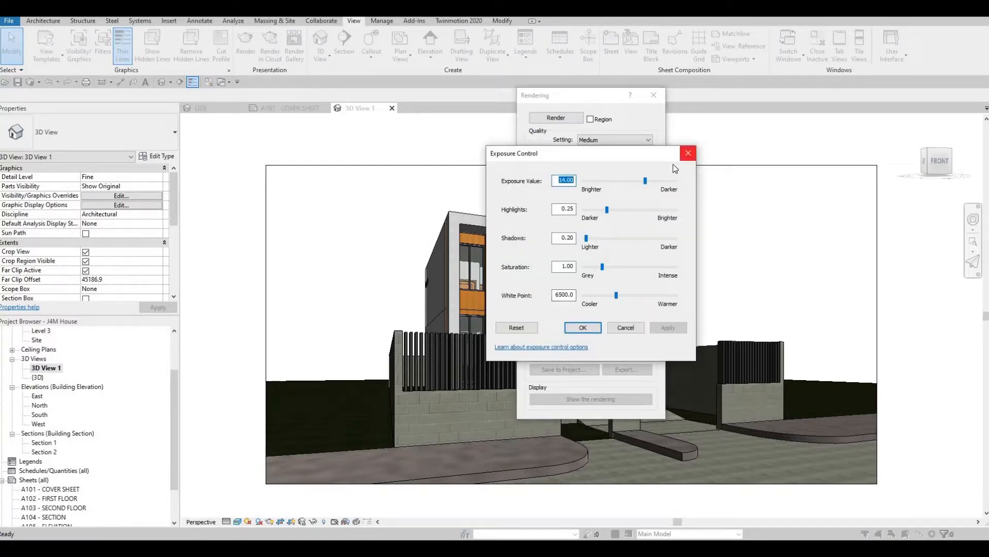
left_click(688, 154)
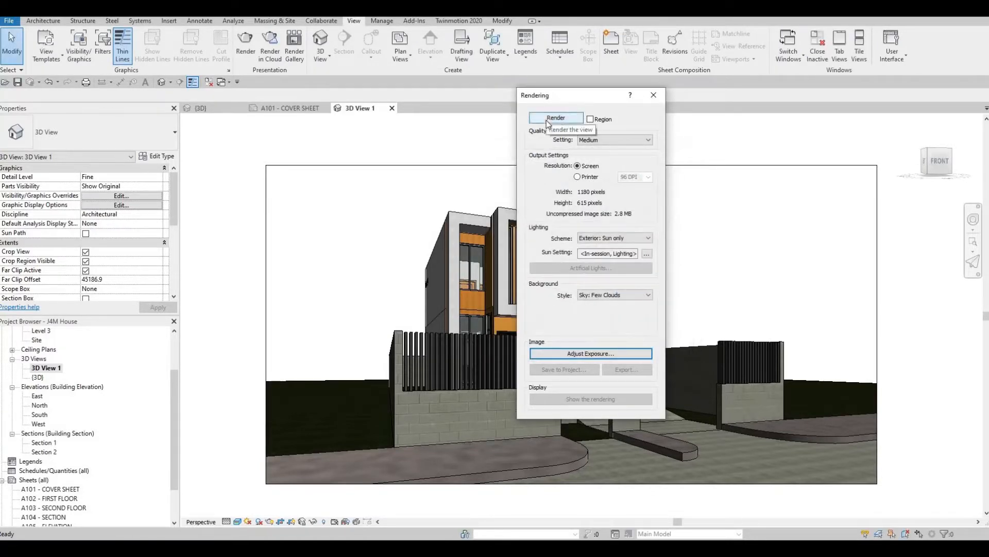
left_click(546, 121)
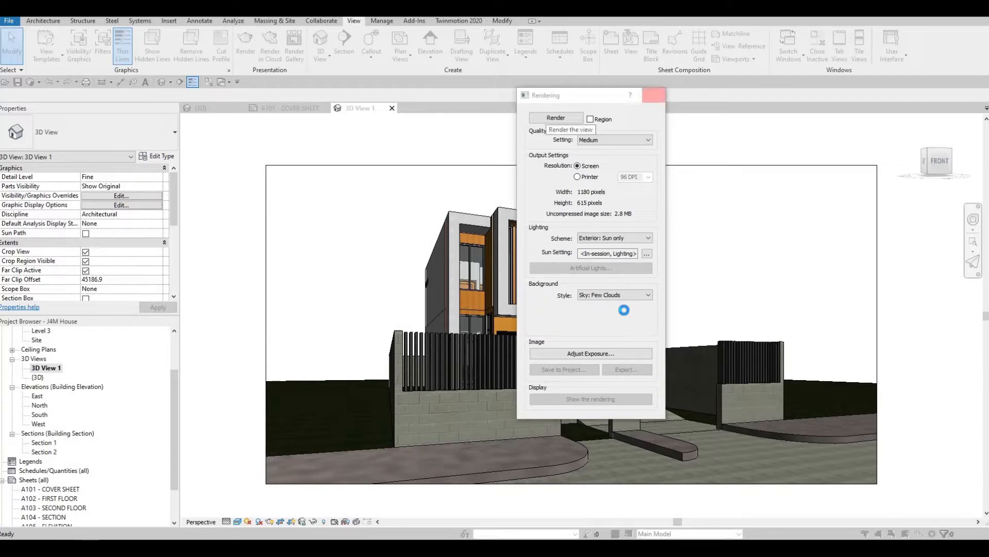
key("F1")
key("F1")
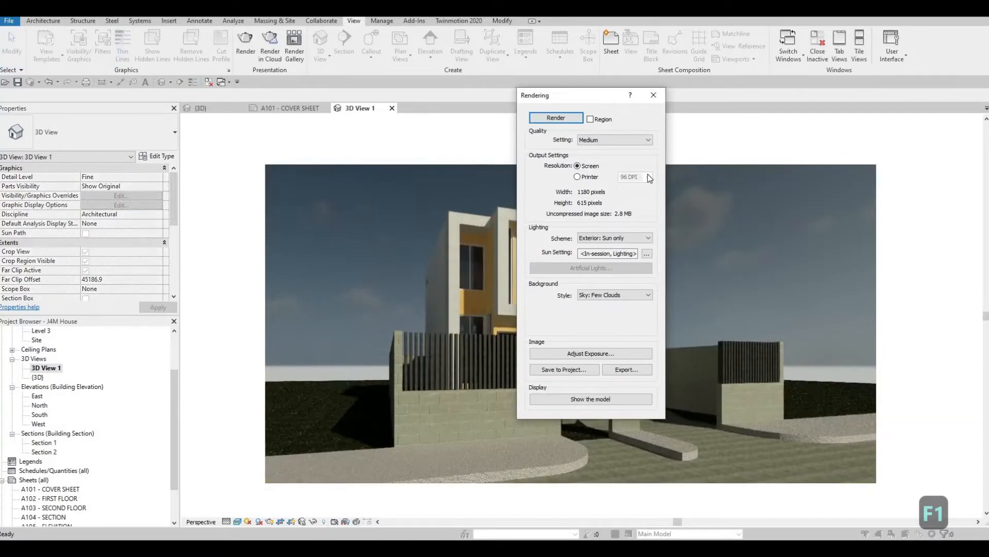
left_click(654, 95)
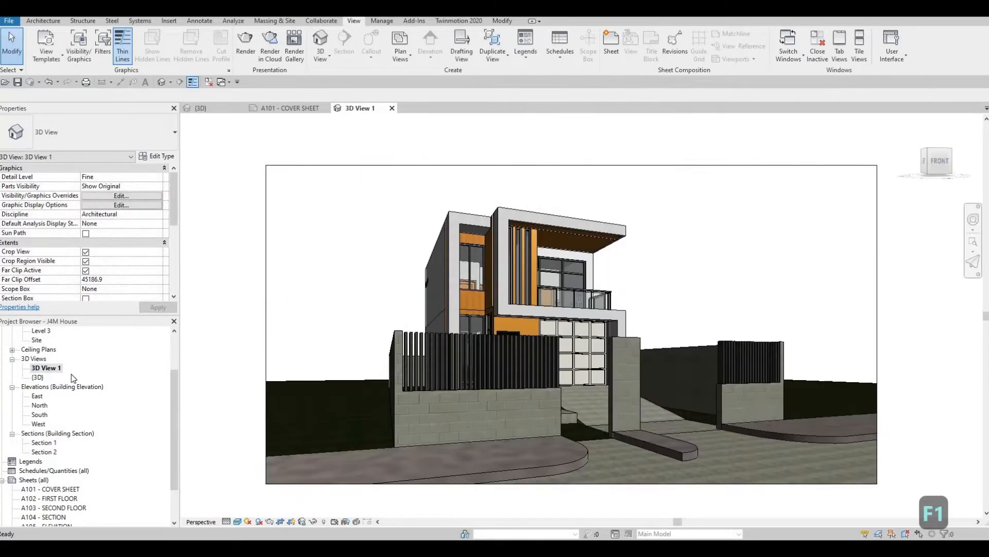
scroll(43, 379, "up", 1)
scroll(56, 407, "down", 1)
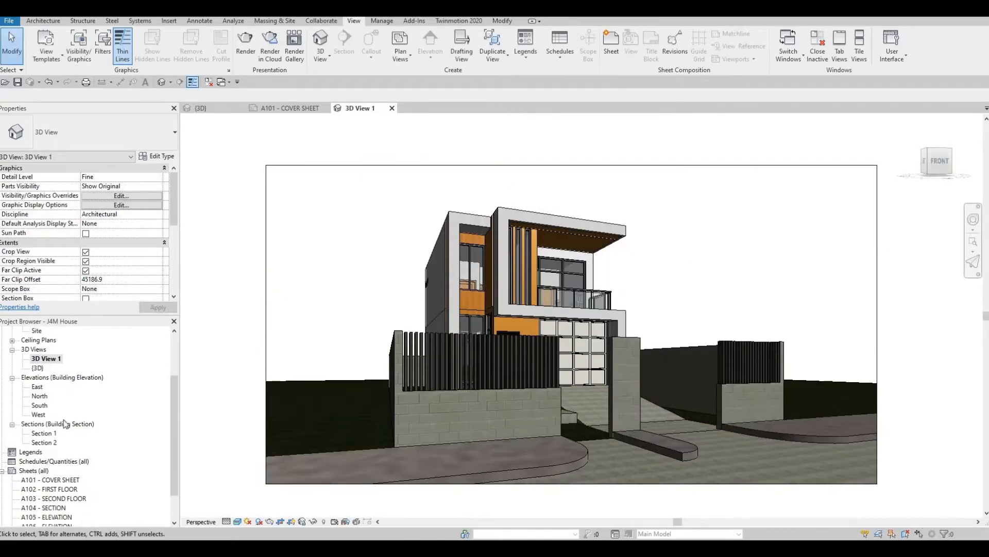
scroll(52, 438, "up", 3)
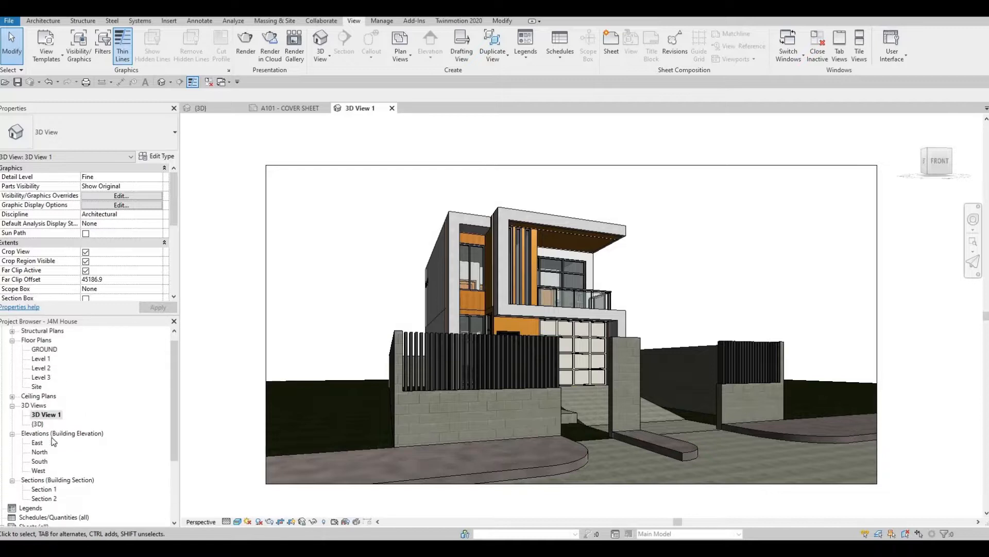
key("F1")
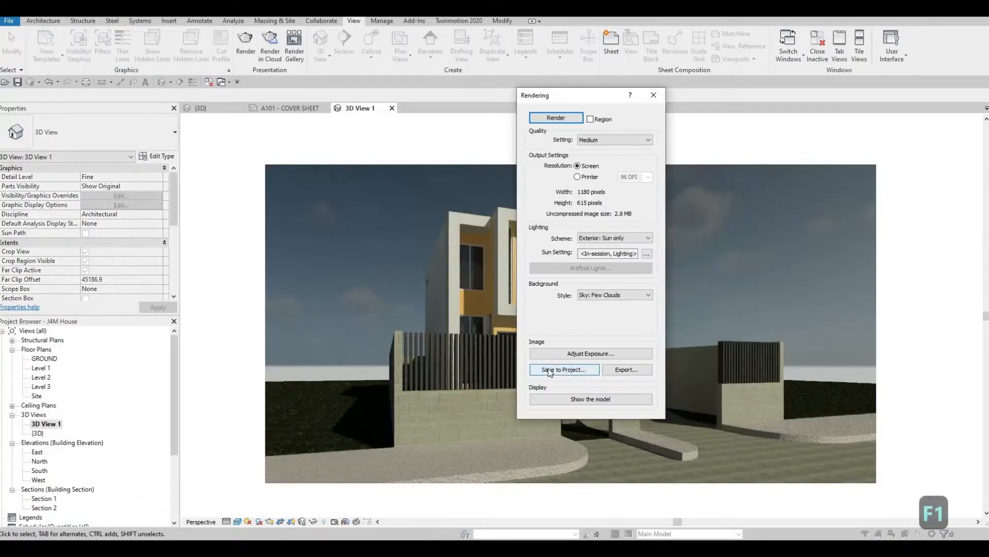
- Save the rendered image to the project under the name "rendering 1"
left_click(549, 370)
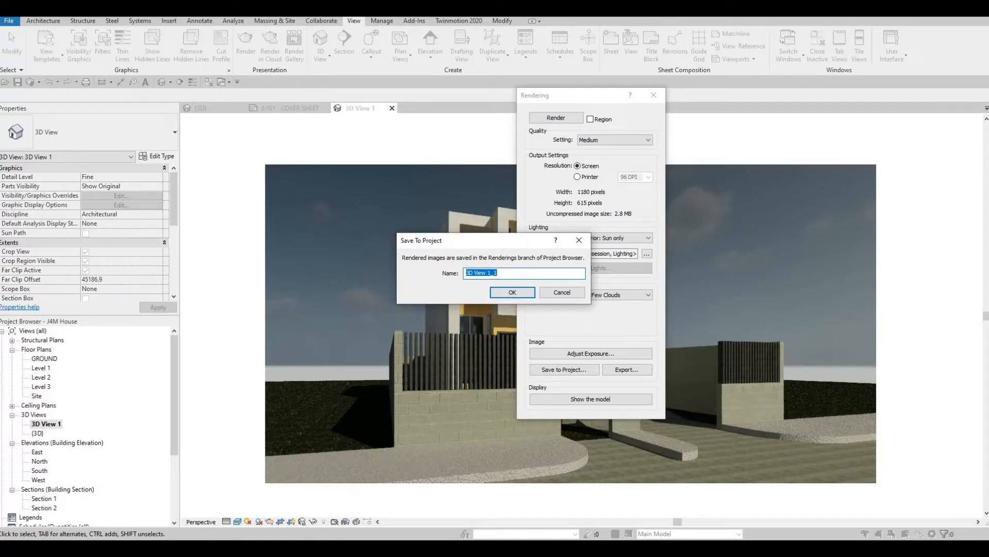
type("renderin")
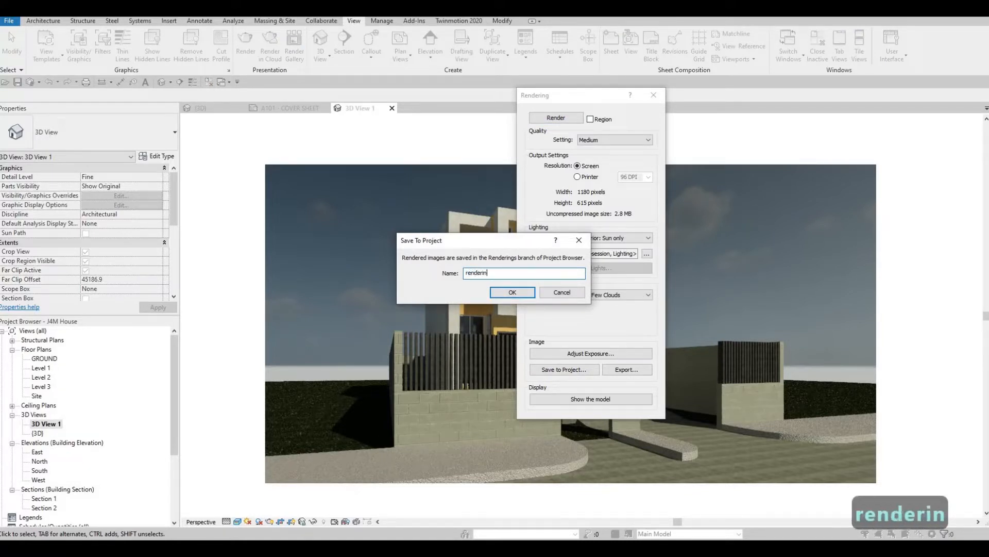
type("g 1")
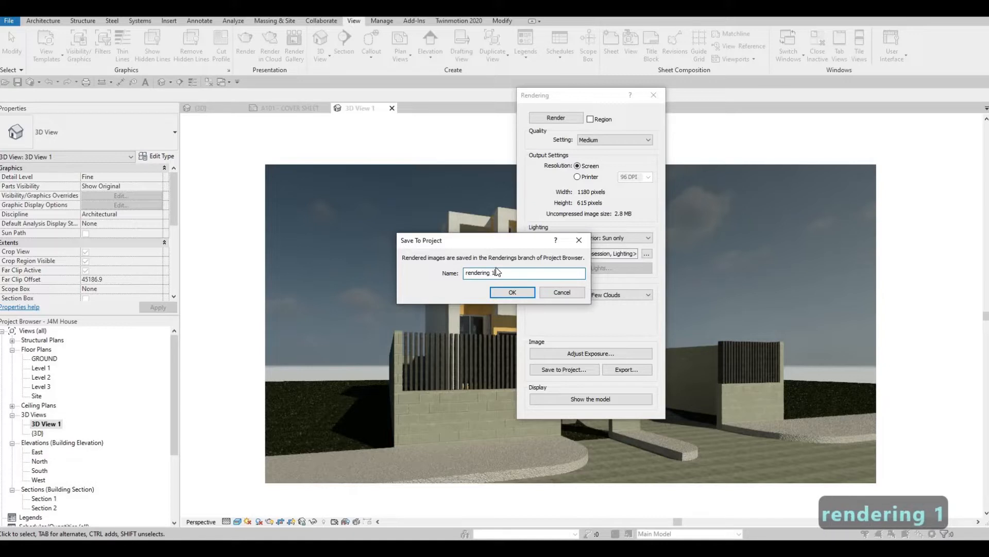
left_click(514, 294)
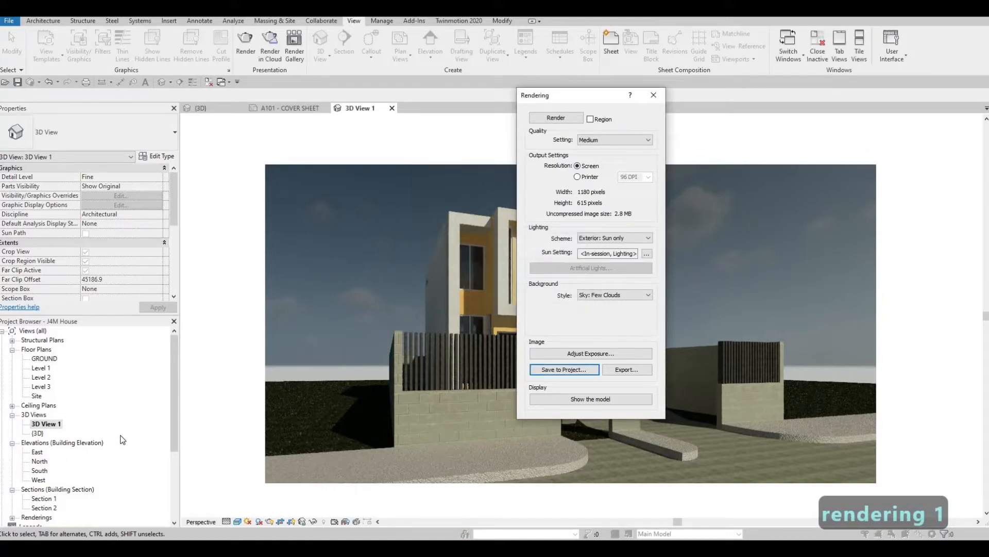
- Expand the Renderings branch in the project browser and close the rendering settings
scroll(30, 499, "down", 3)
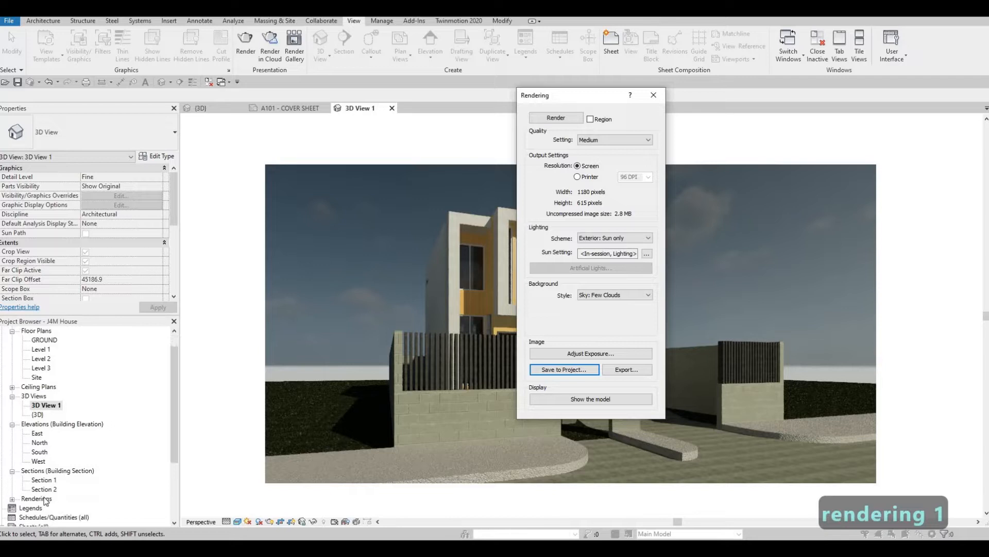
left_click(13, 470)
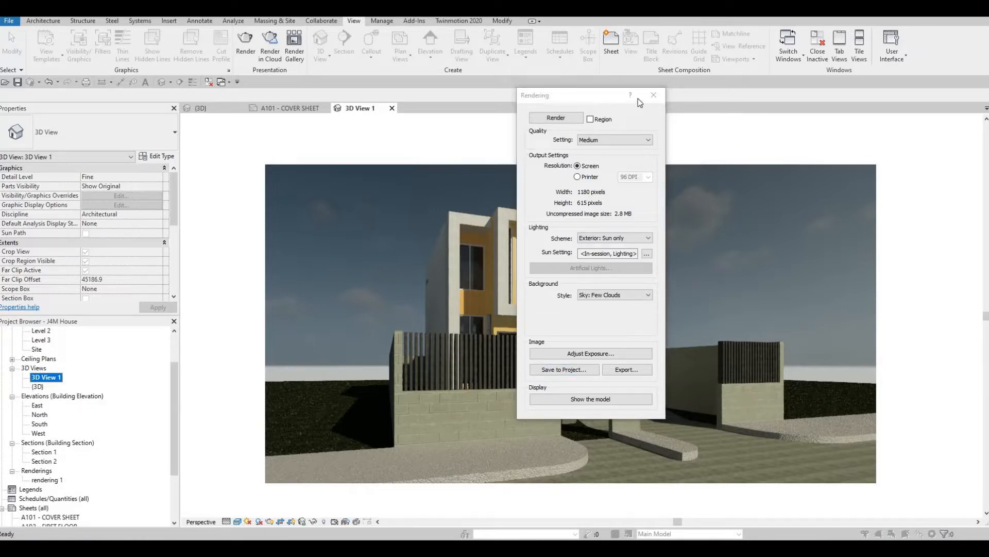
left_click(652, 96)
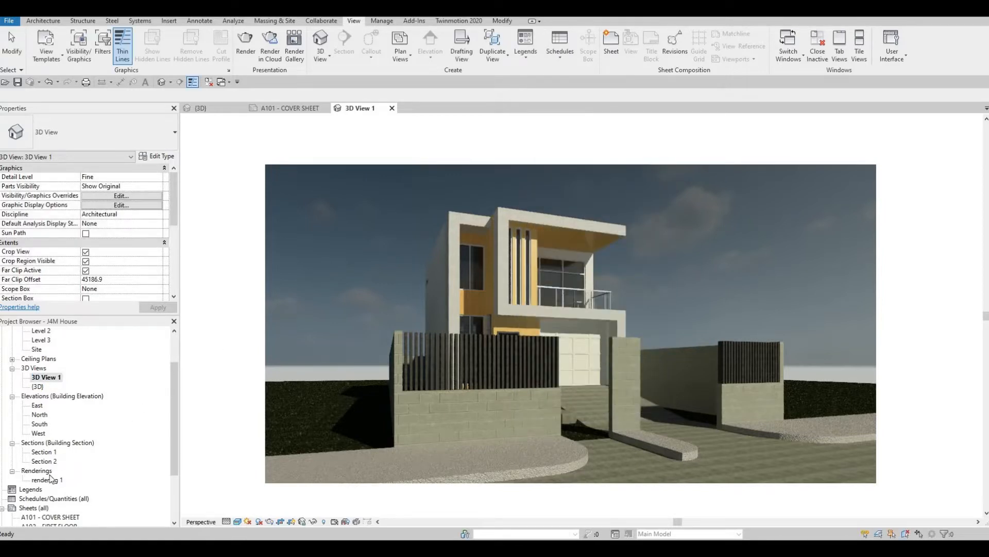
- Place the rendering 1 image on sheet A101 - COVER SHEET and set its viewport type to No Title
scroll(52, 476, "down", 2)
double_click(50, 471)
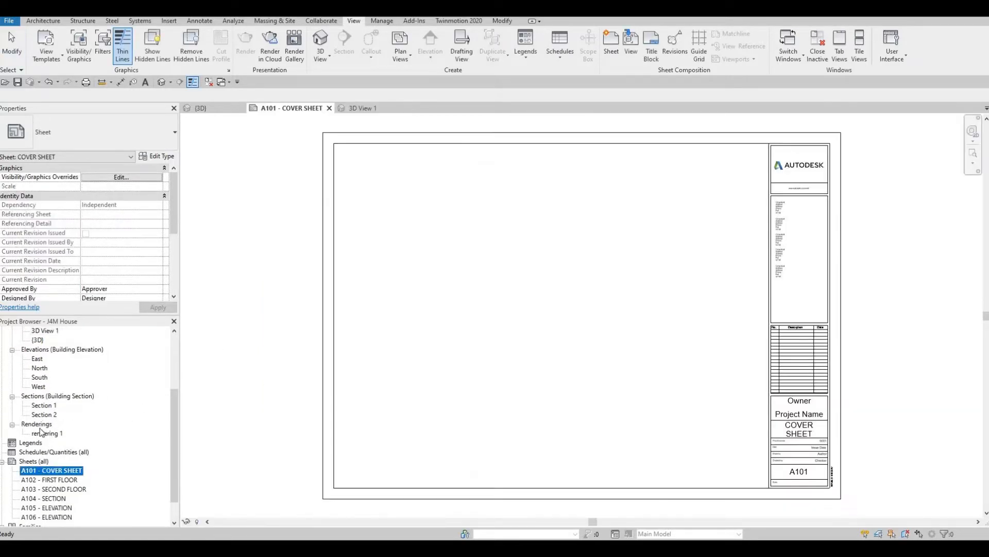
left_click_drag(48, 435, 477, 249)
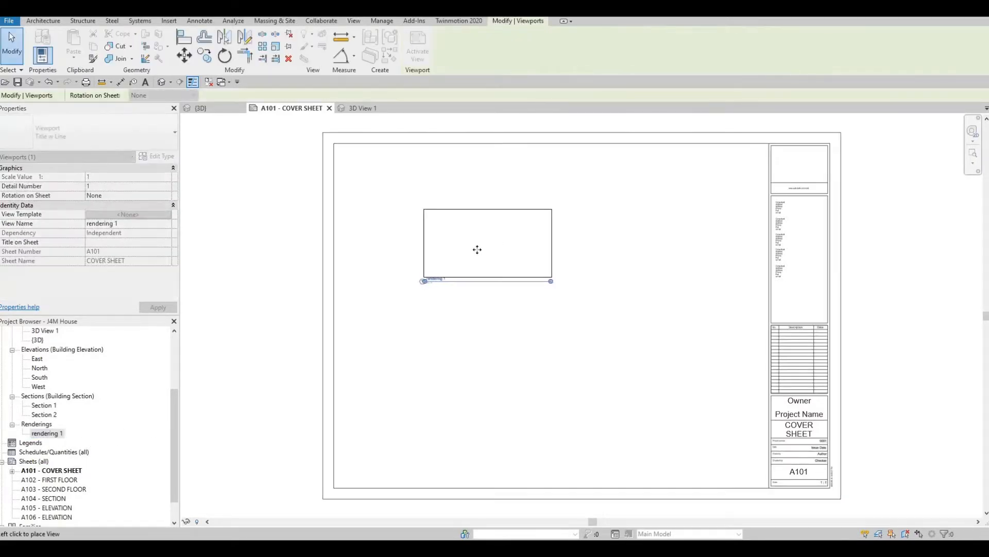
left_click(448, 264)
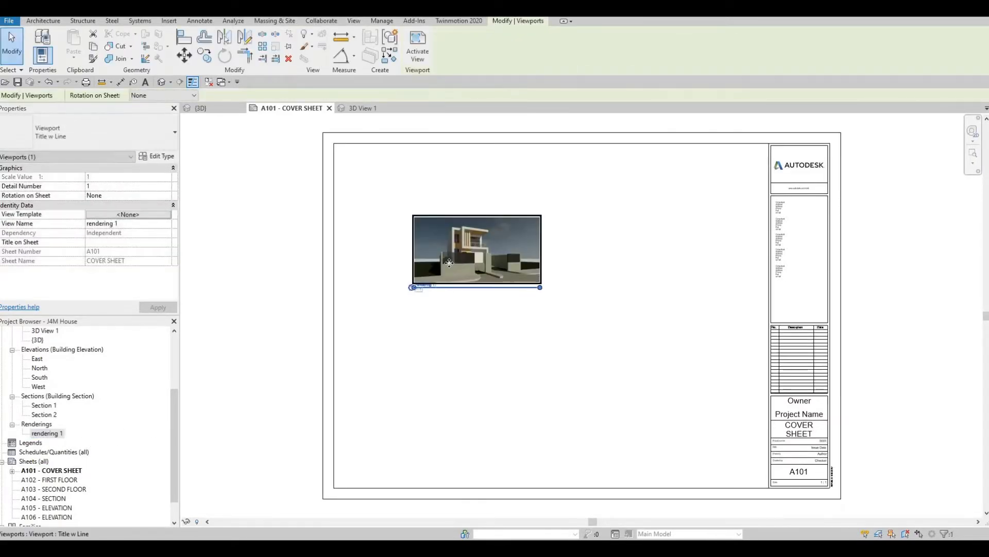
left_click(97, 137)
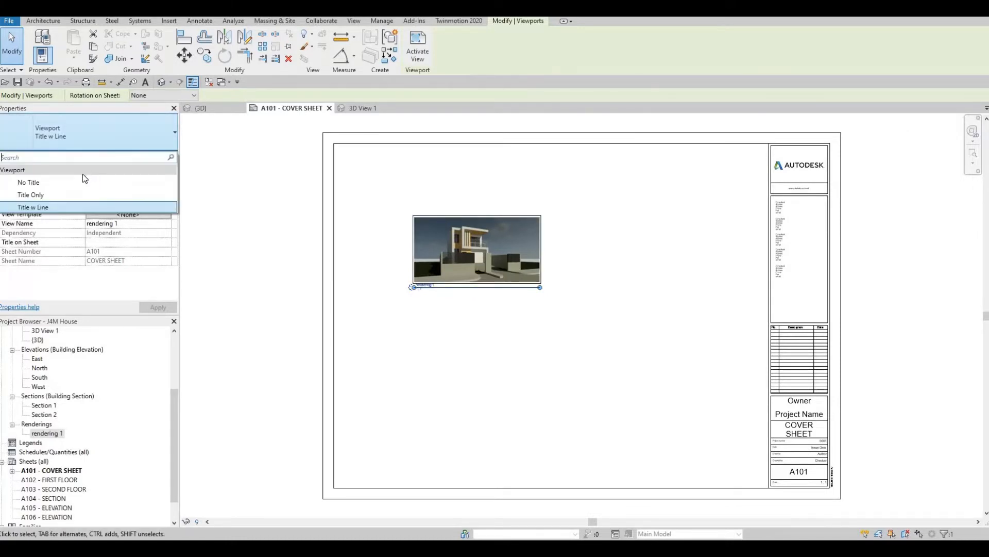
left_click(25, 184)
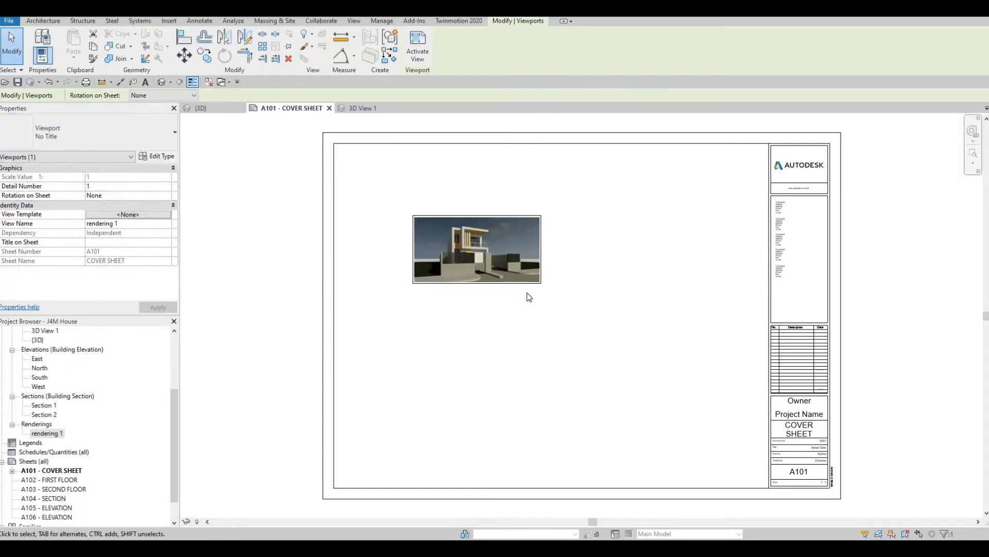
- Activate the rendering viewport, enlarge the image to about 634 by 331, and move it toward the sheet's upper-left area
double_click(504, 267)
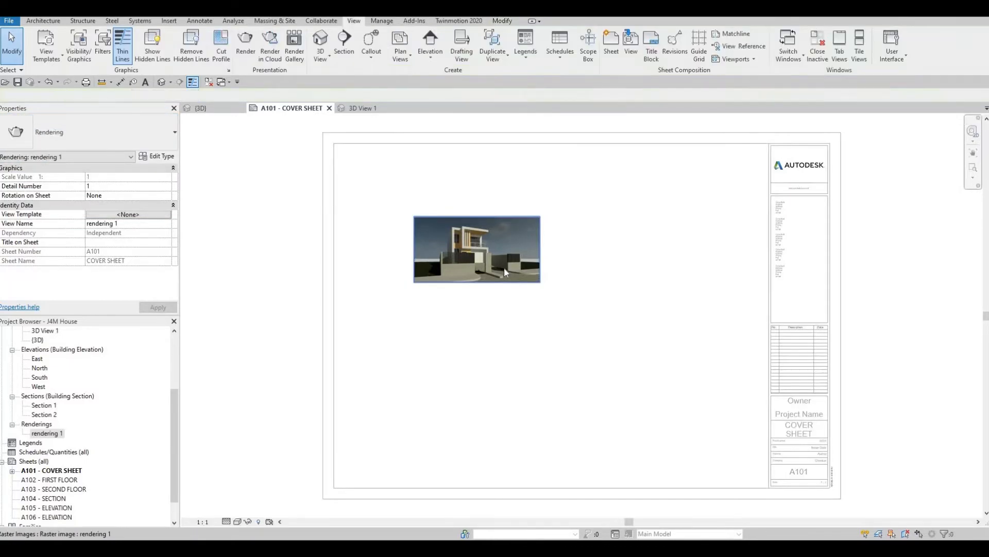
left_click(504, 267)
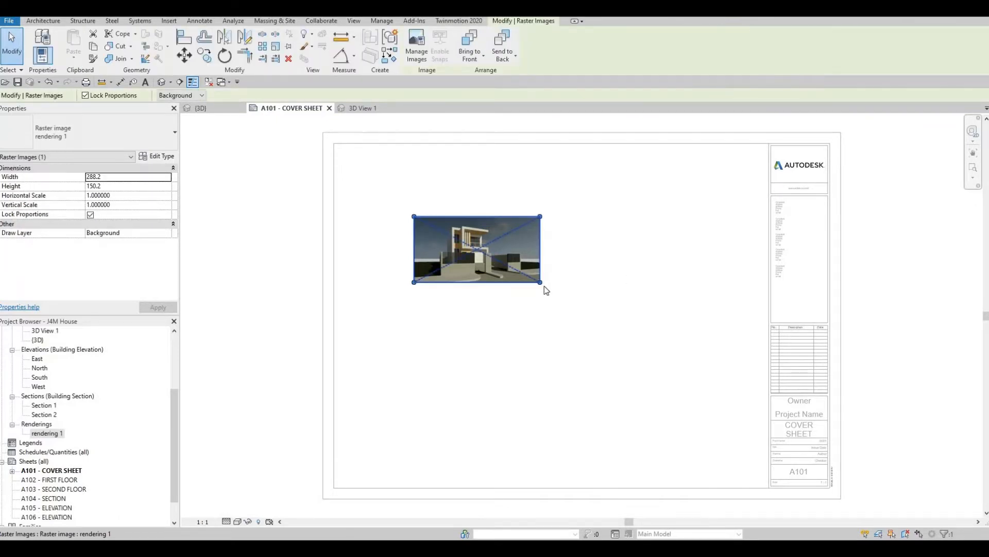
left_click_drag(540, 282, 666, 347)
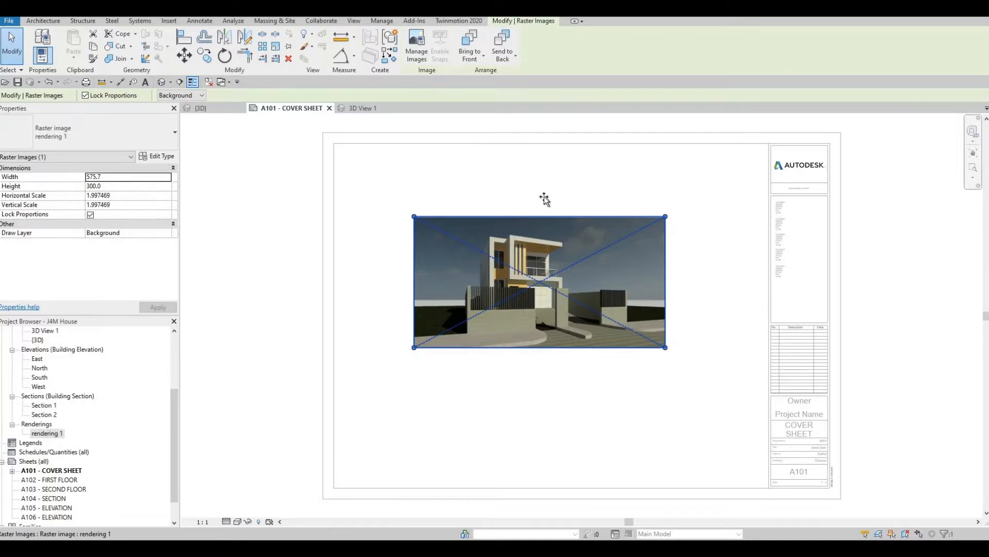
left_click_drag(624, 287, 574, 263)
left_click_drag(617, 328, 640, 348)
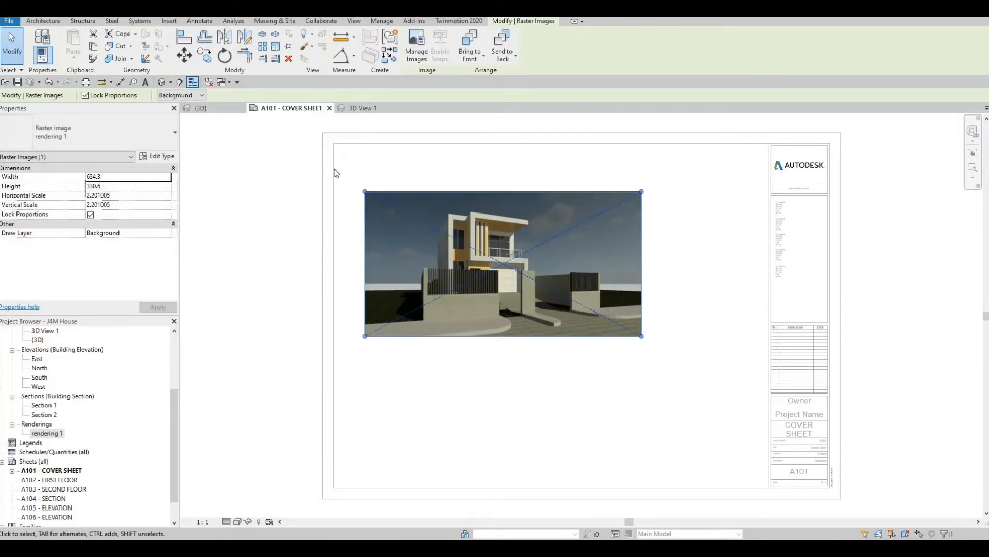
left_click(256, 189)
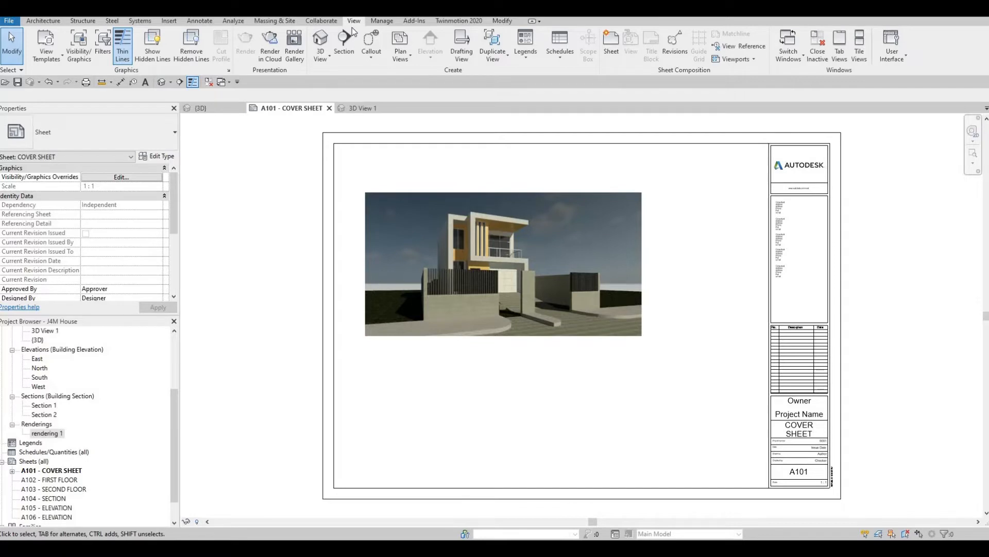
- Create a sheet list schedule with the Sheet Name and Sheet Number fields, in that order
left_click(562, 63)
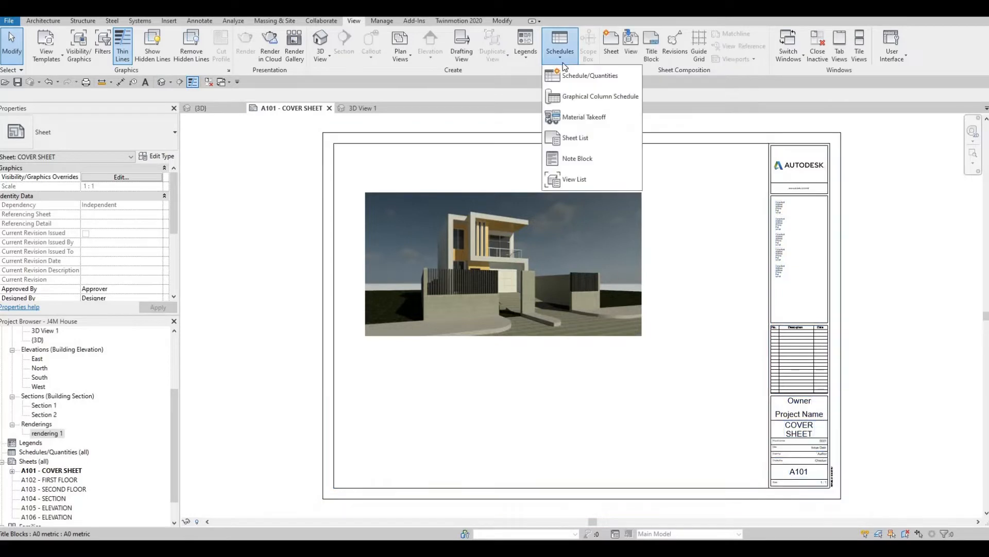
left_click(586, 140)
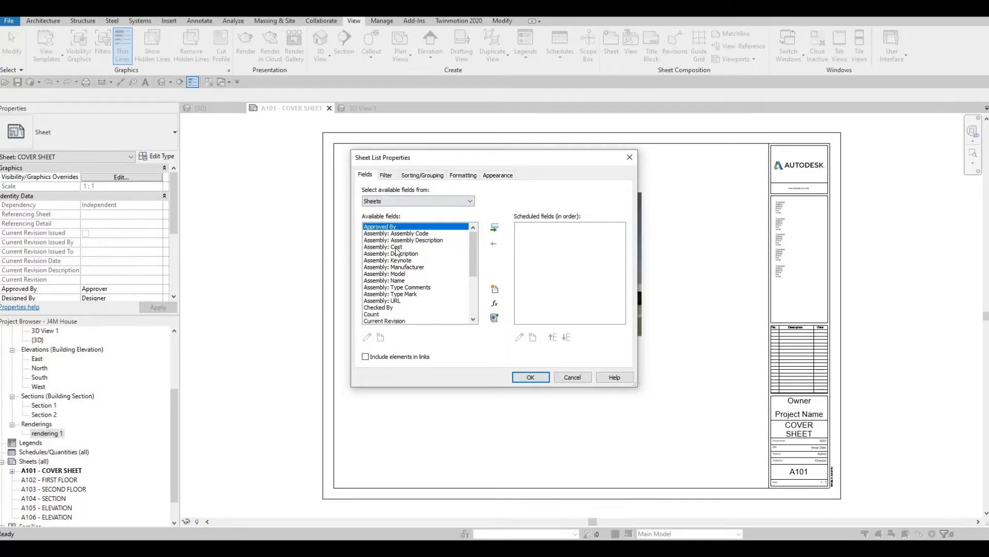
scroll(390, 304, "down", 4)
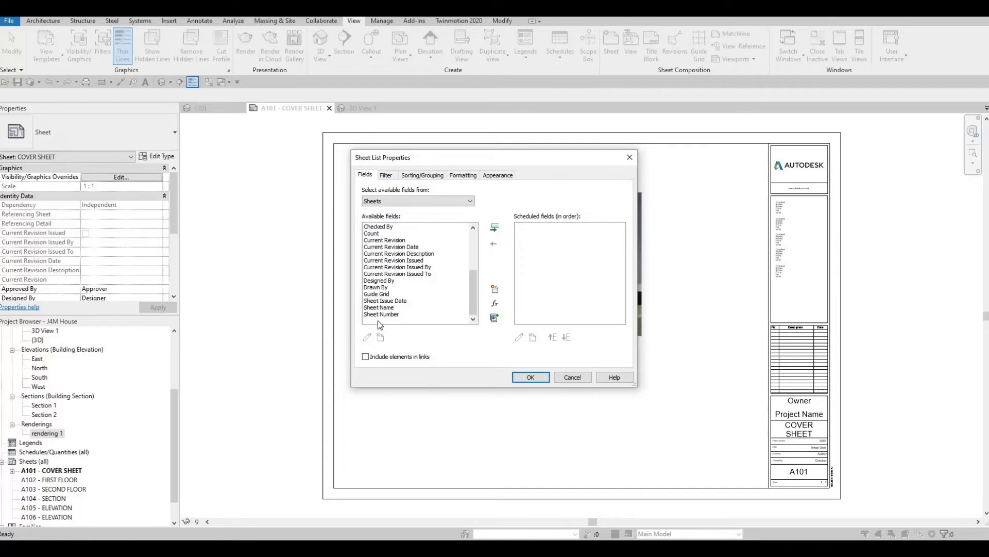
left_click(431, 307)
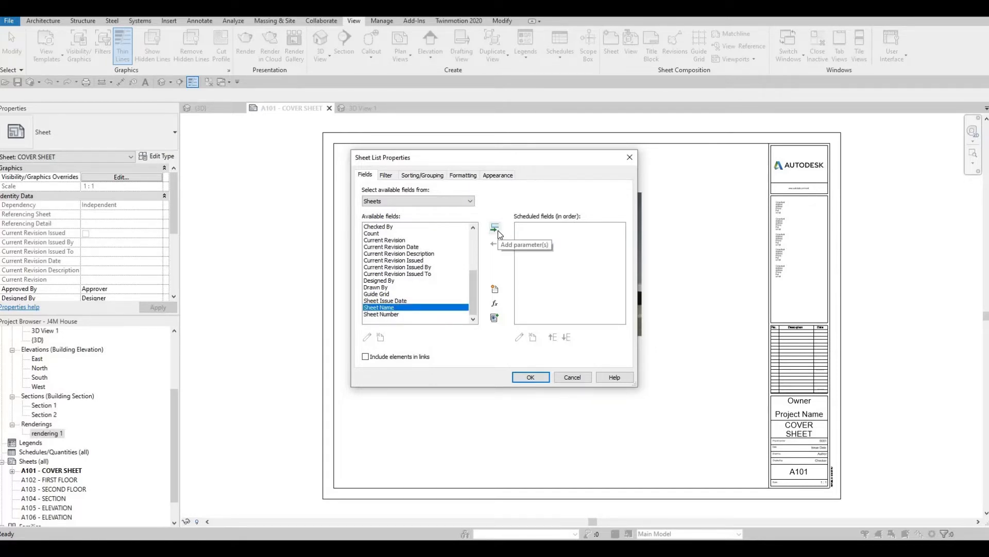
left_click(494, 228)
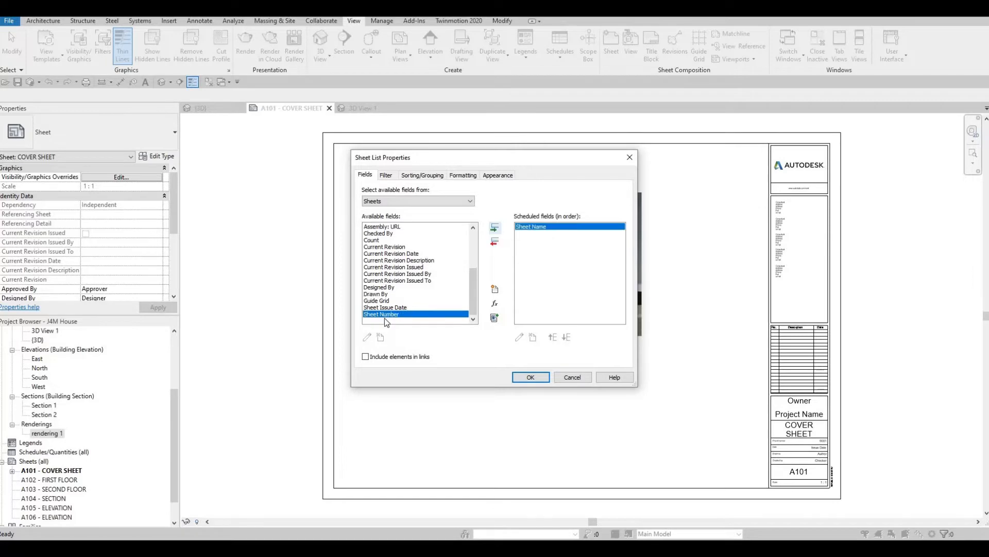
left_click(495, 228)
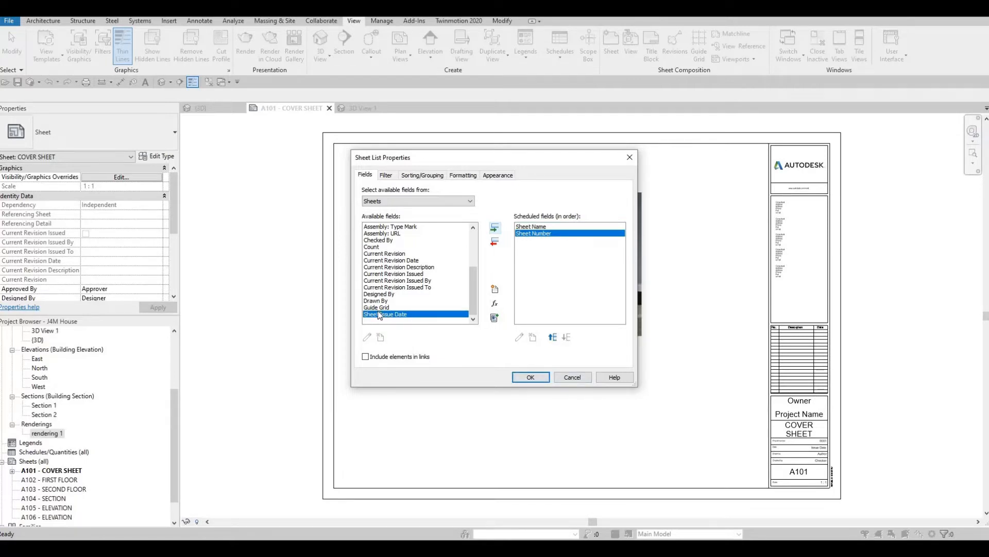
scroll(380, 309, "up", 4)
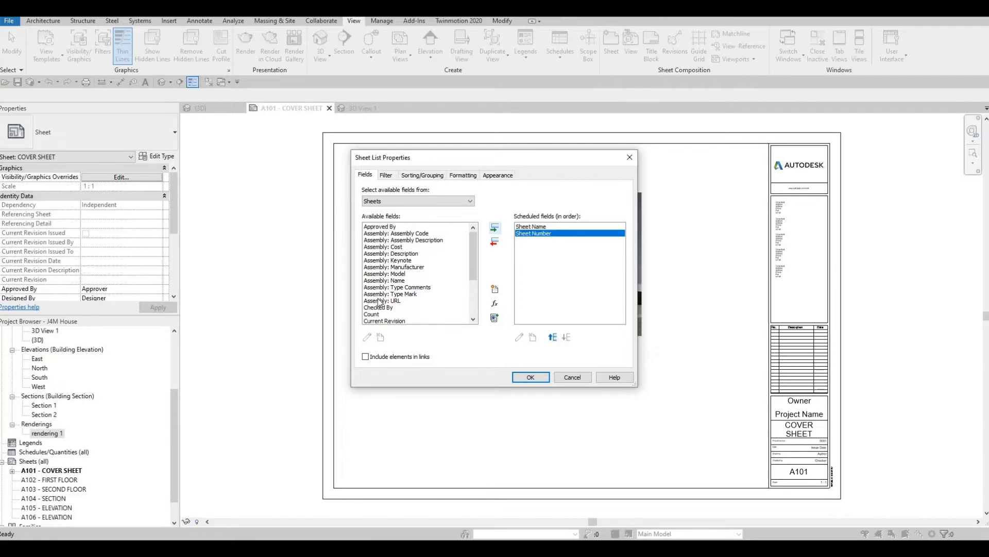
scroll(380, 302, "down", 4)
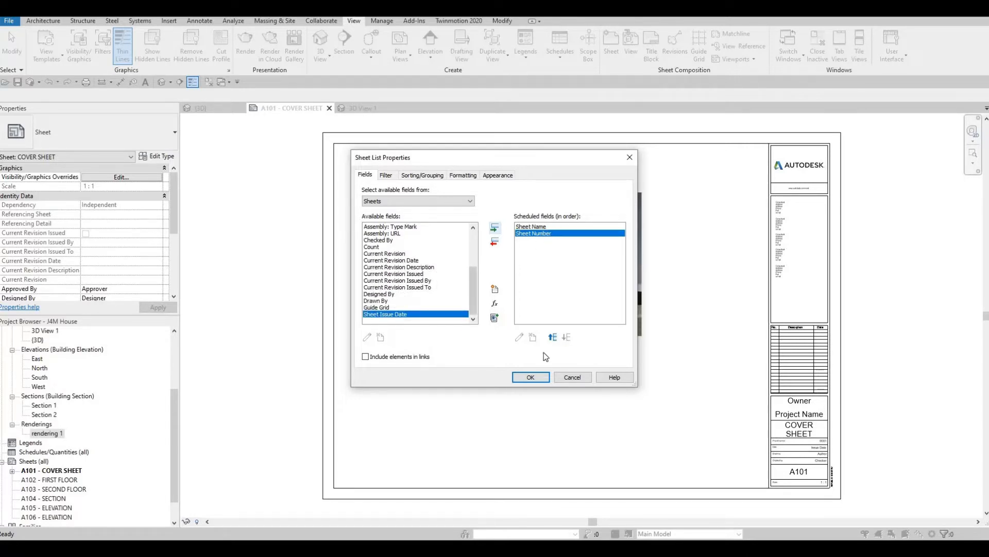
left_click(531, 377)
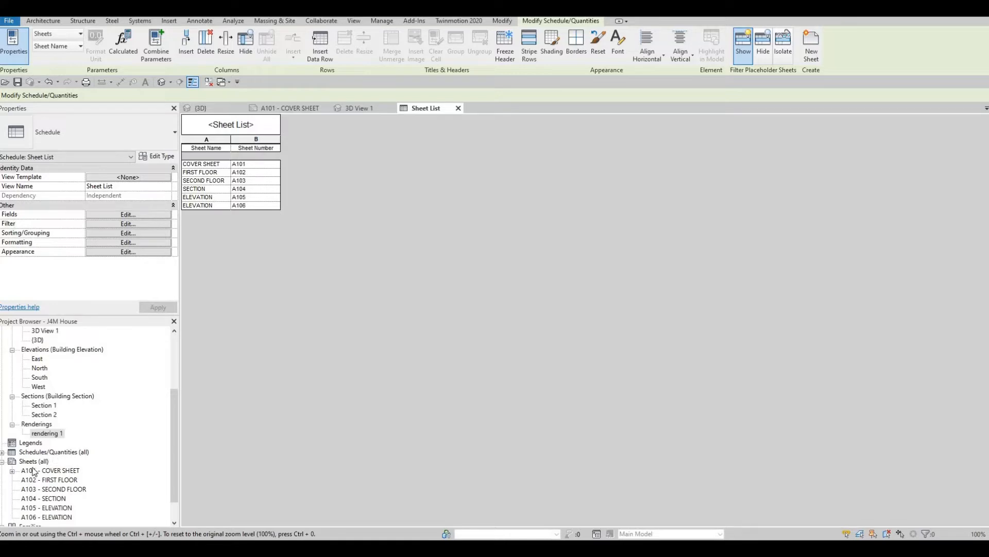
- Place the Sheet List schedule on sheet A101 - COVER SHEET, between the rendering and the title block
left_click(3, 452)
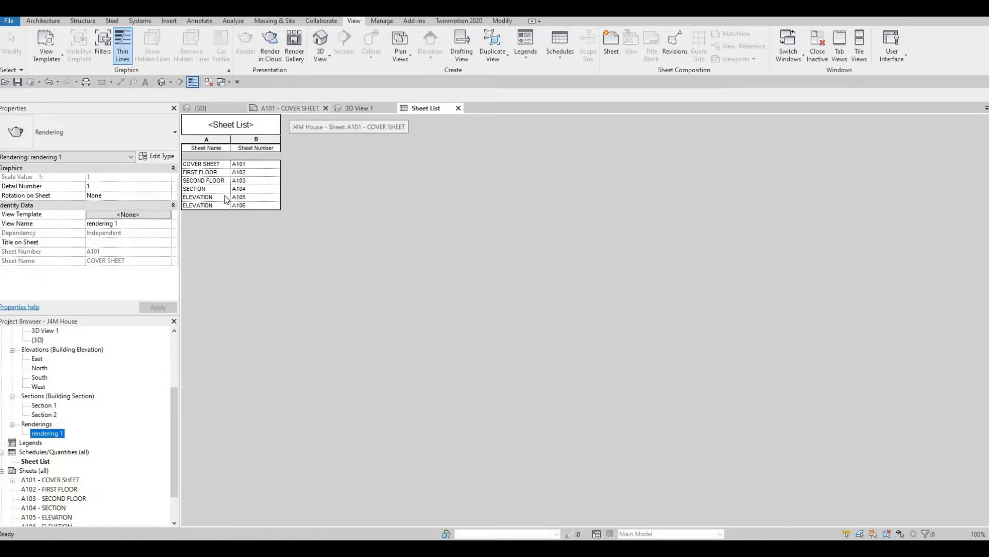
left_click(289, 110)
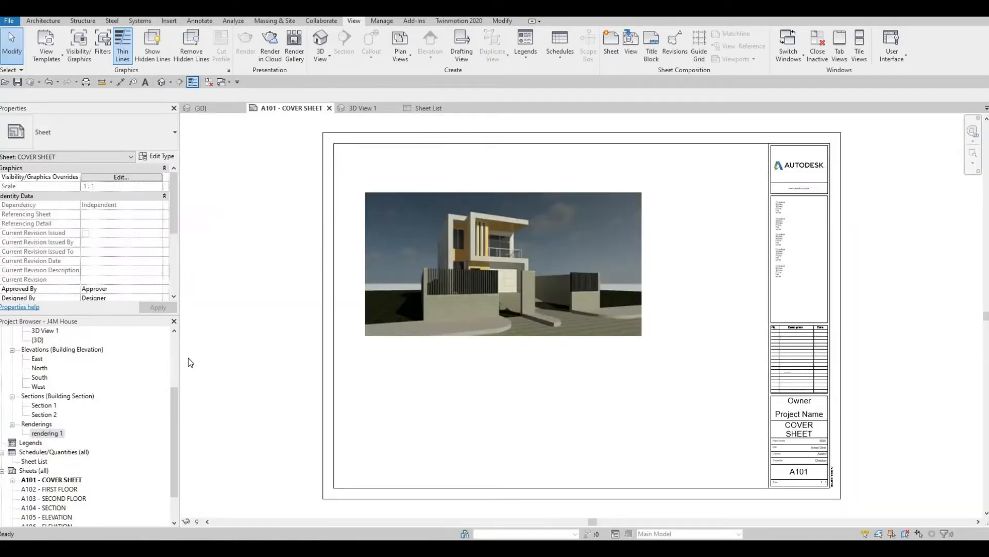
left_click(36, 461)
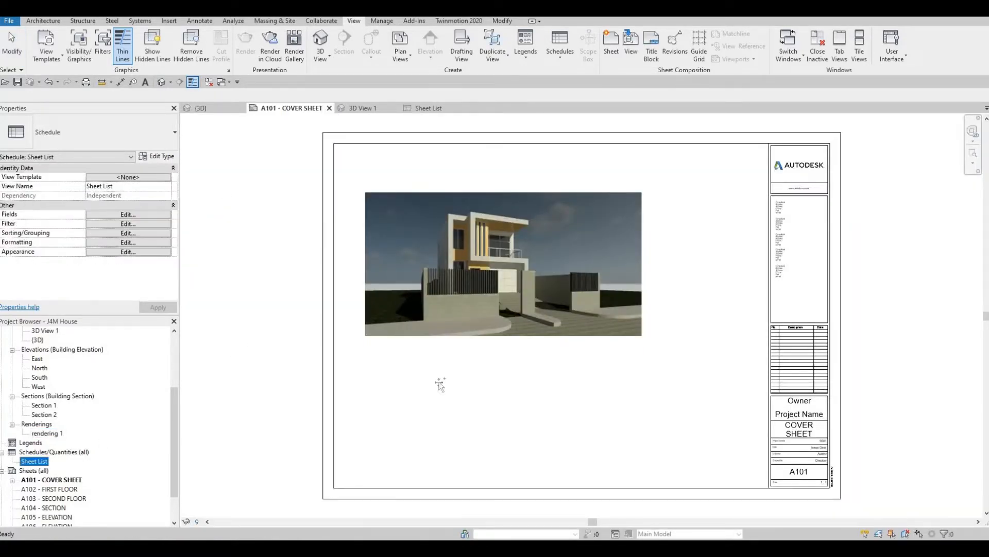
left_click_drag(705, 212, 705, 213)
left_click(708, 216)
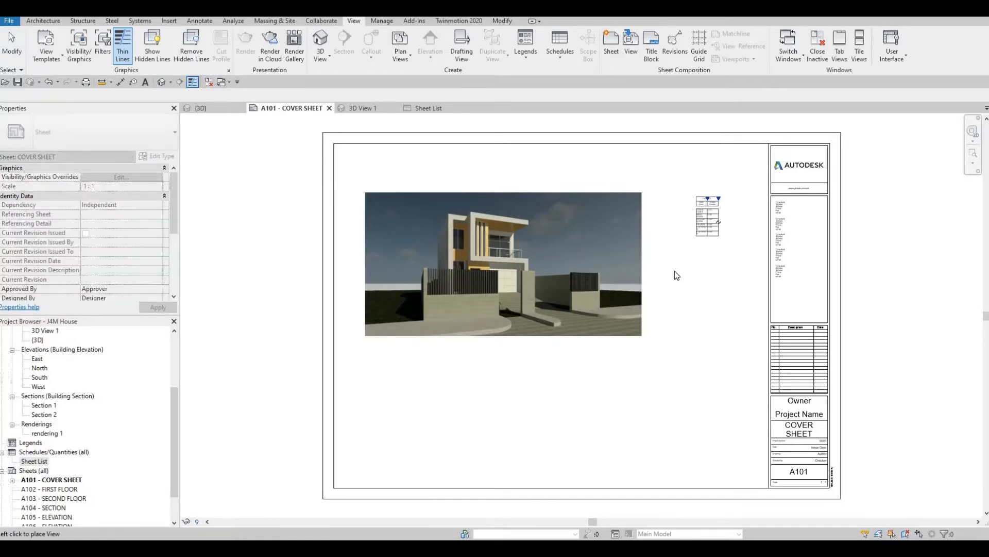
scroll(682, 264, "up", 3)
scroll(773, 162, "up", 5)
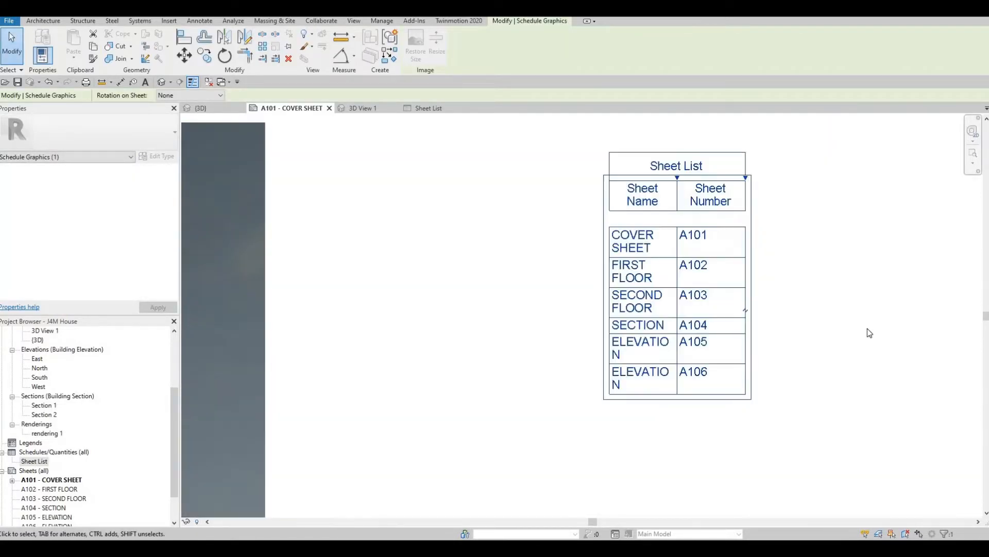
key("Escape")
scroll(842, 299, "down", 6)
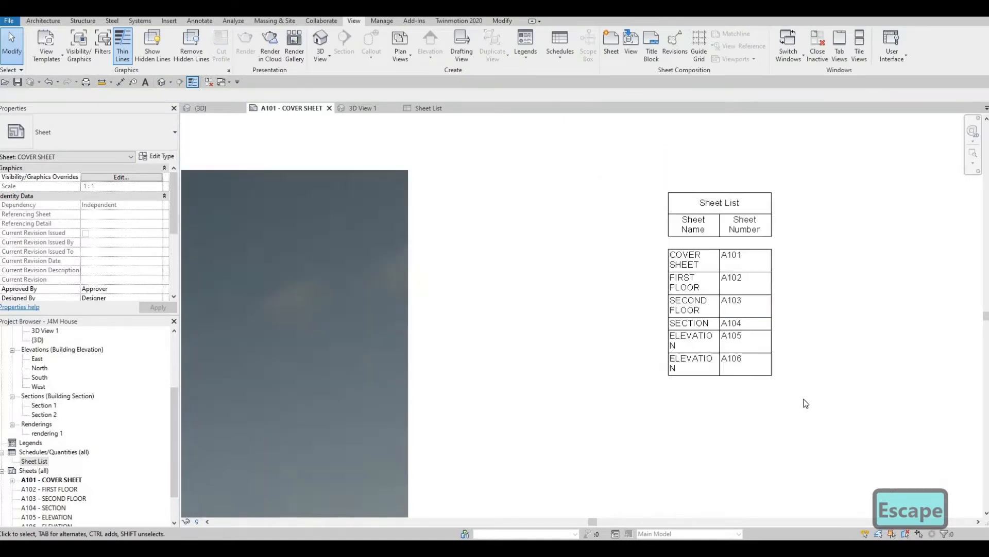
scroll(732, 232, "down", 5)
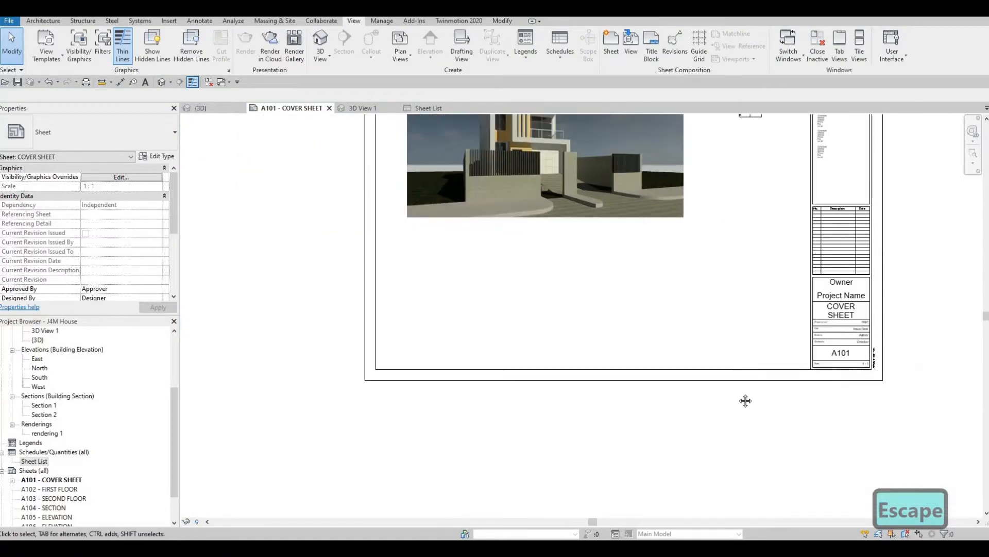
- Open sheet A102 - FIRST FLOOR and place the Level 1 floor plan left of the title block
double_click(57, 489)
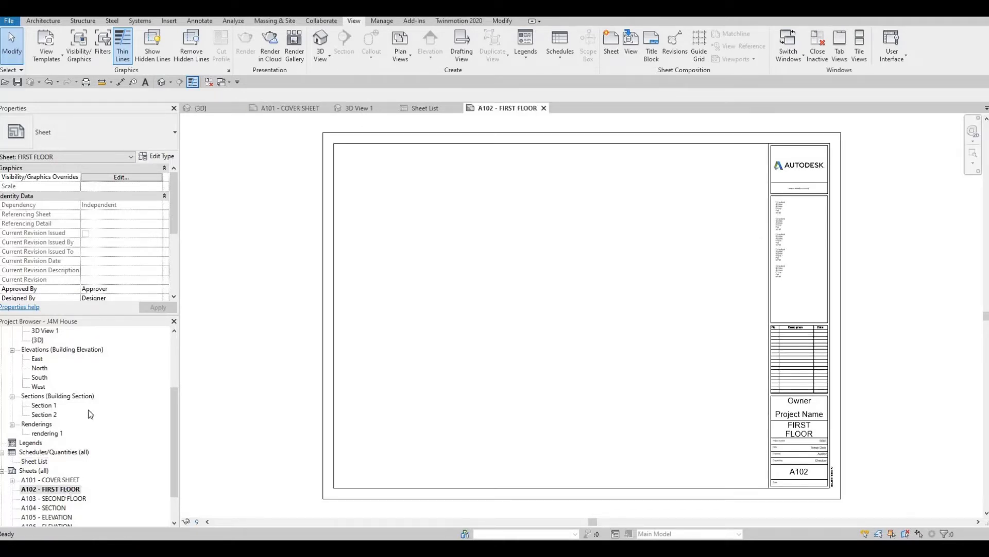
scroll(90, 413, "up", 4)
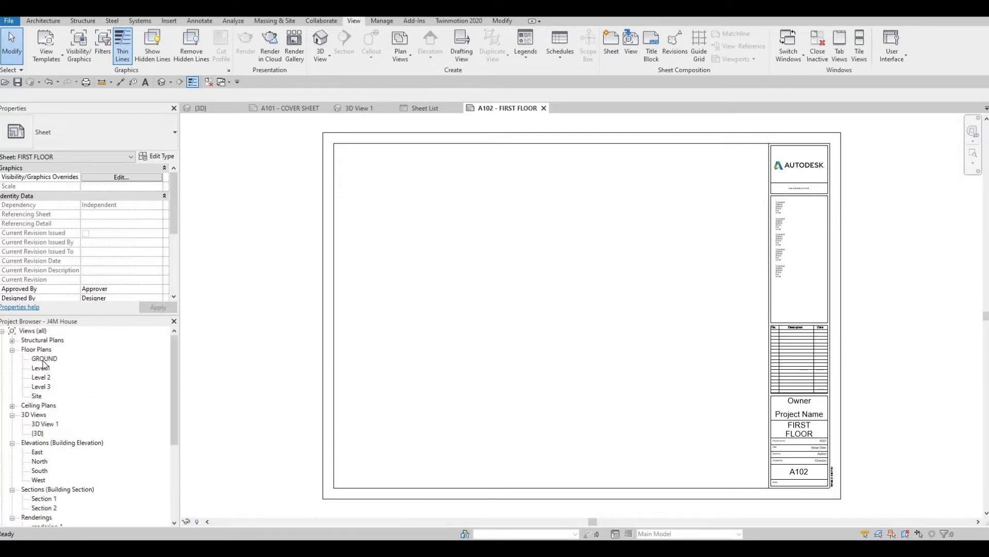
left_click(41, 367)
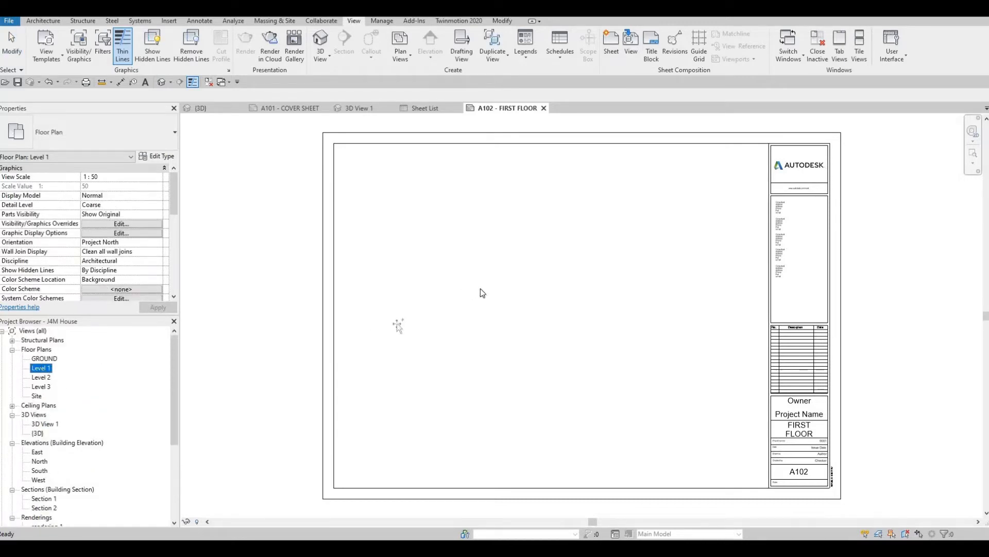
left_click_drag(524, 279, 521, 296)
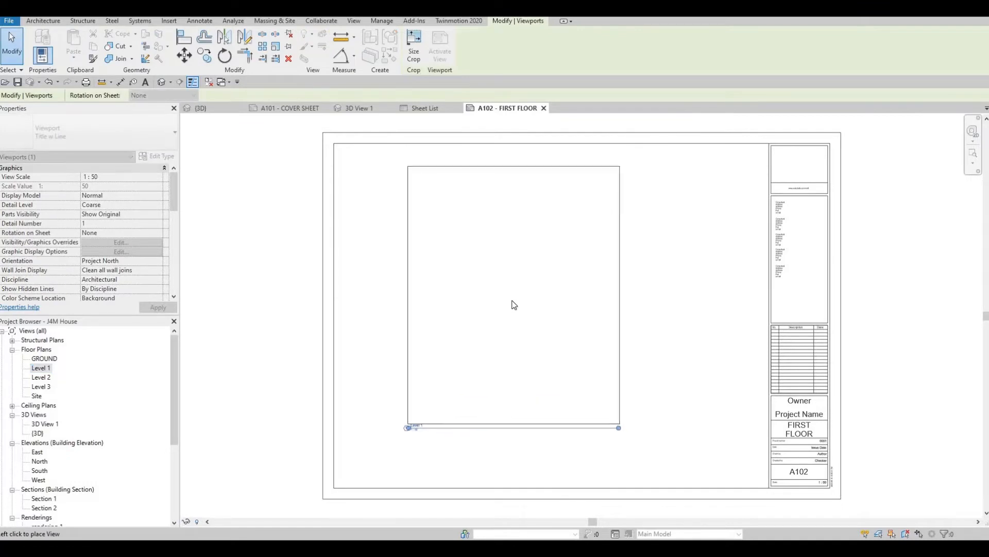
left_click(512, 300)
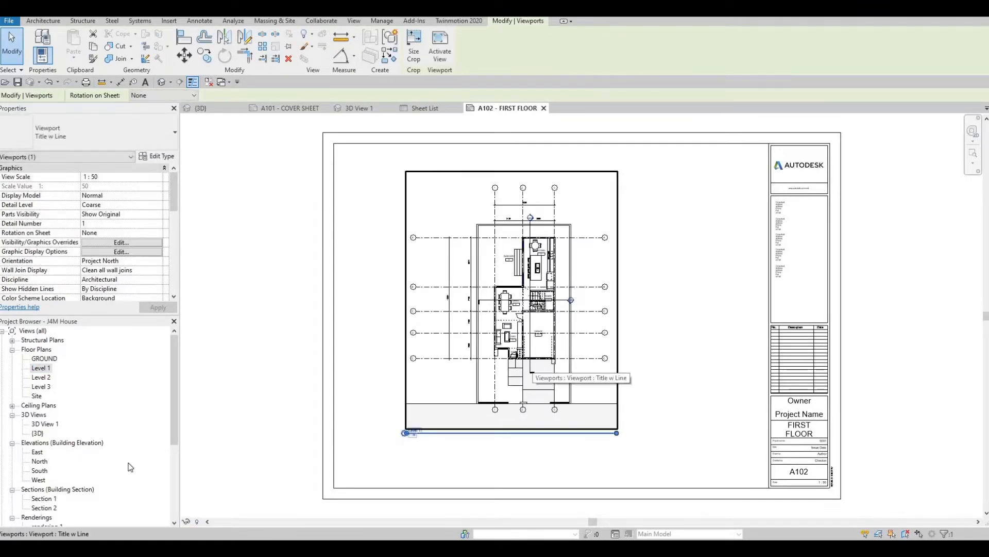
- Open sheet A103 - SECOND FLOOR and place the Level 2 floor plan left of the title block
scroll(100, 472, "down", 3)
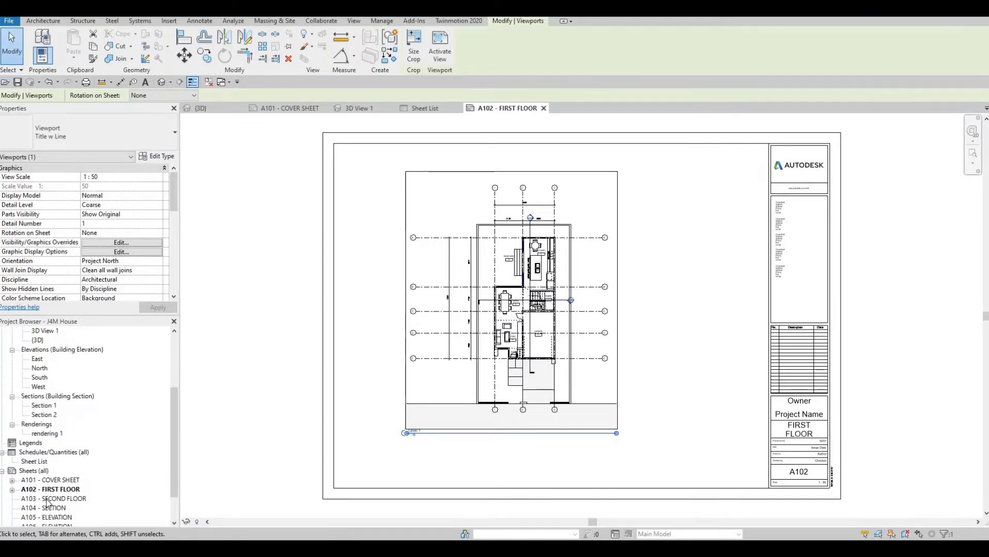
double_click(47, 498)
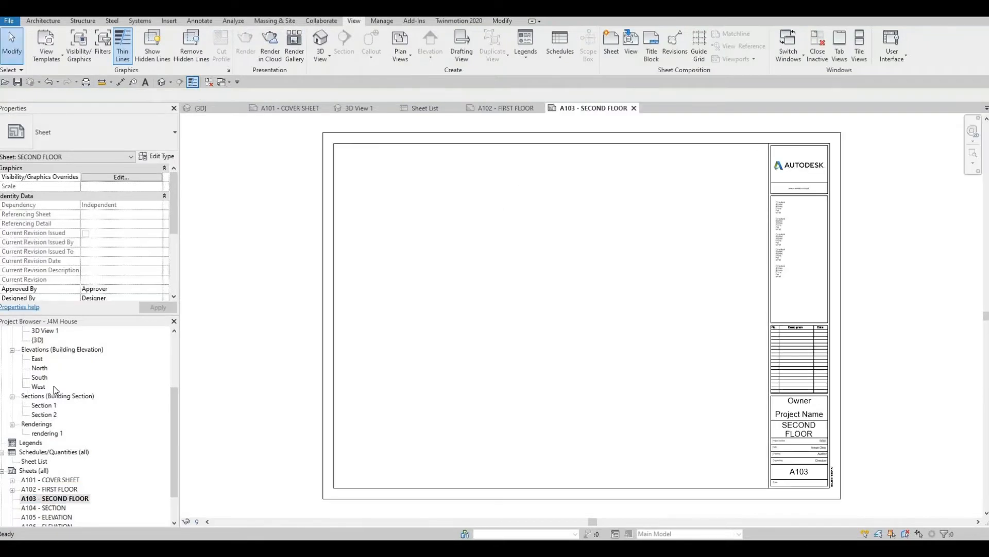
scroll(53, 386, "up", 1)
scroll(46, 377, "up", 2)
left_click_drag(49, 380, 508, 295)
key("F1")
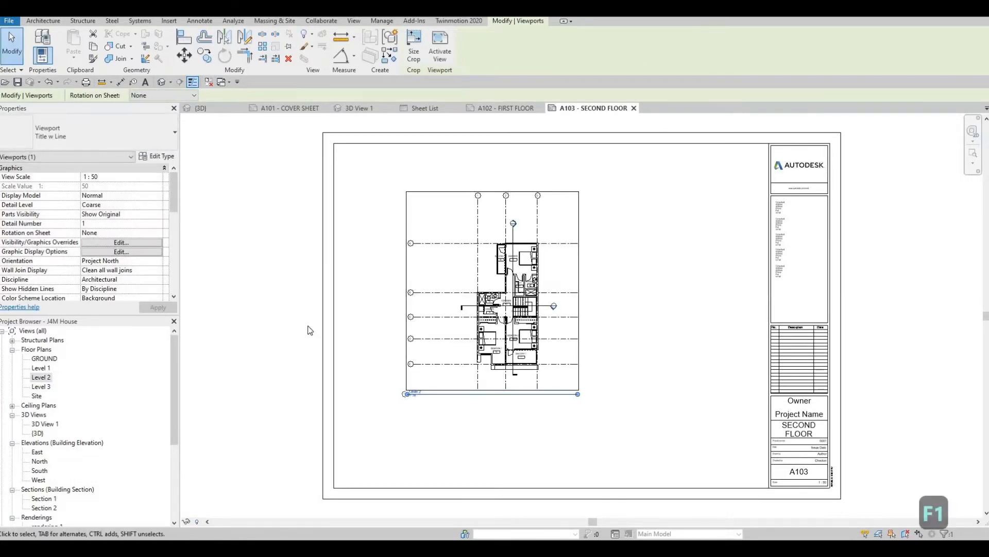
scroll(427, 415, "up", 5)
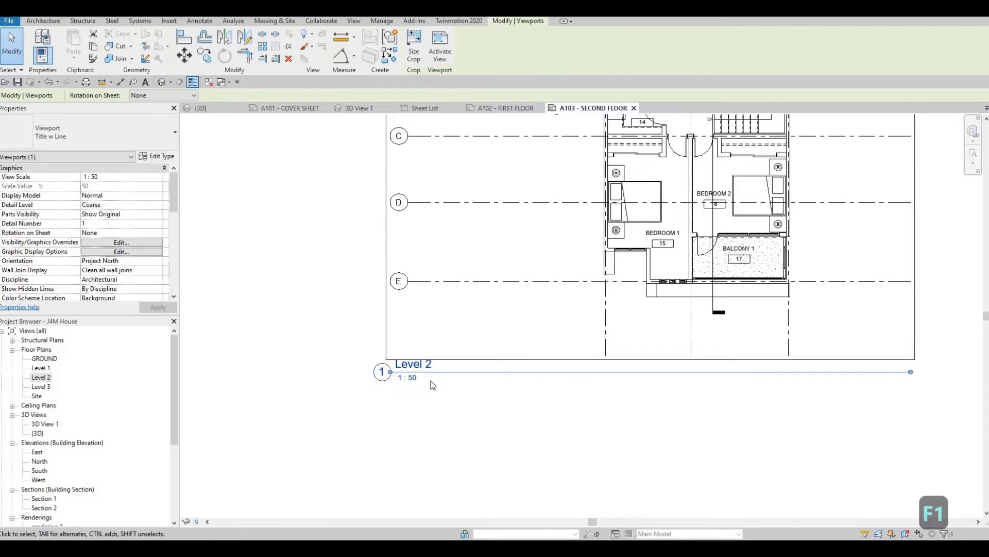
scroll(433, 385, "down", 5)
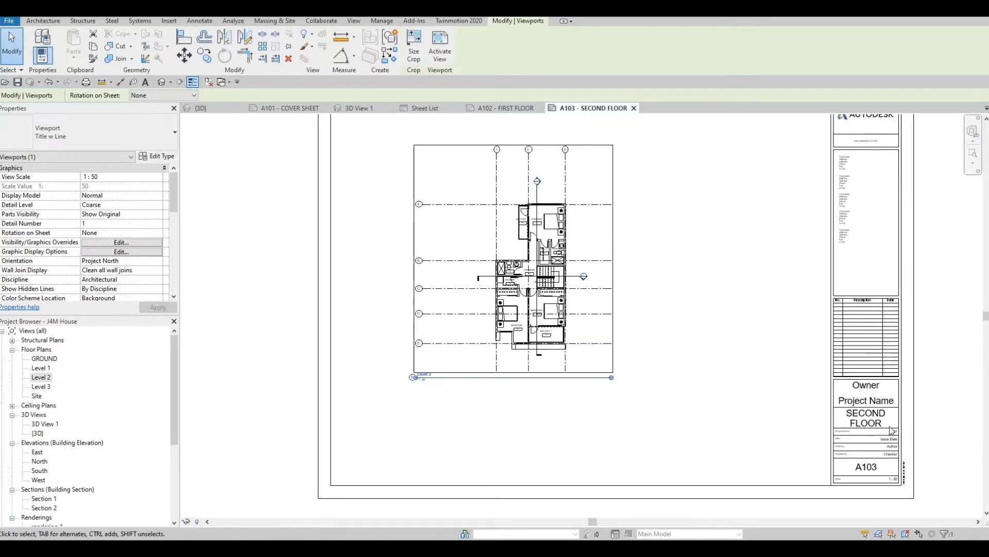
scroll(468, 413, "up", 4)
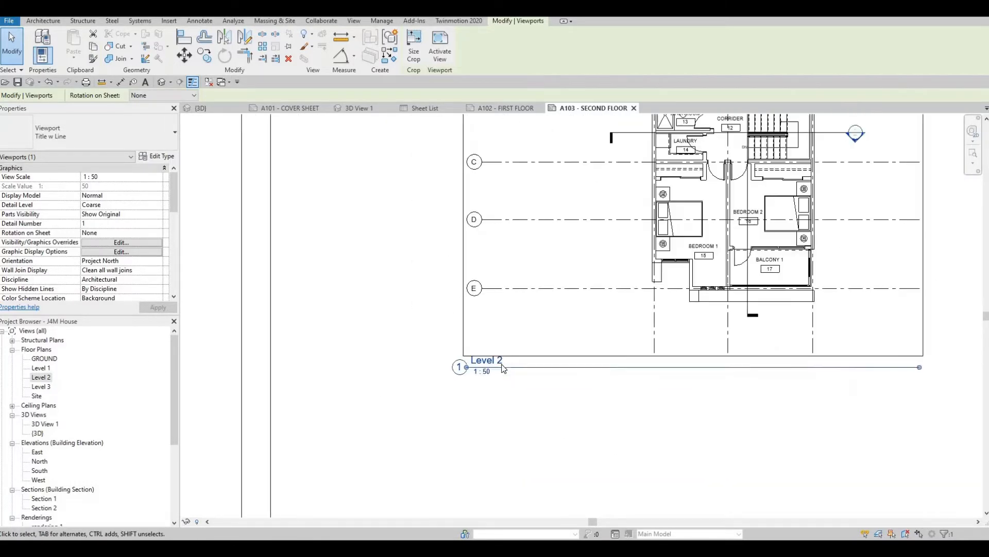
scroll(503, 368, "up", 1)
double_click(476, 340)
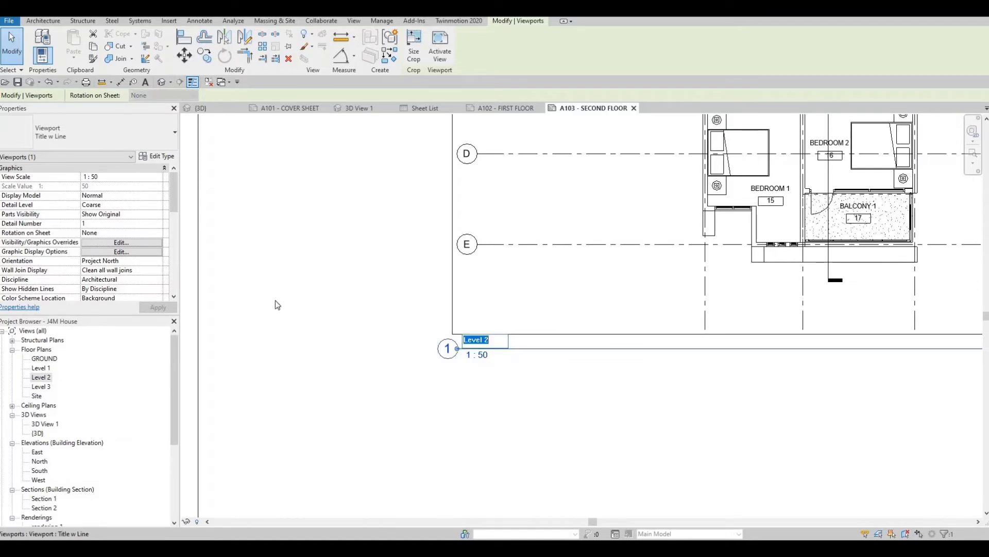
left_click(533, 245)
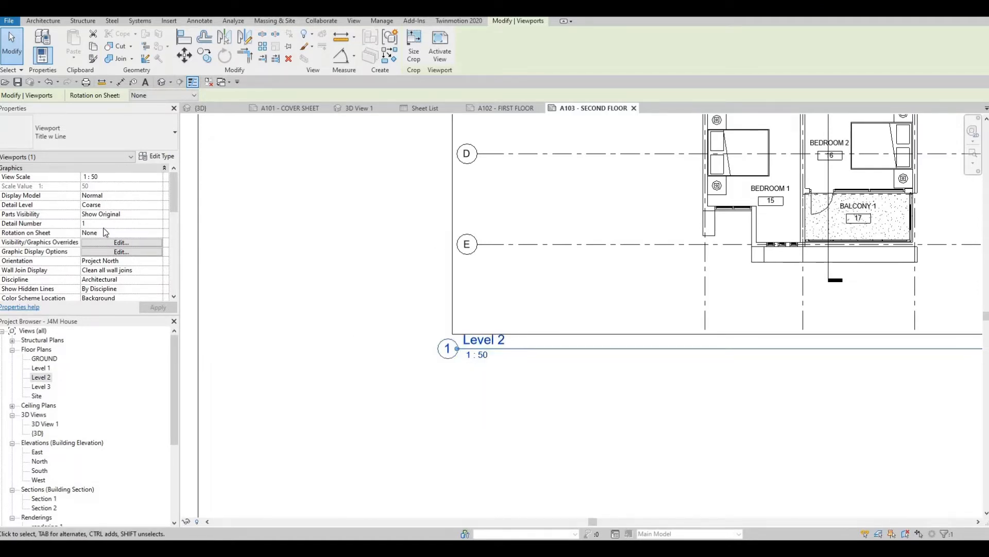
- Set the title on sheet of the Level 2 viewport on sheet A103 to SECOND FLOOR
scroll(103, 228, "down", 5)
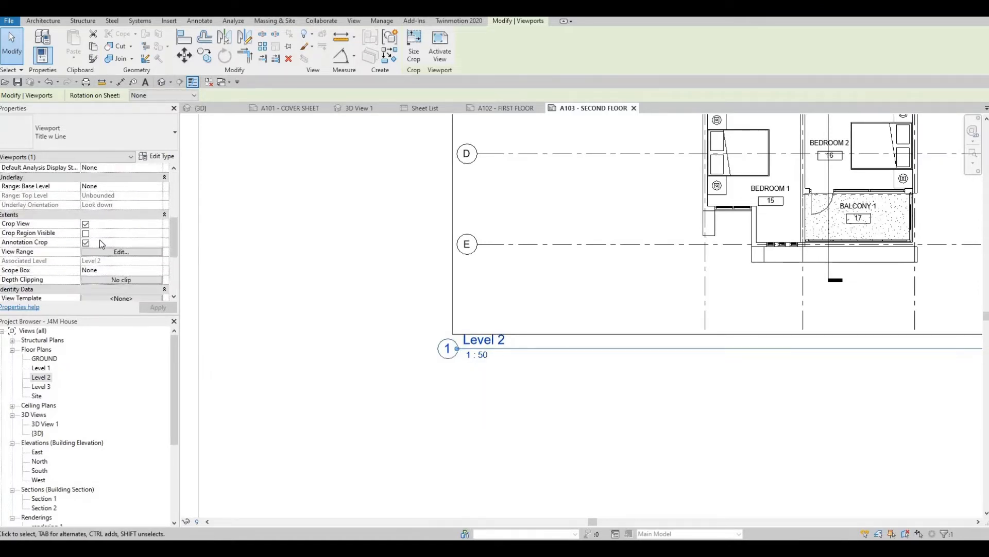
scroll(100, 240, "up", 2)
scroll(100, 241, "down", 5)
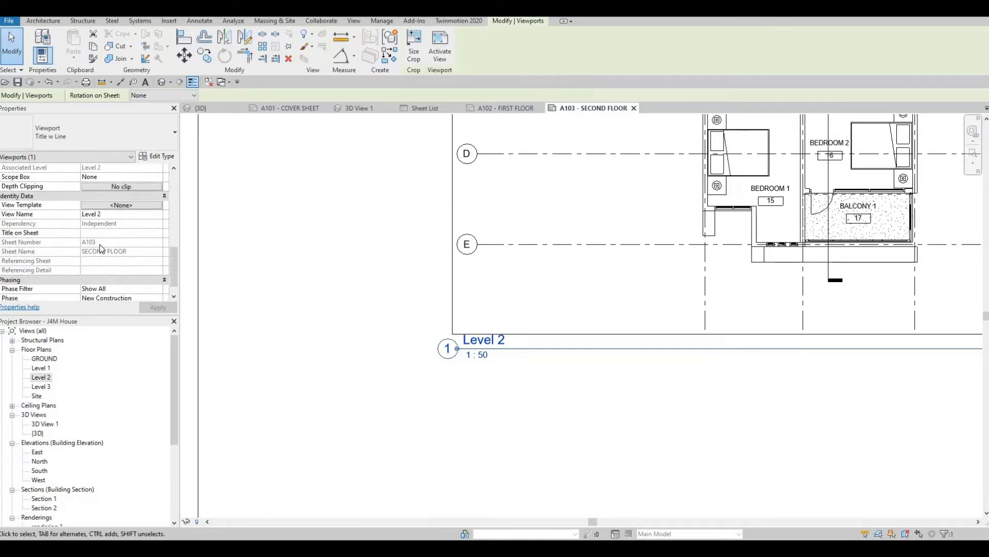
scroll(101, 259, "down", 1)
scroll(101, 260, "up", 1)
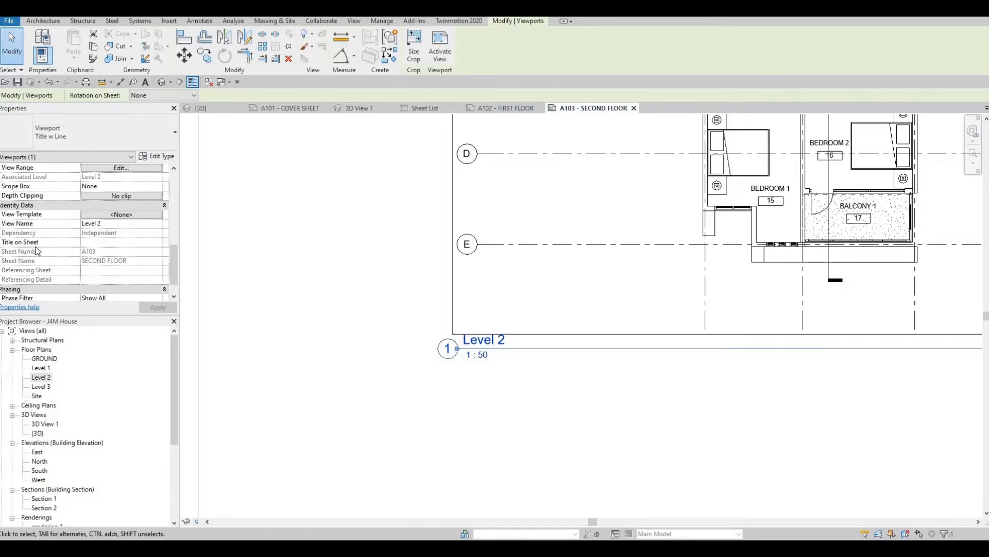
left_click(88, 242)
key("BackSpace")
key("BackSpace")
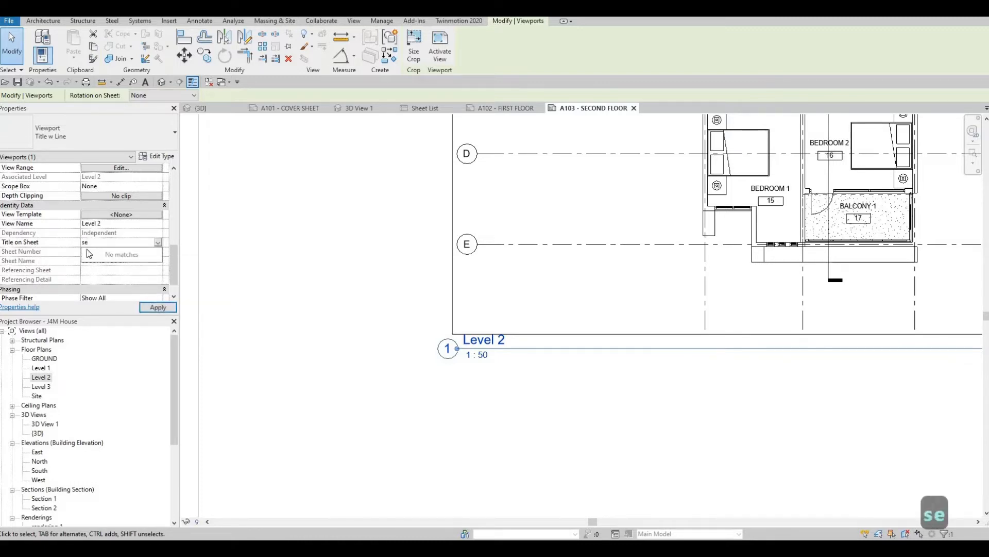
key("Caps_Lock")
type("SEC")
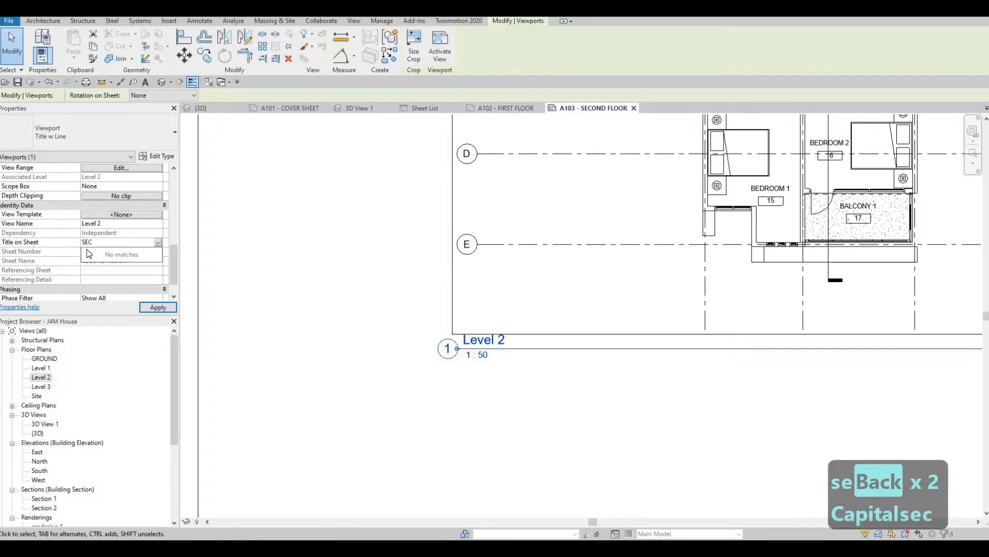
type("OND FLOOR")
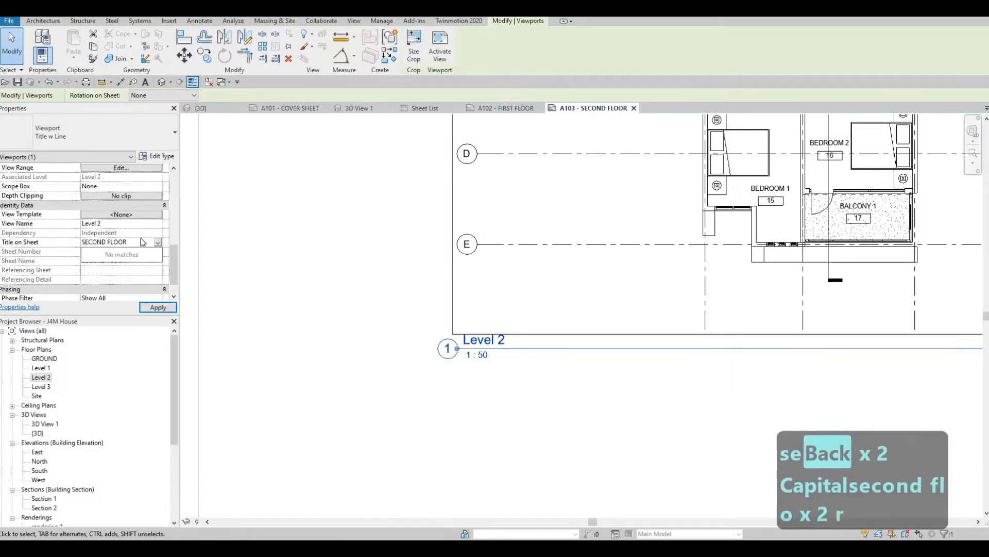
left_click(157, 308)
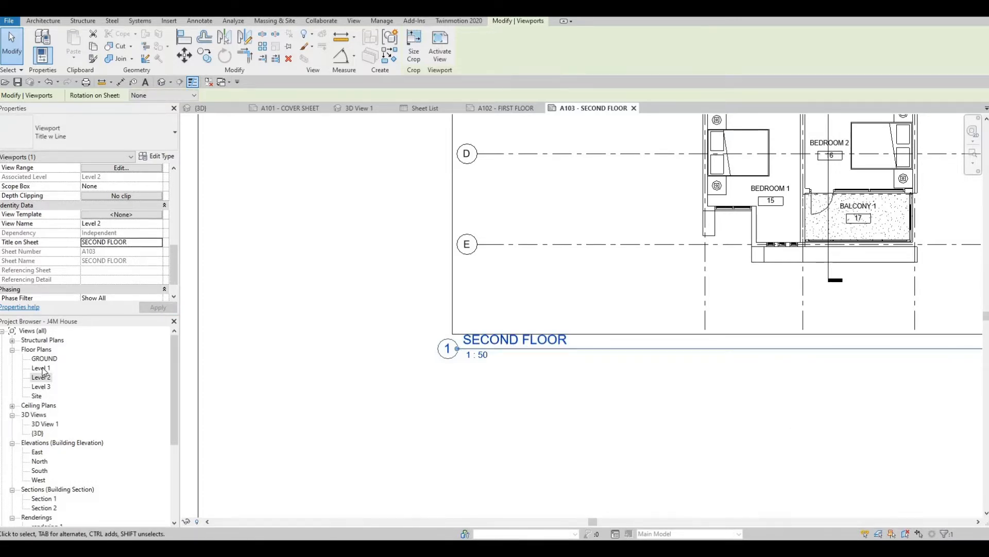
- Return to sheet A102 - FIRST FLOOR and set the Level 1 viewport's title on sheet to FIRST FLOOR
double_click(41, 368)
middle_click_drag(419, 425, 413, 372)
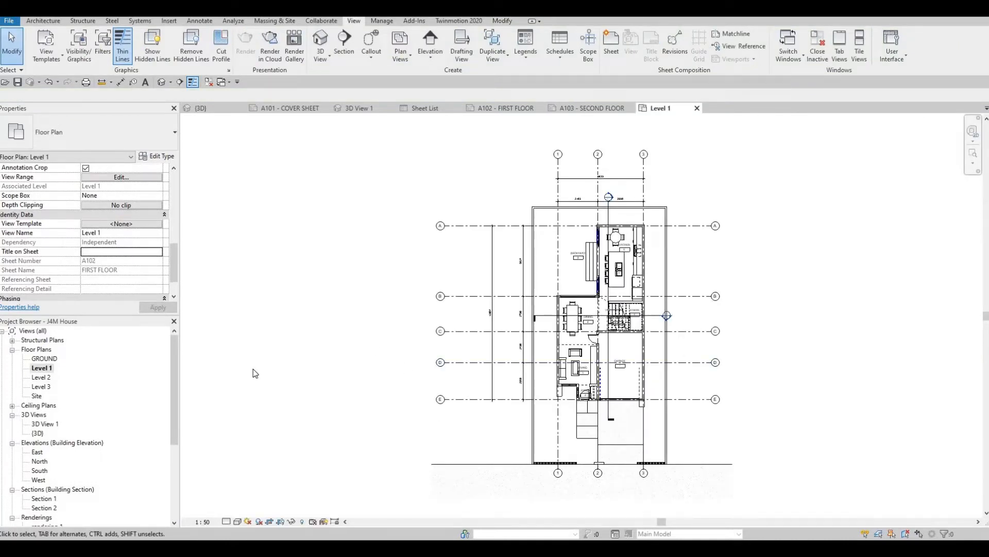
scroll(75, 433, "down", 3)
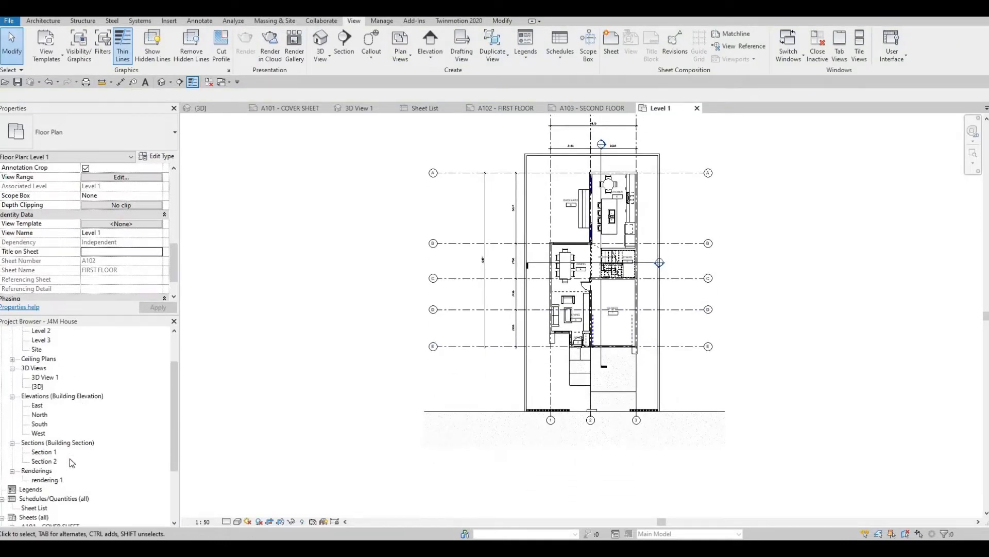
double_click(63, 490)
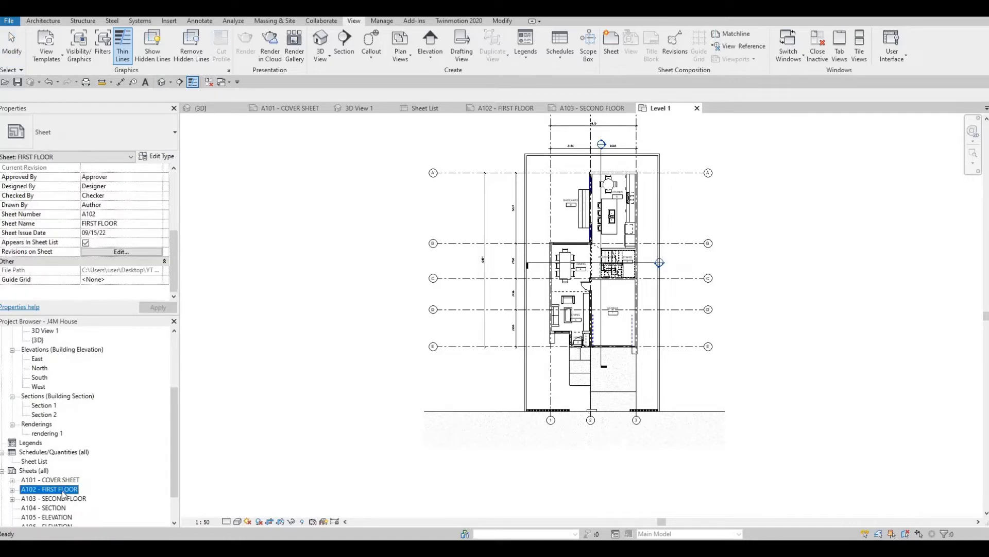
scroll(413, 431, "up", 6)
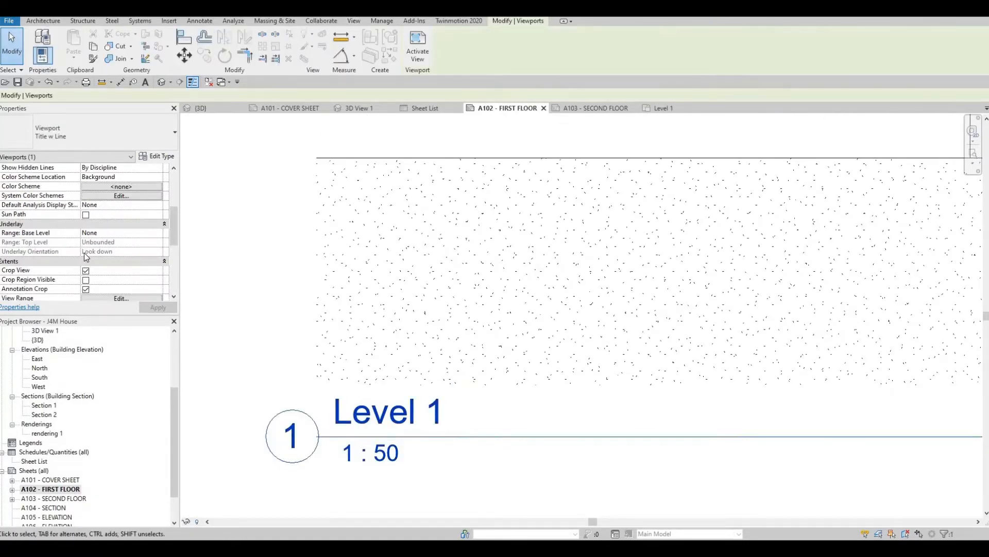
scroll(92, 253, "down", 6)
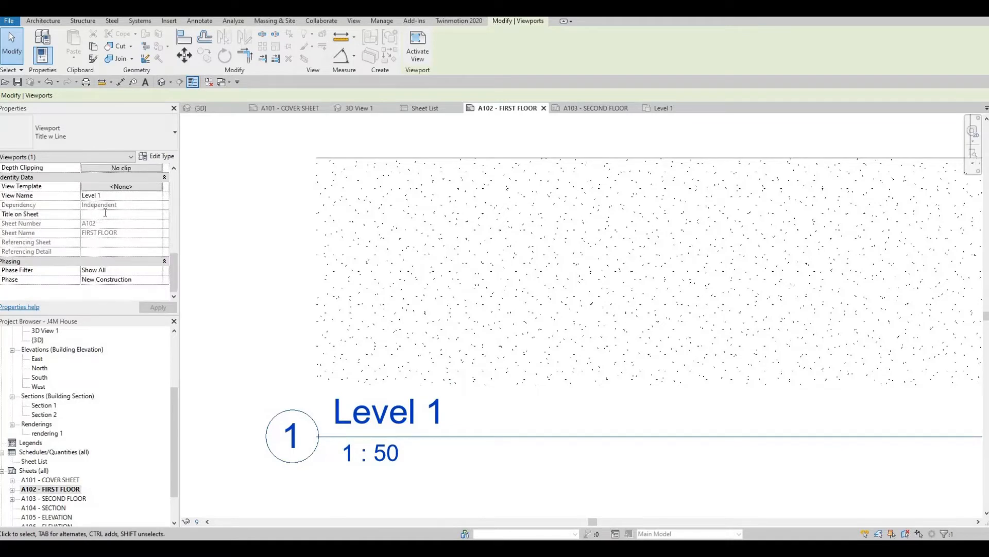
left_click(104, 213)
type("FIRST F")
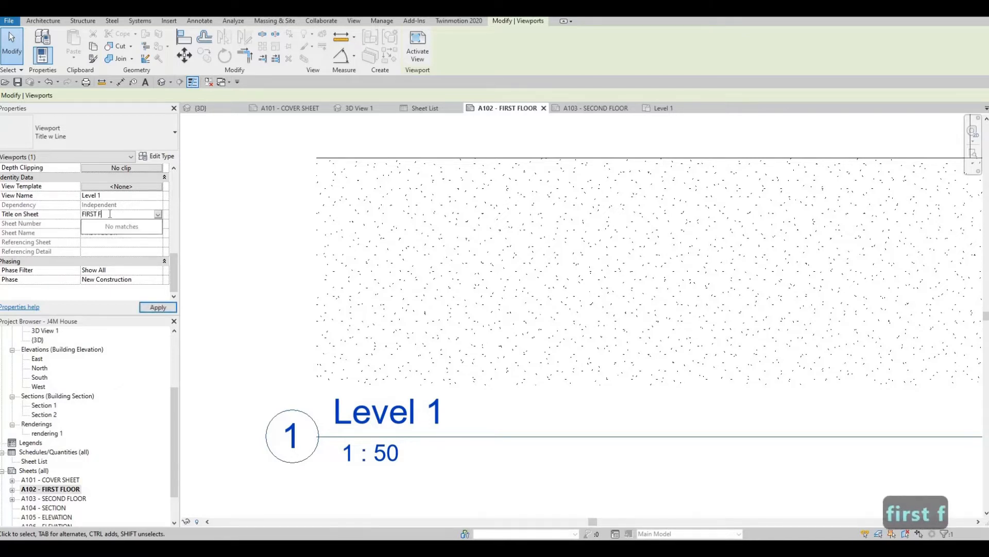
type("LOOR")
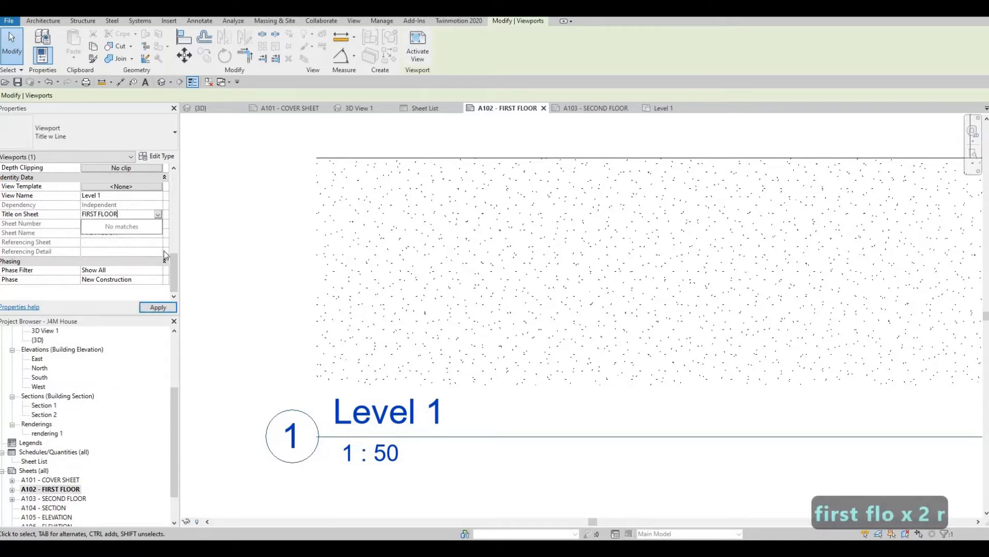
left_click(164, 308)
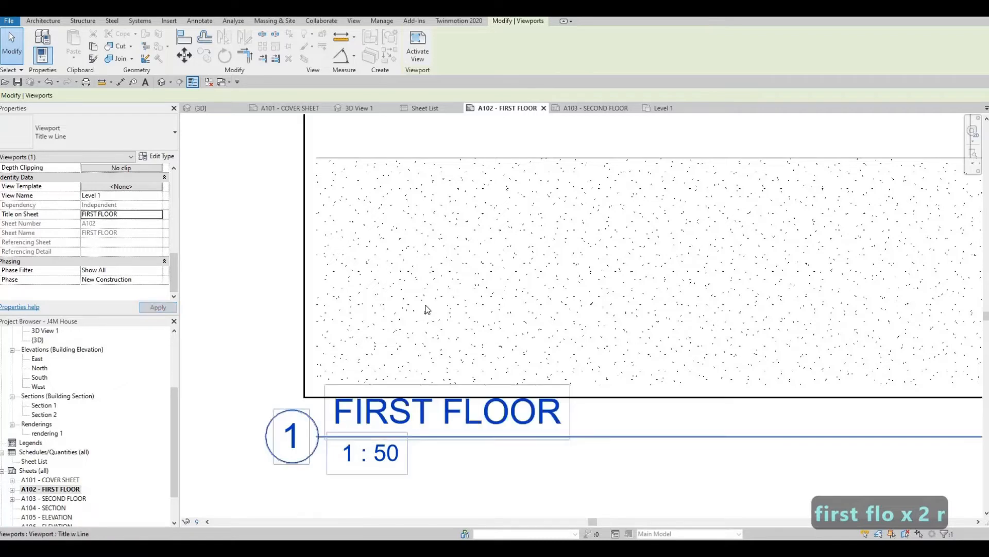
- Shift the Level 1 viewport slightly down and to the right on sheet A102, and deselect it
scroll(469, 345, "down", 6)
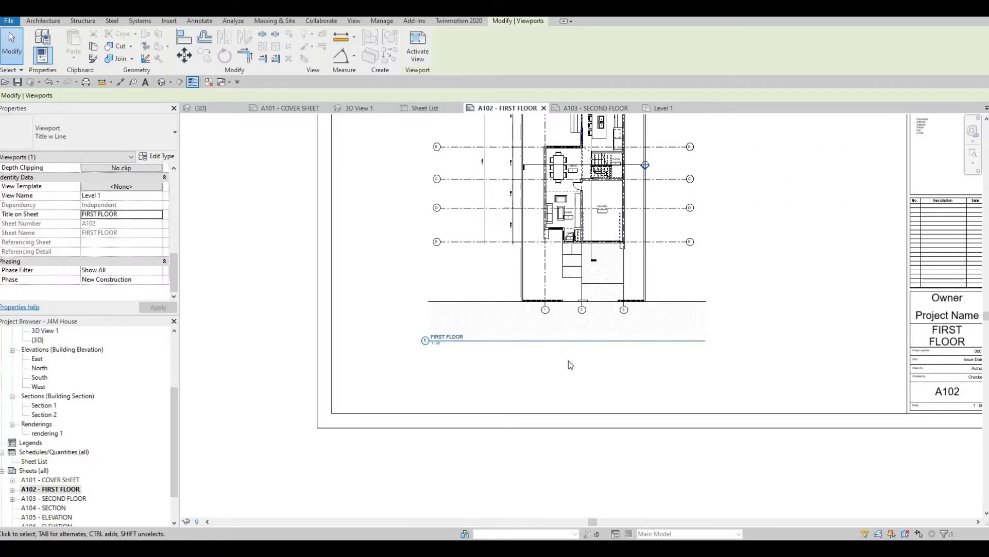
key("Escape")
key("Escape")
key("Escape")
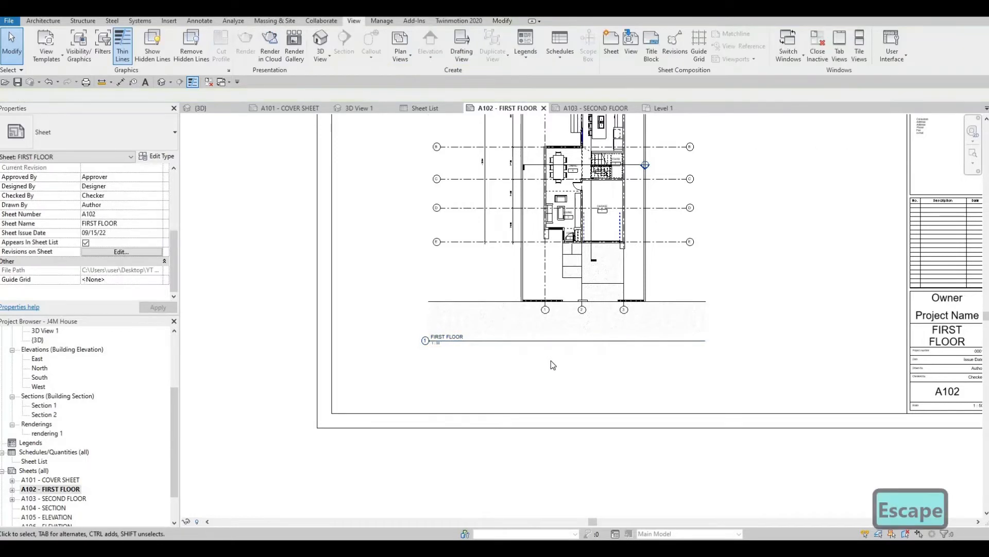
left_click(539, 284)
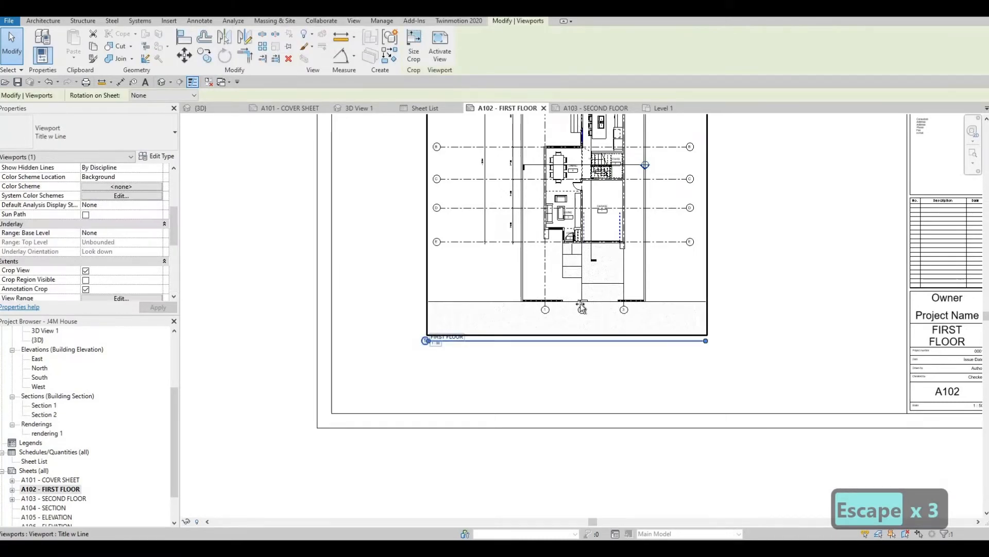
left_click_drag(610, 310, 599, 293)
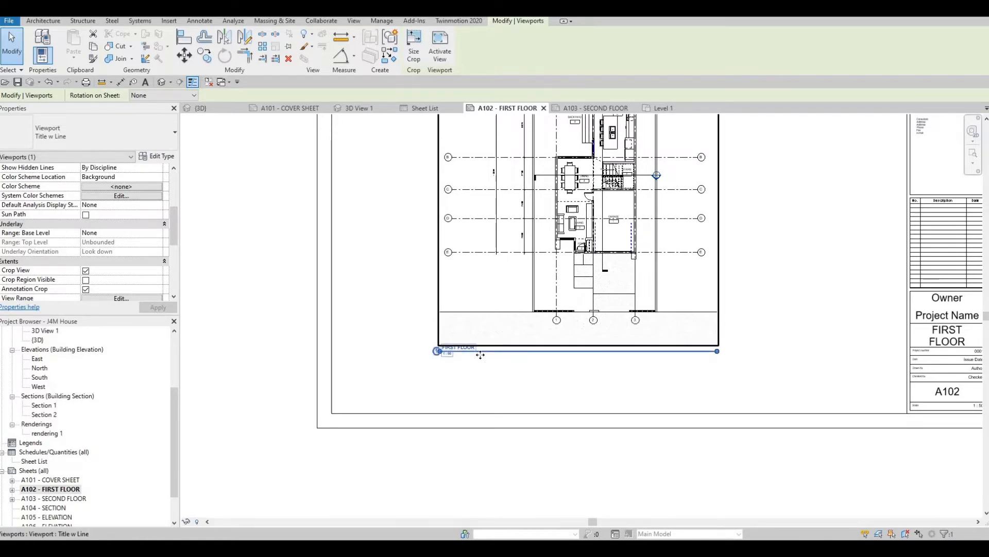
key("Escape")
key("Escape")
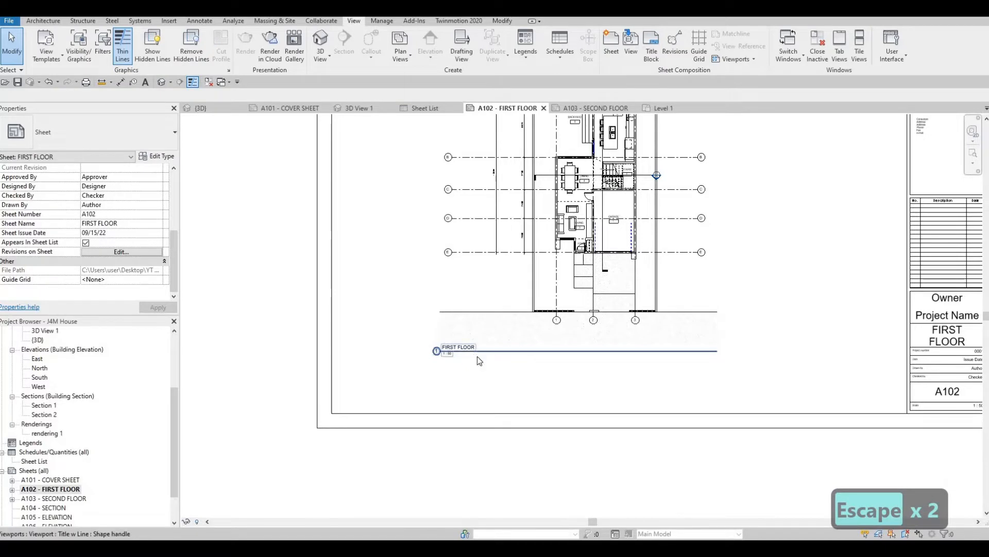
- Try moving the FIRST FLOOR view title further below the plan, and undo the move
left_click(478, 350)
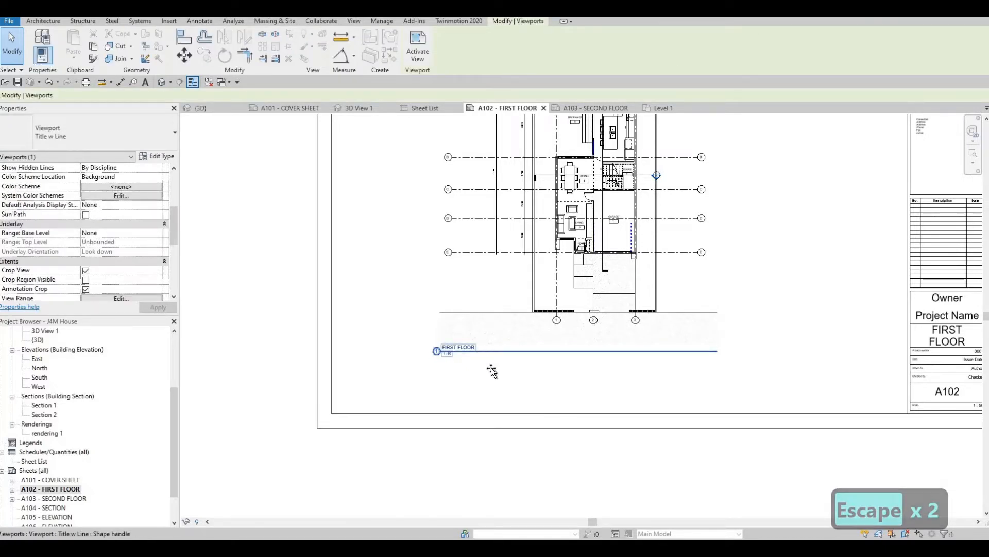
left_click_drag(500, 366, 515, 399)
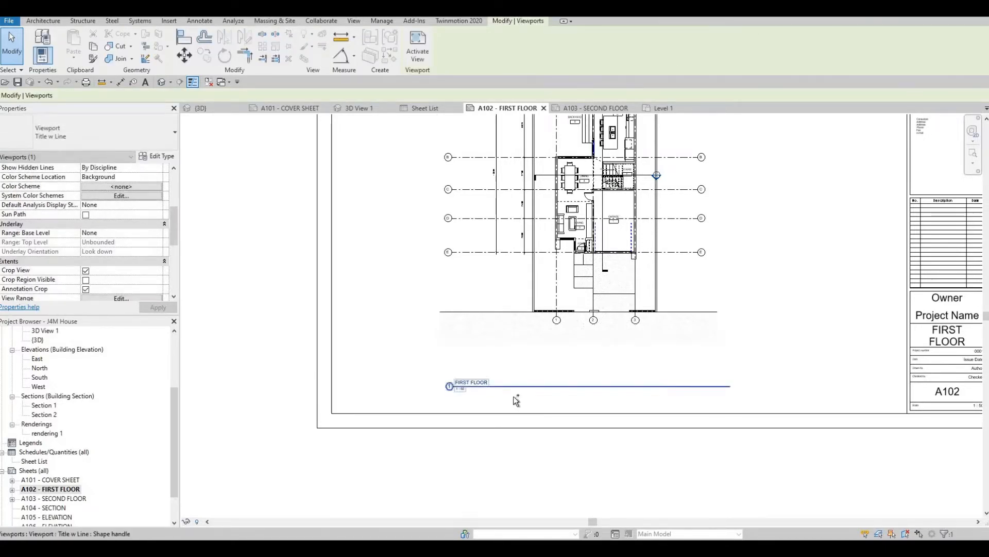
key("ctrl+z")
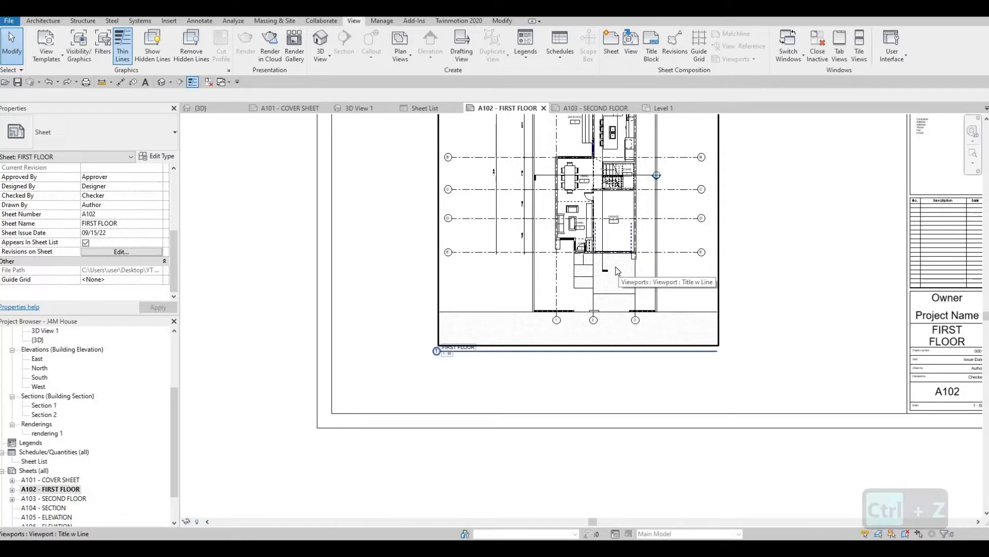
- Try shortening the FIRST FLOOR title line from its right end, and undo the change
left_click(614, 234)
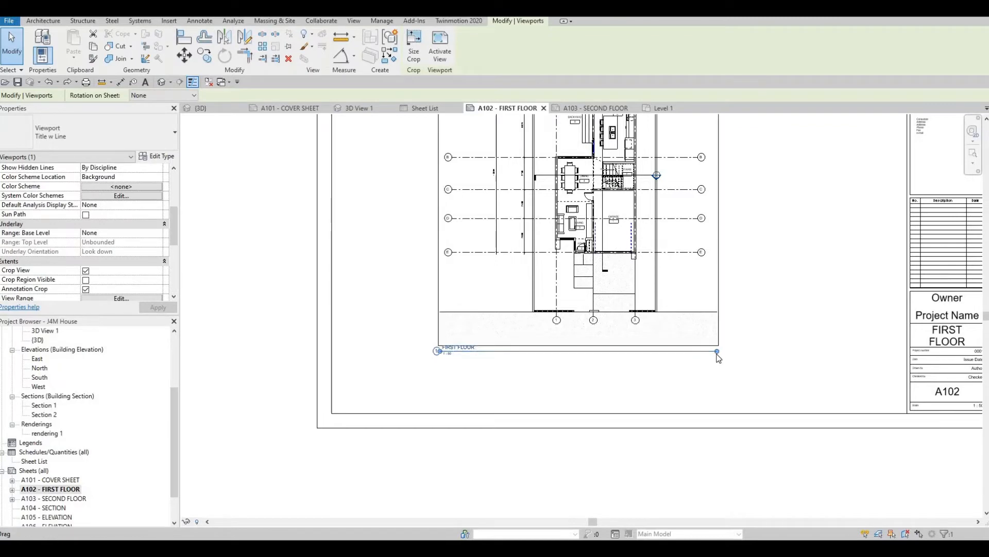
left_click_drag(719, 358, 638, 379)
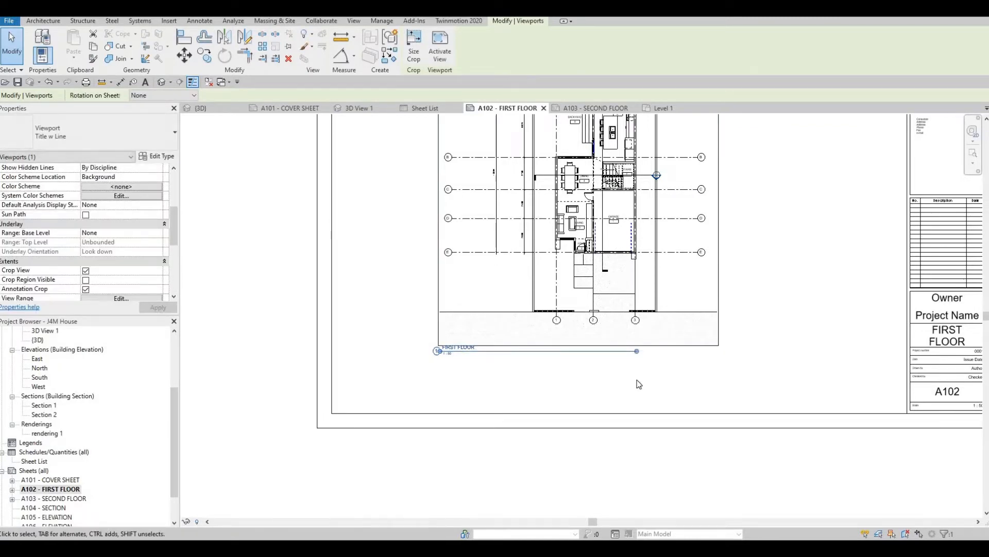
key("ctrl+z")
- Open sheet A104 - SECTION and place Section 1 in the upper half with Section 2 below it
scroll(641, 371, "down", 3)
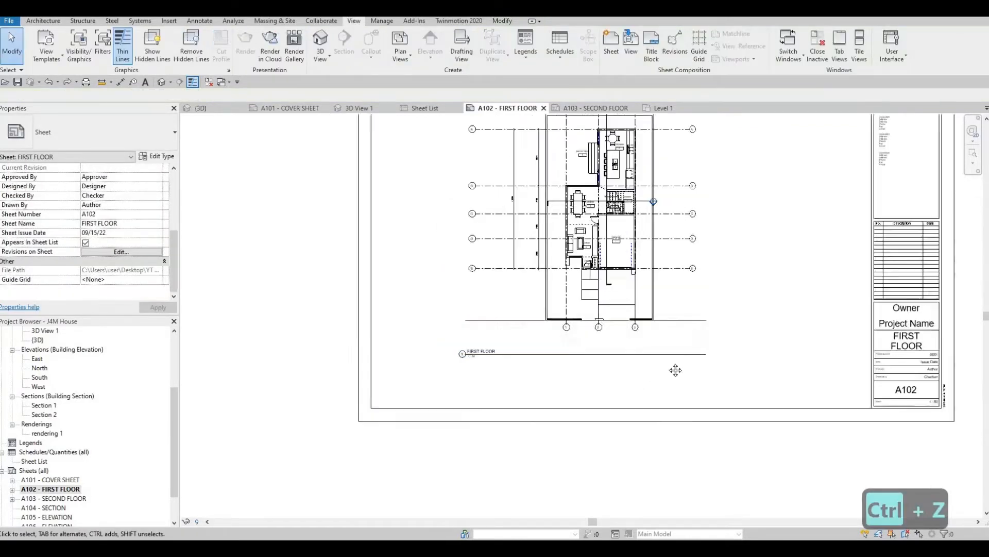
scroll(59, 485, "down", 2)
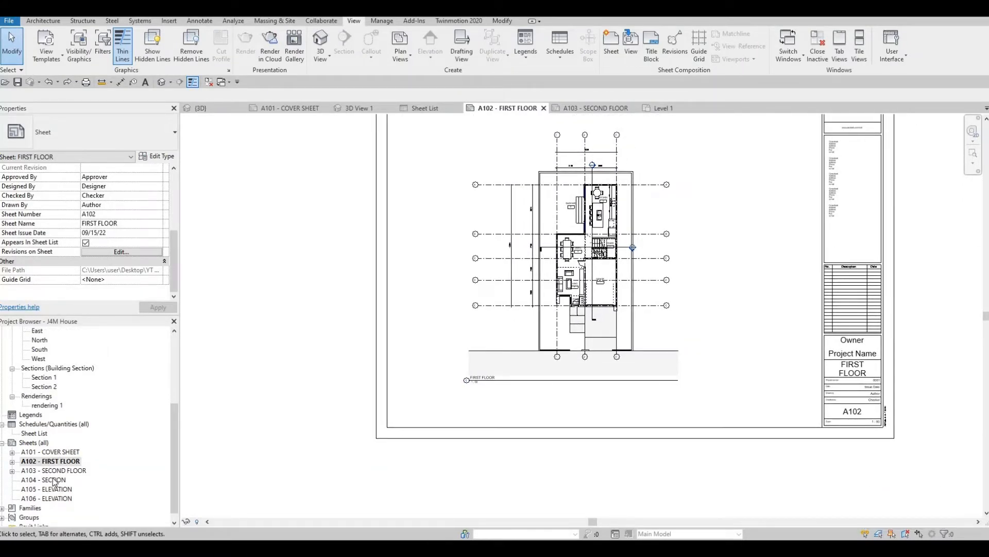
double_click(52, 480)
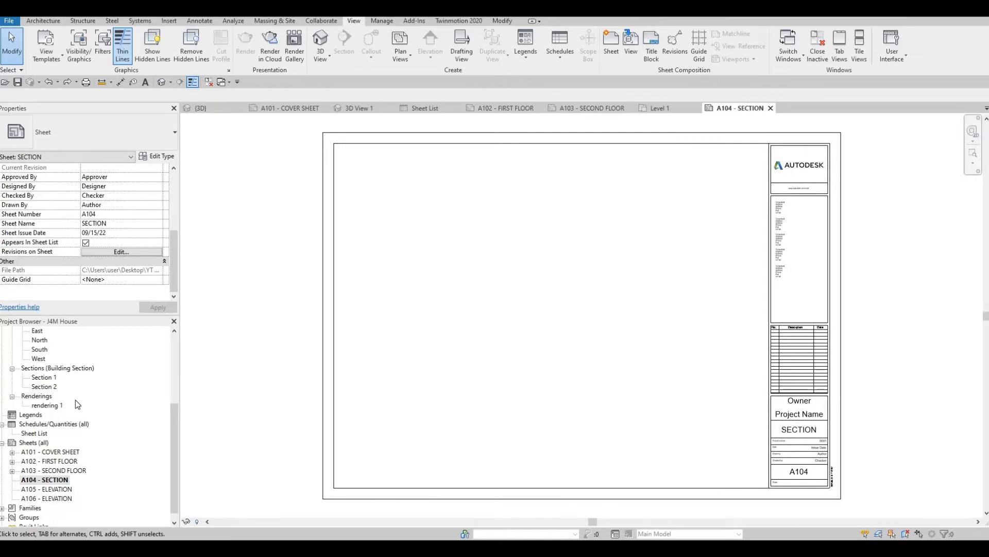
scroll(63, 410, "up", 2)
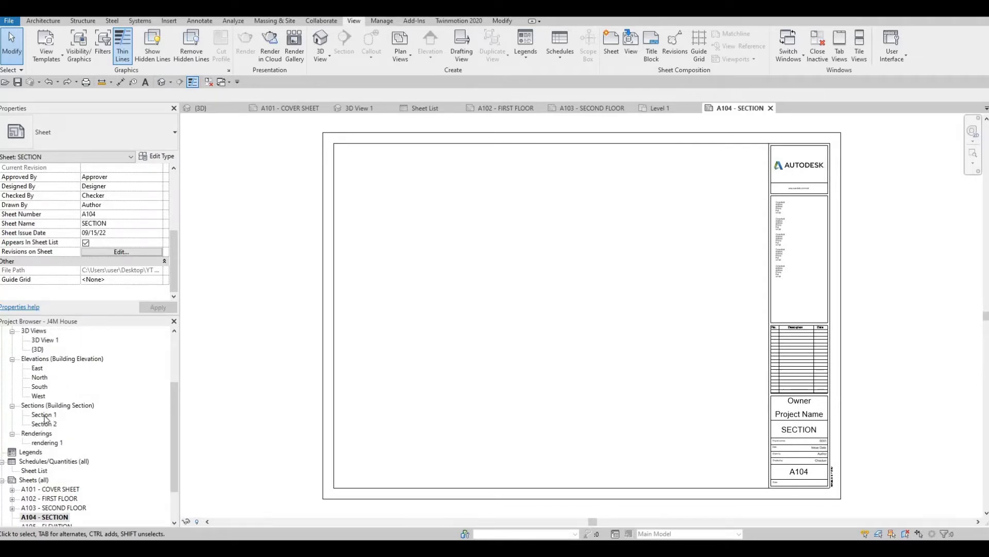
left_click(44, 415)
left_click_drag(601, 237, 554, 252)
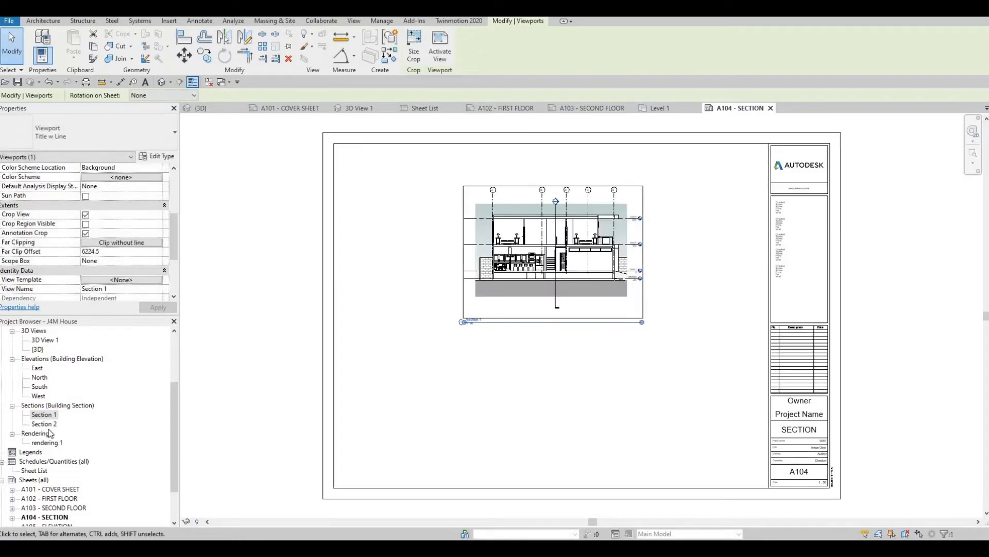
left_click(44, 423)
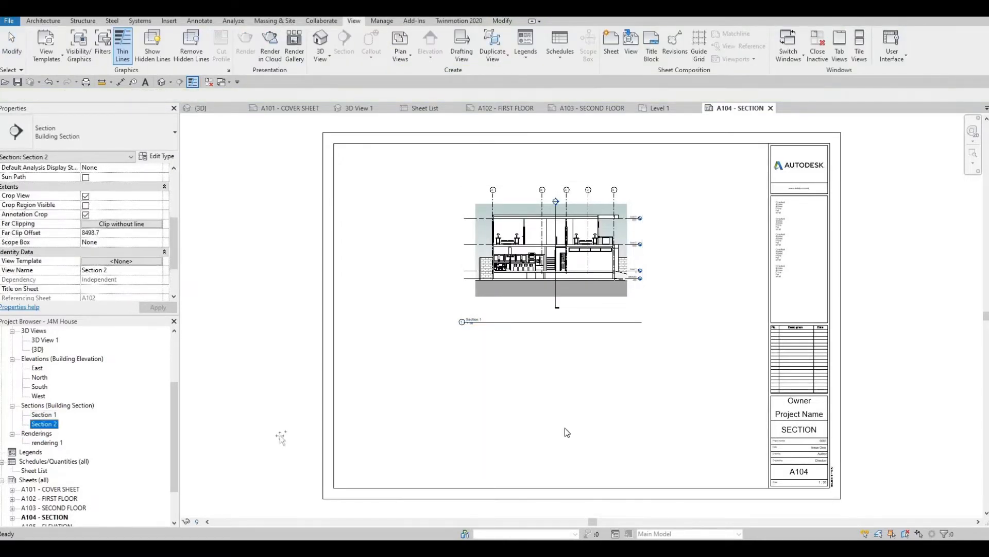
left_click(542, 403)
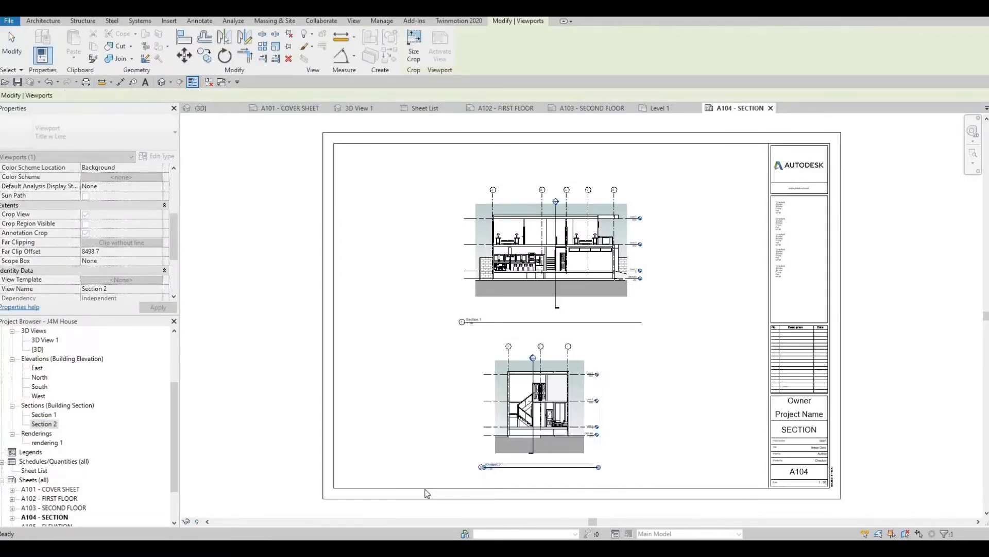
- Open sheet A105 - ELEVATION and place the East elevation in the upper half with the North elevation below it
scroll(61, 510, "down", 1)
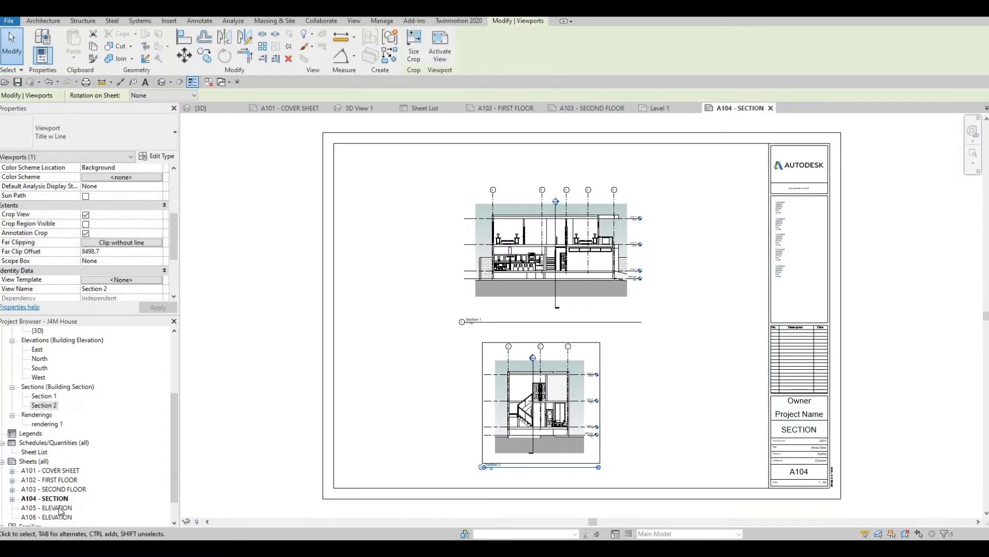
double_click(59, 509)
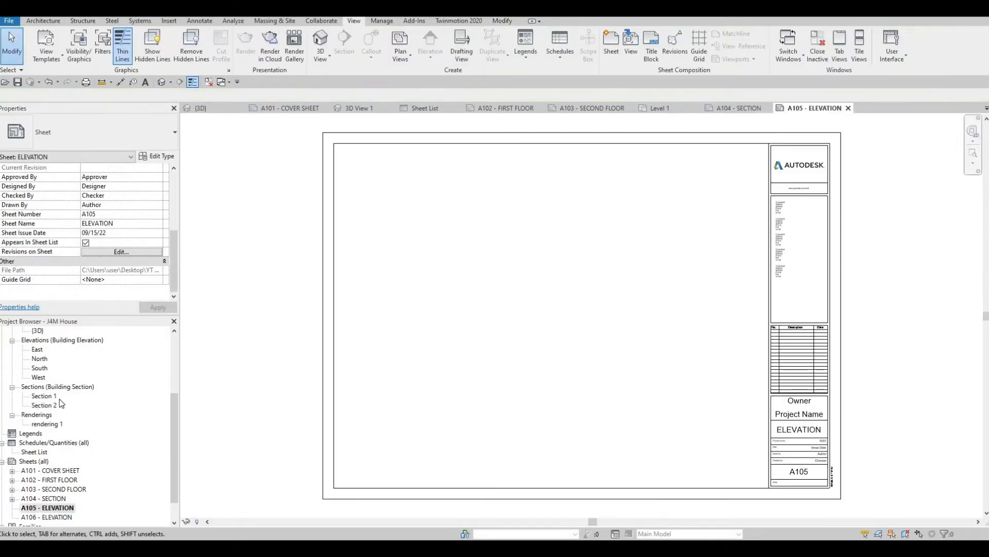
scroll(56, 401, "up", 3)
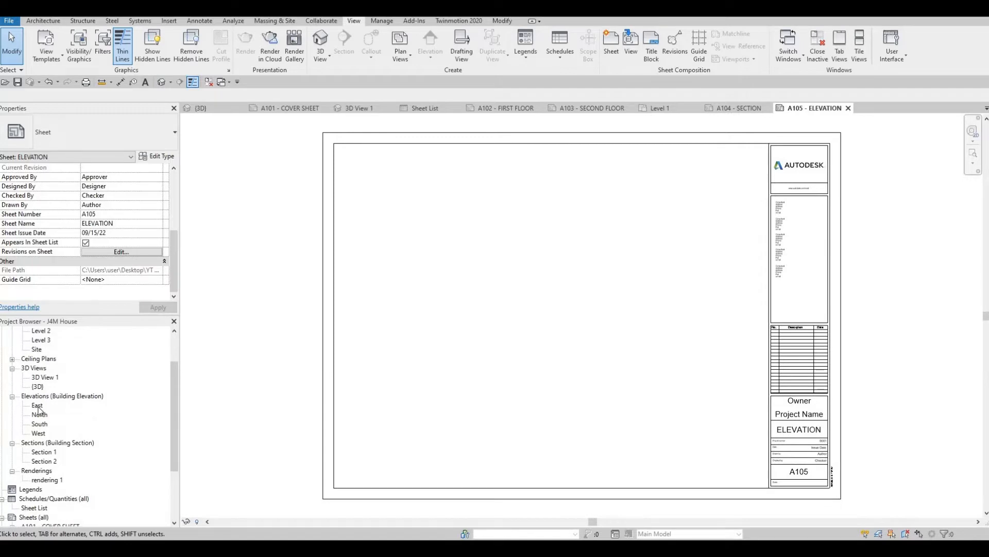
left_click(37, 405)
left_click_drag(554, 226, 548, 247)
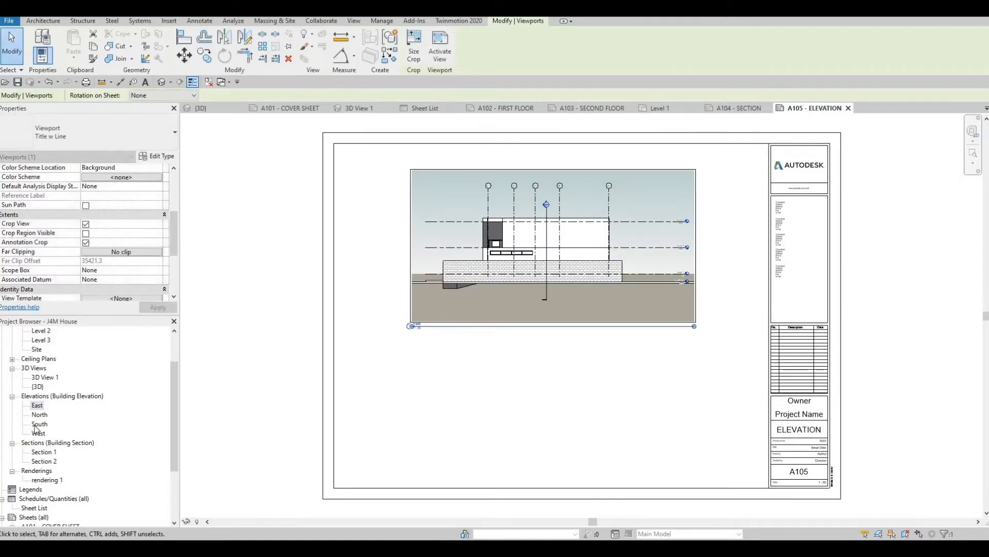
left_click(39, 415)
left_click_drag(39, 414, 544, 409)
left_click(544, 407)
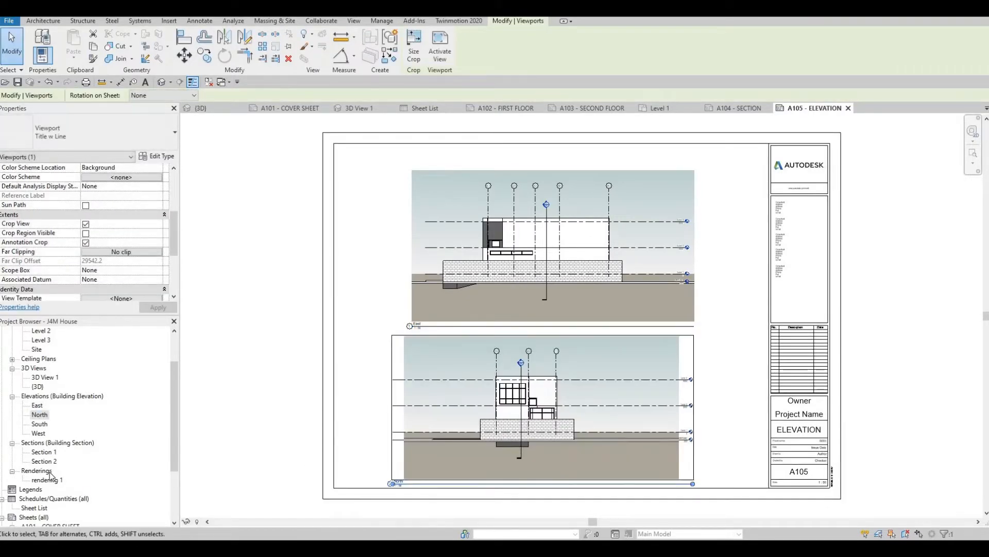
- Open sheet A106 - ELEVATION and place the South elevation in the upper half with the West elevation below it
scroll(59, 521, "down", 2)
scroll(58, 492, "down", 2)
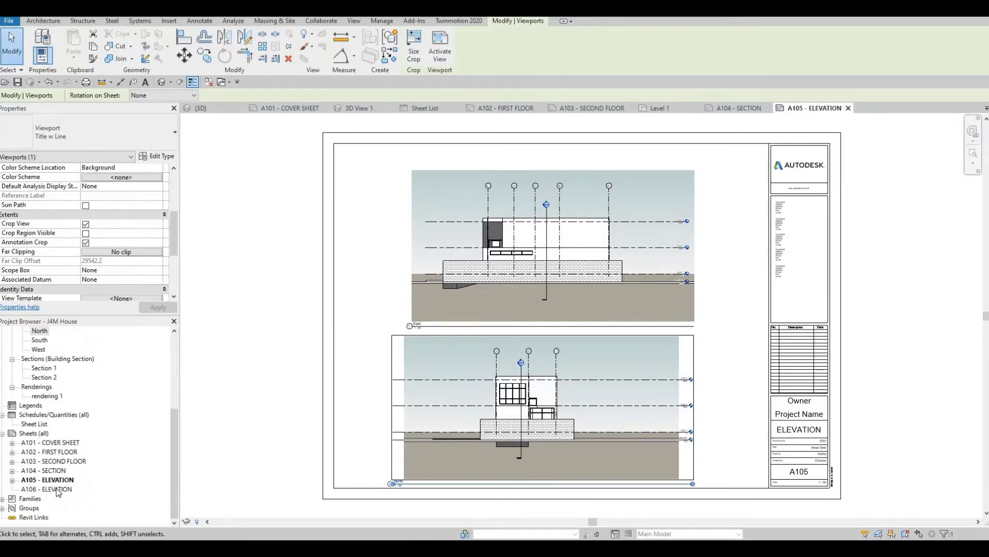
double_click(58, 489)
scroll(47, 427, "up", 4)
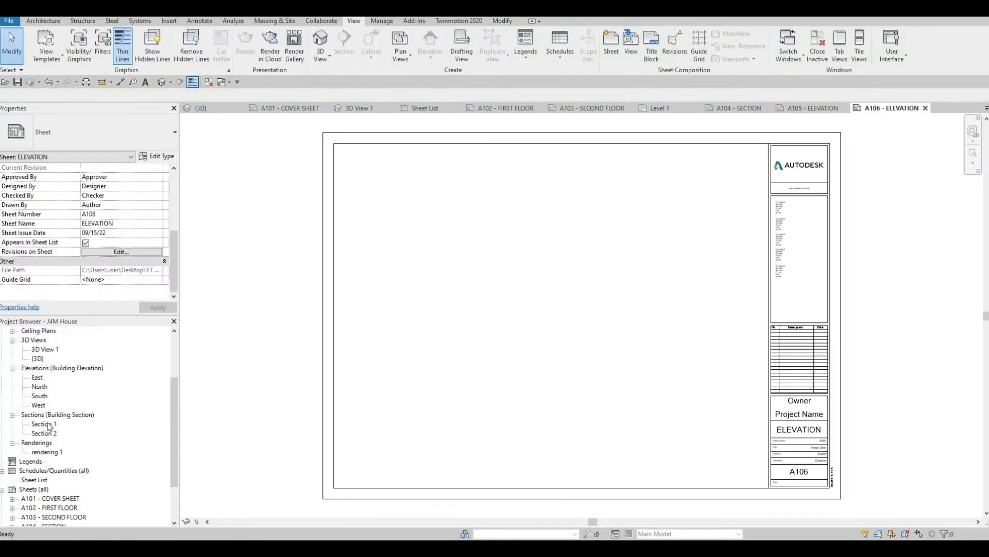
left_click(39, 425)
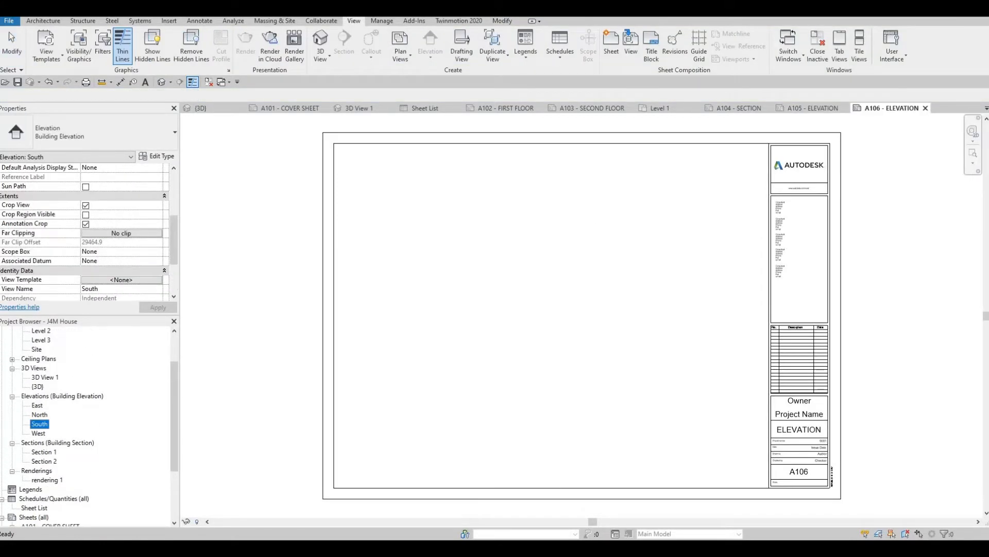
left_click(563, 237)
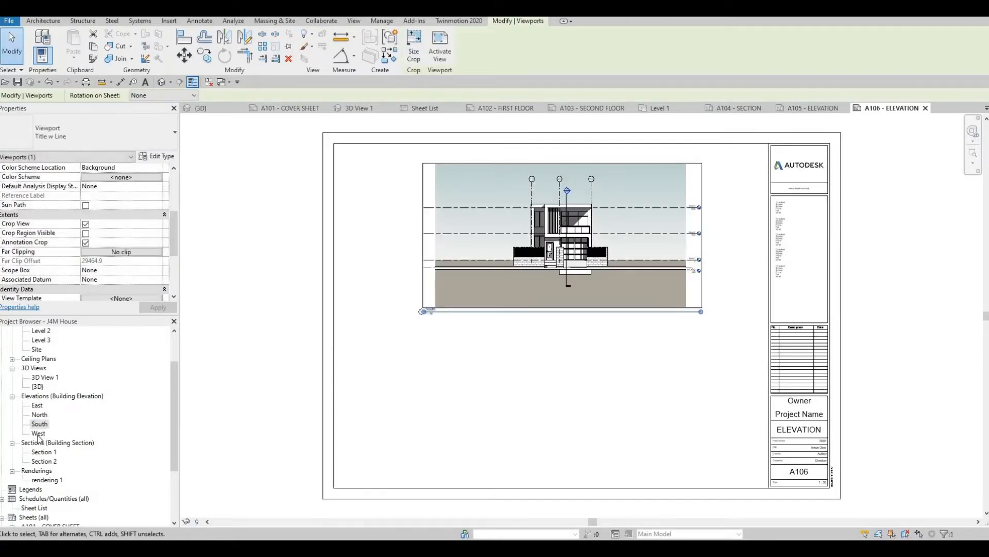
left_click_drag(40, 433, 555, 394)
left_click(555, 395)
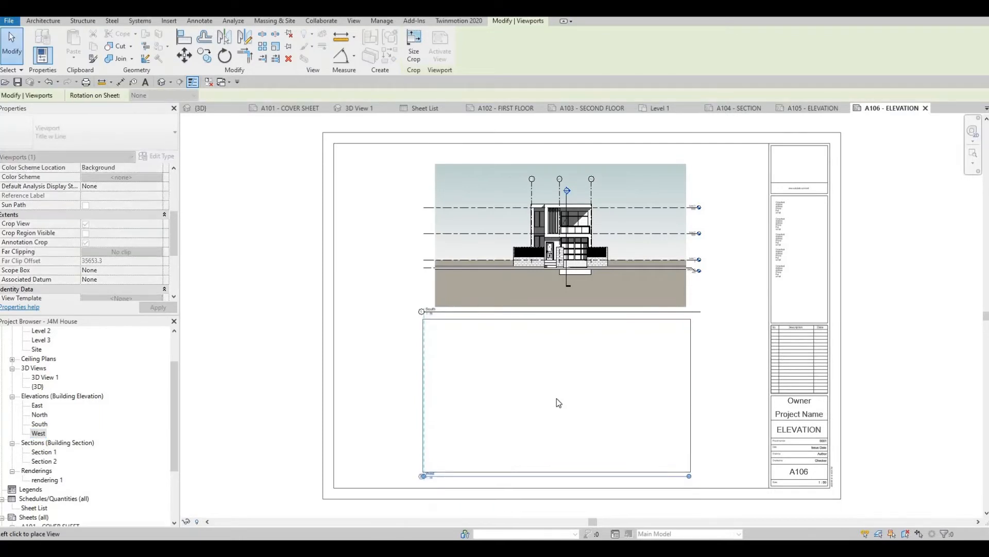
key("Escape")
key("Escape")
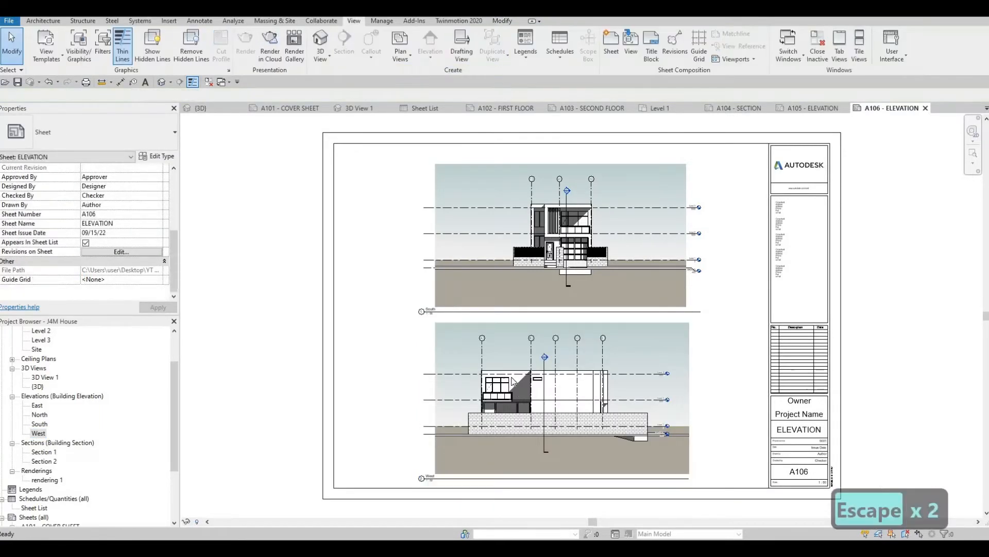
- Open the perspective 3D View 1 and set it as the project's starting view
scroll(269, 380, "down", 1)
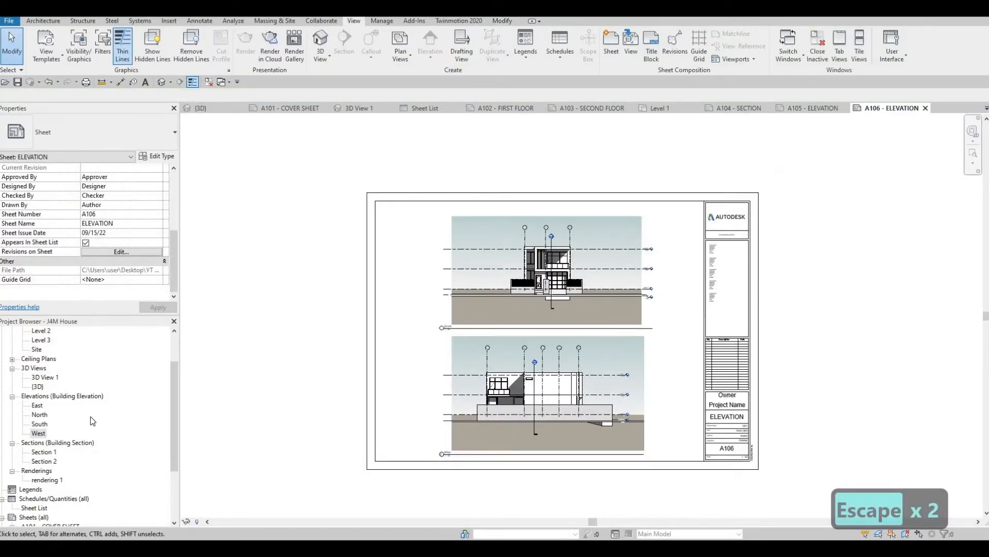
scroll(93, 421, "down", 1)
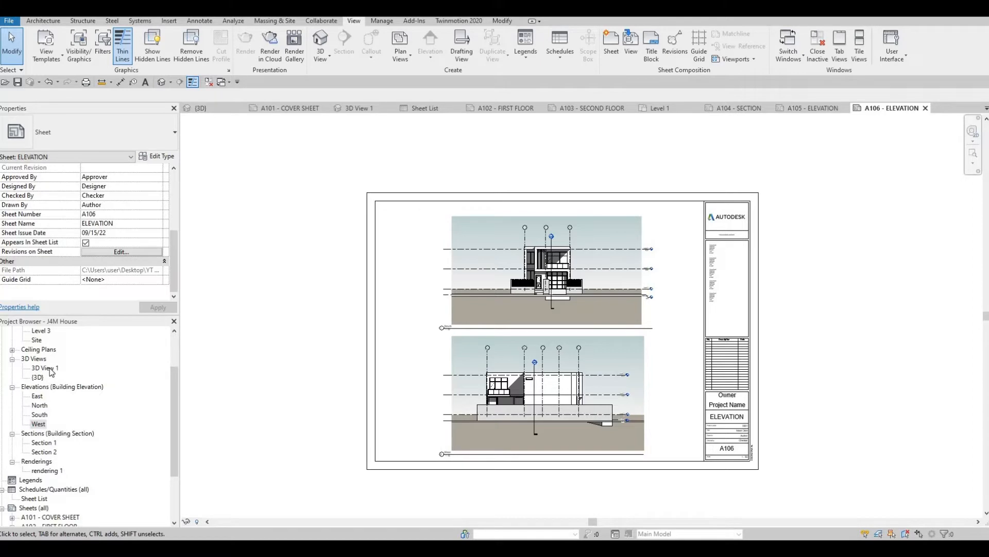
double_click(46, 367)
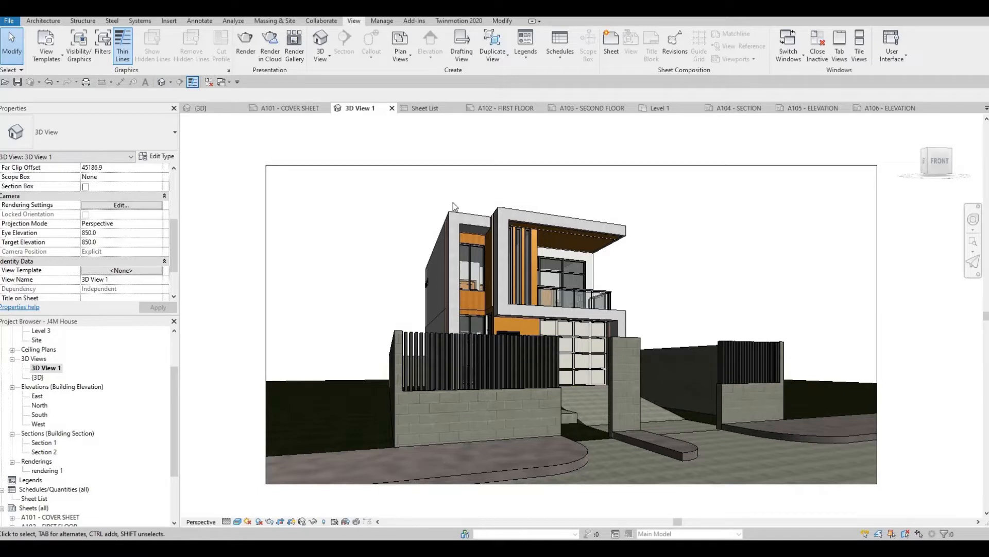
key("F1")
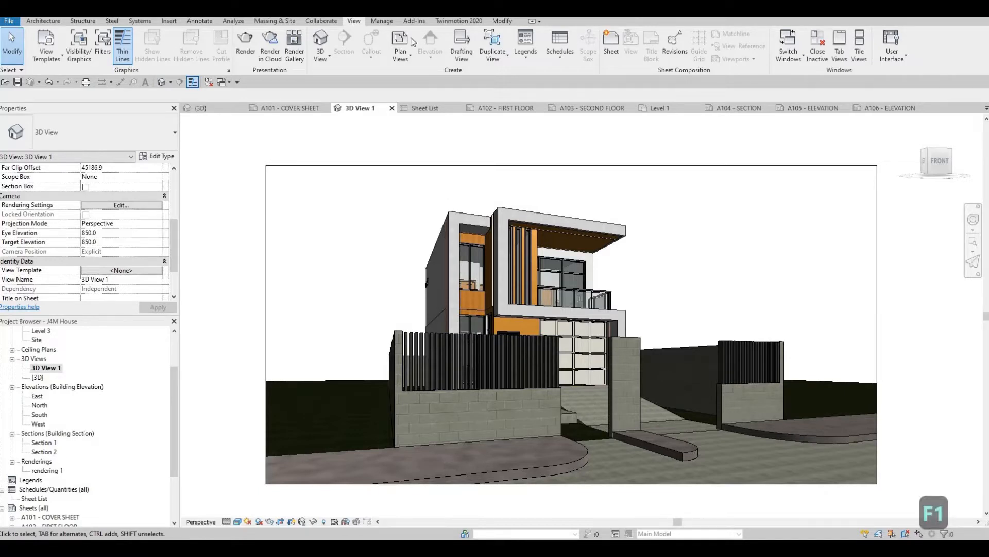
left_click(382, 21)
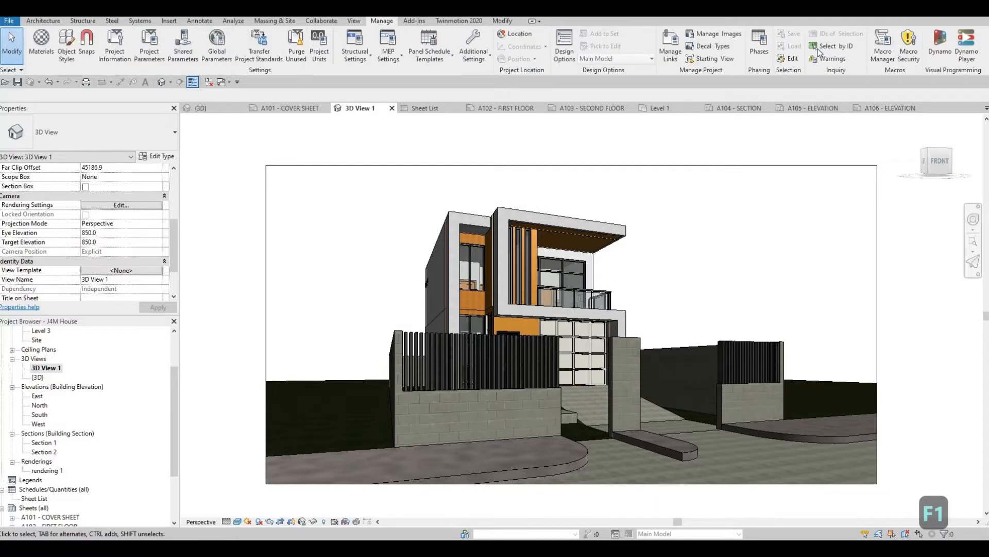
left_click(724, 58)
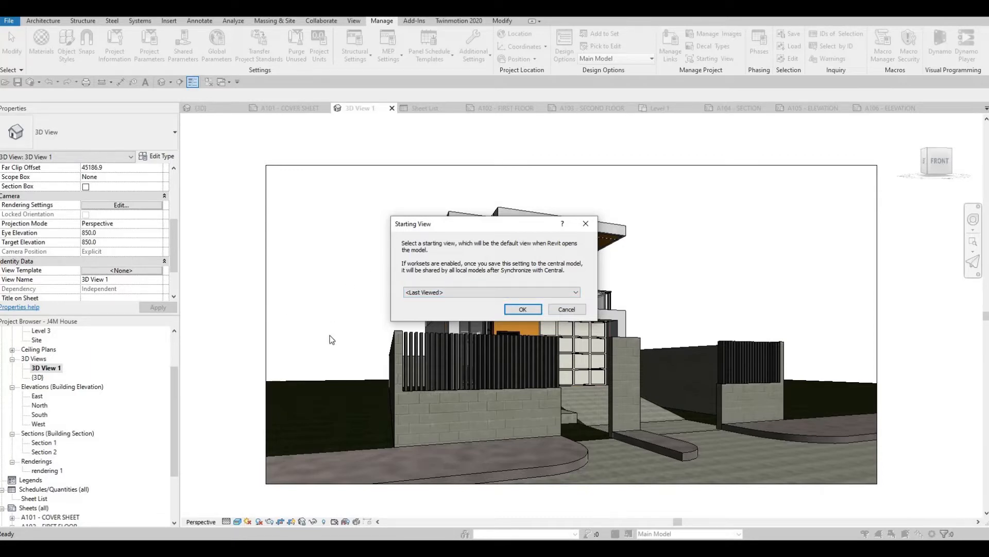
left_click(470, 292)
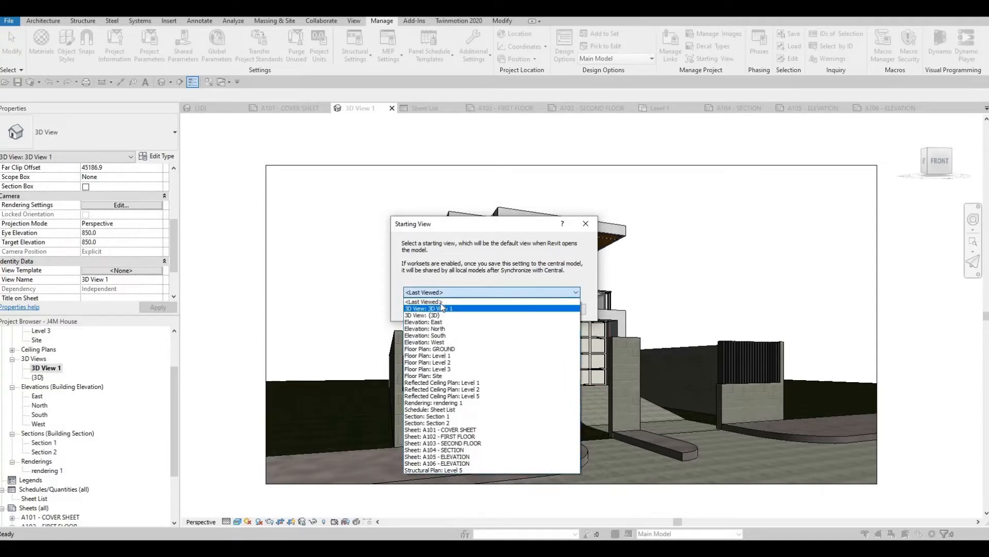
left_click(513, 309)
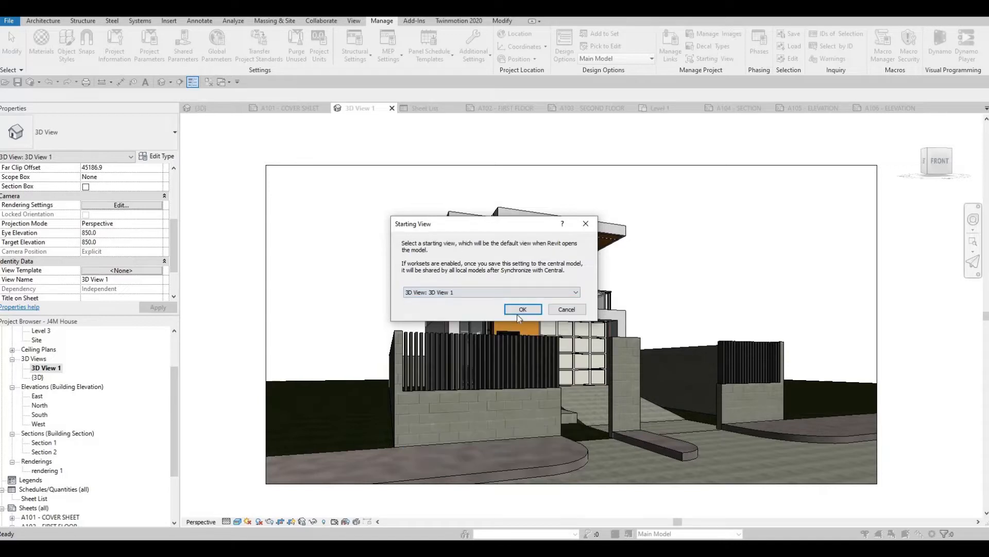
left_click(522, 309)
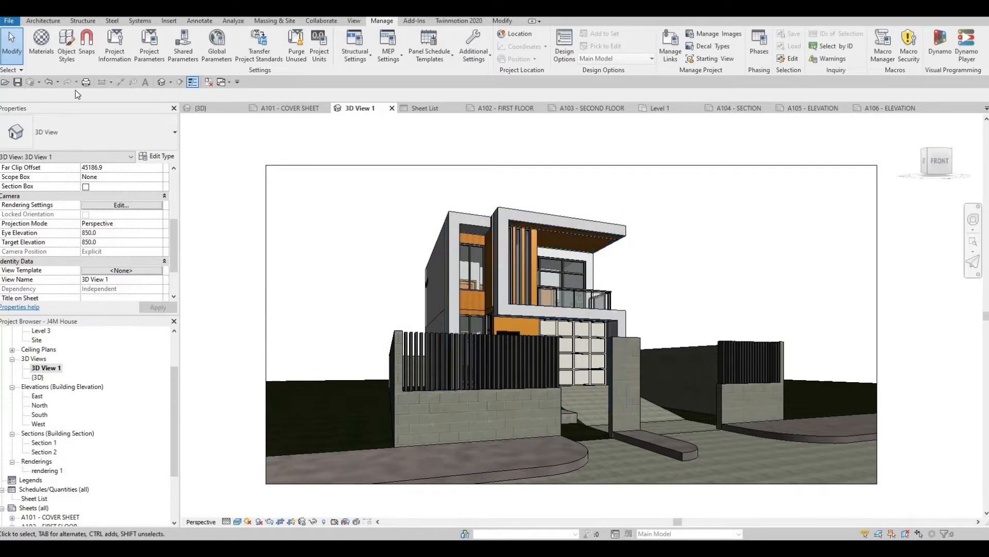
scroll(65, 455, "down", 1)
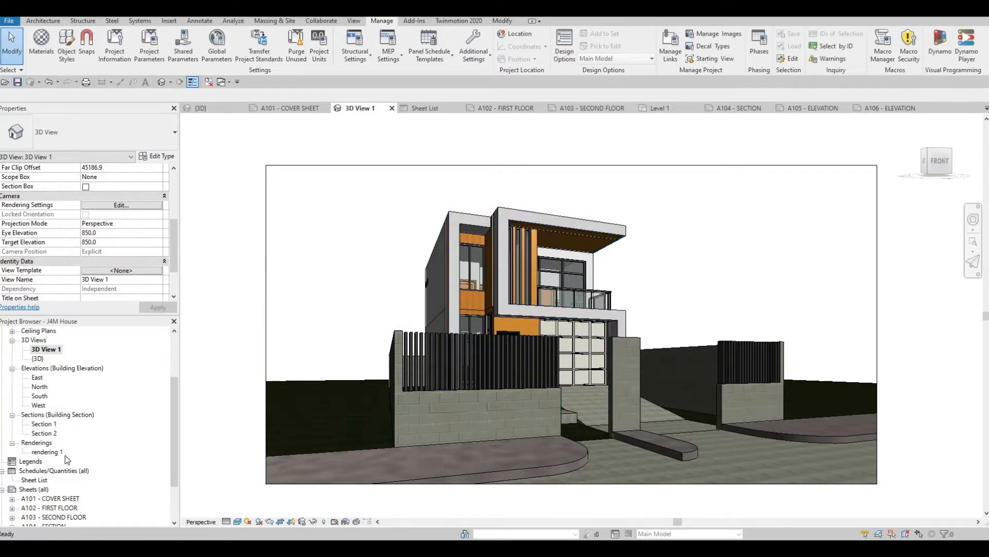
scroll(65, 455, "down", 2)
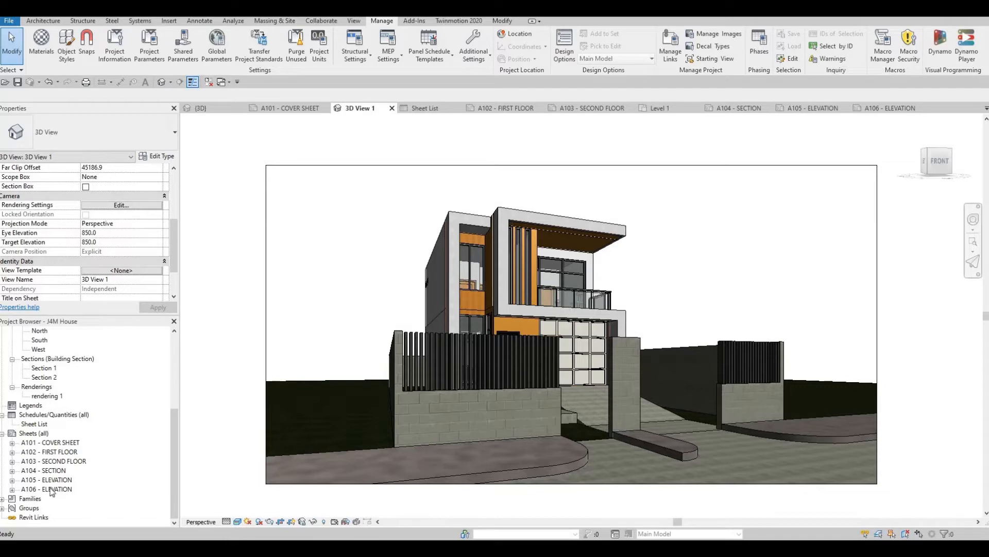
left_click(84, 84)
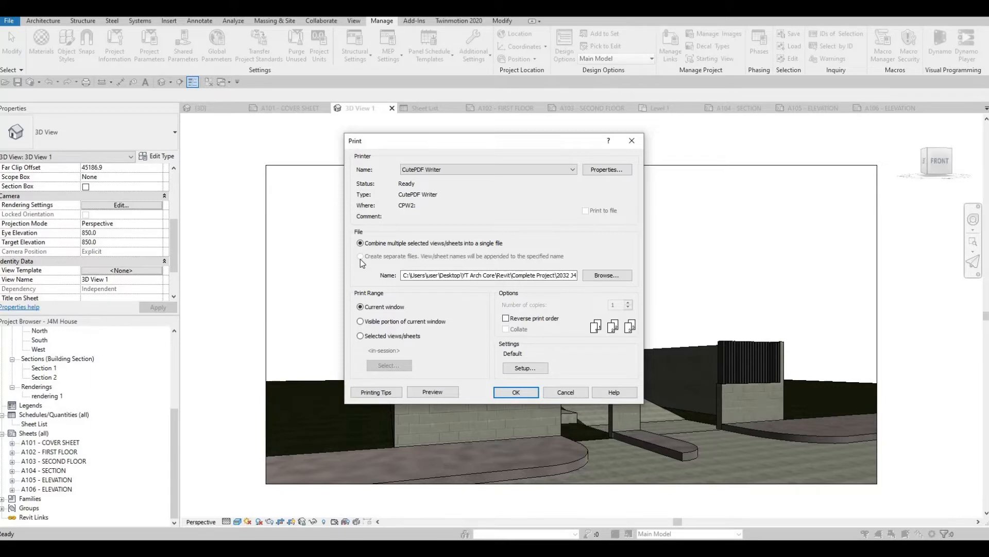
left_click(632, 140)
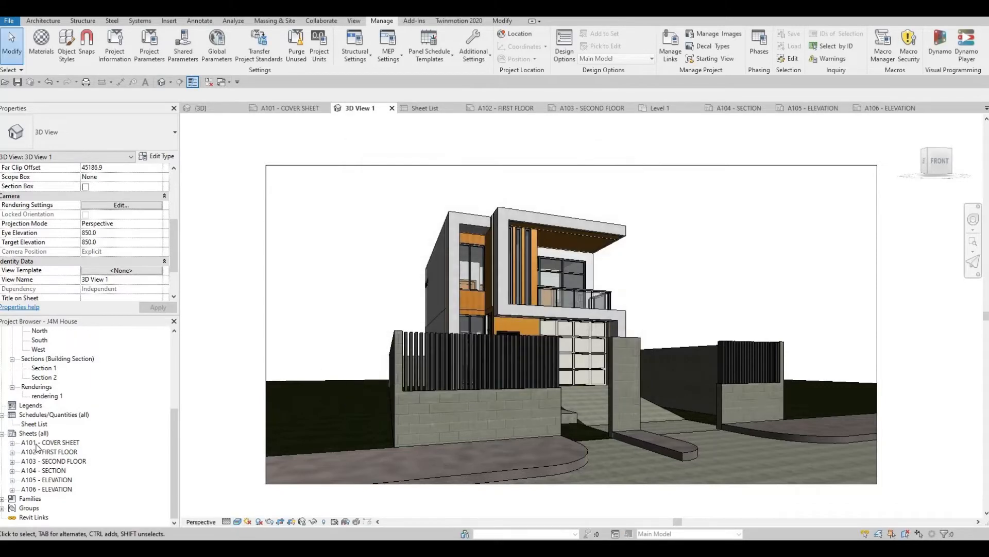
- Open sheet A101 - COVER SHEET and set up printing of selected views/sheets combined into a single file
double_click(36, 443)
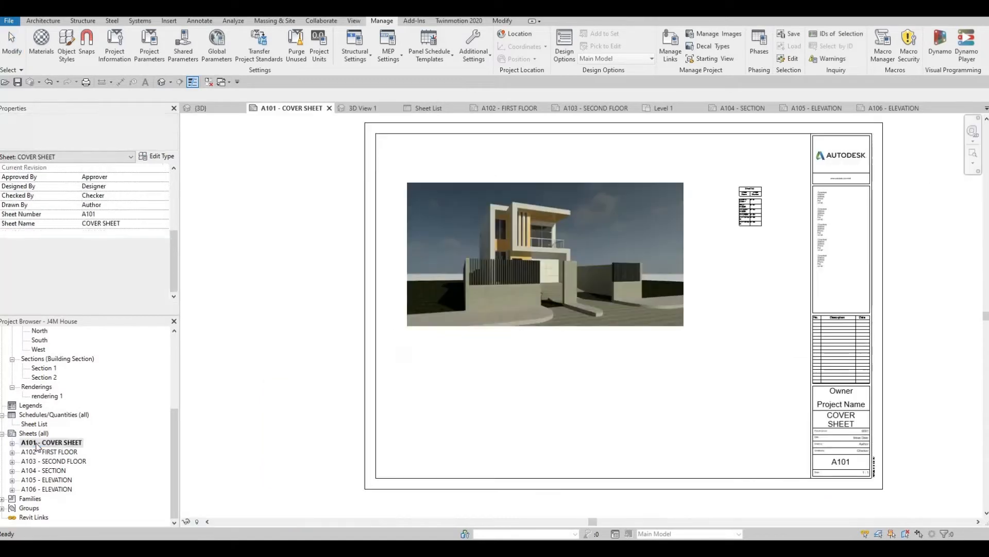
left_click(87, 84)
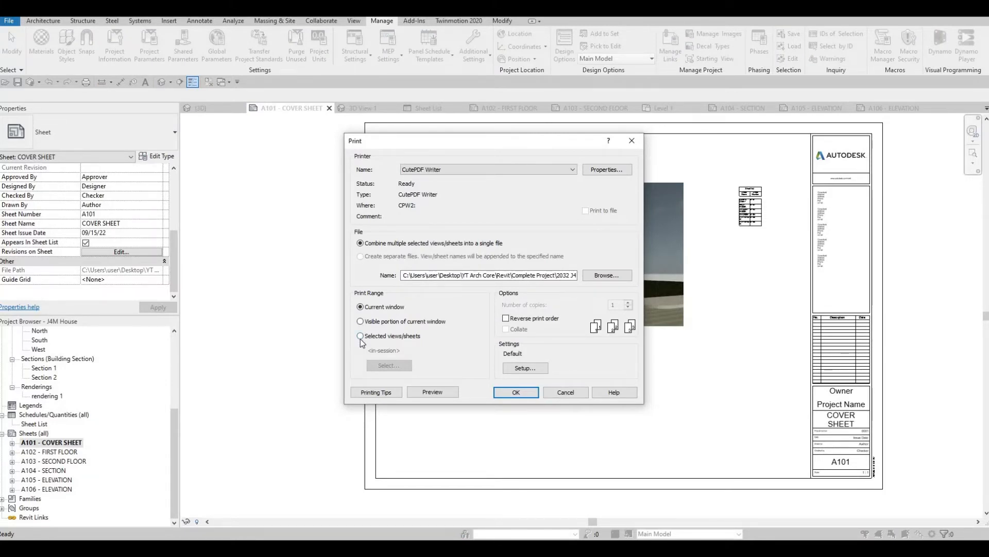
left_click(360, 336)
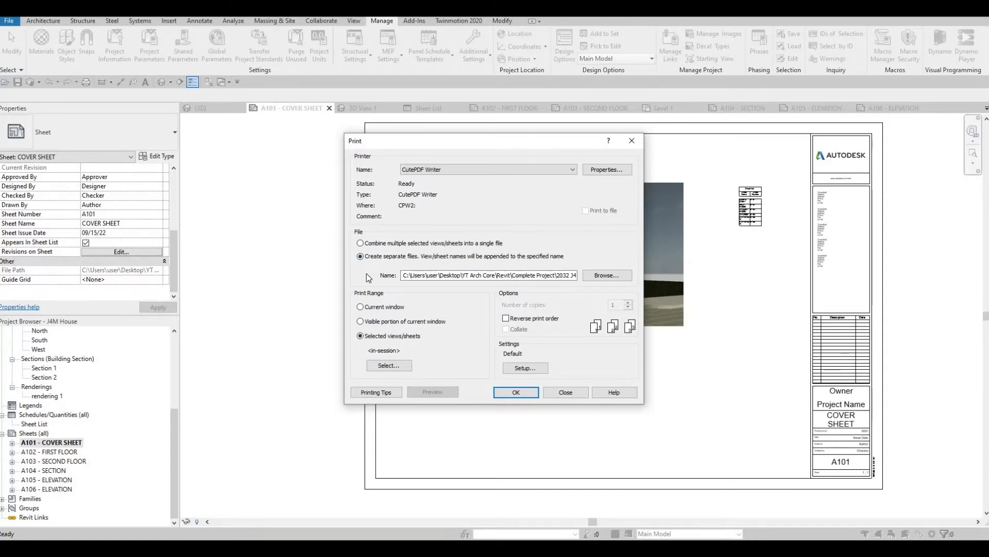
left_click(361, 244)
- Restrict the print selection to sheets only, include all of them, and save the selection as a set named FULL SET
left_click(387, 366)
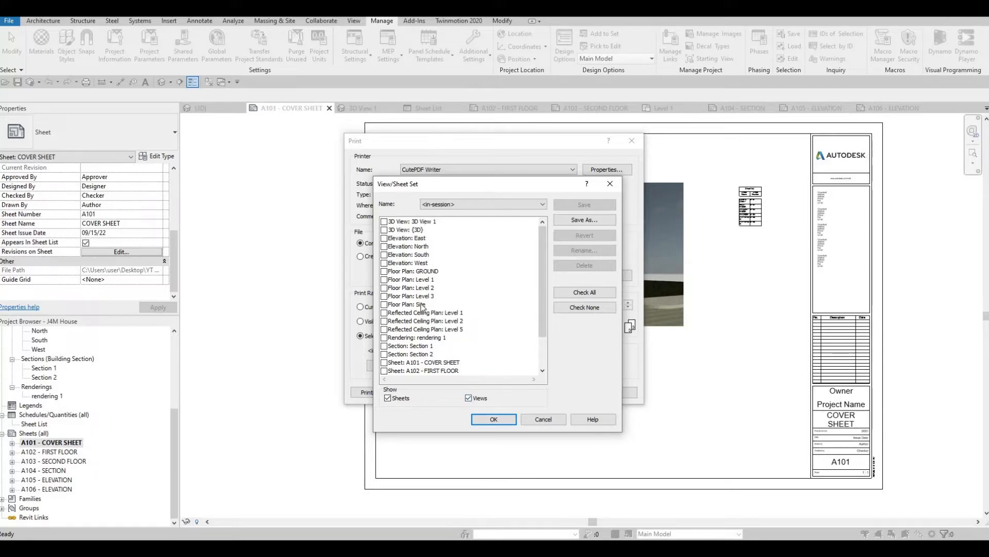
left_click(471, 400)
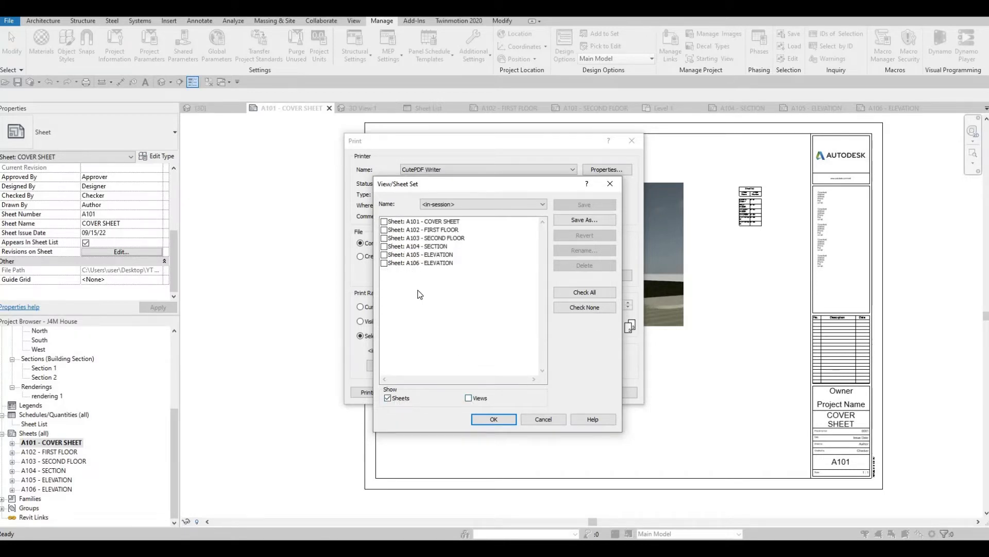
left_click(579, 292)
left_click(565, 221)
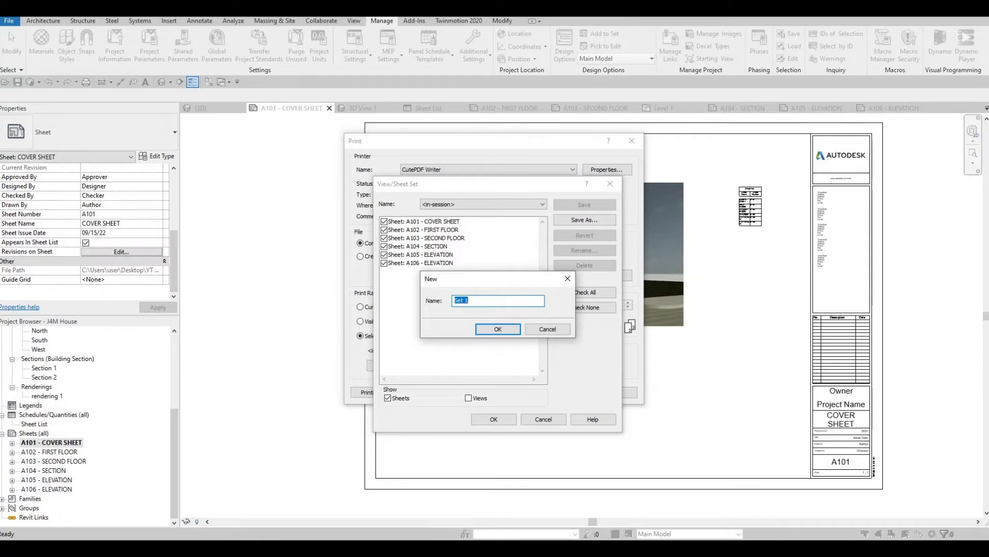
type("FULL SET")
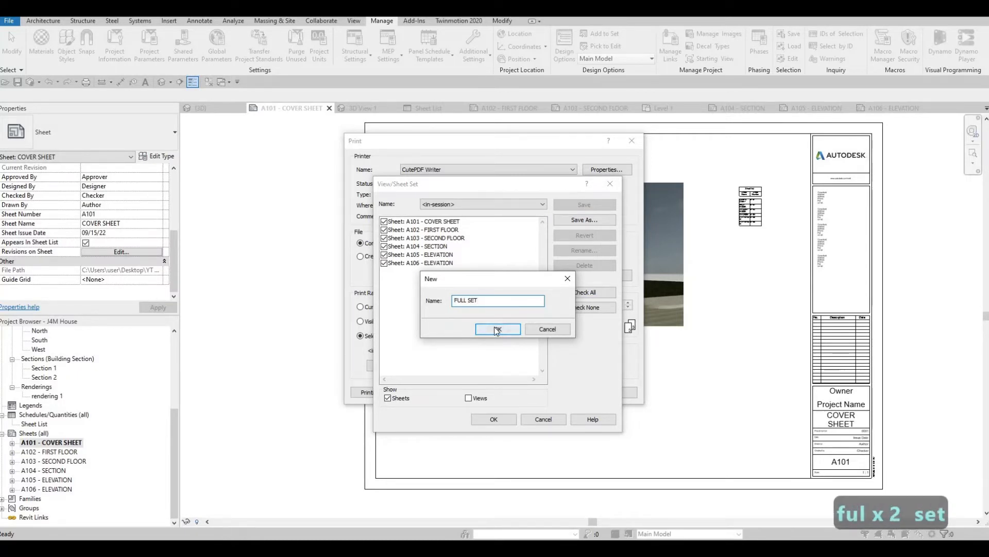
key("Return")
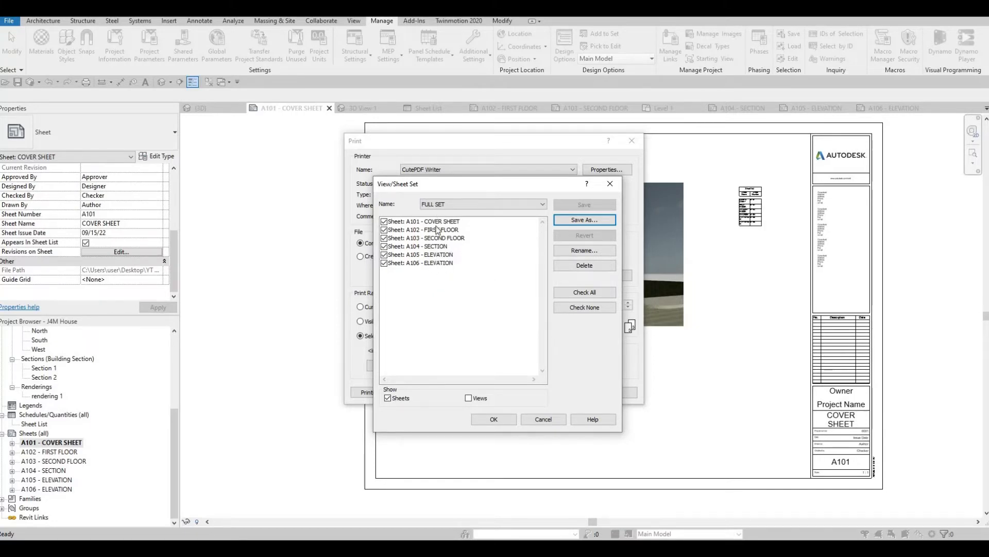
left_click(461, 205)
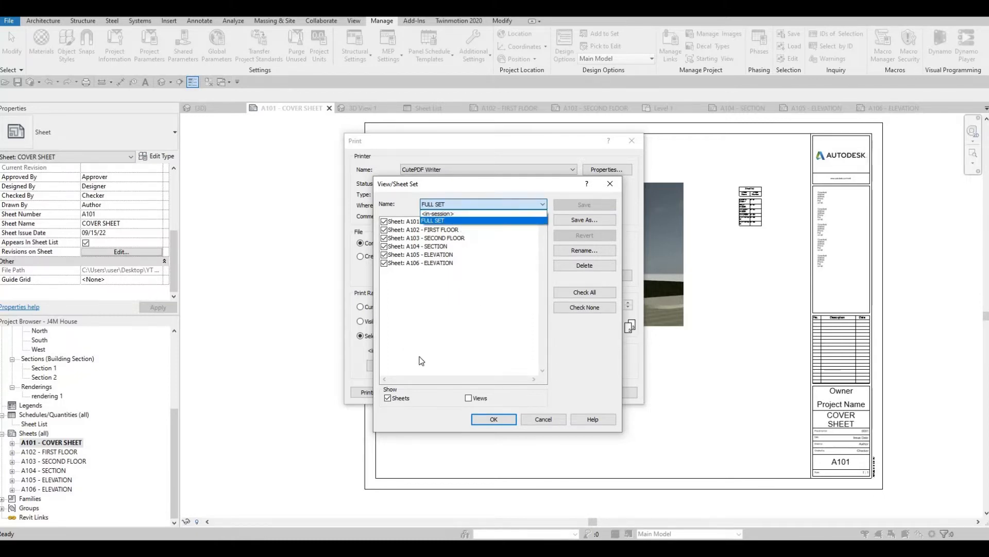
- Limit the print selection to sheets A102 - FIRST FLOOR and A106 - ELEVATION and save it as a new set named CHANGE 1
left_click(419, 284)
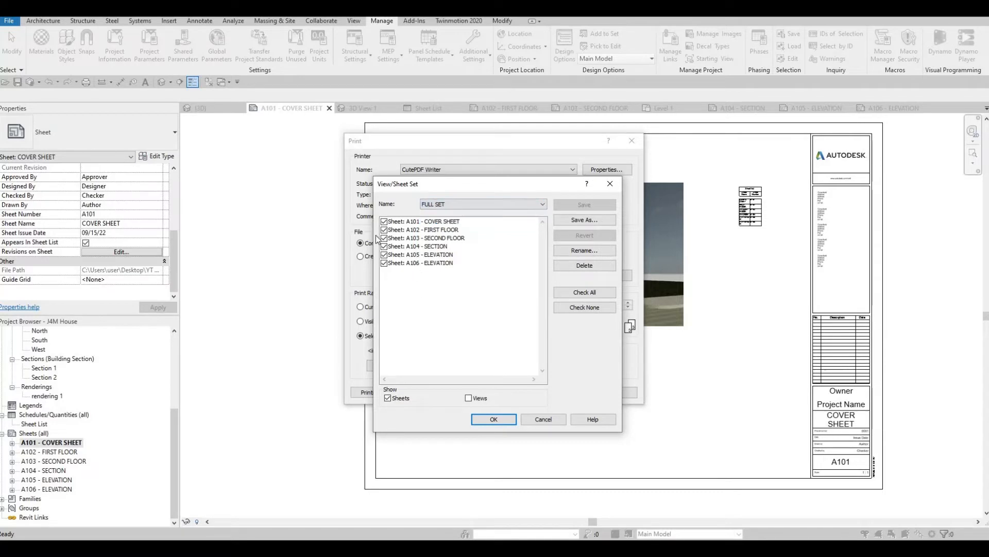
left_click(583, 308)
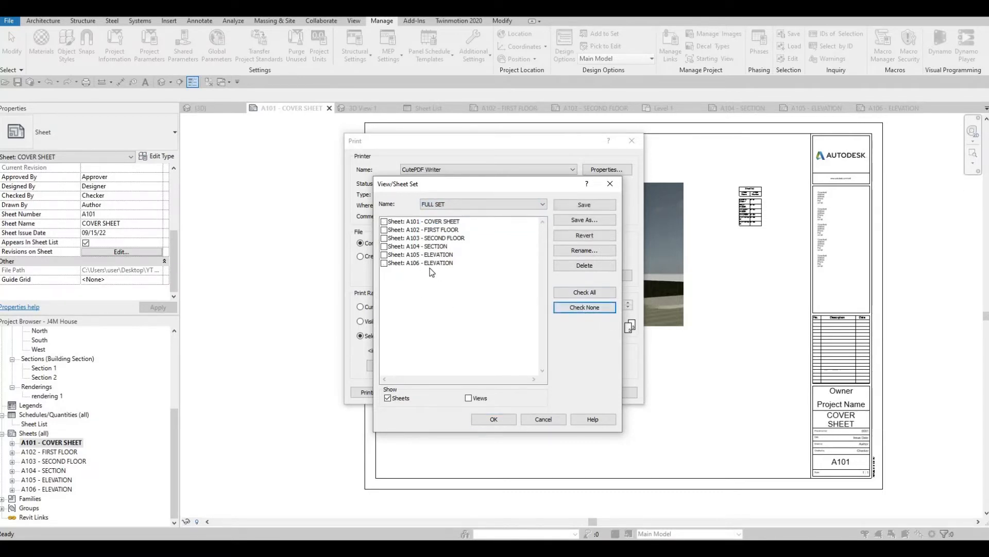
left_click(384, 230)
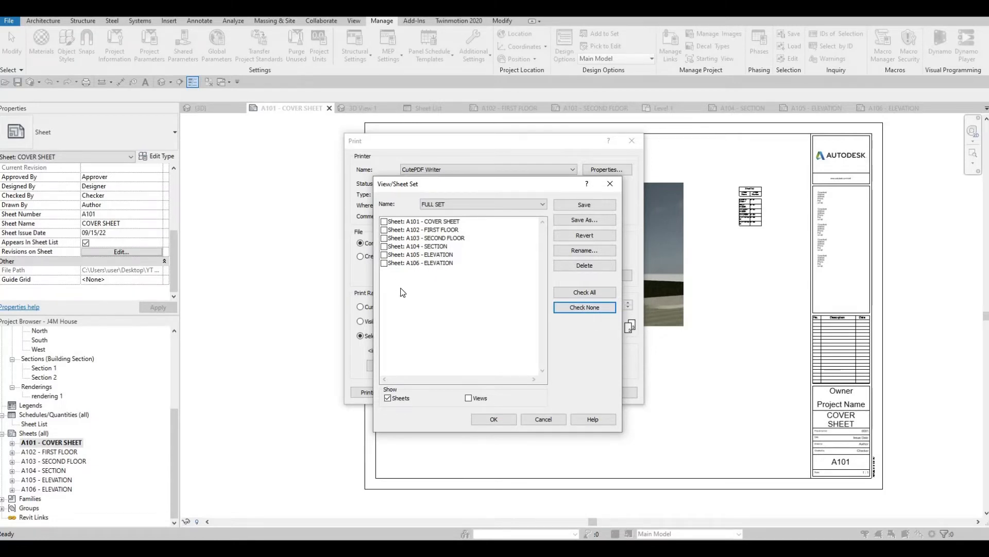
left_click(385, 263)
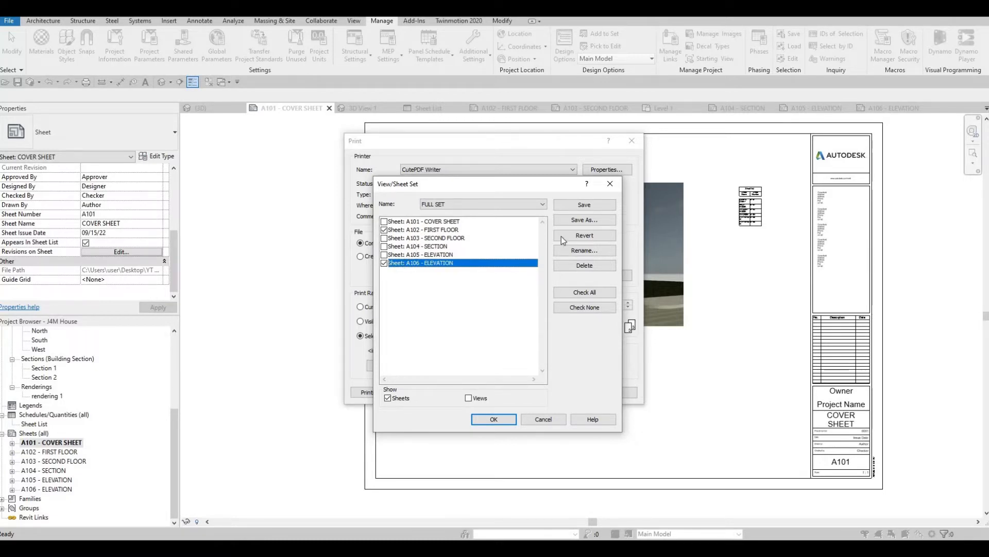
left_click(578, 222)
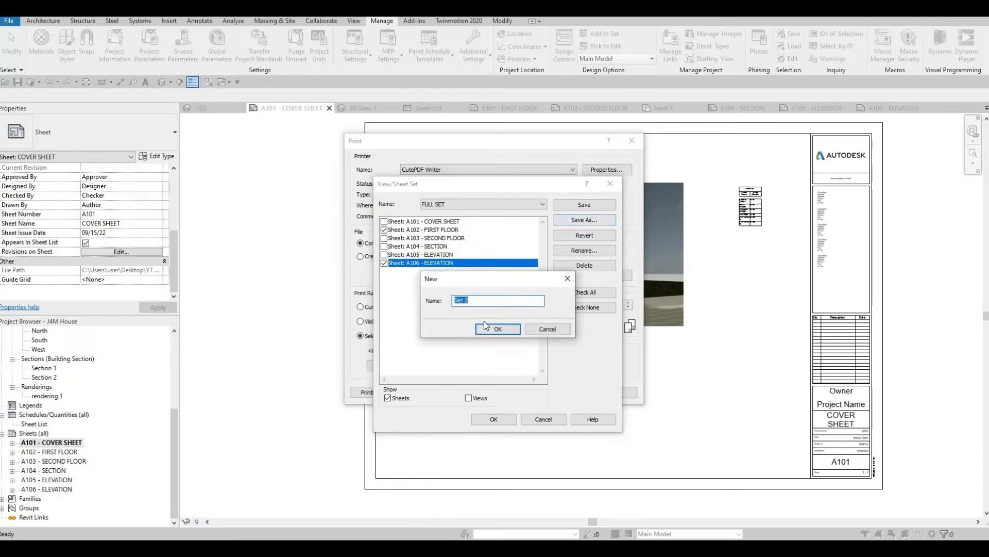
type("CHNAGE 1")
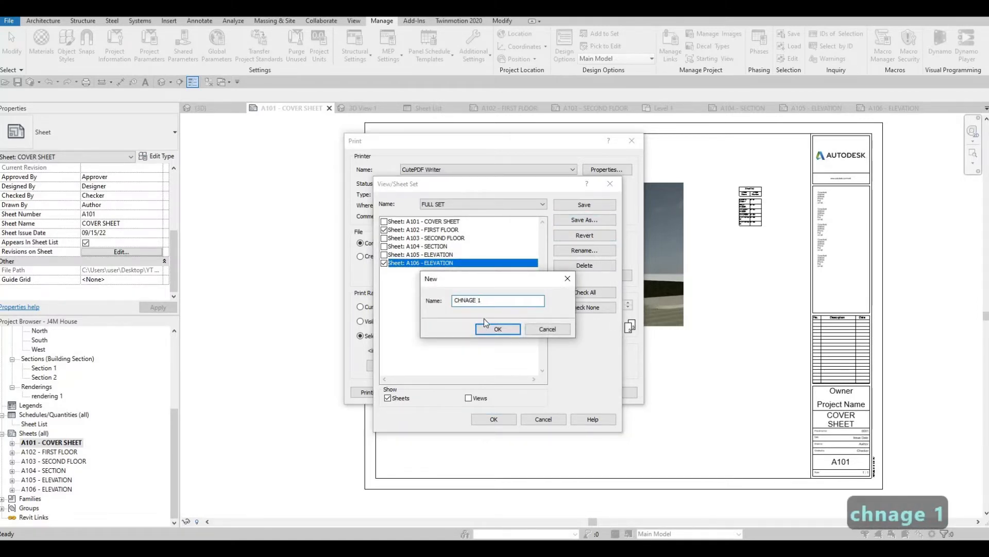
key("BackSpace")
key("BackSpace")
key("BackSpace")
key("BackSpace")
key("BackSpace")
key("BackSpace")
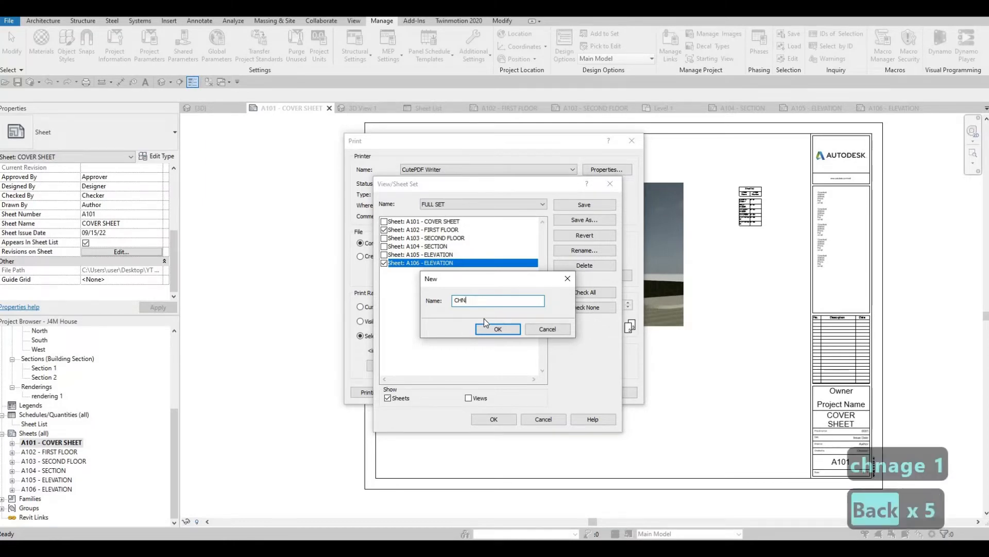
type("ANGE 1")
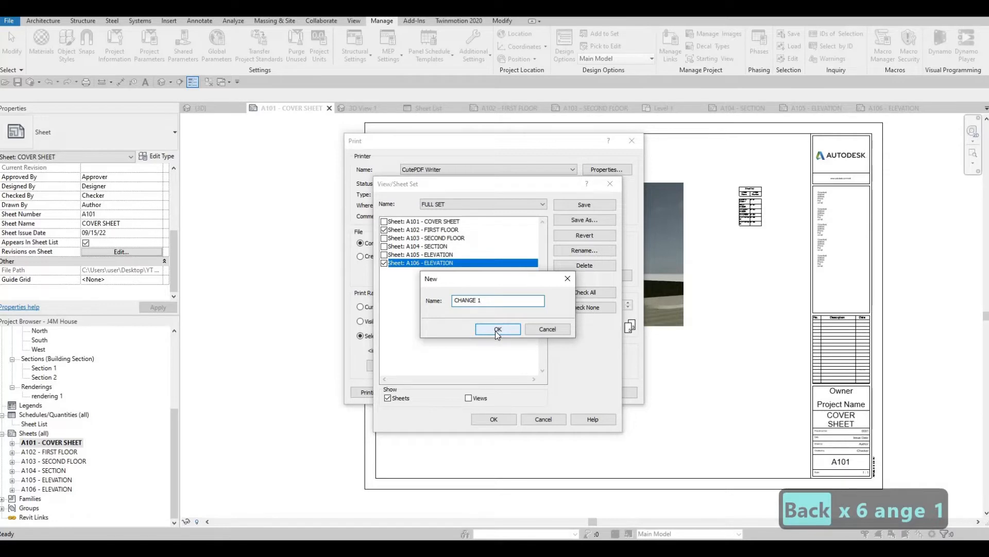
left_click(497, 331)
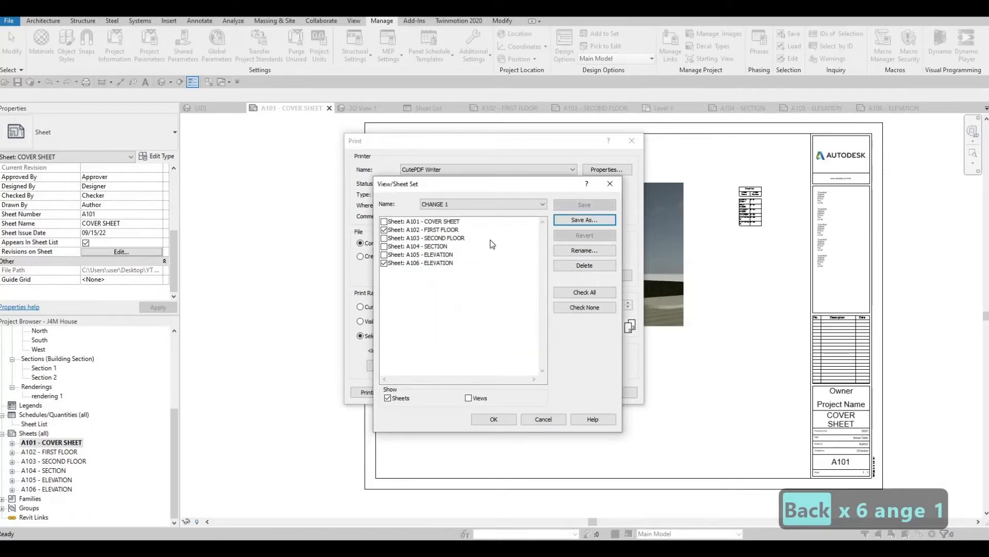
- Compare which sheets are included in the saved print sets FULL SET and CHANGE 1
left_click(468, 204)
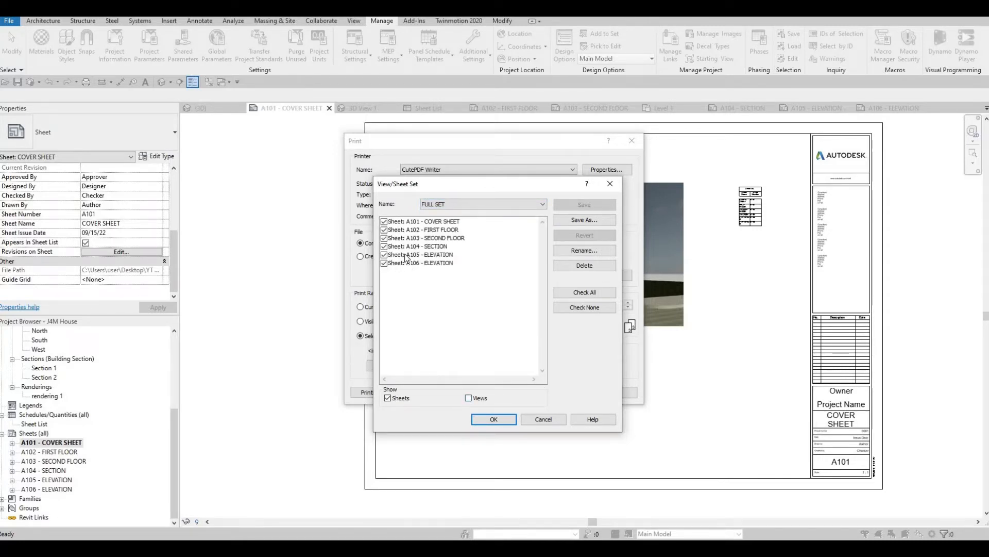
left_click(452, 206)
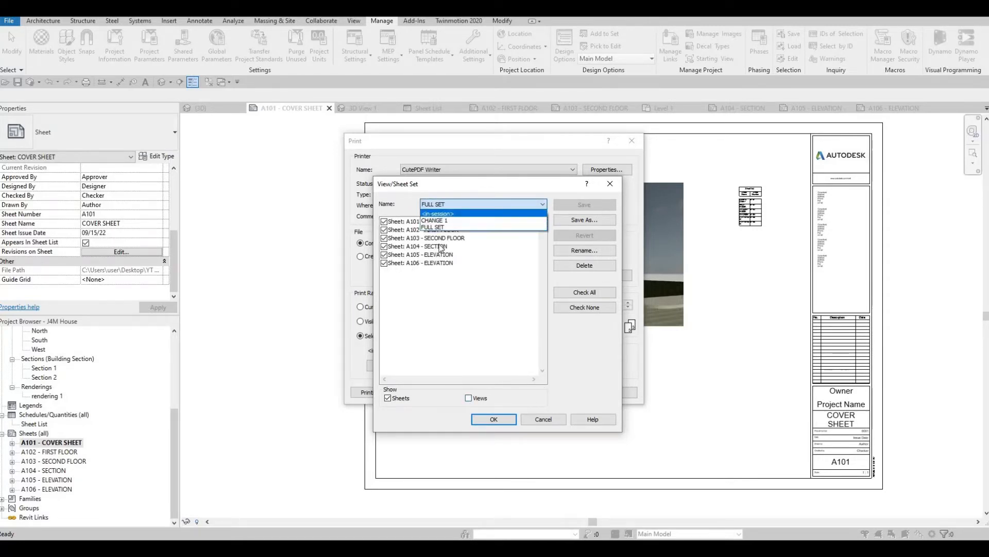
left_click(470, 398)
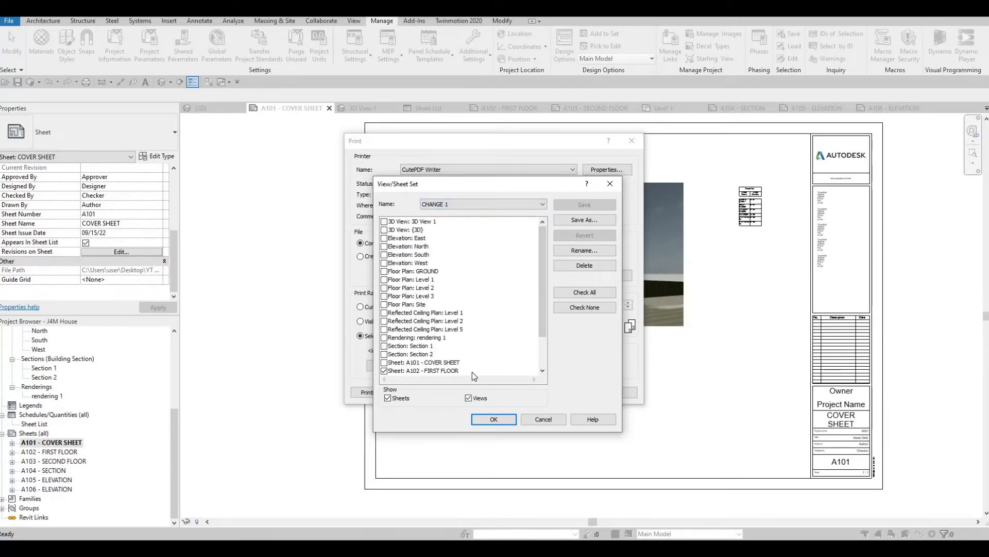
left_click(500, 206)
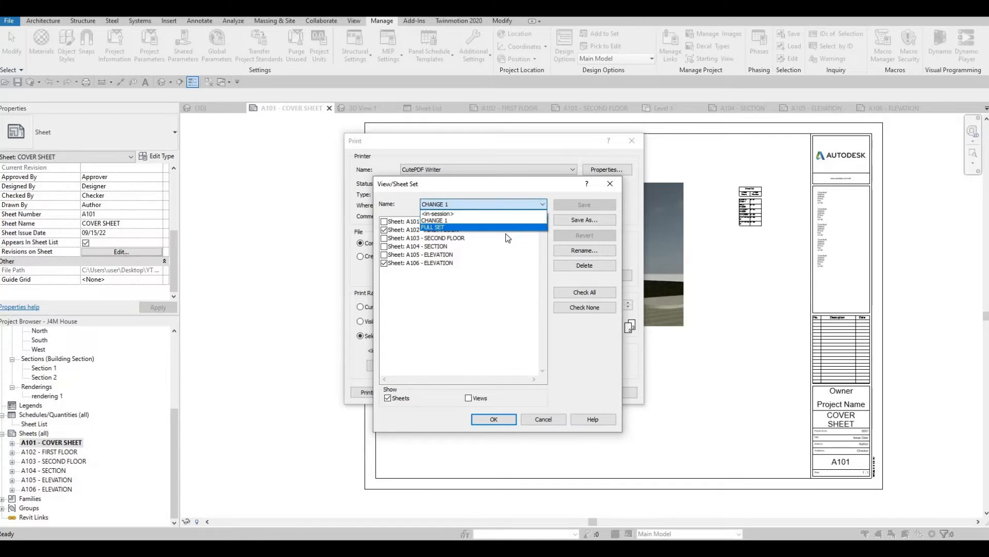
left_click(488, 232)
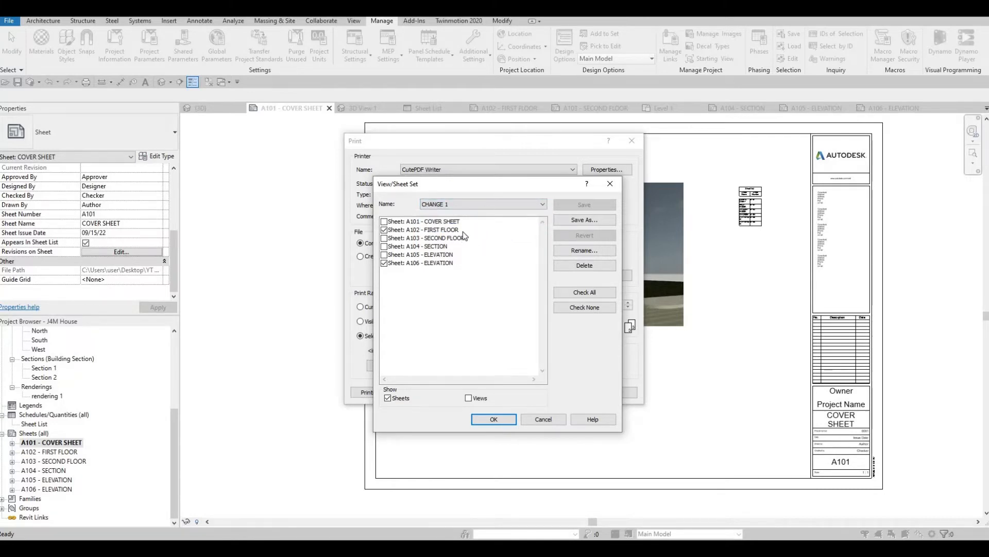
left_click(472, 206)
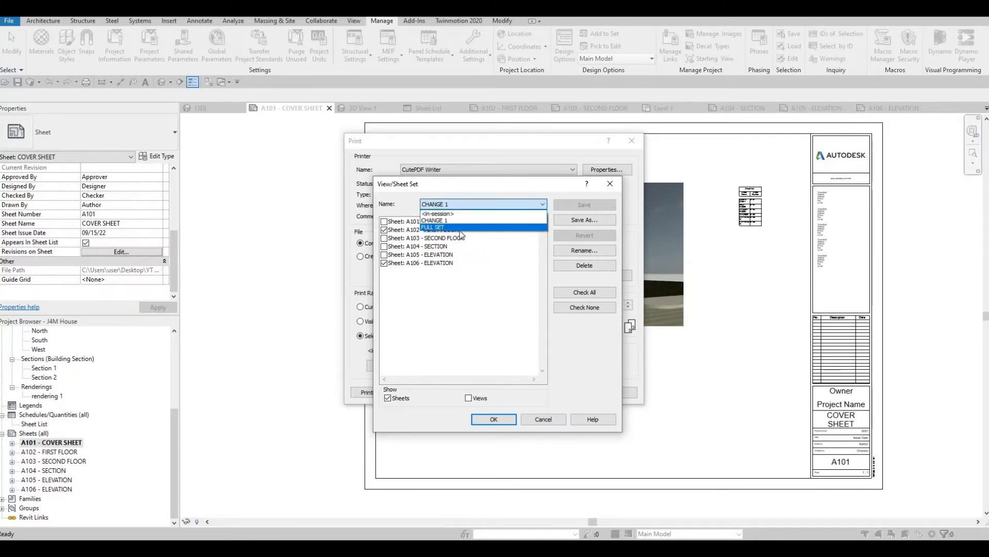
left_click(460, 232)
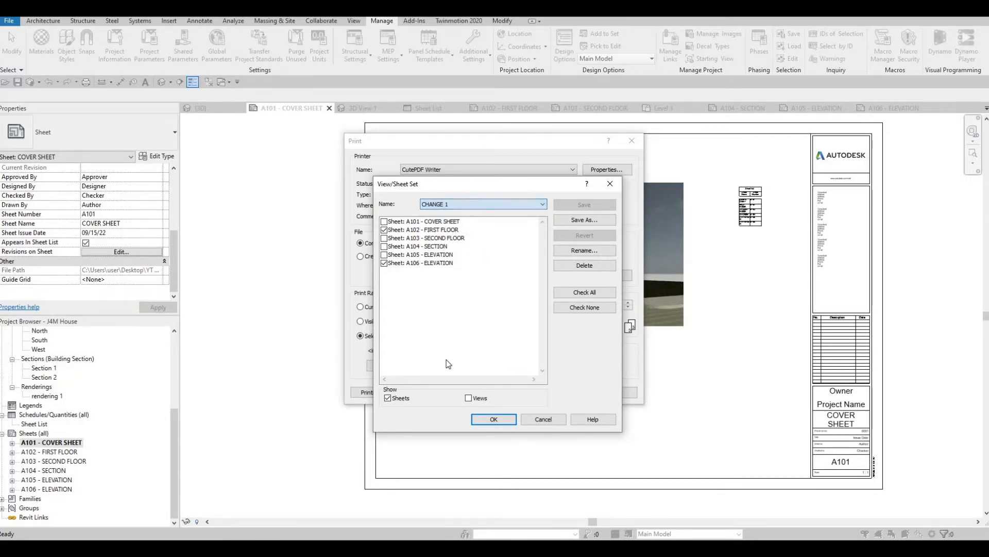
- Choose the FULL SET sheet set for the print range and print it to the combined PDF
left_click(469, 205)
left_click(437, 228)
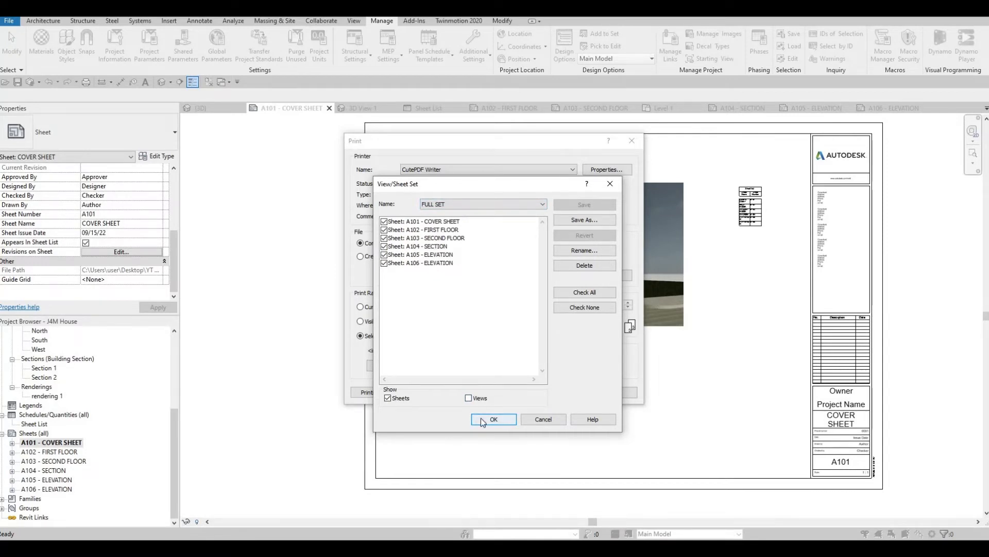
left_click(506, 418)
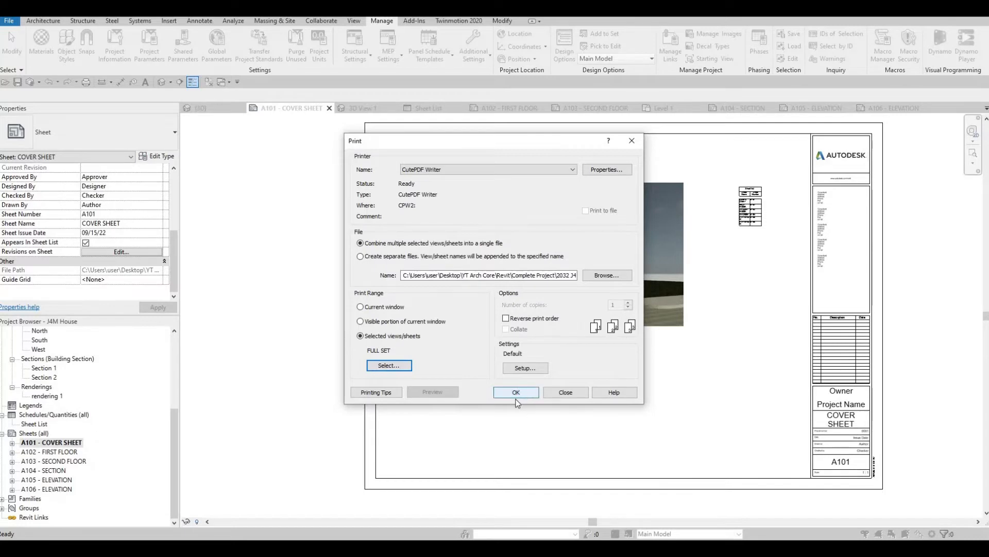
left_click(521, 396)
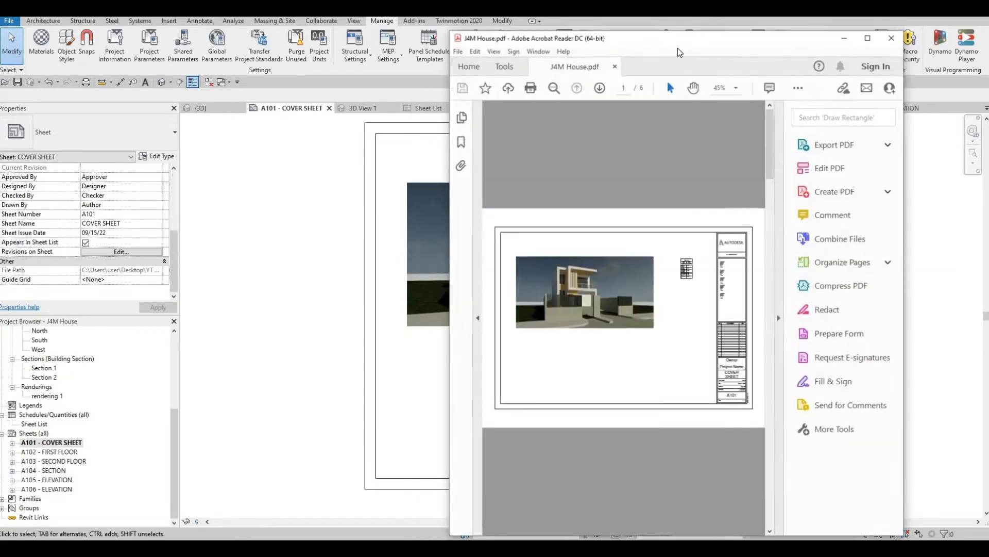
- Enlarge the J4M House.pdf window and review the printed sheets from the cover sheet to the last elevation
left_click_drag(678, 46, 500, 40)
left_click(689, 33)
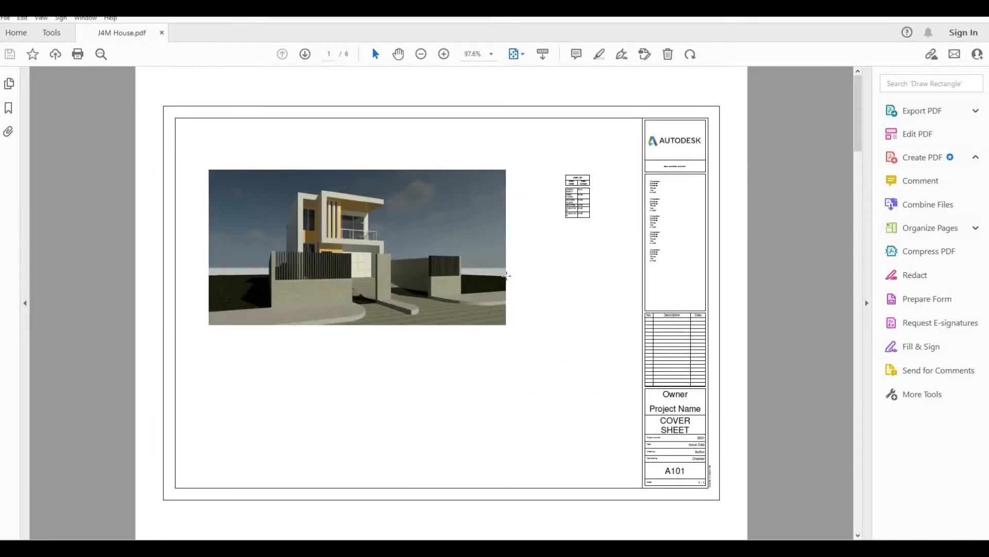
scroll(507, 275, "down", 2)
scroll(507, 276, "down", 2)
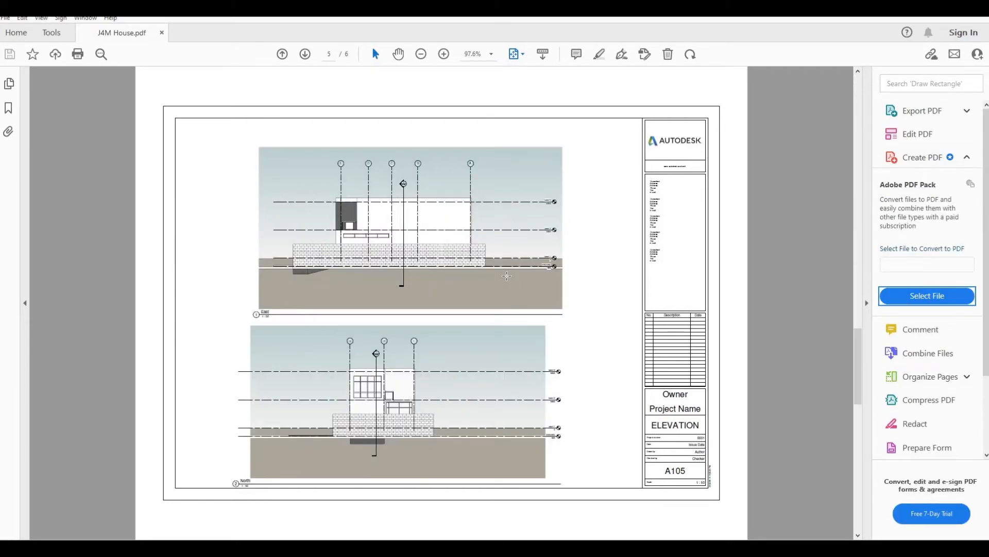
scroll(507, 276, "down", 1)
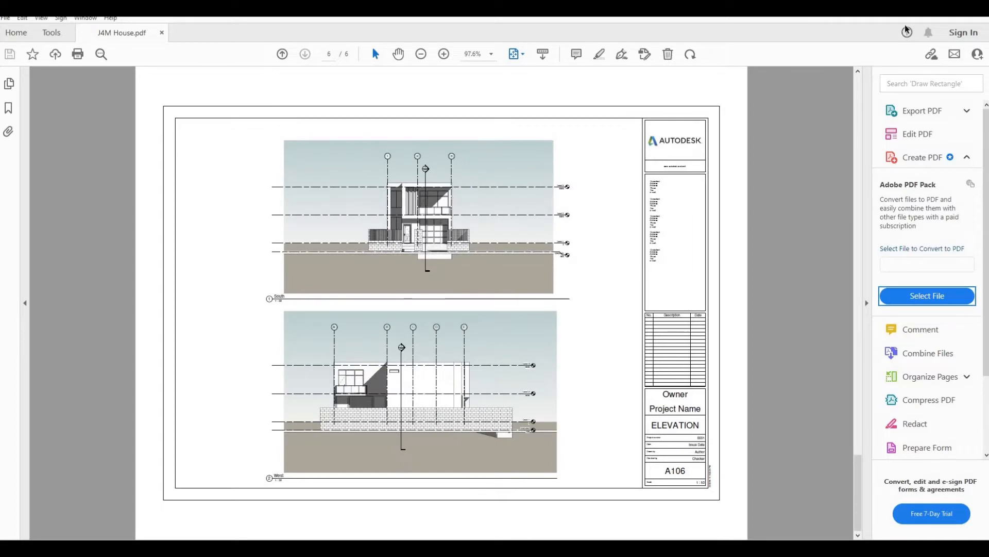
scroll(640, 230, "up", 3)
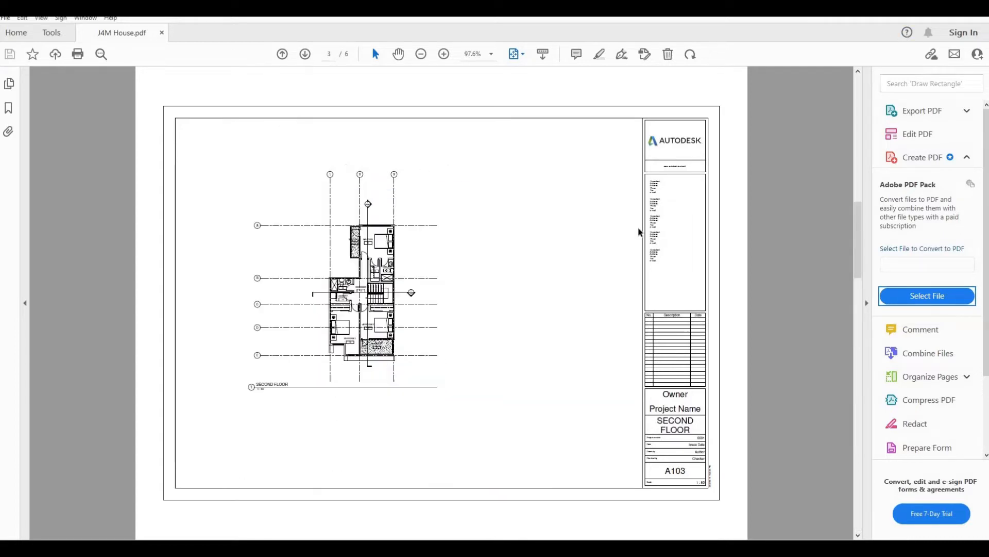
scroll(639, 232, "up", 2)
- Switch back to Revit and open the {3D} view at the freestanding block pillar by the front entrance
scroll(639, 232, "down", 5)
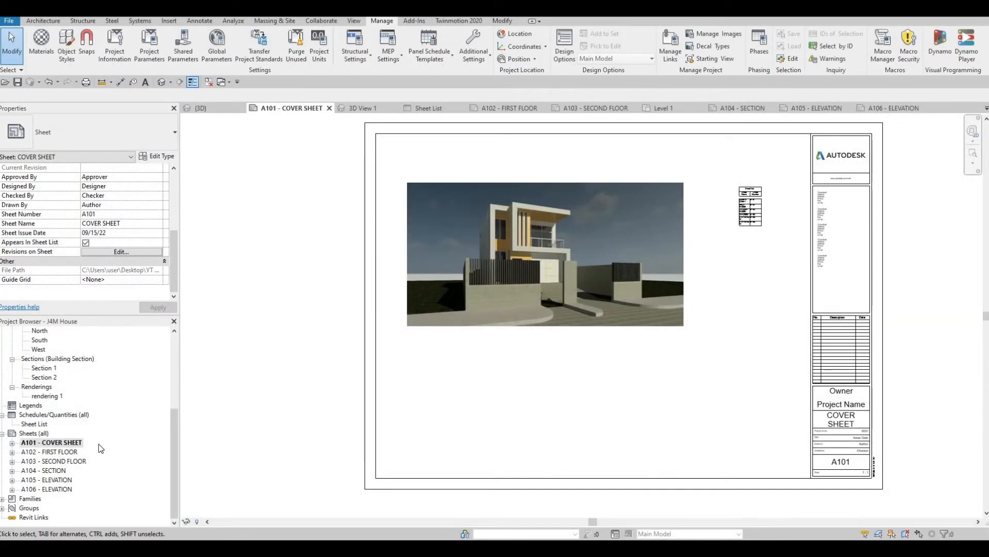
scroll(66, 452, "up", 3)
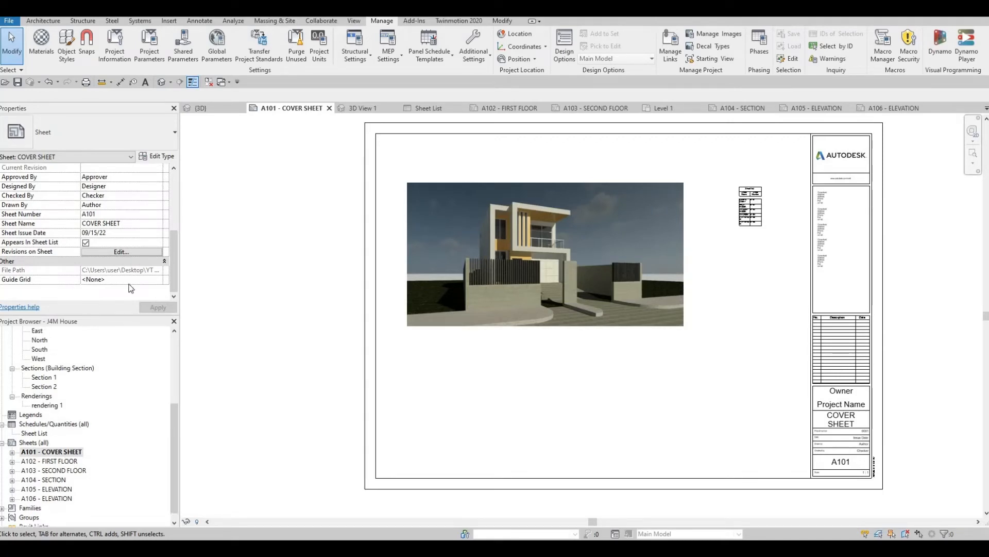
left_click(202, 108)
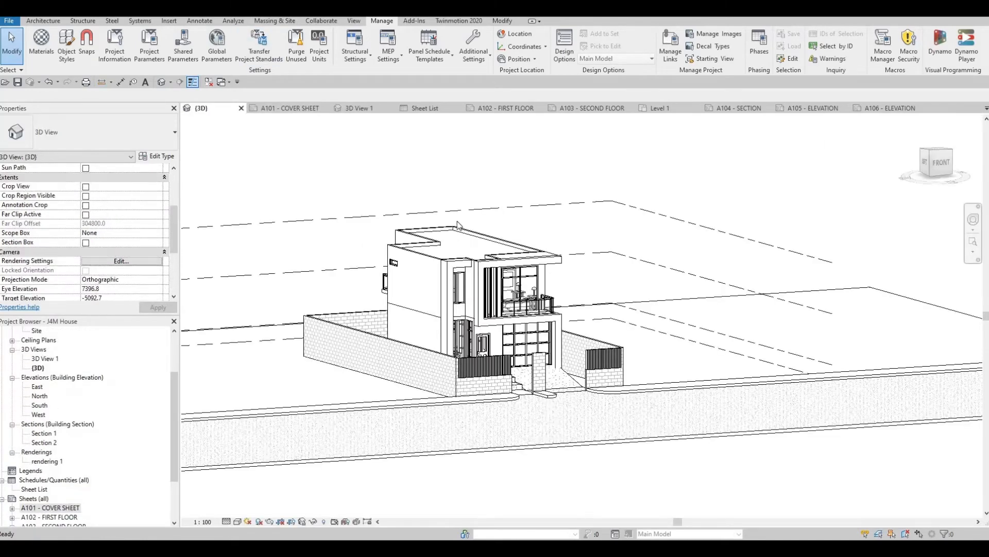
middle_click_drag(530, 401, 496, 426, "shift")
scroll(495, 426, "up", 8)
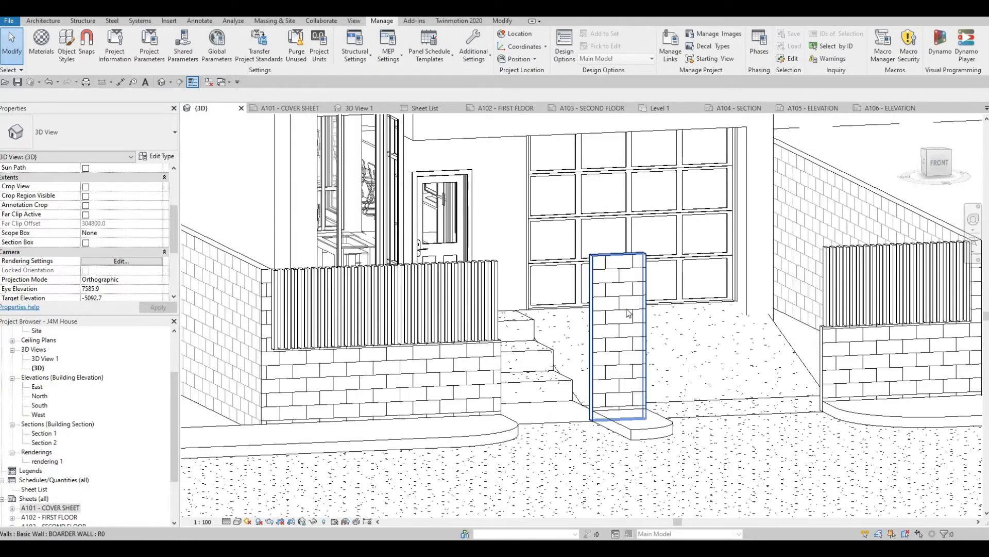
middle_click_drag(629, 314, 623, 327)
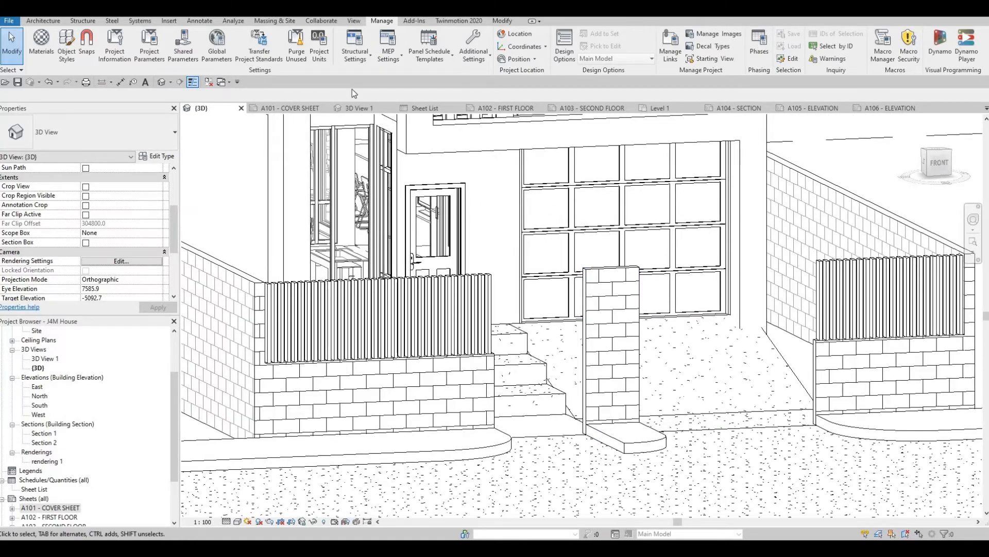
left_click(40, 22)
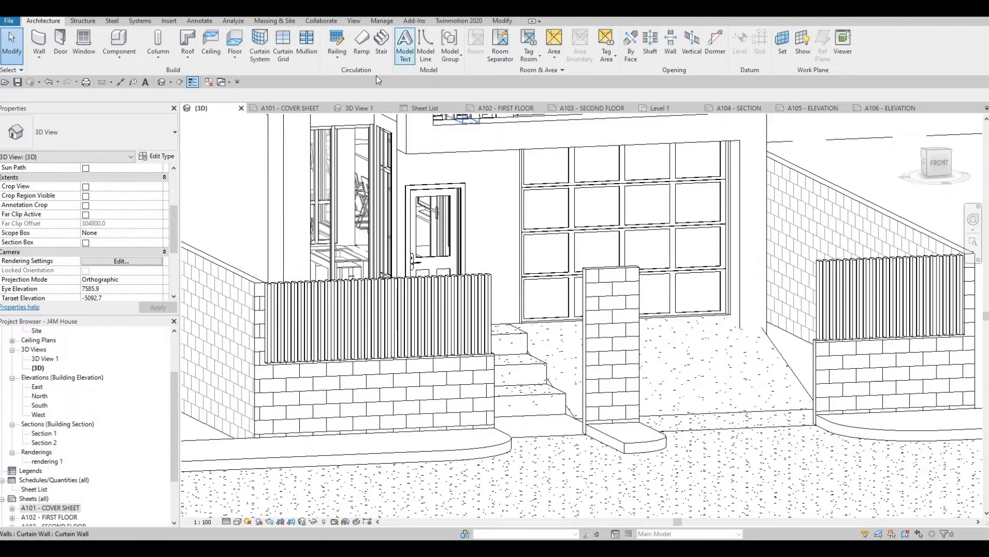
left_click(406, 61)
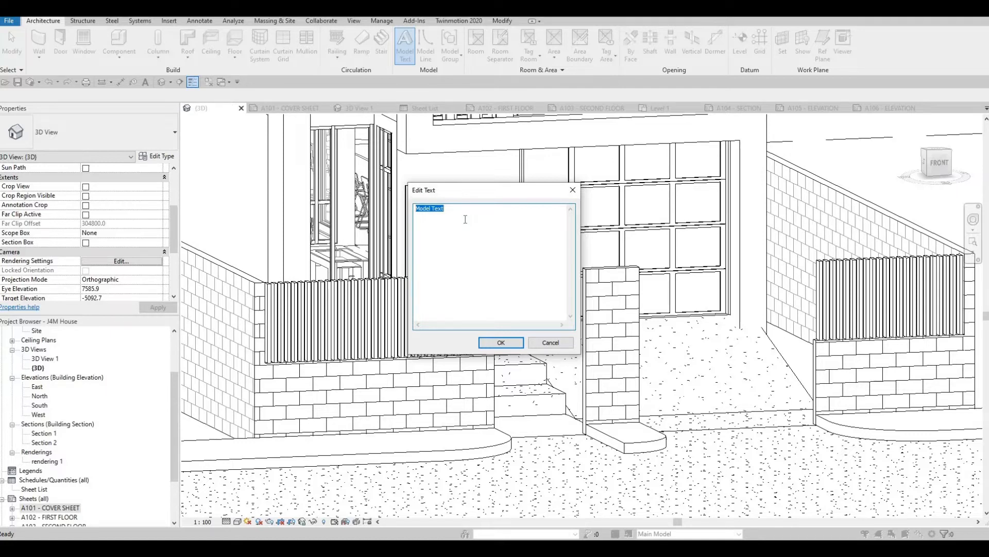
type("50")
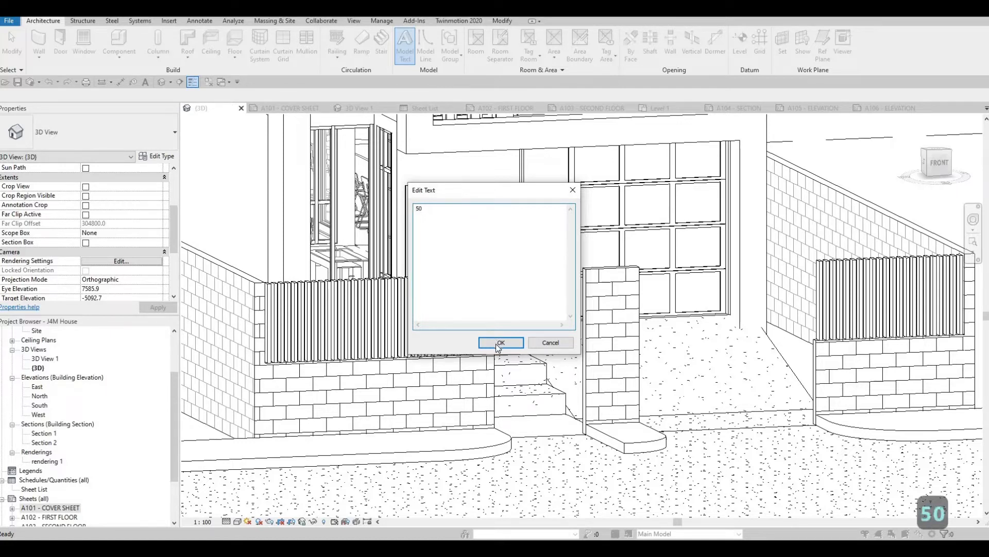
left_click(499, 342)
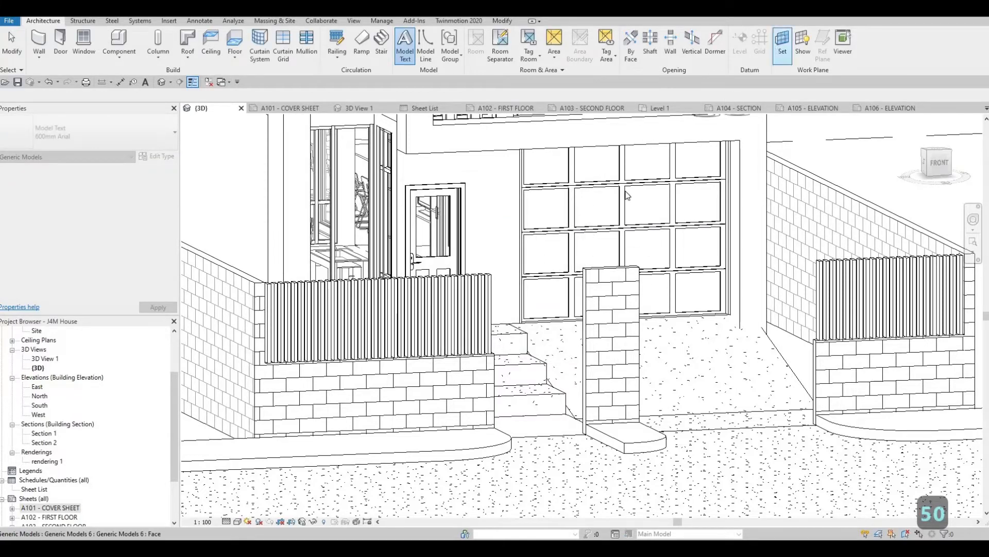
- Set the work plane by picking the front face of the freestanding block pillar at the entrance
left_click(780, 45)
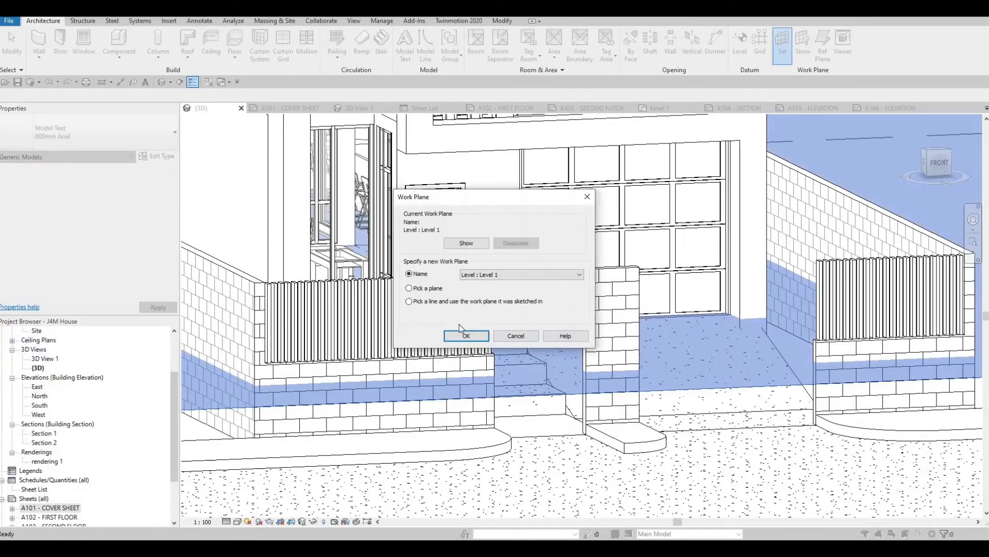
left_click(455, 337)
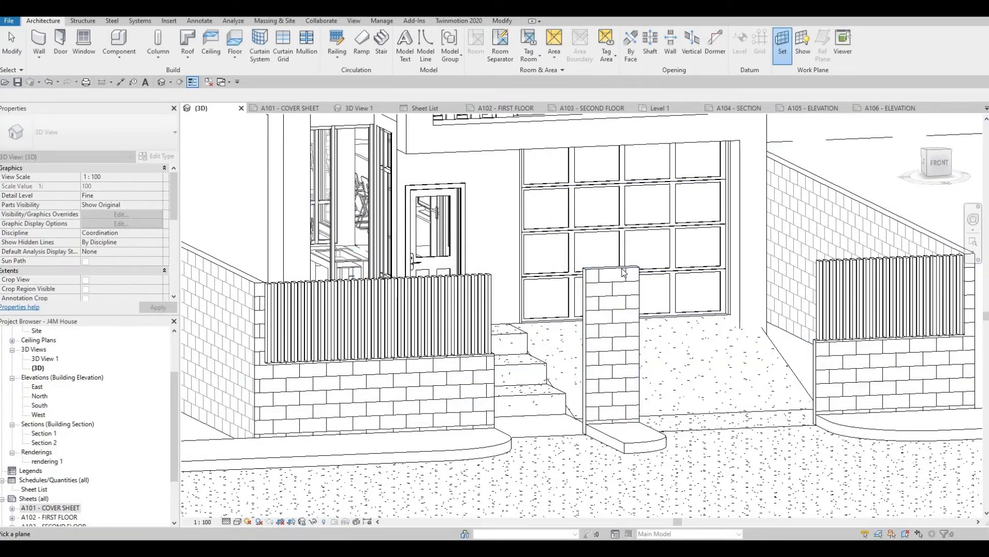
left_click(623, 272)
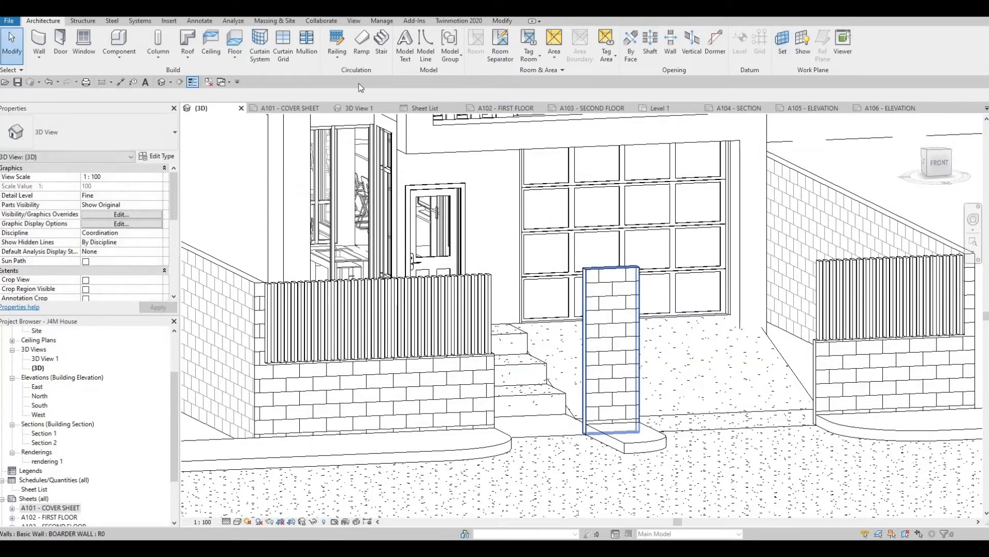
- Place model text reading 50 on the front face of the freestanding block pillar
left_click(405, 54)
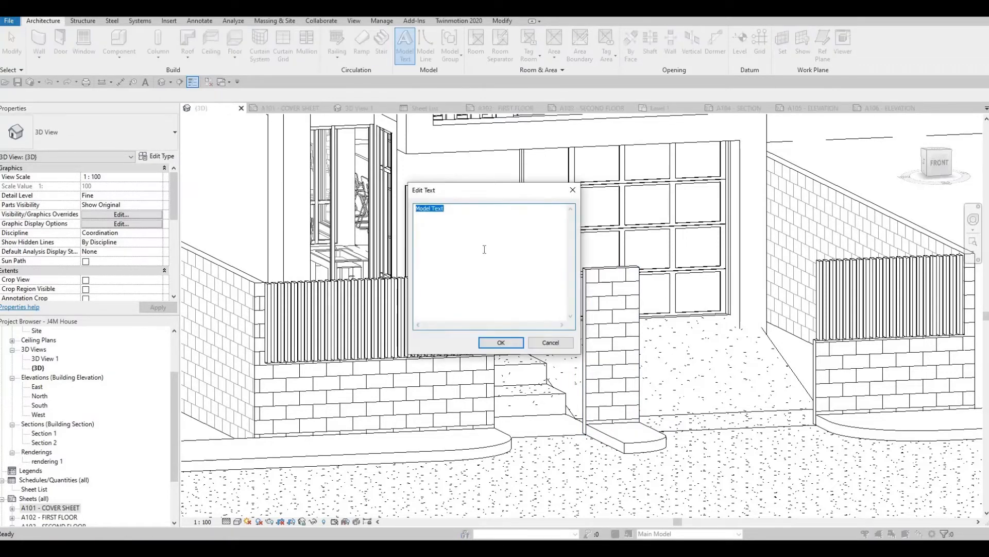
type("50")
key("Return")
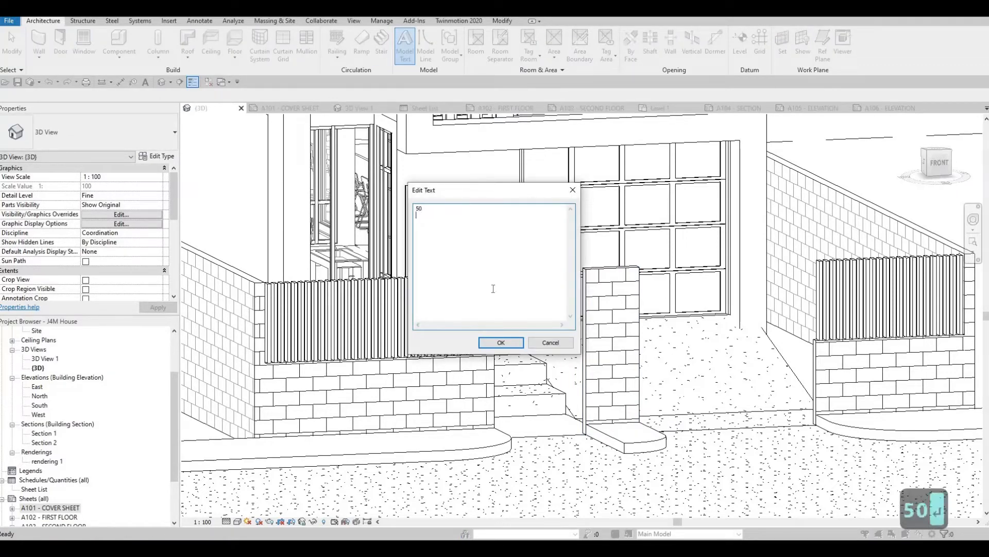
left_click(497, 342)
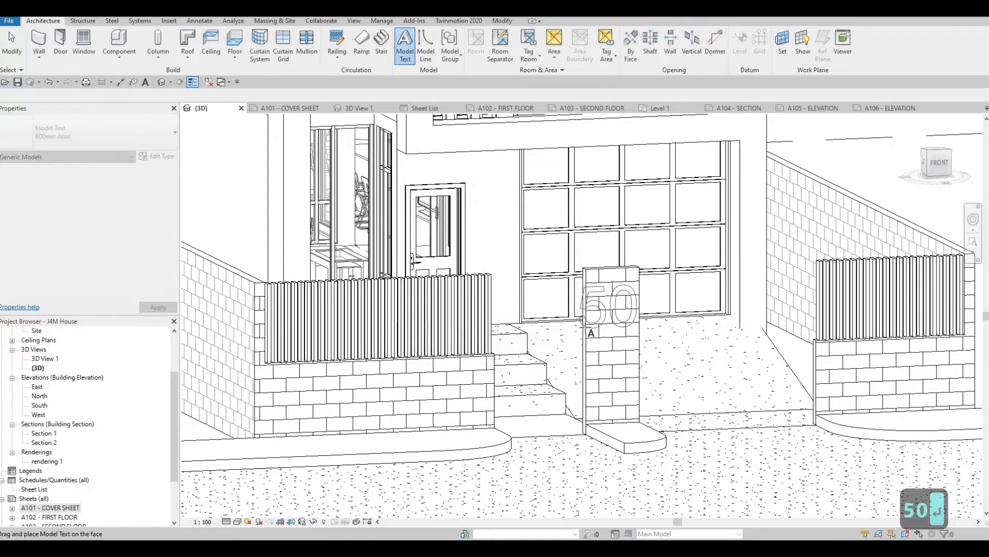
left_click(594, 372)
scroll(594, 372, "up", 2)
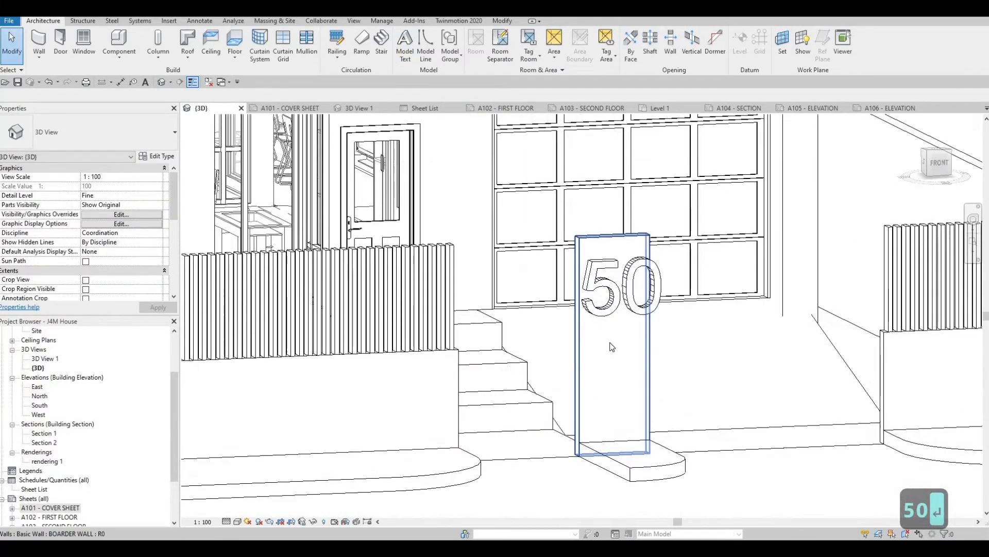
key("Escape")
key("Escape")
key("Escape")
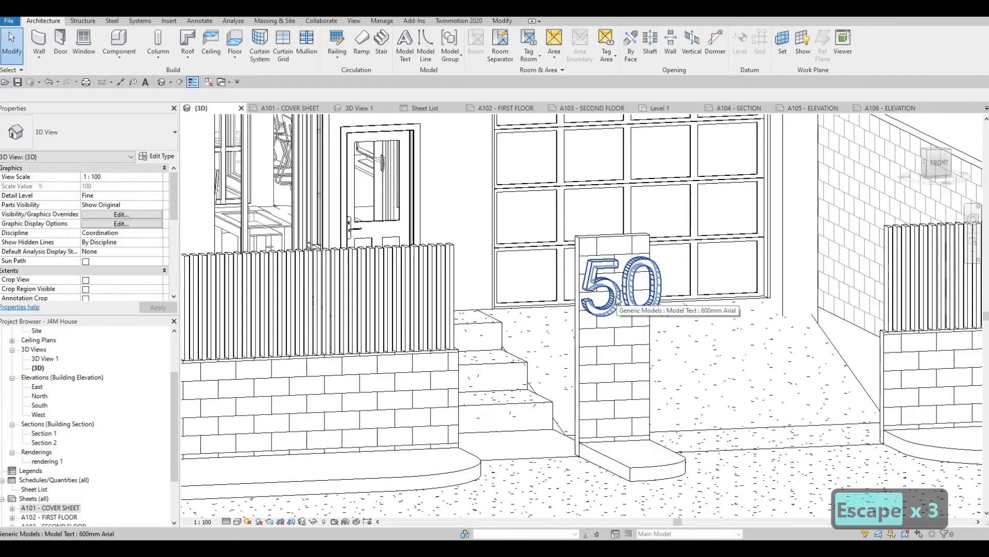
- Duplicate the house number's model text type and name the new type 200mm Arial
left_click(619, 301)
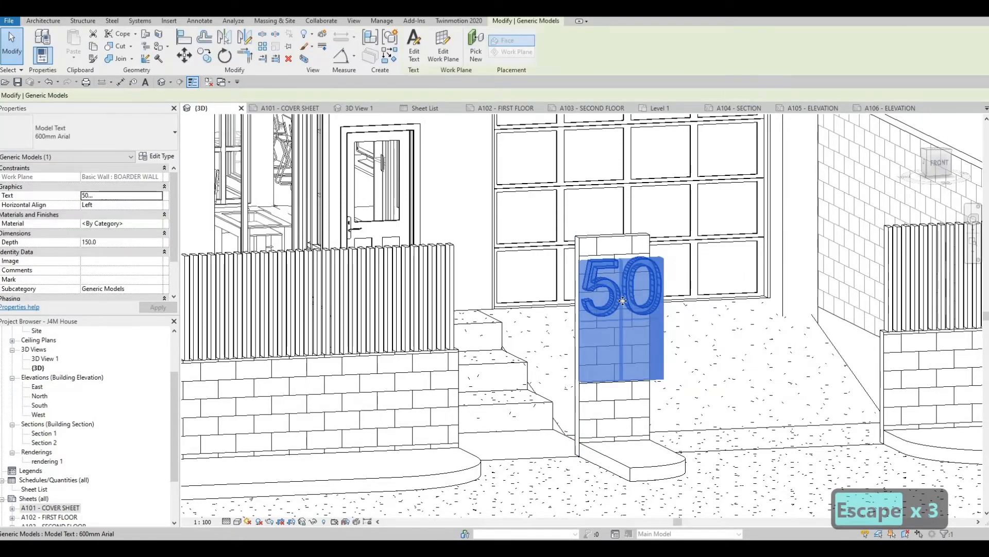
key("Escape")
key("Escape")
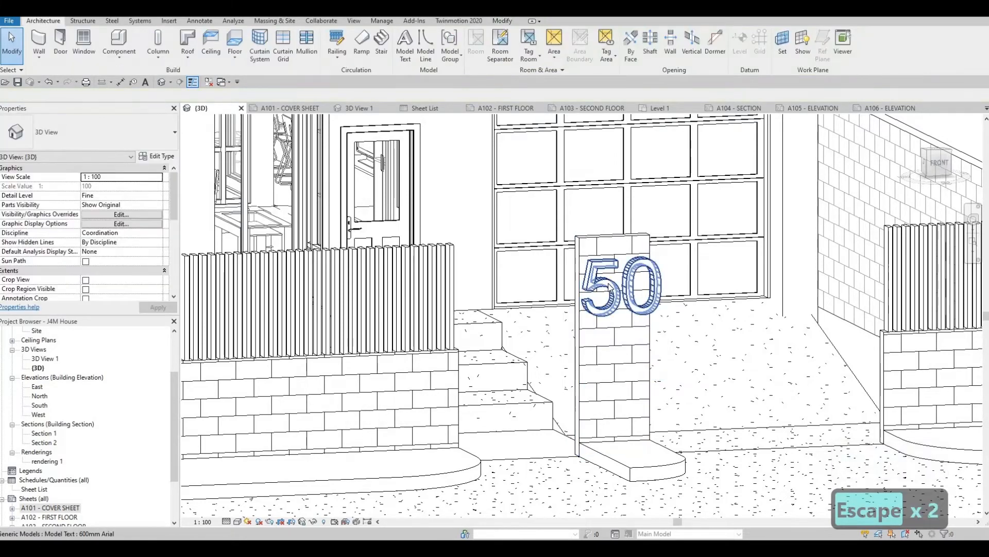
left_click(609, 286)
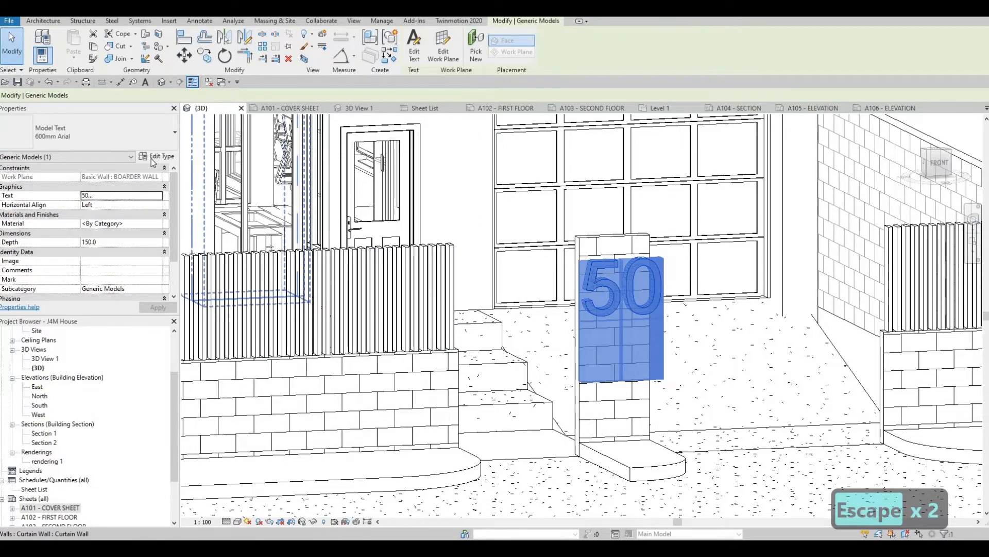
left_click(156, 156)
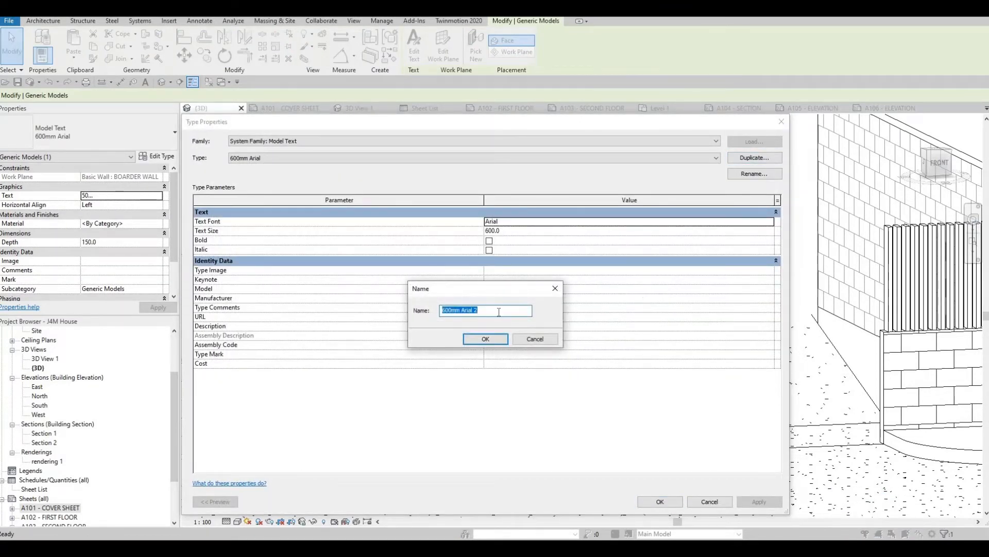
left_click(491, 314)
key("BackSpace")
key("BackSpace")
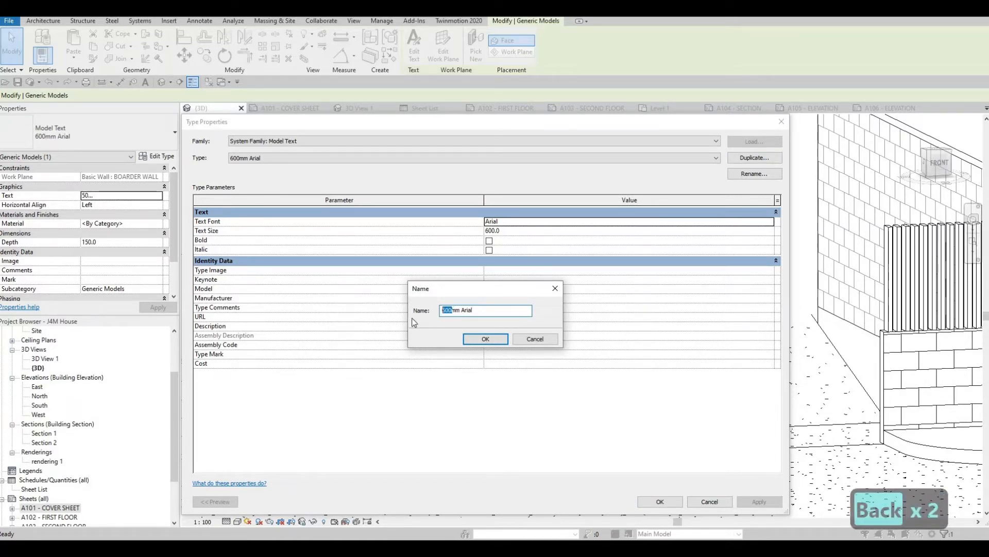
type("200")
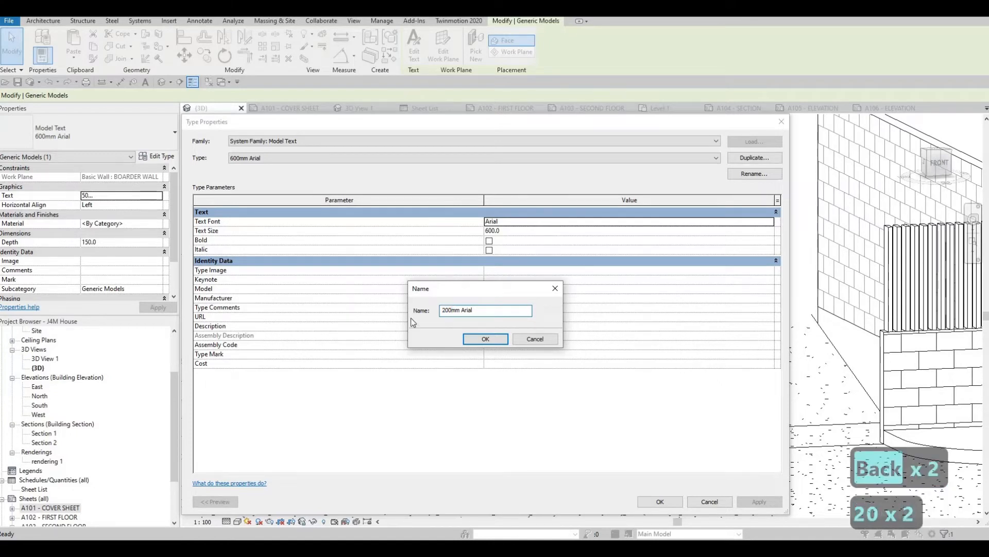
left_click(484, 340)
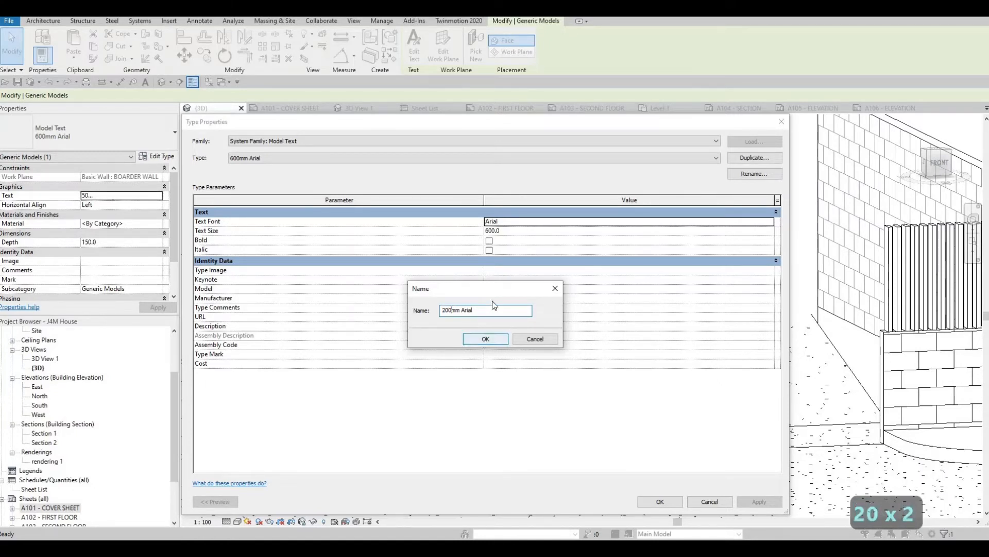
- Set the 200mm Arial type's text size to 200 and apply it to the house number
left_click(516, 231)
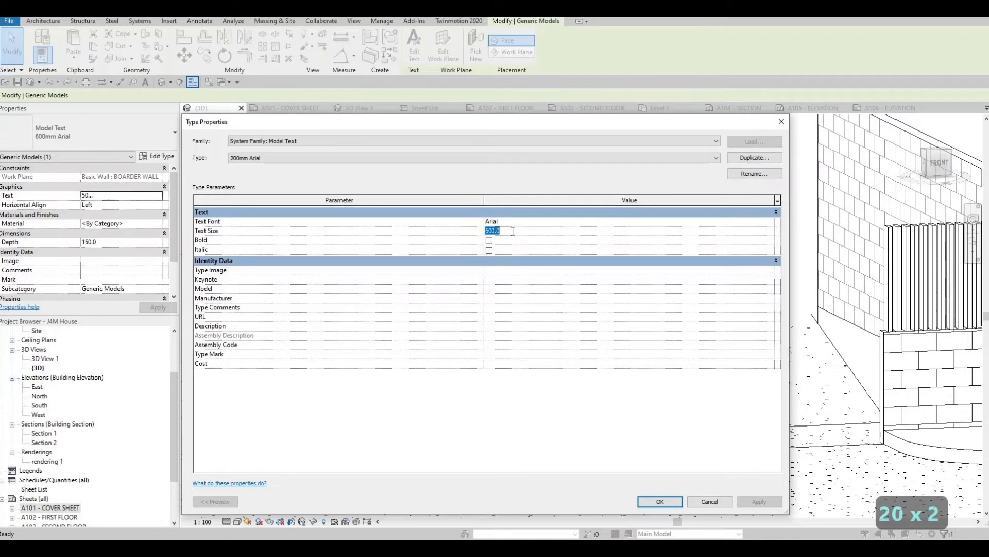
type("200")
left_click(655, 500)
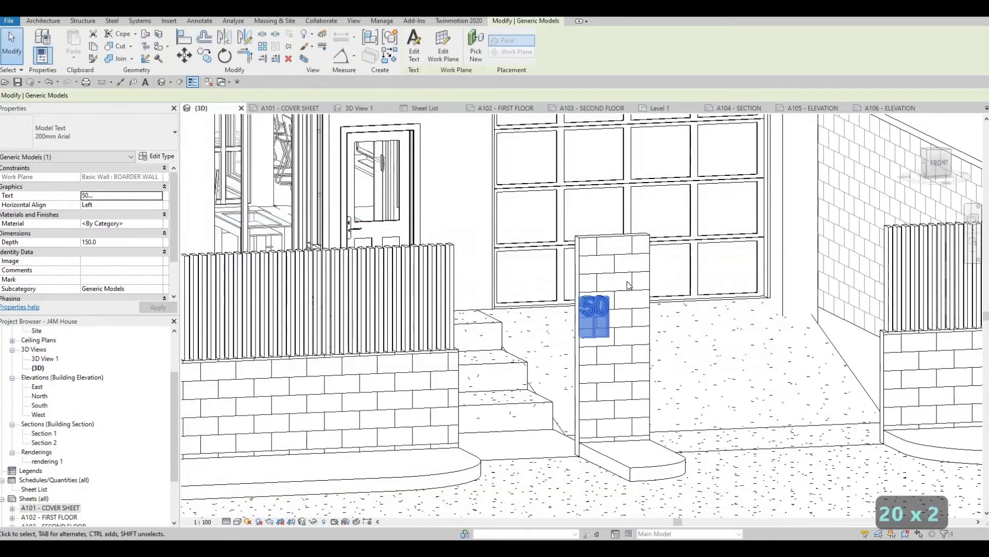
scroll(561, 329, "up", 2)
key("Escape")
key("Escape")
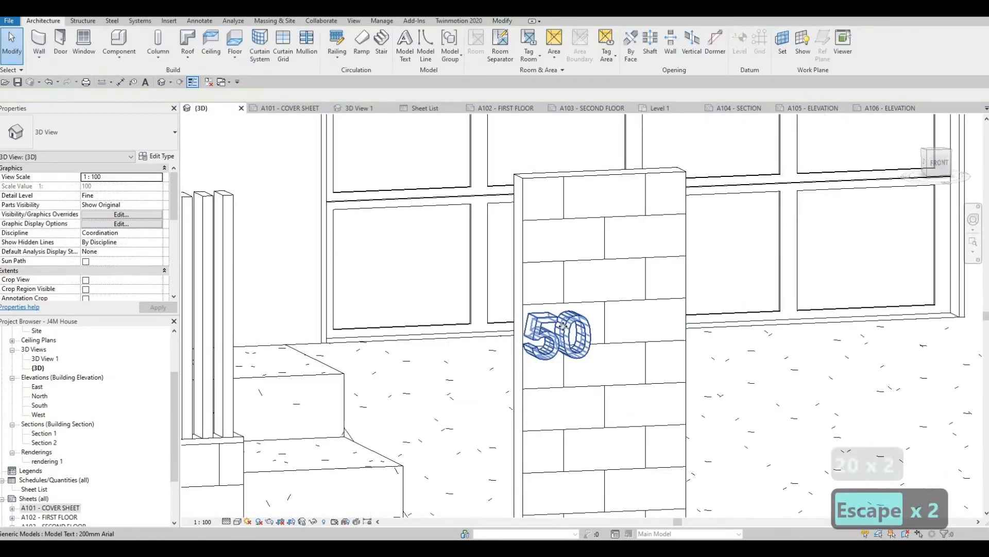
- Move the house number 50 up to the middle of the pillar's upper part
left_click_drag(562, 322, 616, 231)
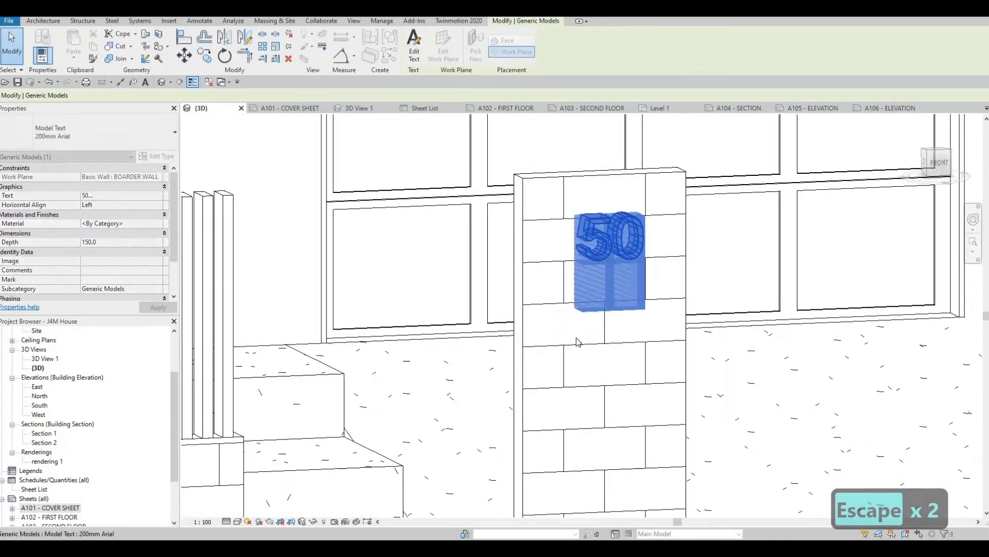
scroll(576, 343, "down", 3)
key("Escape")
mouse_move(584, 351)
middle_mouse_down("shift")
mouse_move(632, 317)
mouse_move(590, 363)
middle_mouse_up("shift")
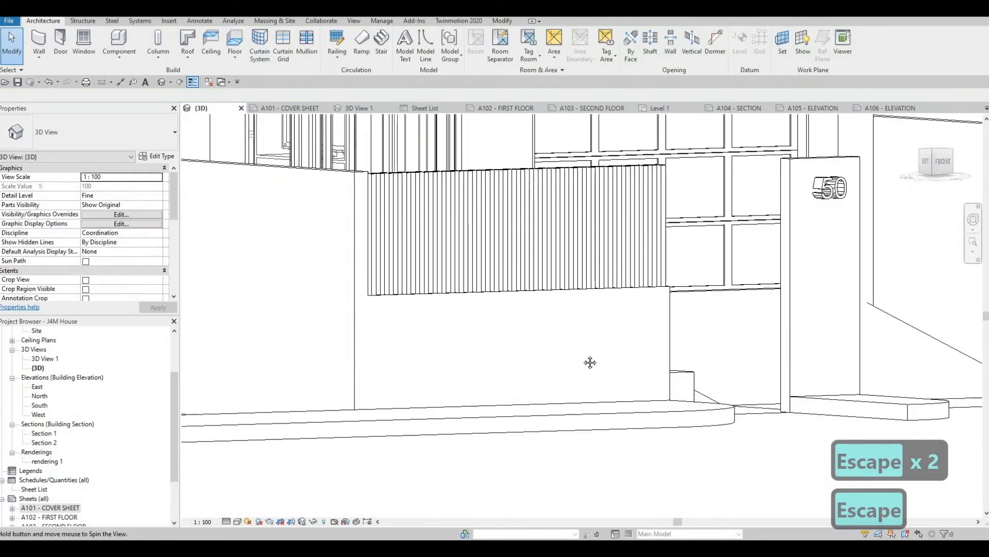
- Assign the AEC metal material Aluminum, Anodized Blue to the house number text
middle_click_drag(800, 209, 712, 236)
scroll(712, 236, "up", 5)
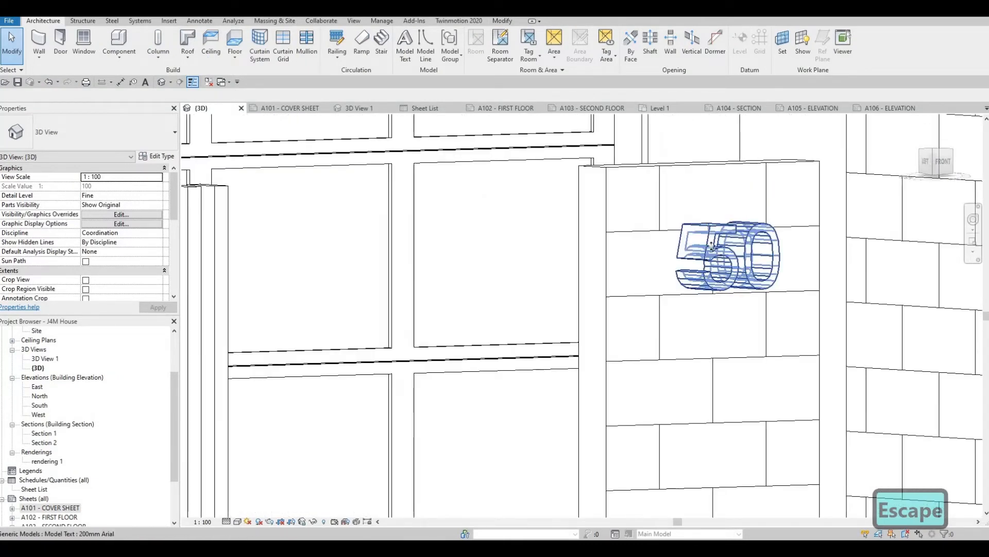
left_click(724, 257)
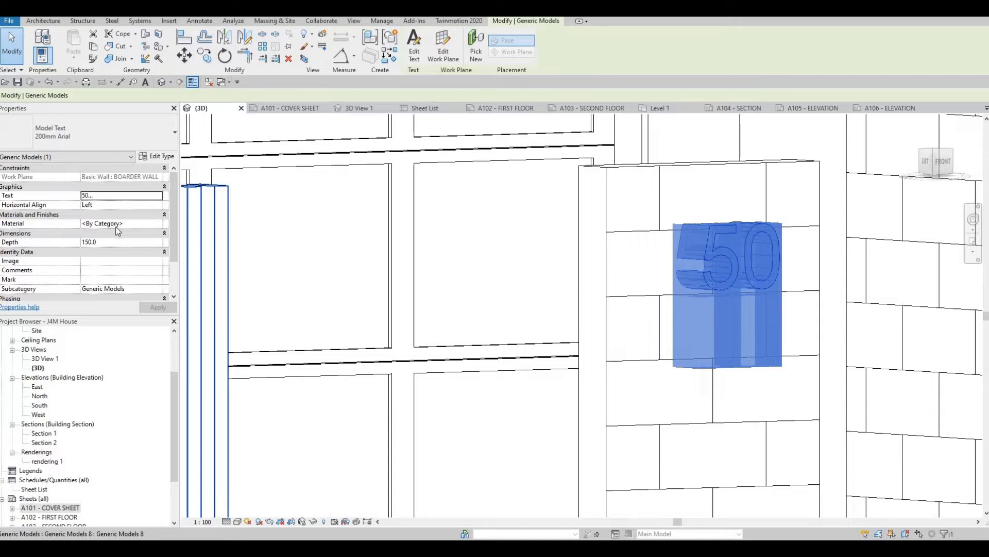
left_click(162, 226)
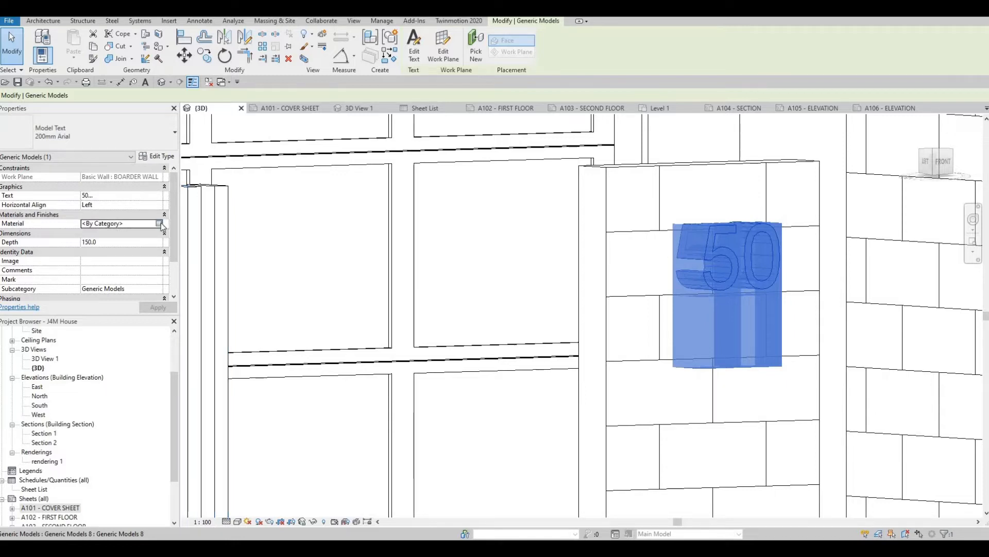
left_click(159, 223)
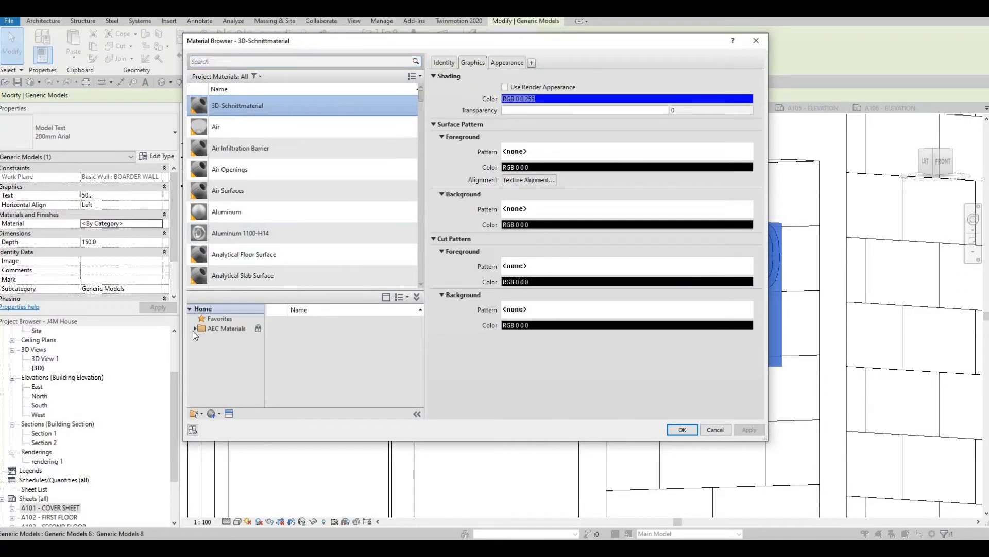
scroll(230, 400, "down", 2)
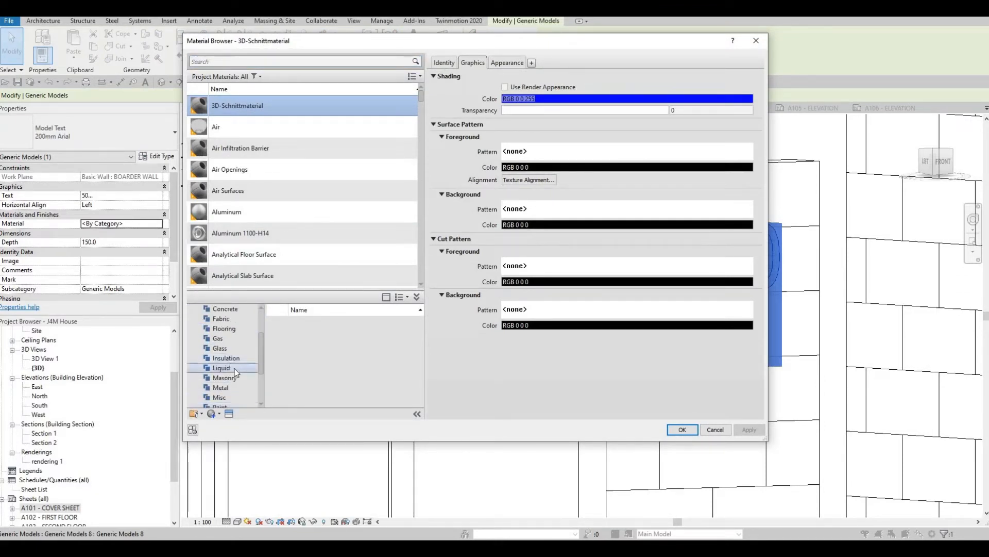
left_click(223, 388)
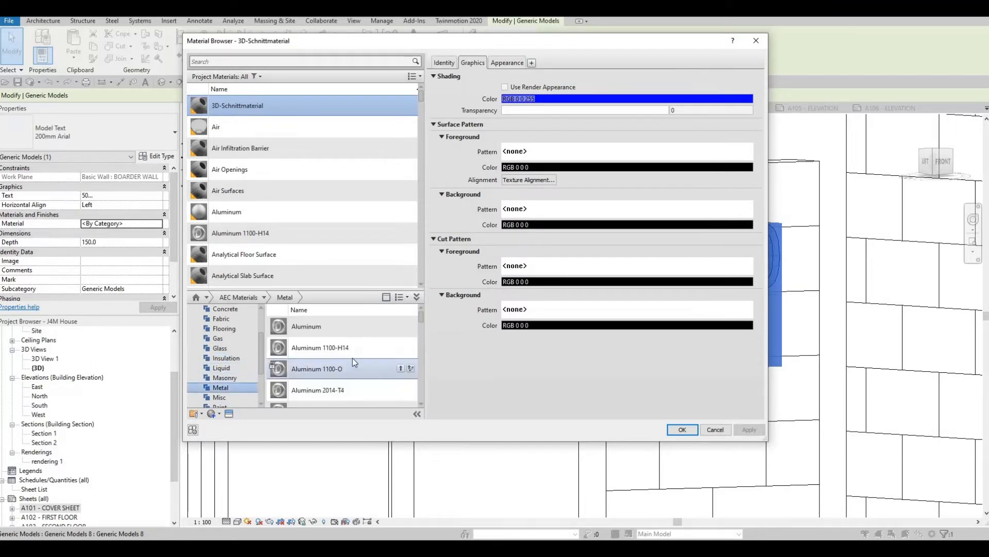
scroll(356, 370, "down", 3)
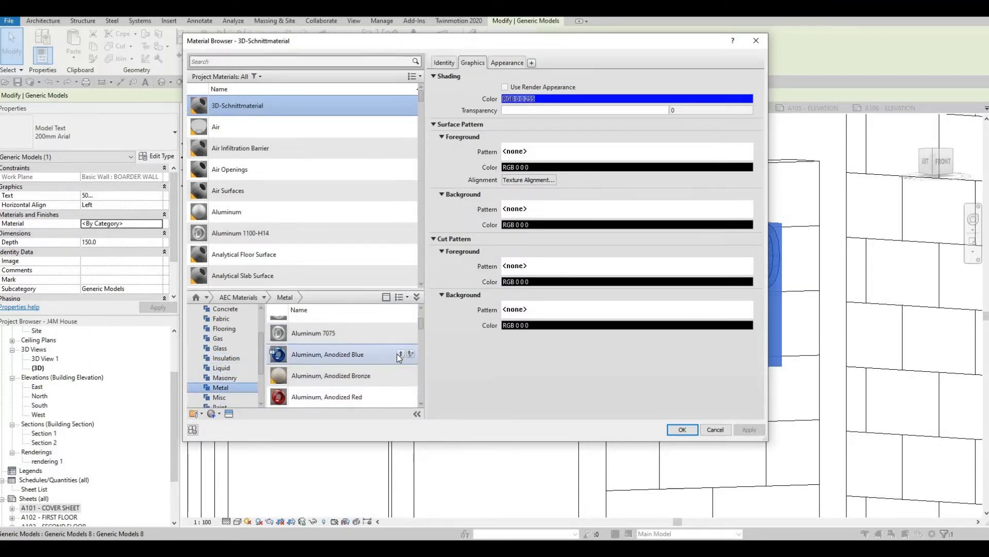
left_click(400, 353)
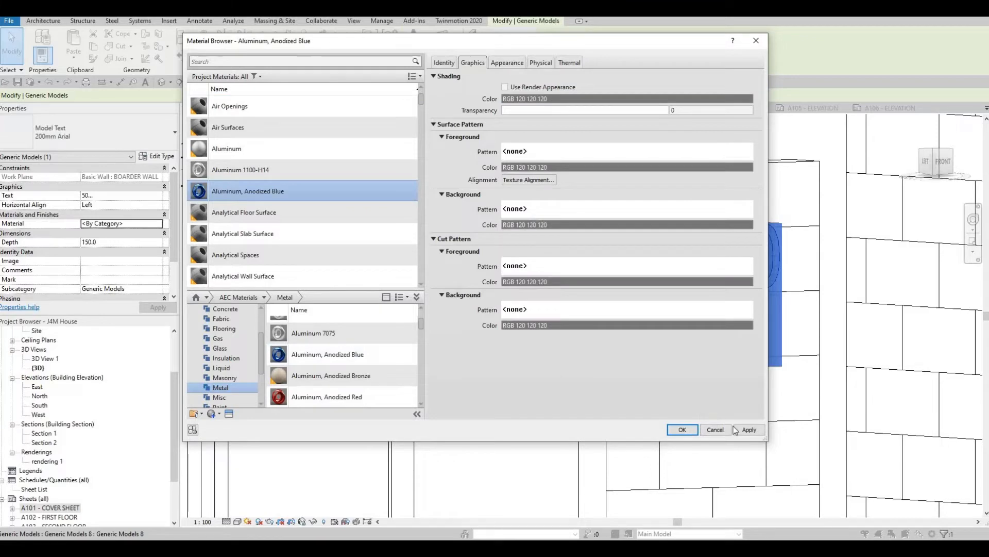
left_click(683, 429)
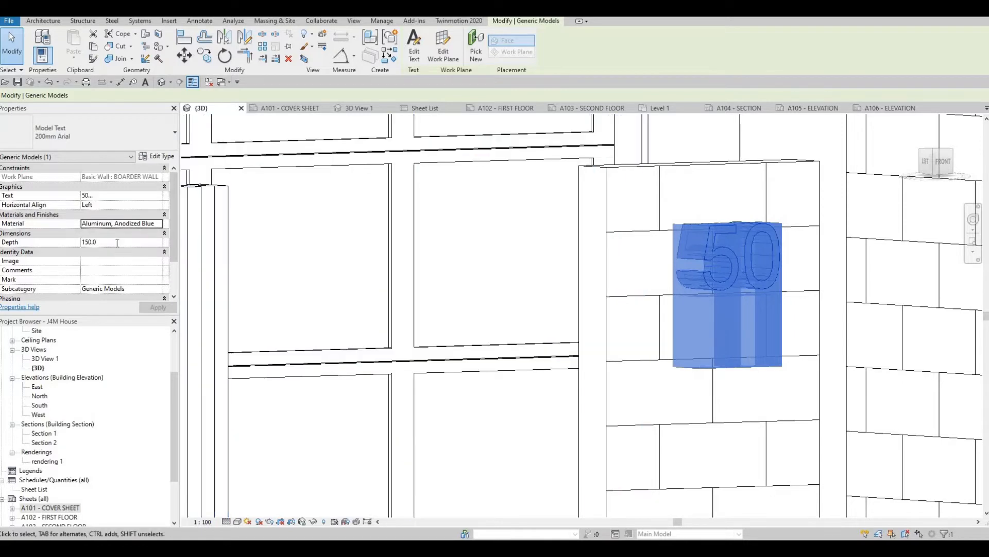
- Set the house number text's depth to 25 mm
left_click(117, 242)
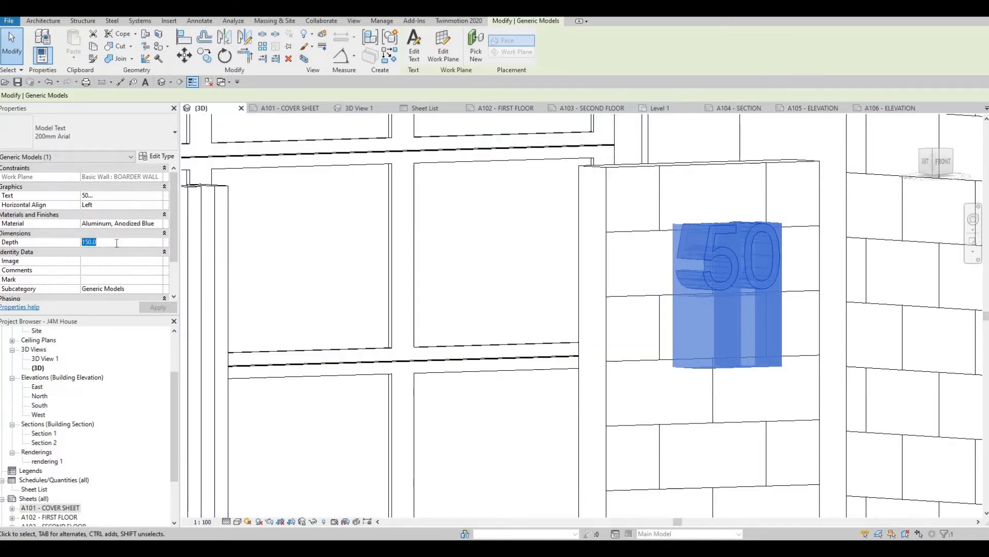
type("25")
left_click(162, 310)
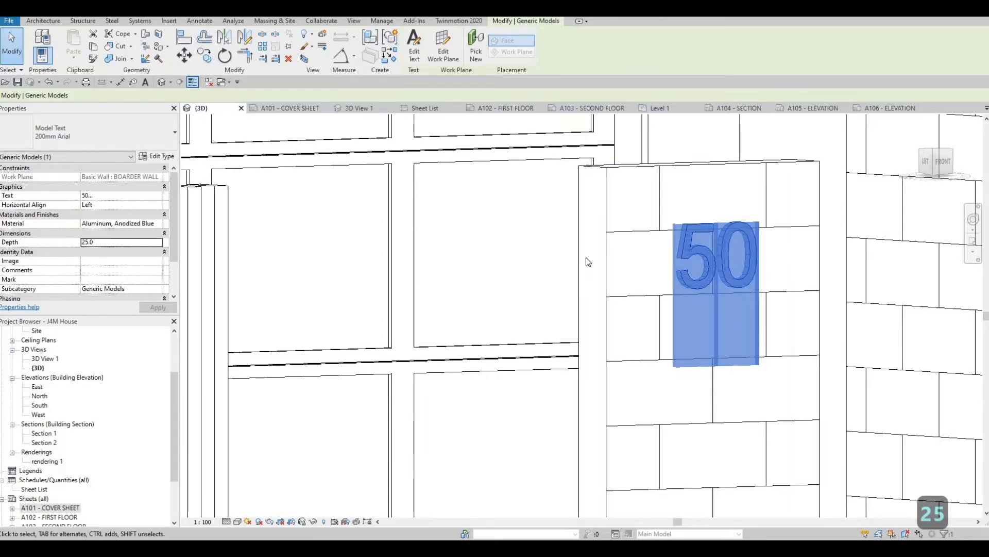
scroll(586, 257, "down", 2)
key("Escape")
key("Escape")
scroll(624, 304, "down", 5)
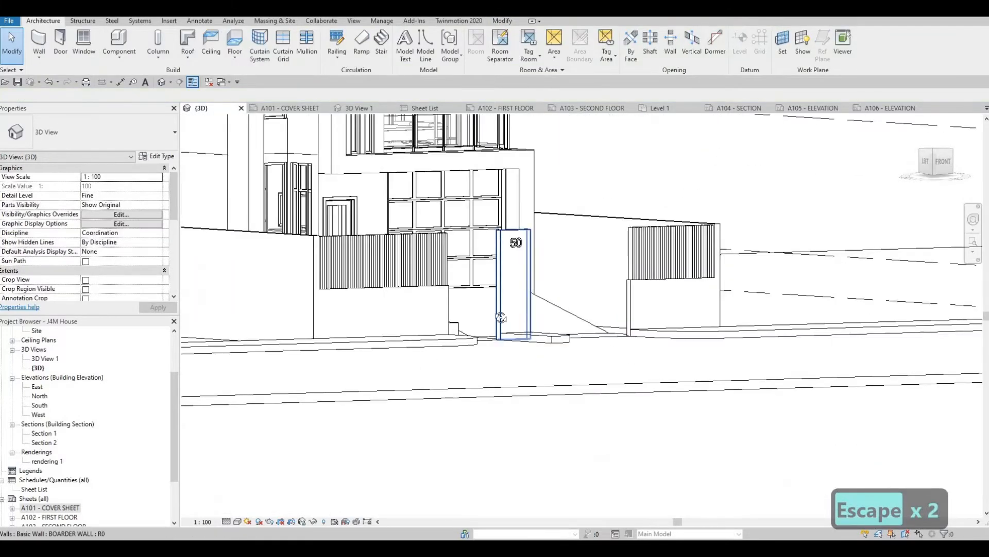
- Examine the house number on the pillar and the whole house from several angles
middle_click_drag(470, 328, 606, 282, "shift")
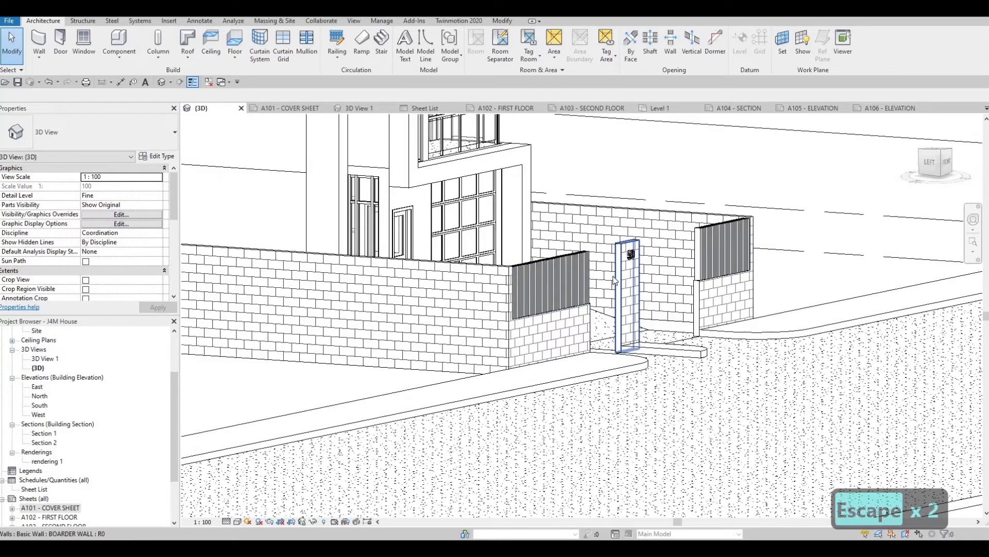
scroll(606, 282, "up", 3)
scroll(469, 320, "down", 2)
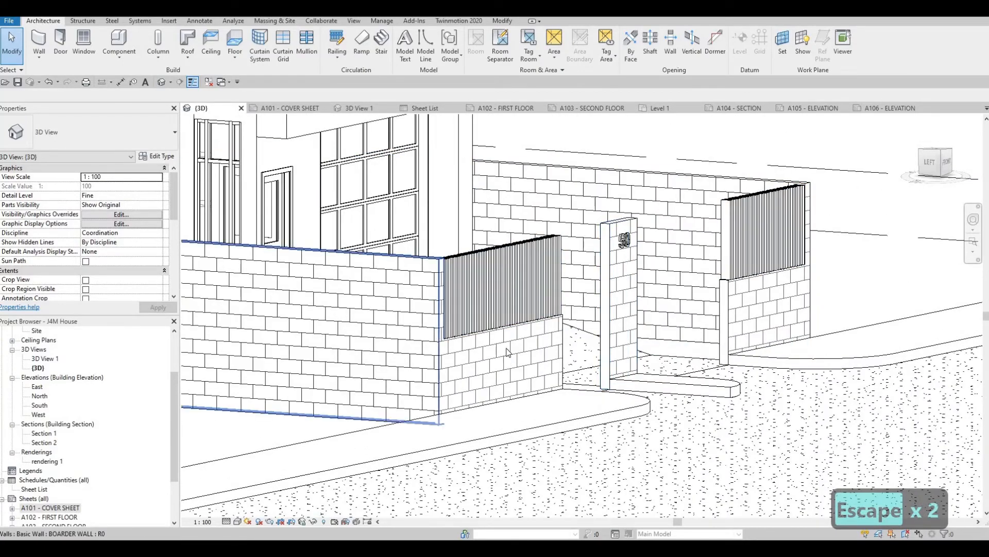
mouse_move(469, 320)
middle_mouse_down("shift")
mouse_move(470, 303)
mouse_move(418, 381)
mouse_move(262, 349)
mouse_move(311, 229)
mouse_move(311, 238)
mouse_move(382, 226)
mouse_move(593, 144)
mouse_move(611, 257)
mouse_move(578, 270)
mouse_move(604, 301)
mouse_move(620, 304)
middle_mouse_up("shift")
scroll(311, 232, "up", 2)
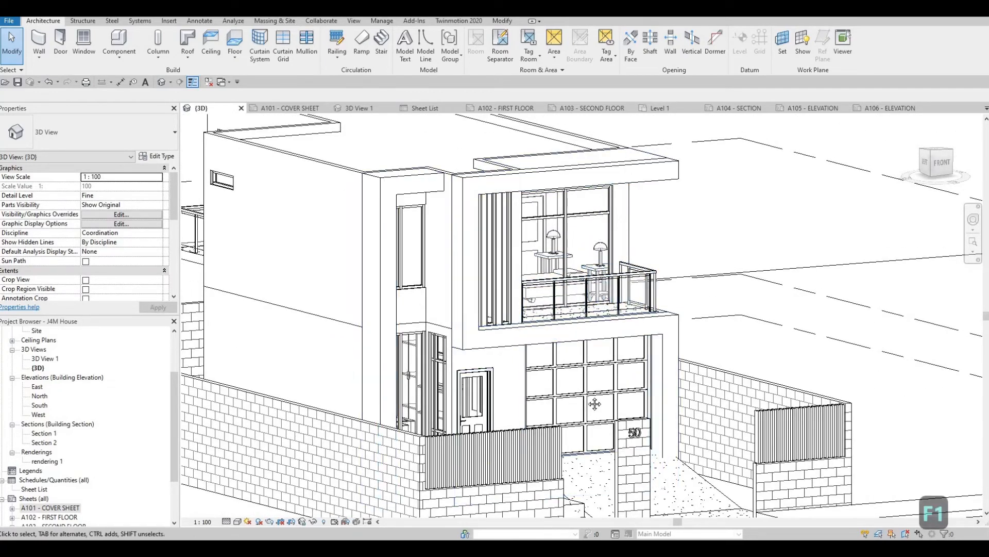
scroll(541, 340, "down", 3)
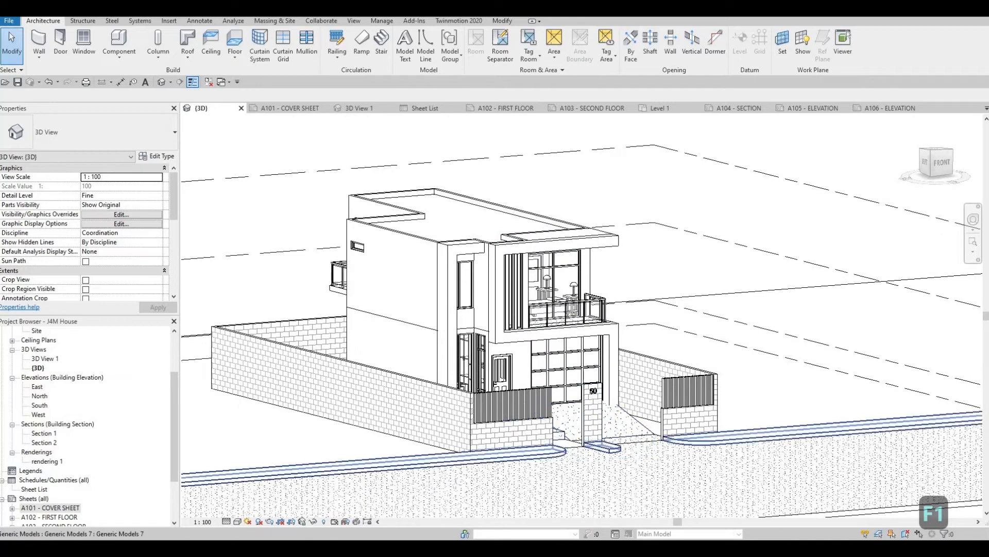
middle_click_drag(532, 487, 546, 453, "shift")
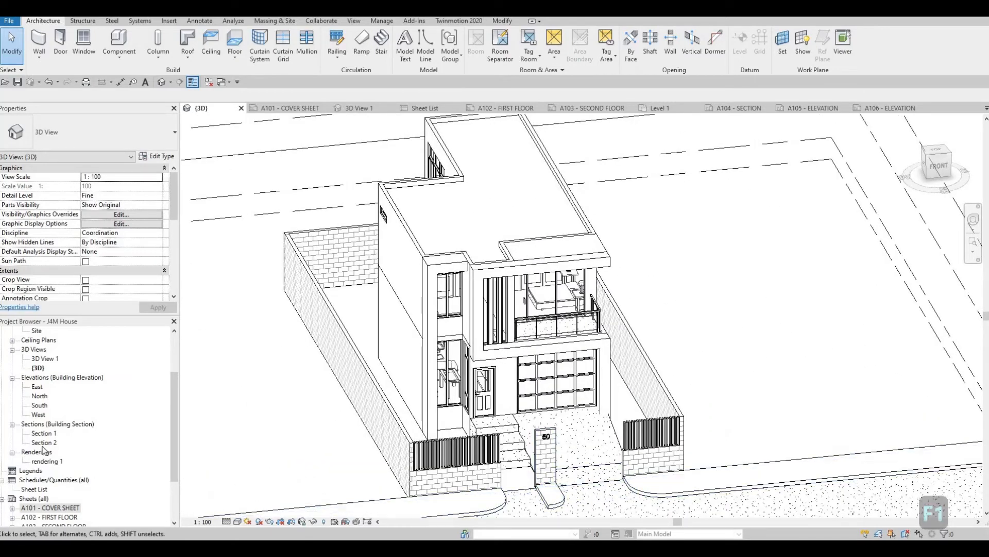
- Open the GROUND floor plan view
scroll(36, 366, "up", 3)
double_click(46, 359)
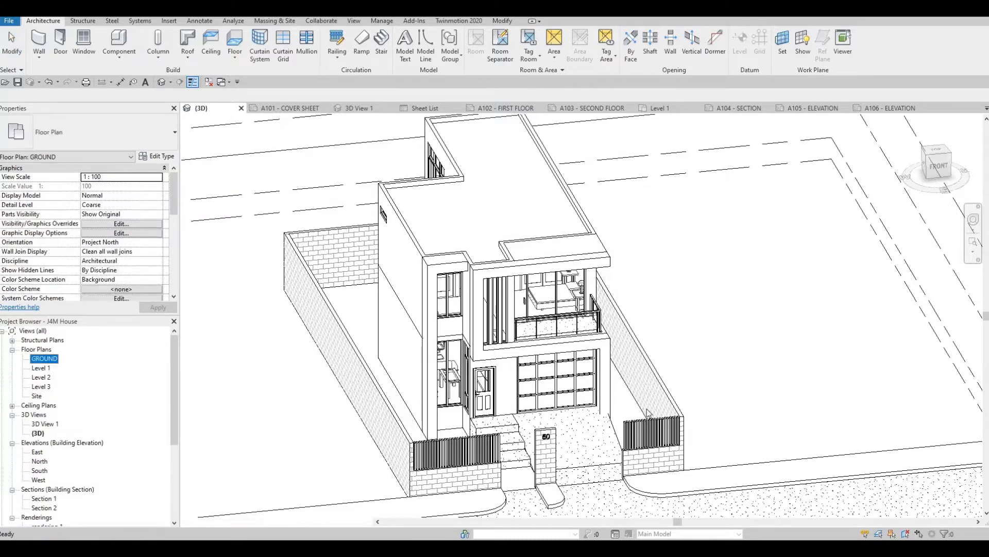
- Move the left front boundary wall about 1160 mm away from the house, toward the road
scroll(593, 279, "up", 2)
scroll(593, 279, "up", 2)
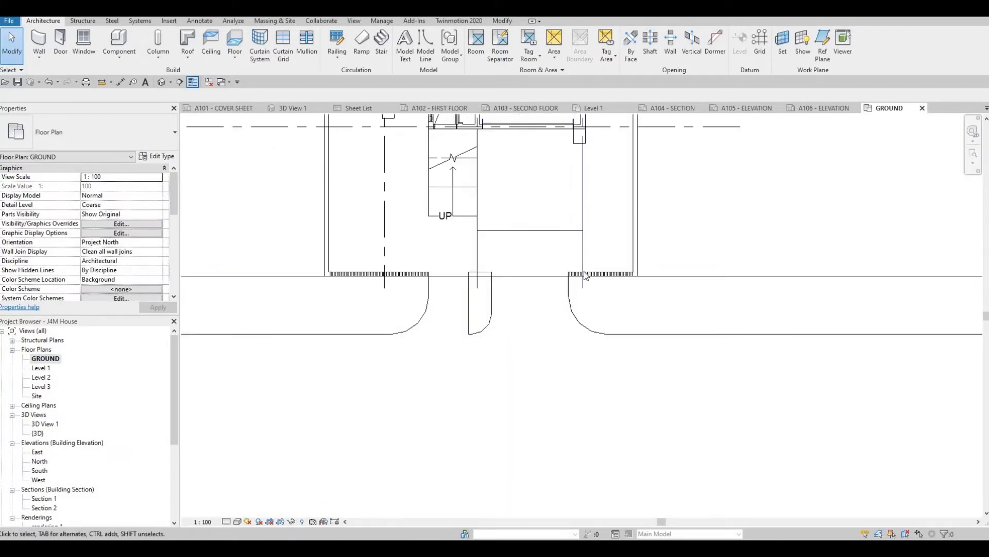
scroll(392, 301, "up", 3)
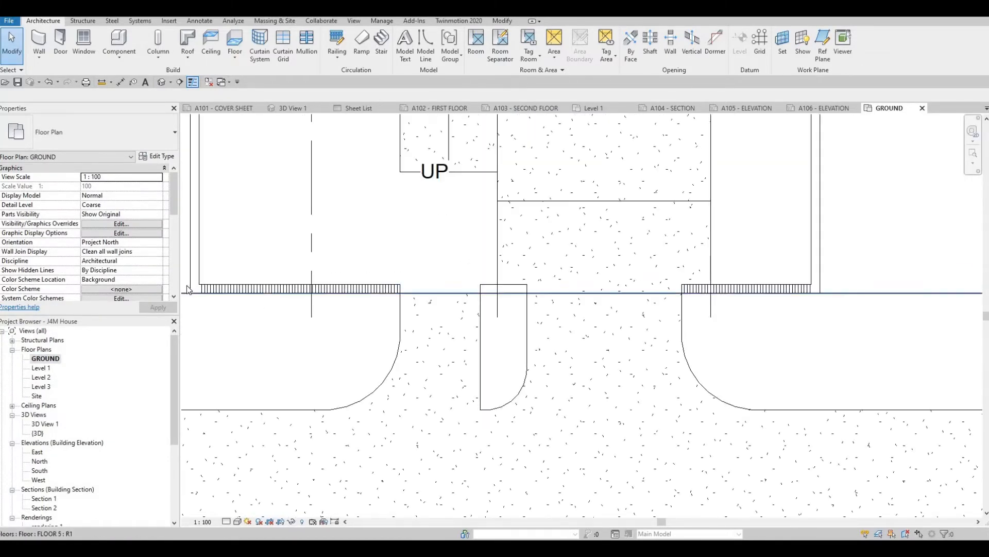
scroll(288, 305, "up", 3)
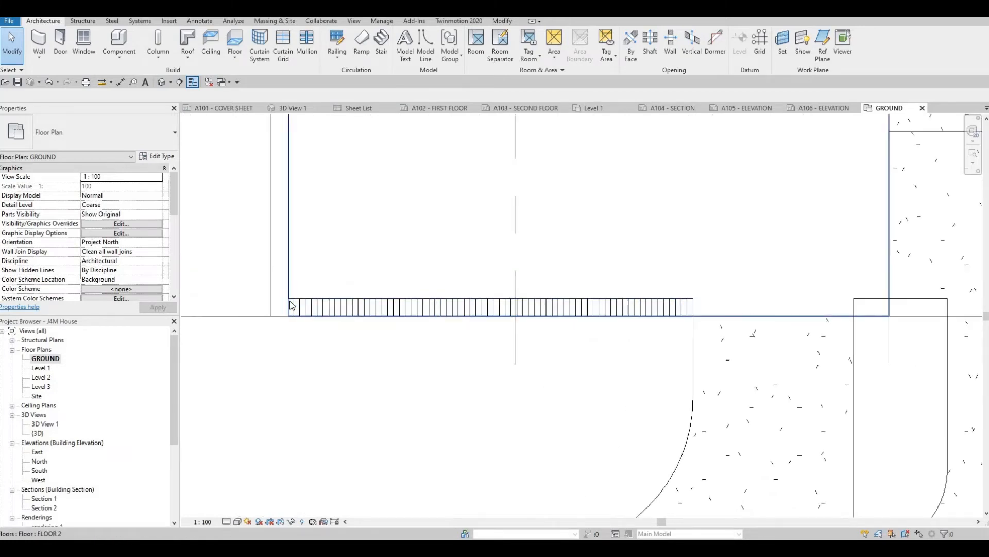
left_click(317, 299)
scroll(316, 298, "down", 2)
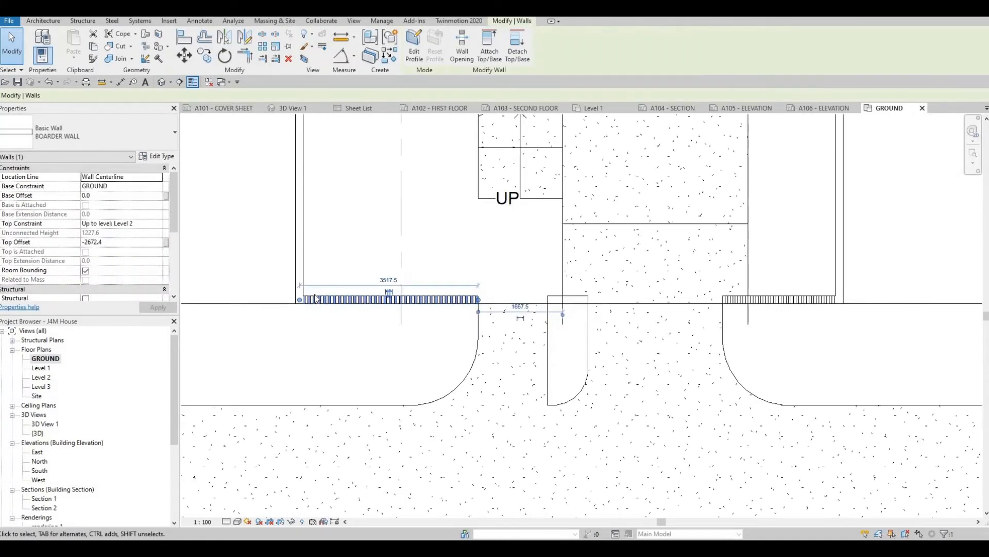
key("Down")
key("Down")
key("Down")
key("Down")
key("Down")
key("Down")
key("Down")
key("Down")
key("Down")
key("Down")
key("Down")
key("Down")
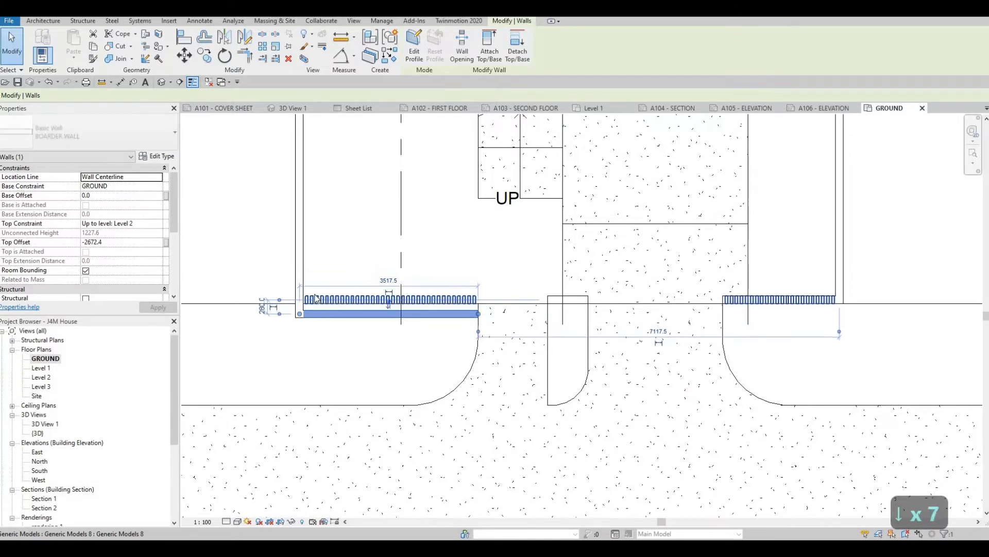
key("Down")
key("Down")
key("Down")
key("Down")
key("Down")
key("Down")
key("Down")
key("Down")
key("Down")
key("Down")
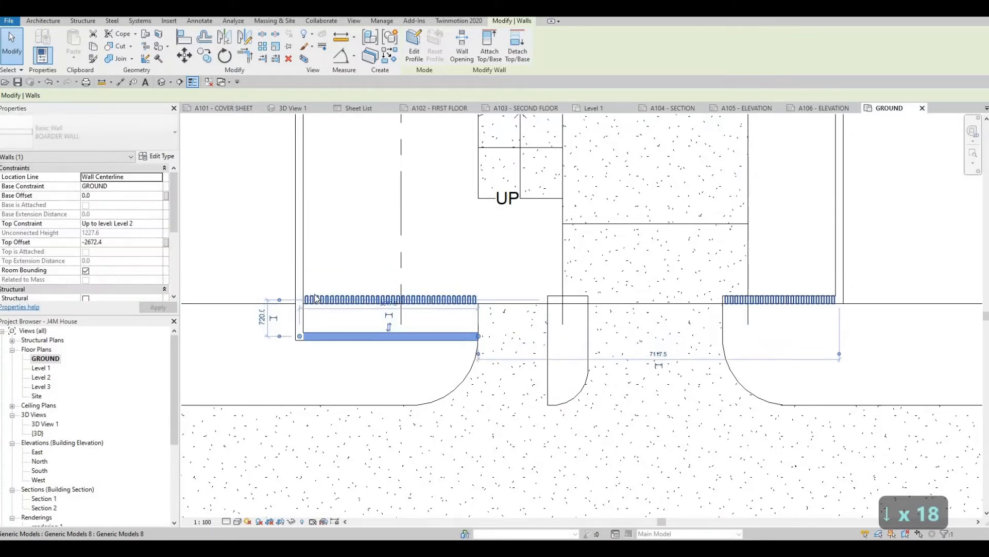
key("Down")
key("Down")
key("Down")
key("Down")
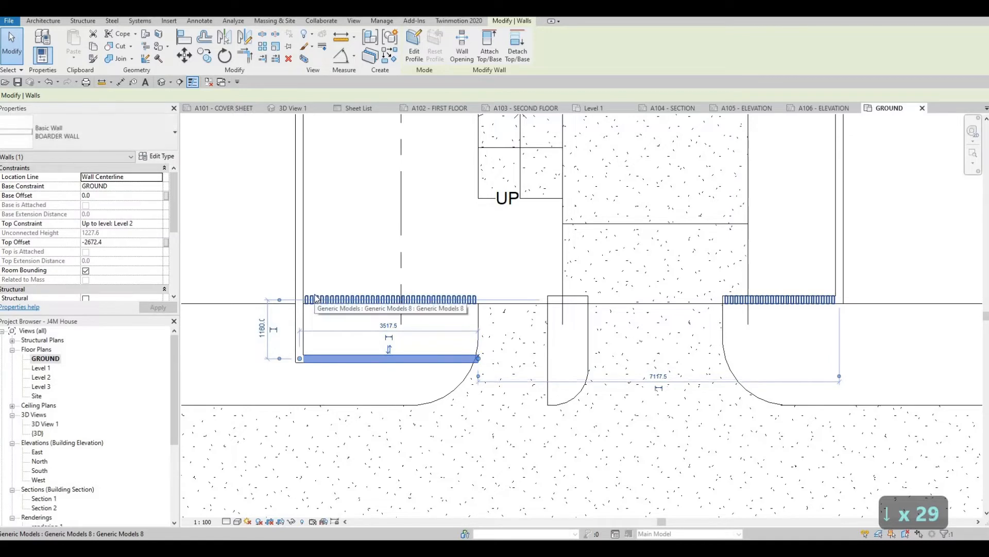
key("Escape")
key("Escape")
key("Escape")
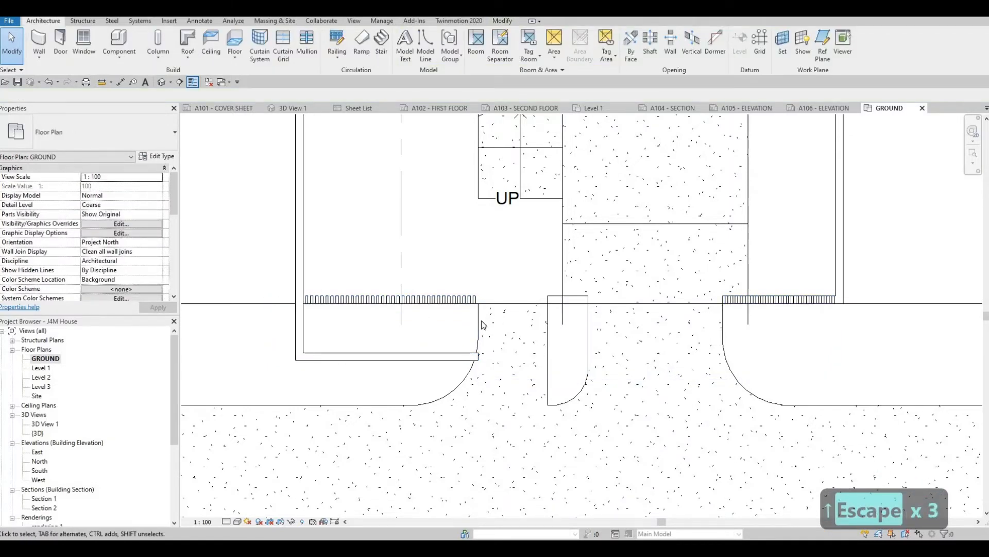
- Align the front fence slats with the outer face of the relocated left boundary wall
key("a")
key("l")
scroll(413, 356, "up", 2)
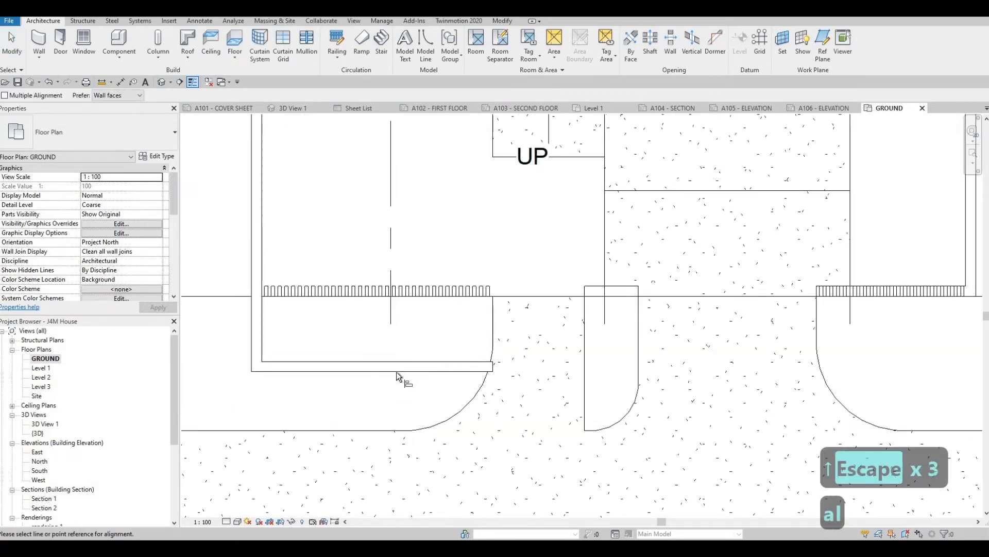
left_click(397, 371)
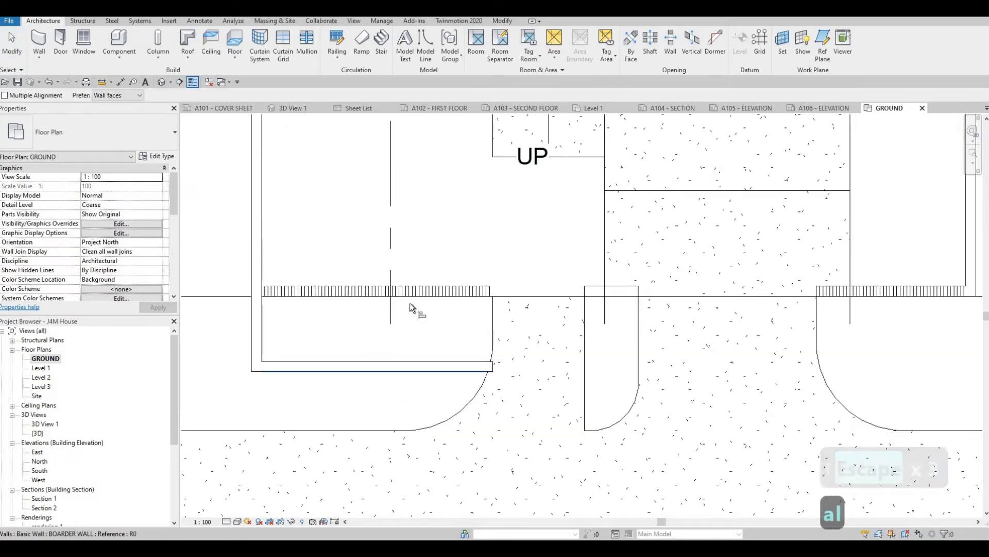
scroll(363, 300, "up", 2)
left_click(363, 300)
scroll(557, 384, "down", 3)
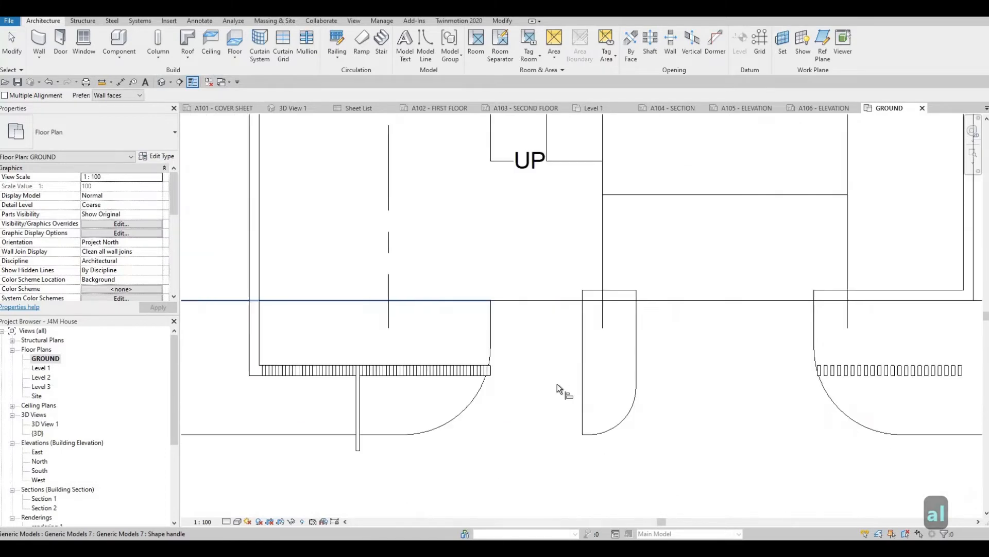
key("Escape")
key("Escape")
key("Escape")
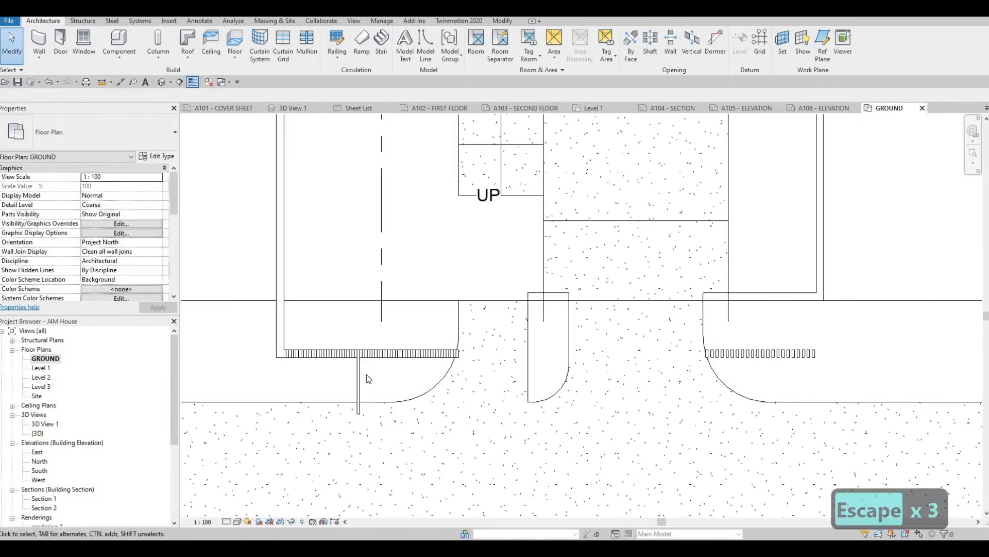
key("Escape")
- Shorten the fence slat protruding toward the road so it ends at the left front wall
scroll(355, 377, "up", 1)
left_click(352, 385)
scroll(349, 385, "up", 2)
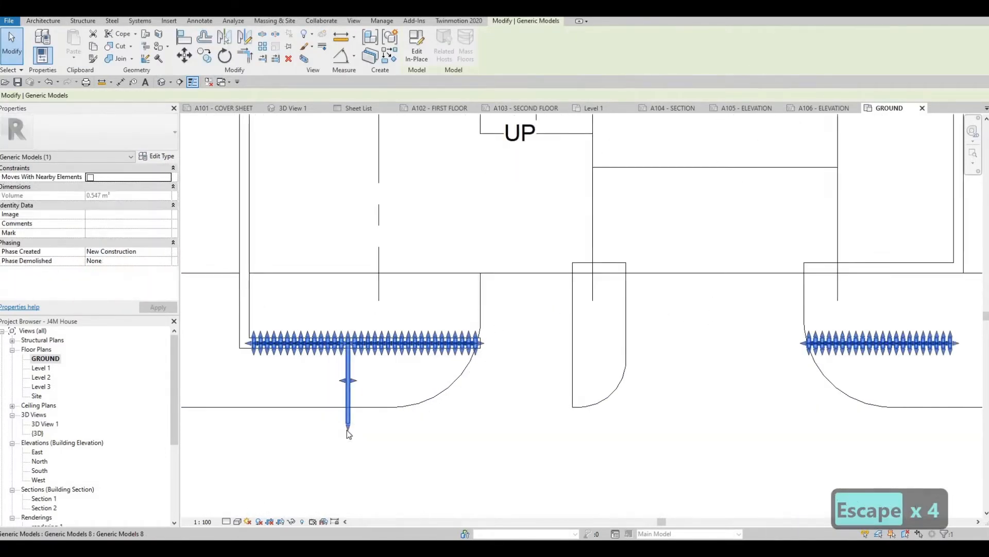
left_click_drag(349, 347, 378, 342)
scroll(378, 342, "down", 2)
key("Escape")
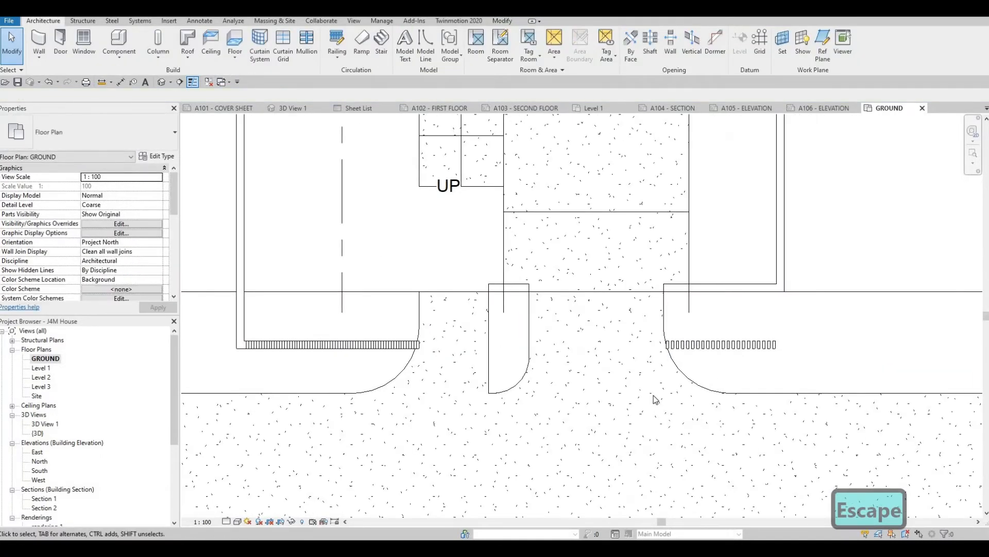
- Align the right front boundary wall's inner face with that of the left front wall
key("a")
key("l")
scroll(396, 334, "up", 4)
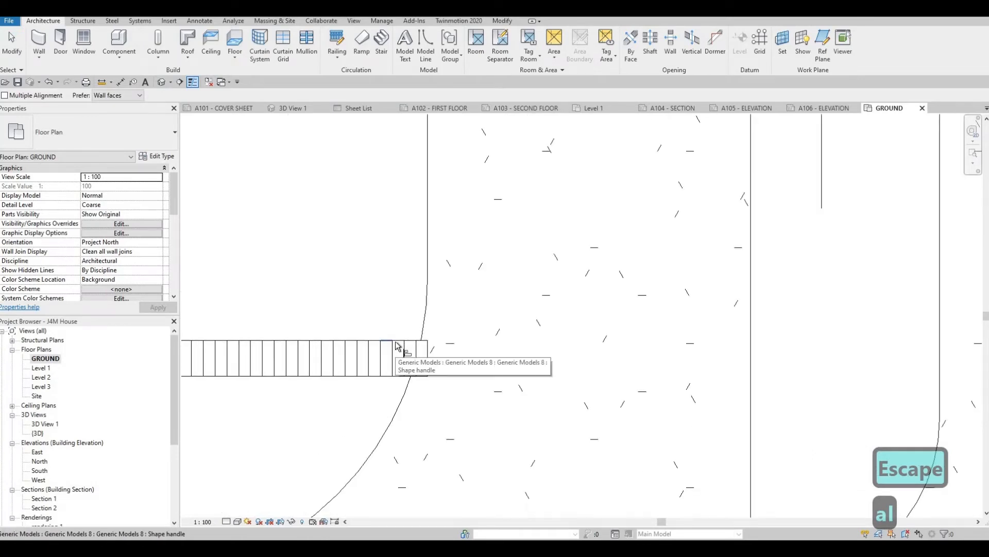
key("Tab")
key("Tab")
scroll(705, 294, "down", 2)
scroll(705, 294, "down", 2)
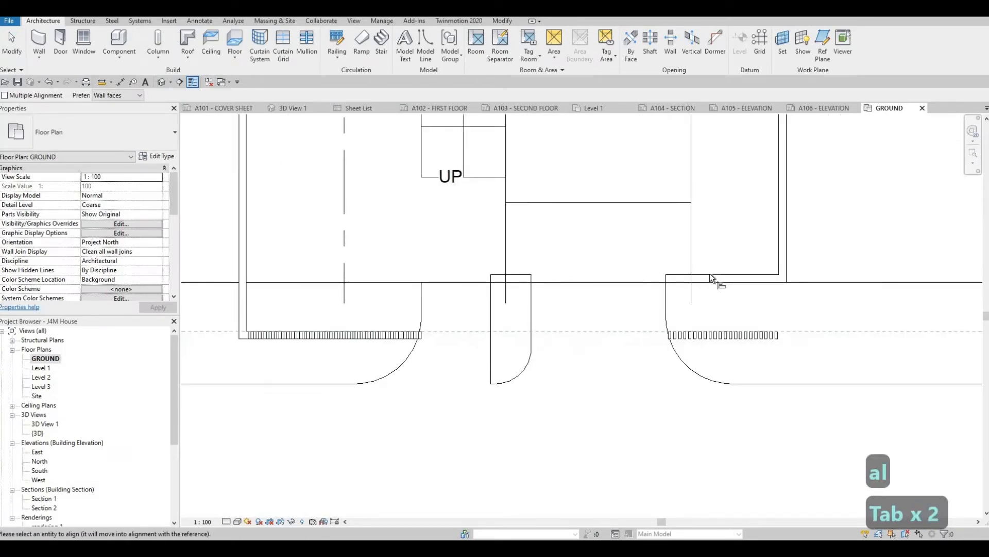
left_click(707, 275)
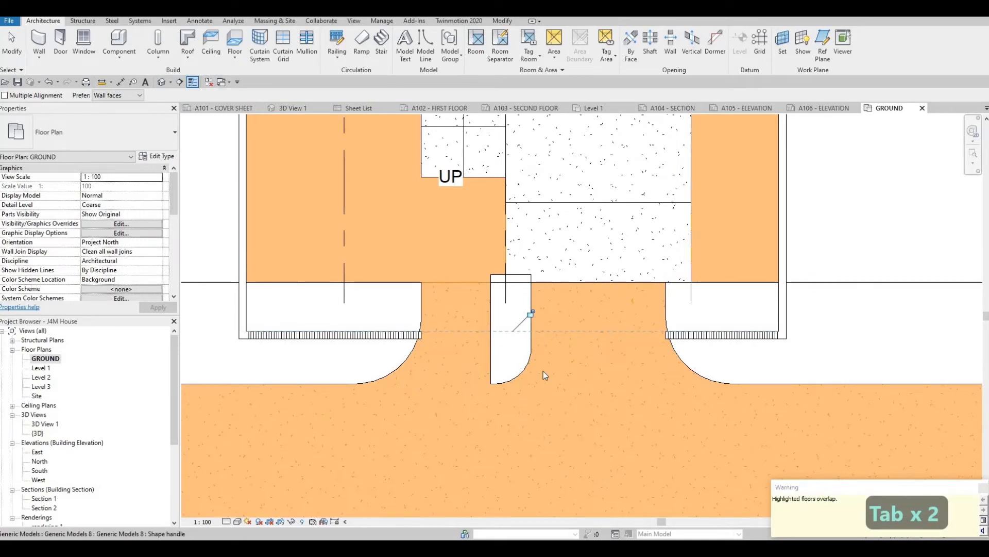
key("Escape")
key("Escape")
key("Escape")
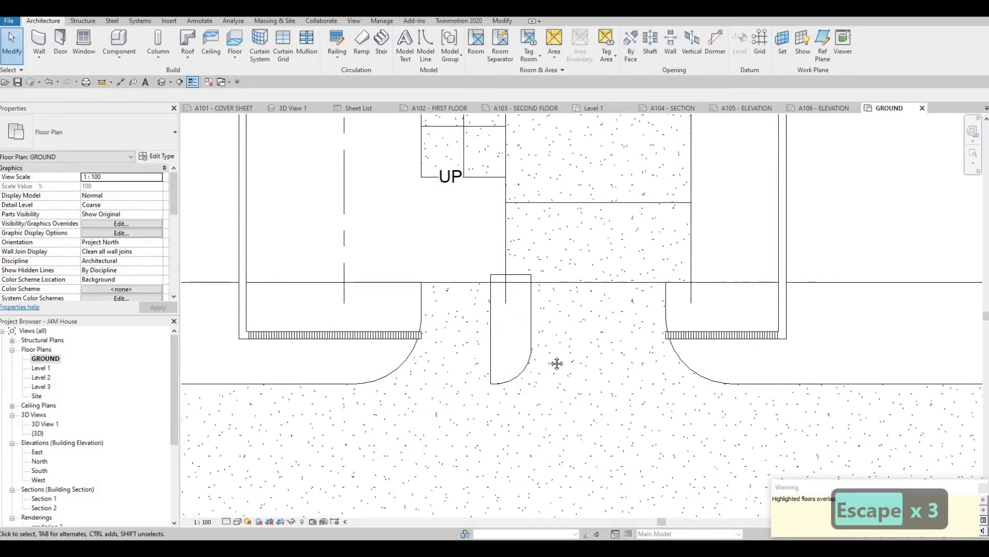
- Try to align the sidewalk's house-side edge with the inner face of the left front wall
middle_click_drag(519, 293, 556, 259)
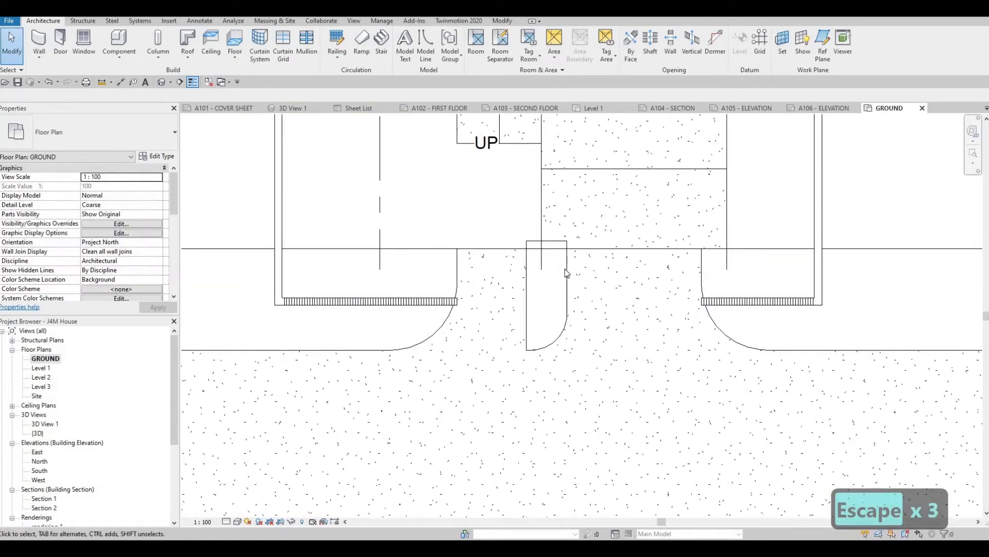
left_click(553, 274)
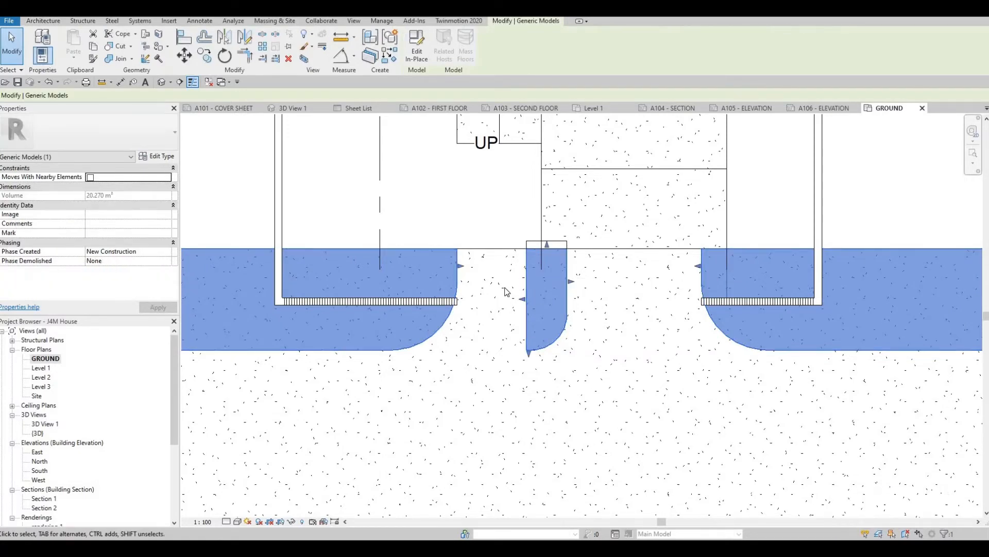
key("a")
key("l")
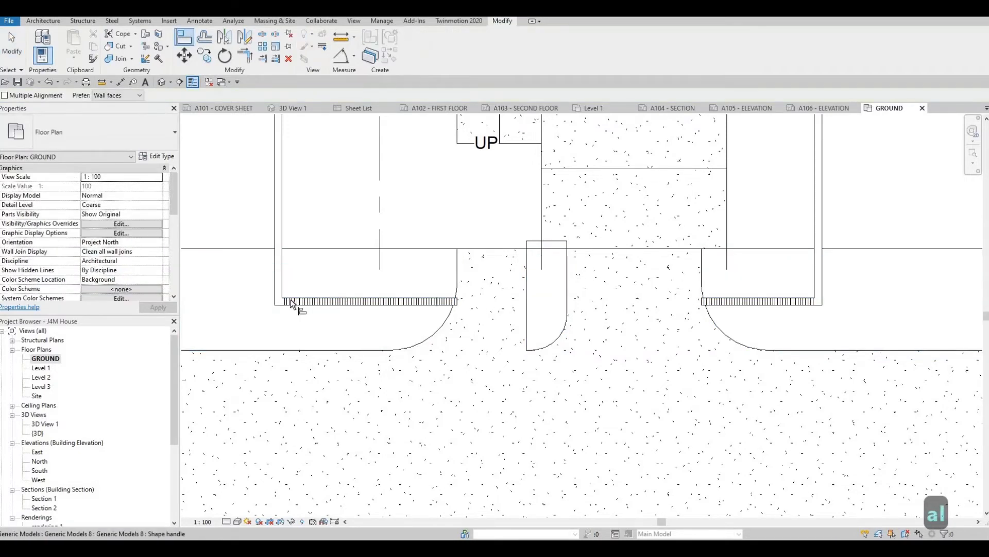
scroll(285, 301, "up", 5)
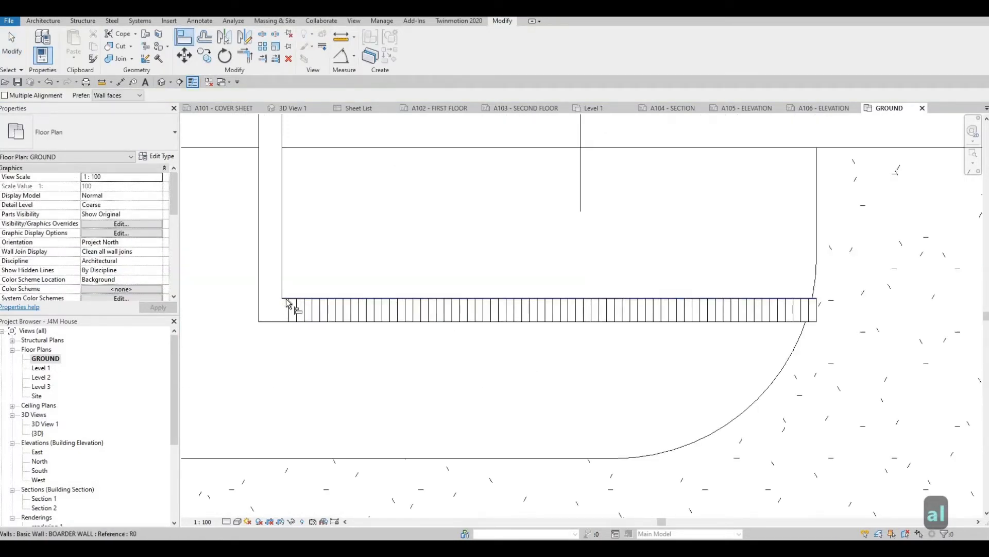
left_click(286, 299)
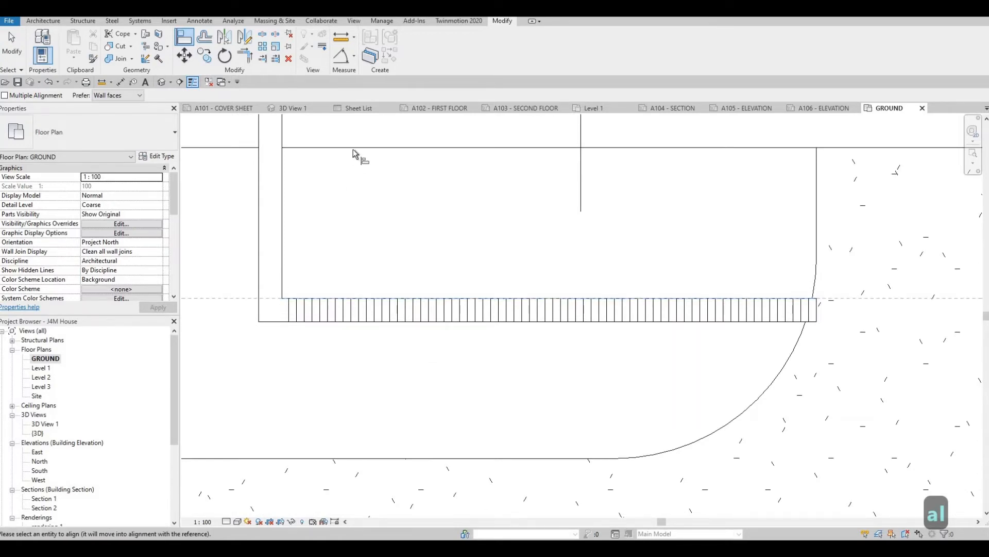
left_click(354, 162)
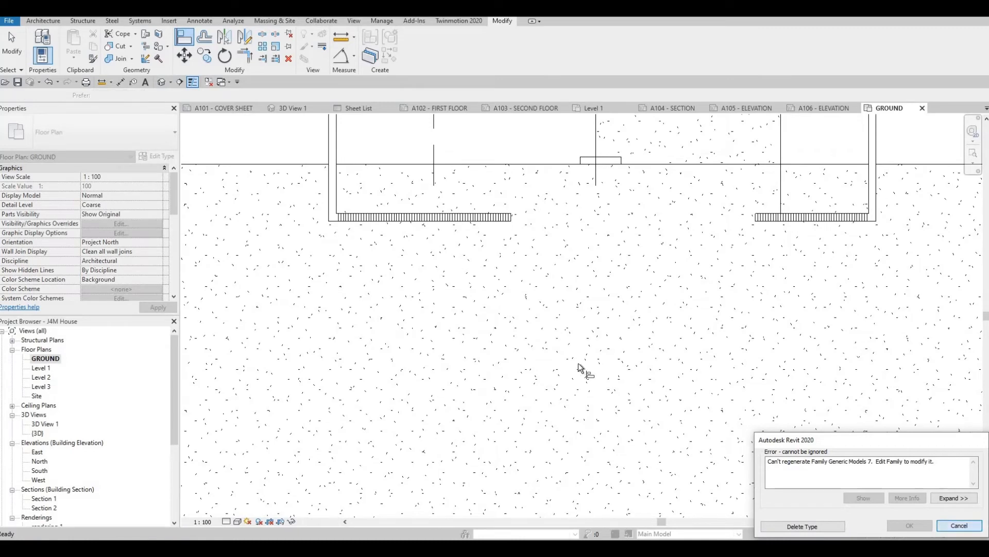
key("Escape")
key("Escape")
- Move the whole sidewalk toward the road until its house-side edge meets the front walls' outer face
left_click(657, 315)
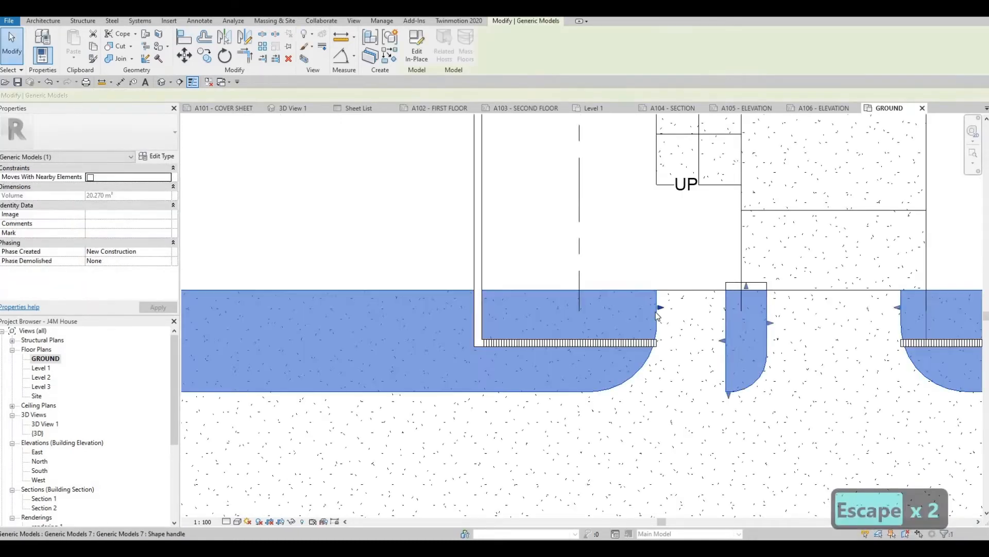
key("Down")
key("Down")
key("Down")
key("Down")
key("Down")
key("Down")
key("Down")
key("Down")
key("Down")
key("Down")
key("Down")
key("Down")
key("Down")
key("Down")
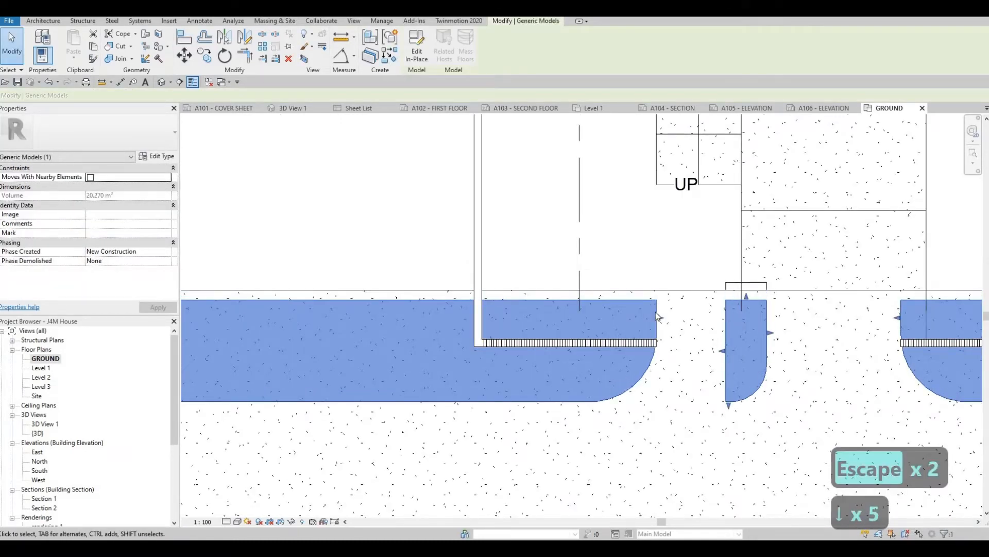
key("Down")
key("Down")
key("Down")
key("Down")
key("Down")
key("Down")
key("Down")
key("Down")
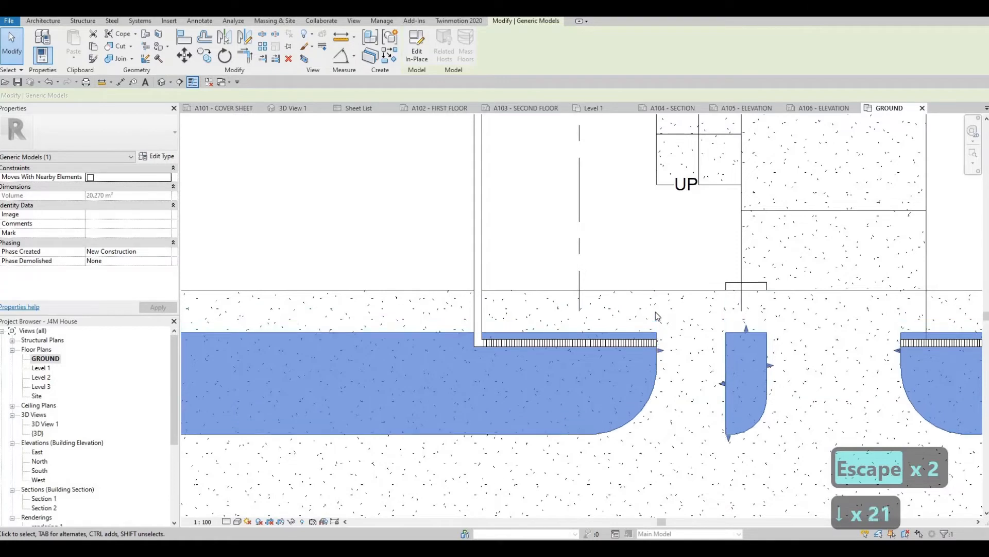
key("Down")
key("Down")
key("Down")
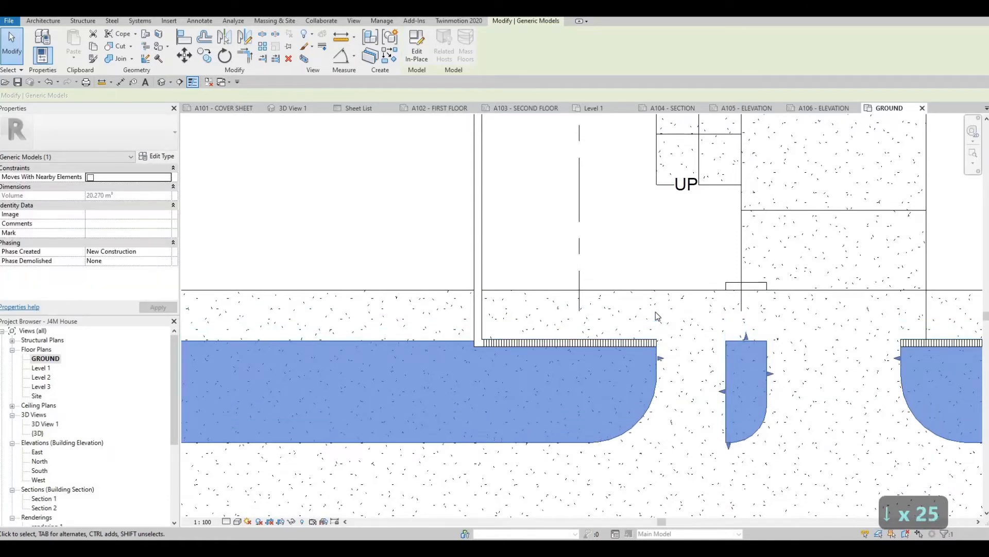
key("Down")
key("Down")
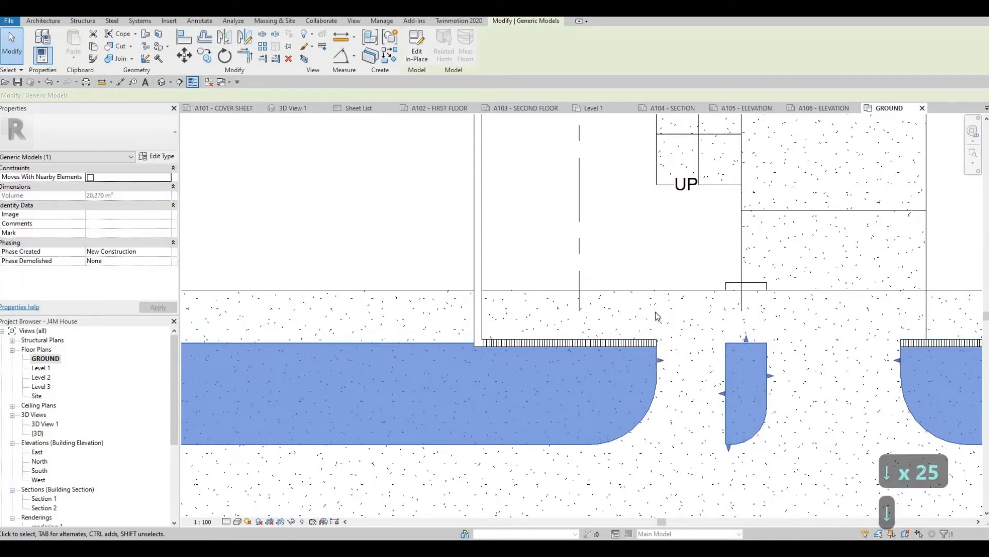
key("Down")
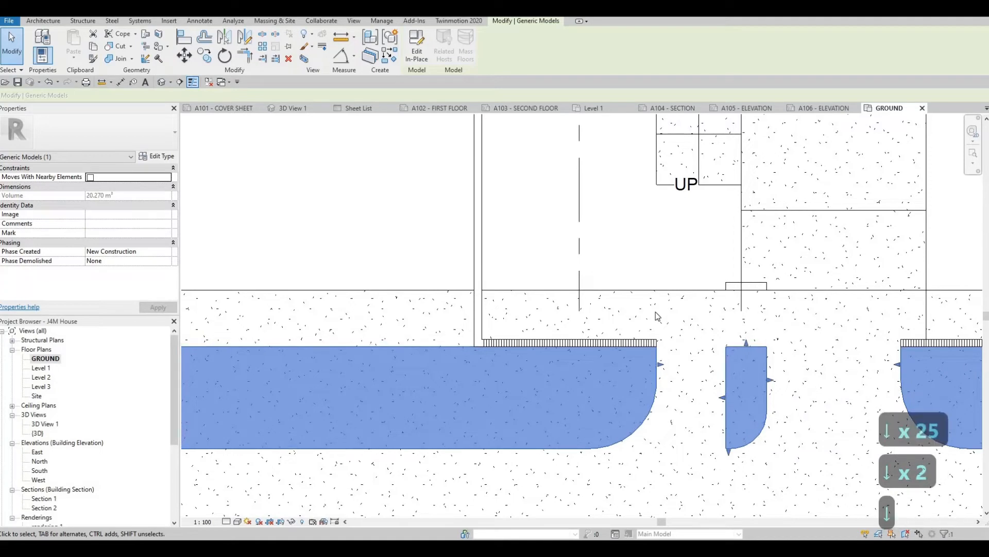
key("Escape")
key("Escape")
- Edit the FLOOR 5 road floor's boundary so its house-side edge lies on the inner face of the front walls
scroll(742, 324, "down", 4)
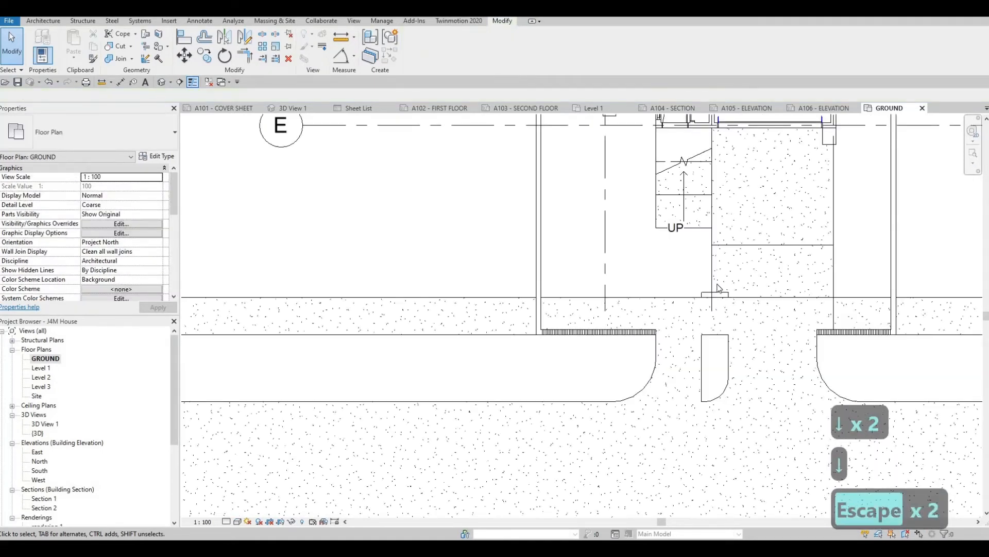
left_click(698, 279)
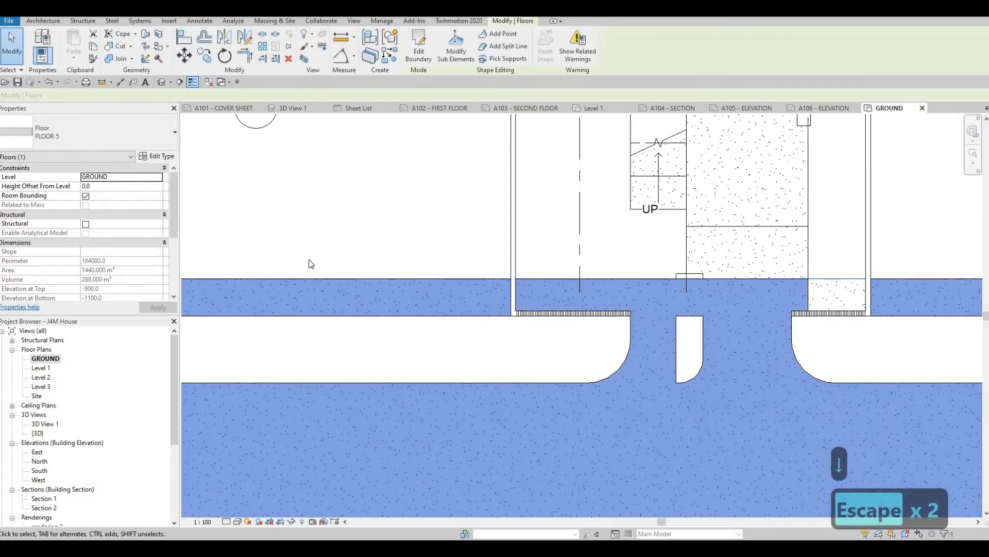
key("F1")
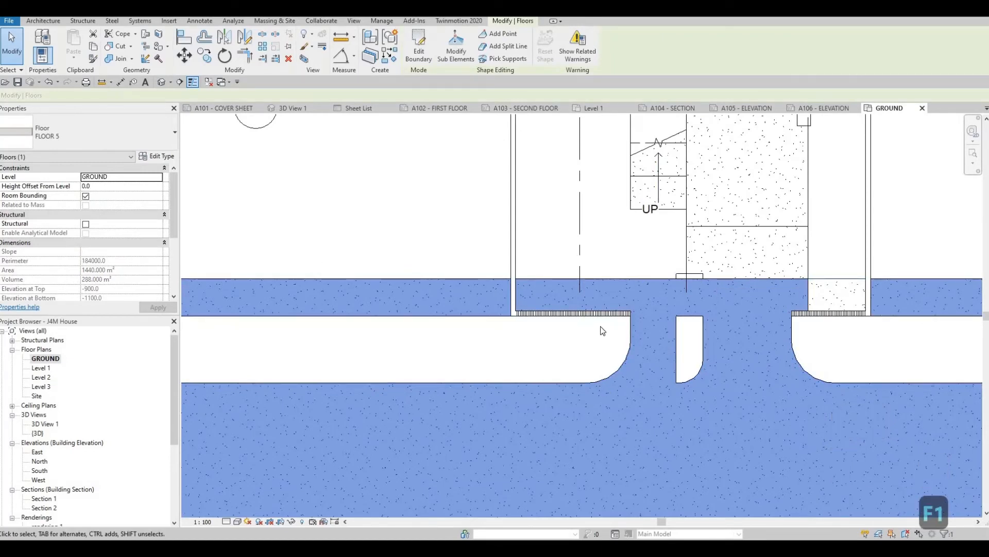
middle_click_drag(541, 225, 541, 221)
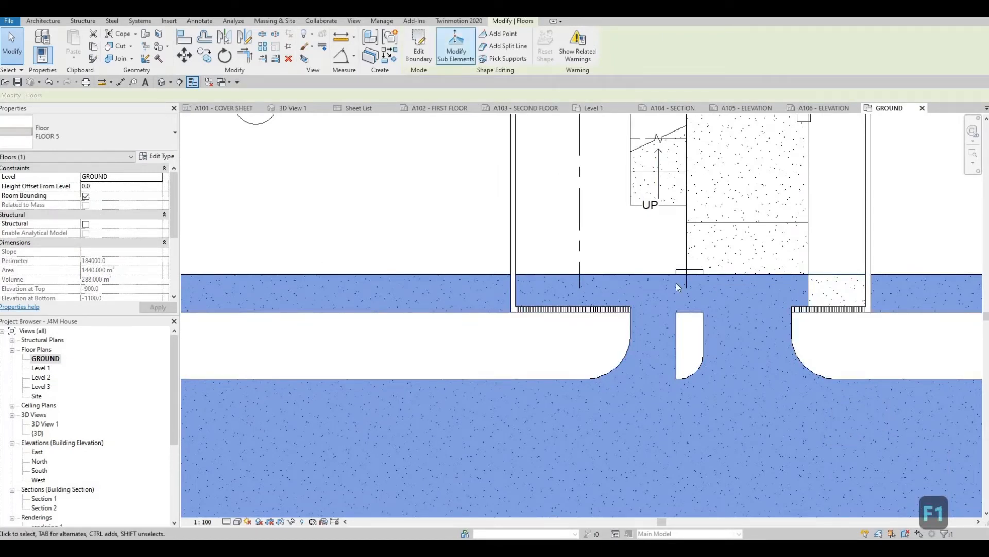
left_click(418, 49)
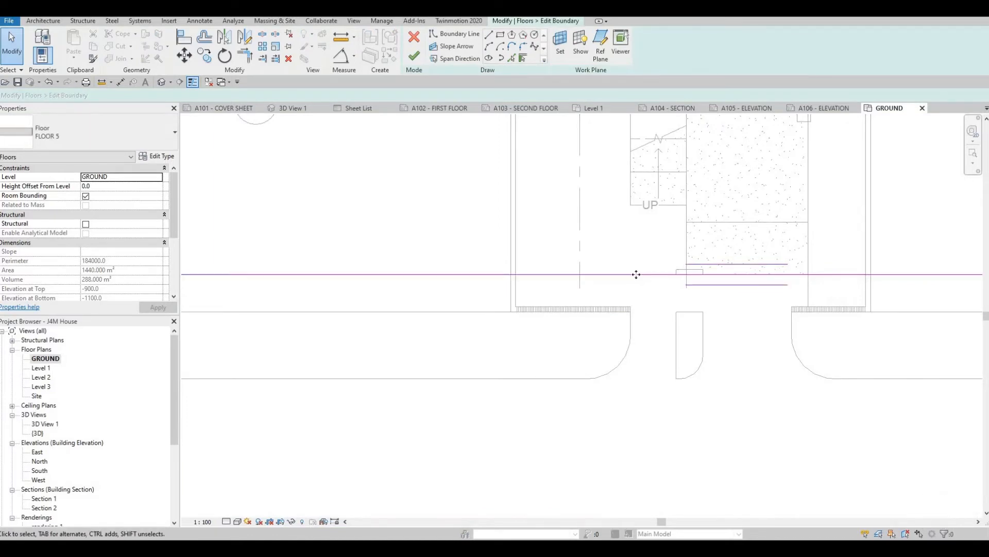
left_click(636, 275)
mouse_move(639, 309)
left_mouse_down()
mouse_move(703, 316)
mouse_move(663, 309)
left_mouse_up()
scroll(605, 289, "up", 5)
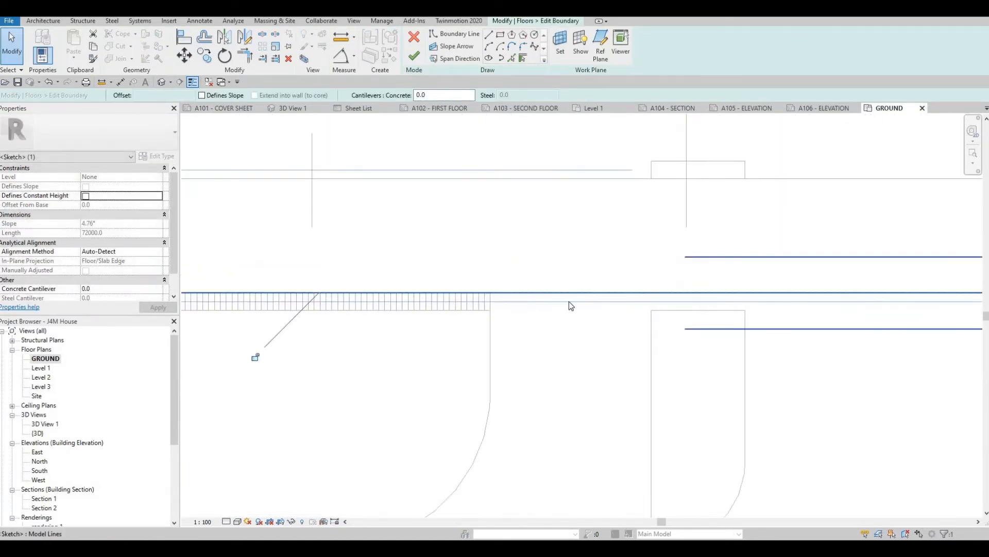
key("Escape")
scroll(587, 290, "down", 3)
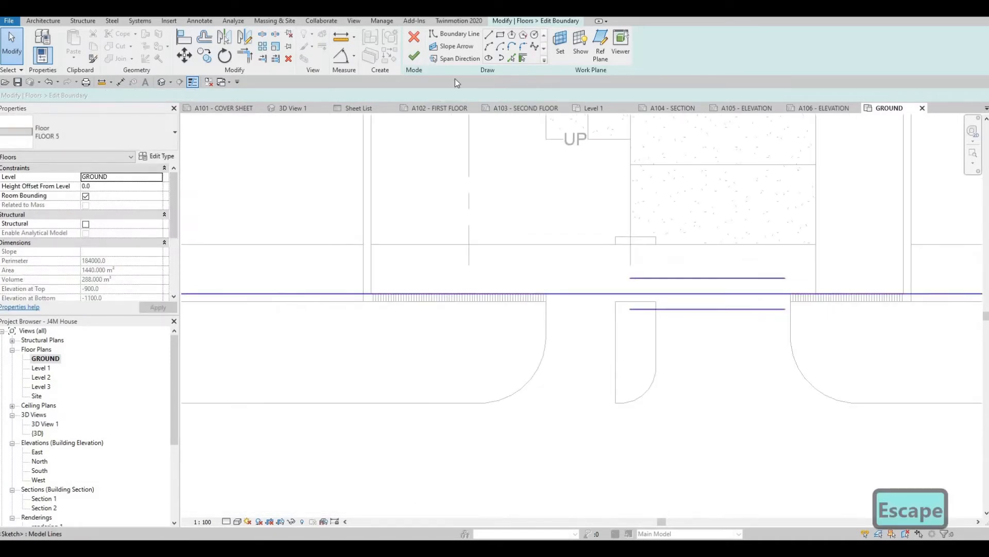
left_click(414, 56)
key("Escape")
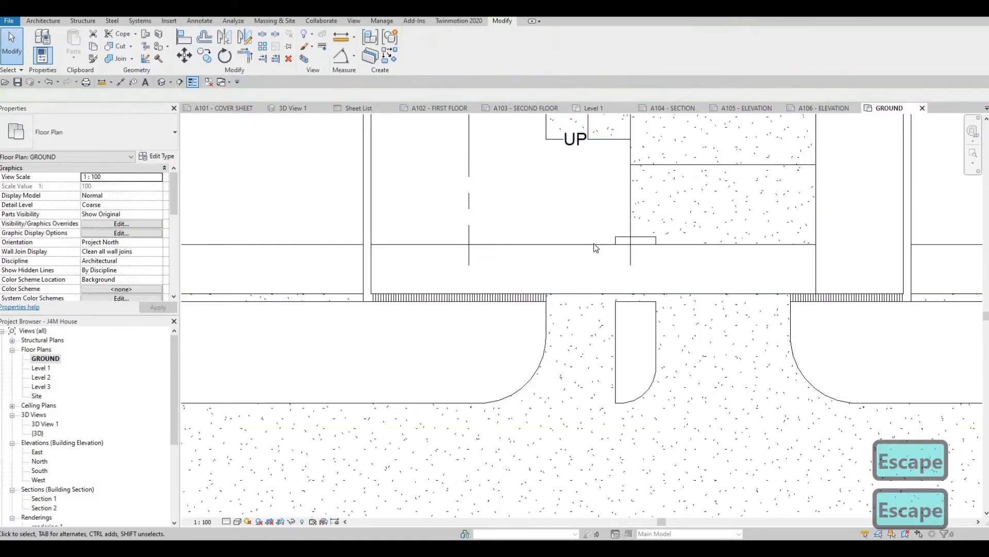
- Extend the FLOOR 2 yard floor's front boundary edge toward the road to the front walls' inner face
left_click(419, 52)
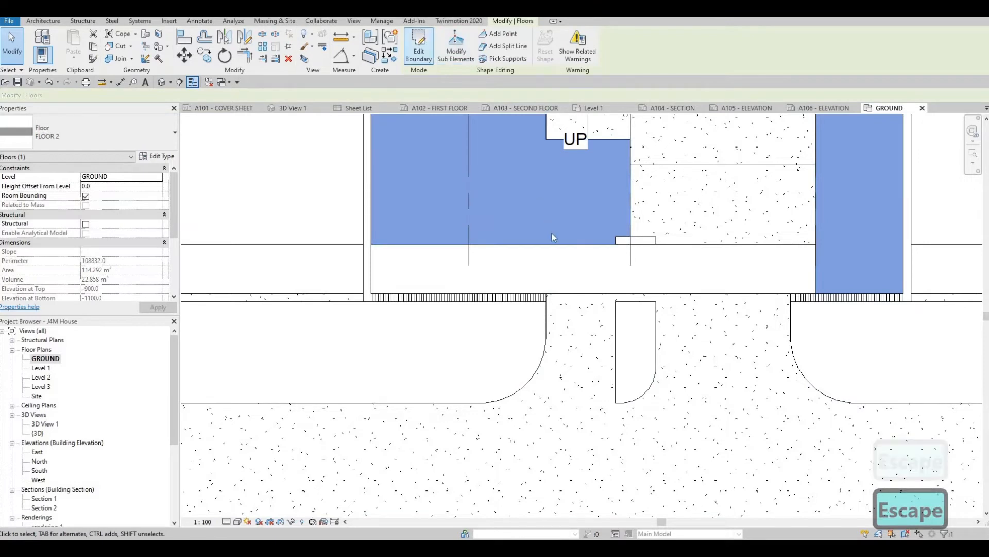
left_click(555, 244)
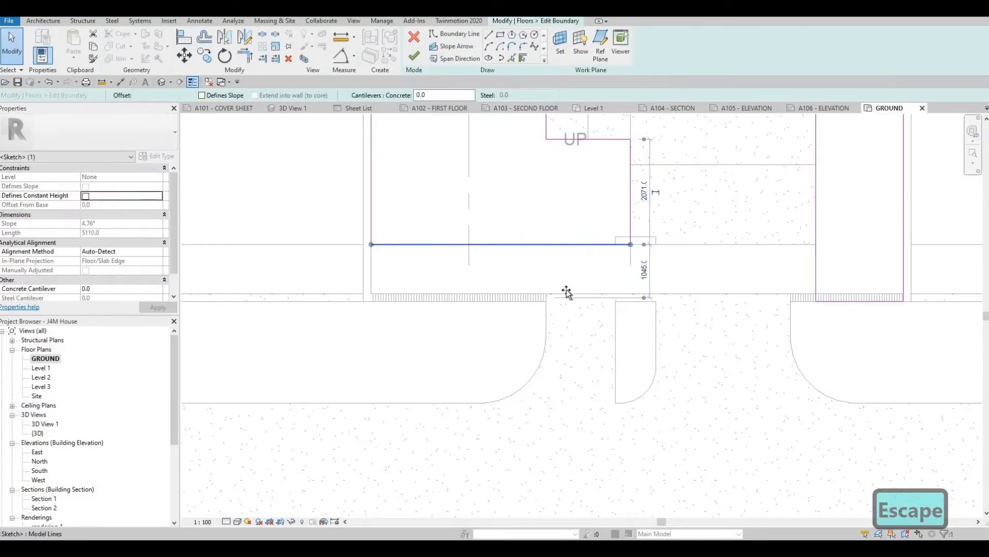
left_click_drag(566, 291, 565, 293)
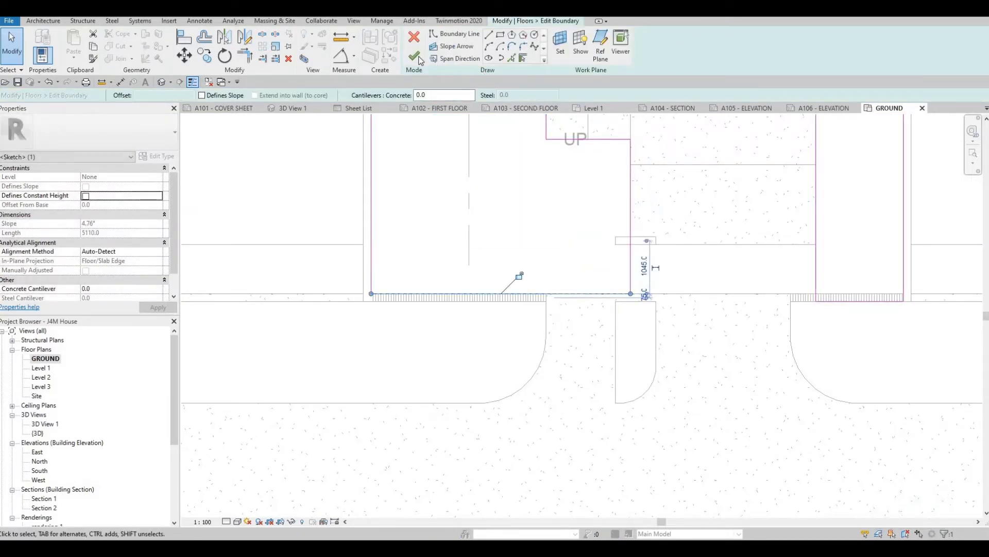
key("Escape")
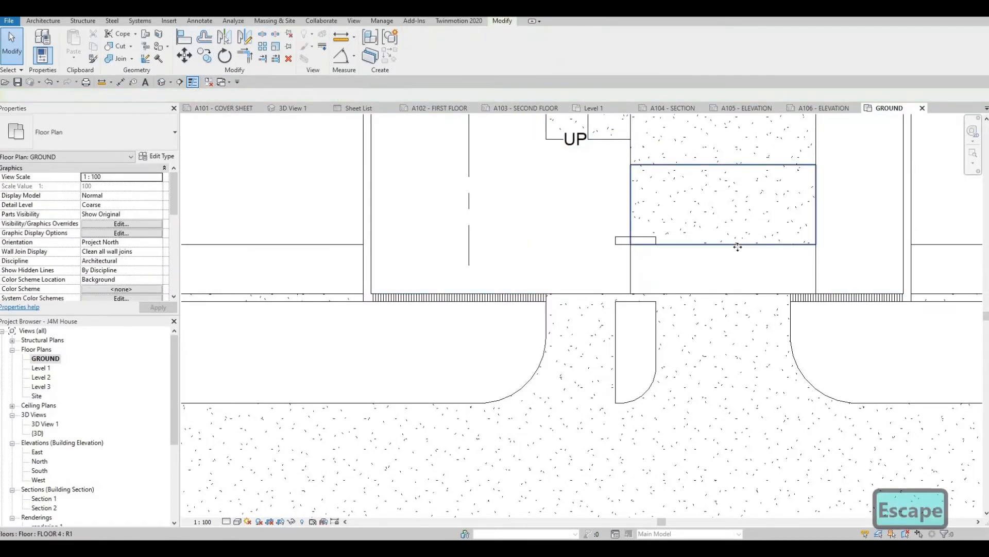
- Extend the FLOOR 4 driveway slab's front boundary edge toward the road to the front walls' inner face
left_click(739, 244)
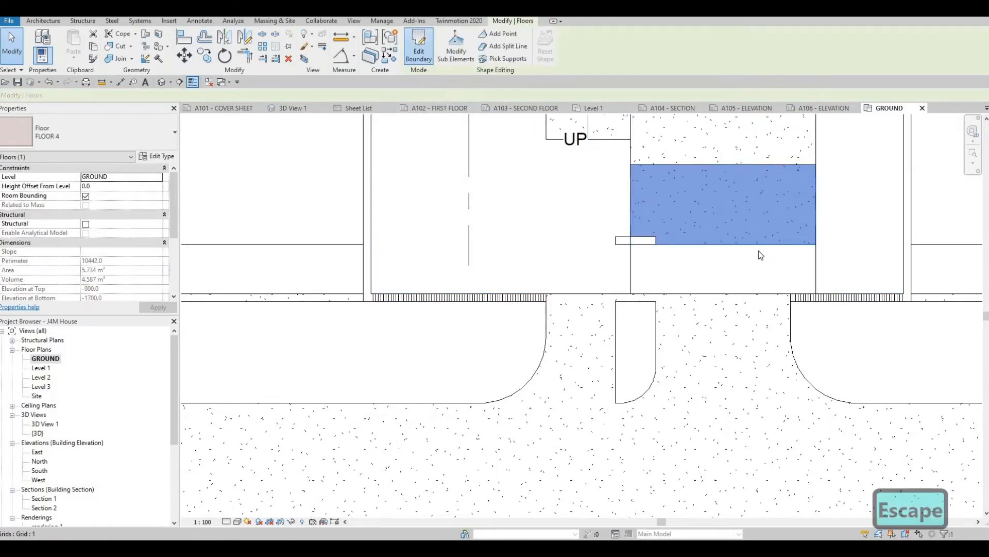
left_click_drag(756, 243, 755, 294)
left_click(416, 59)
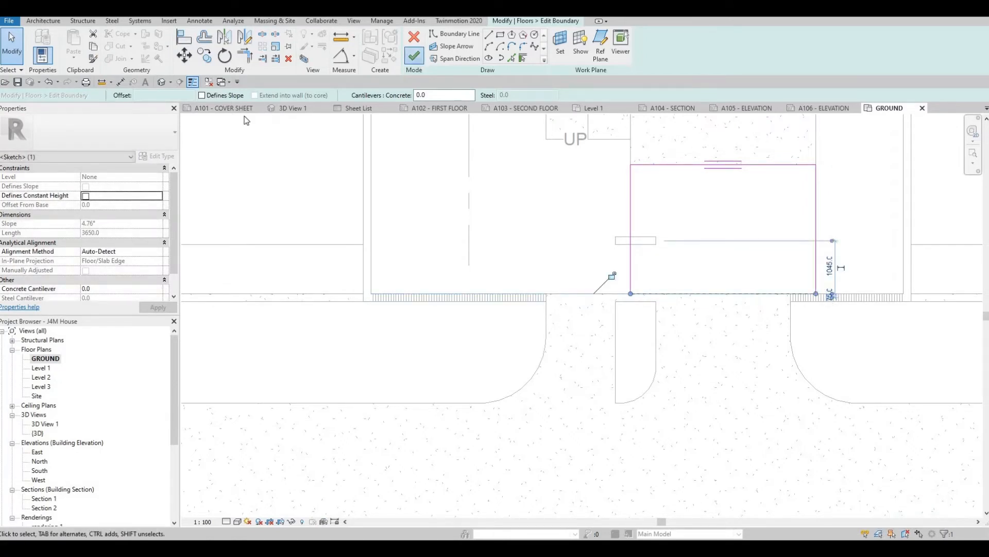
key("Escape")
key("Escape")
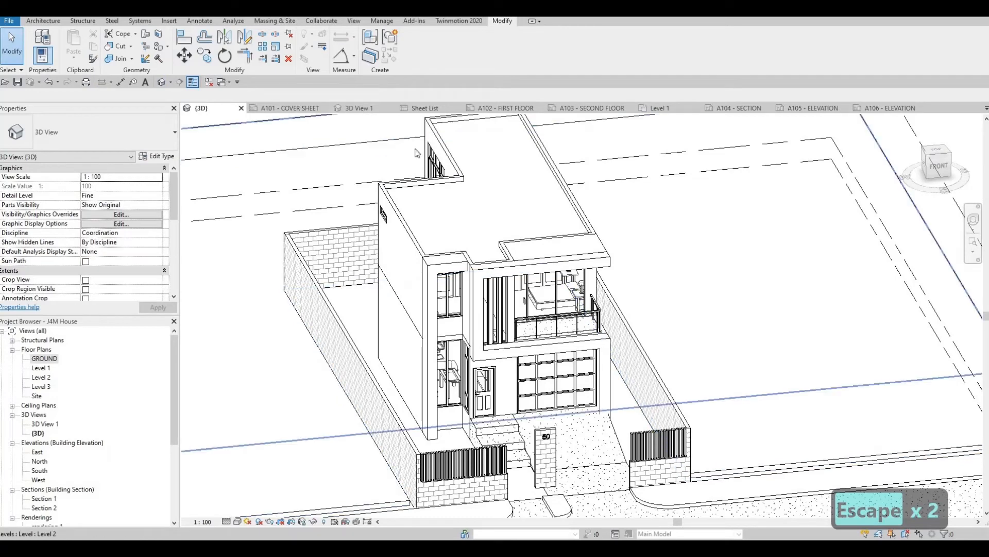
- Align the numbered pillar's house-side face with the front walls' inner face in the GROUND plan and inspect the result in 3D
left_click(359, 108)
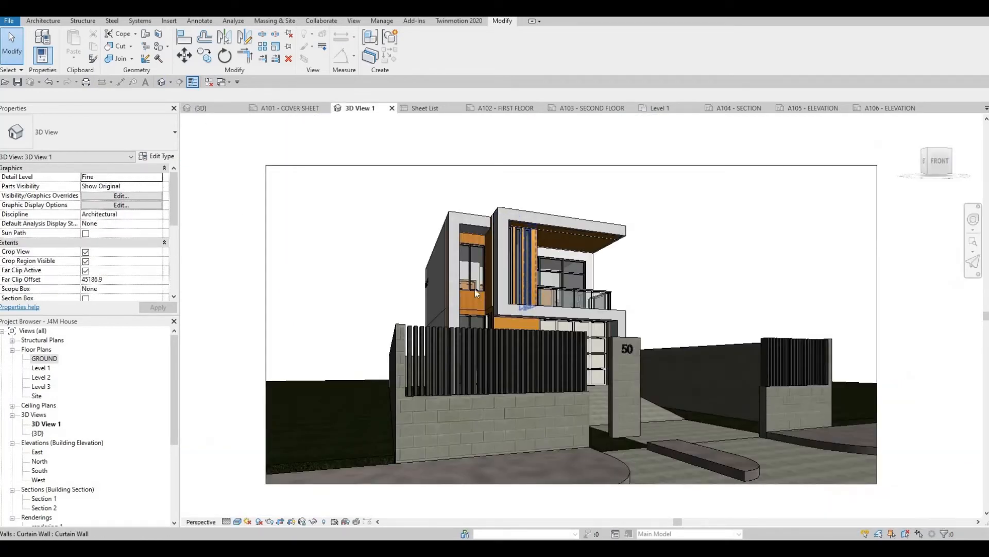
double_click(46, 358)
key("Escape")
key("Escape")
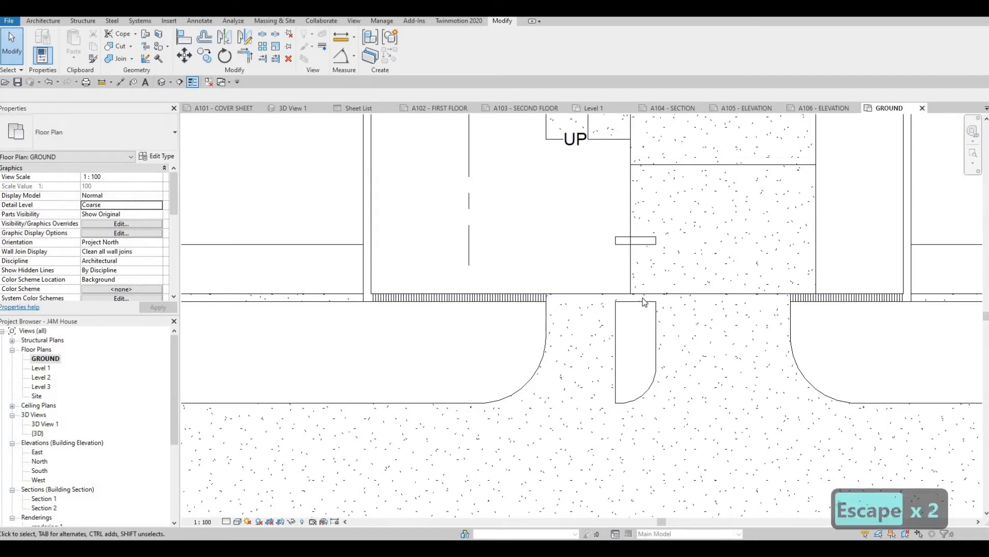
key("a")
key("l")
scroll(319, 314, "up", 6)
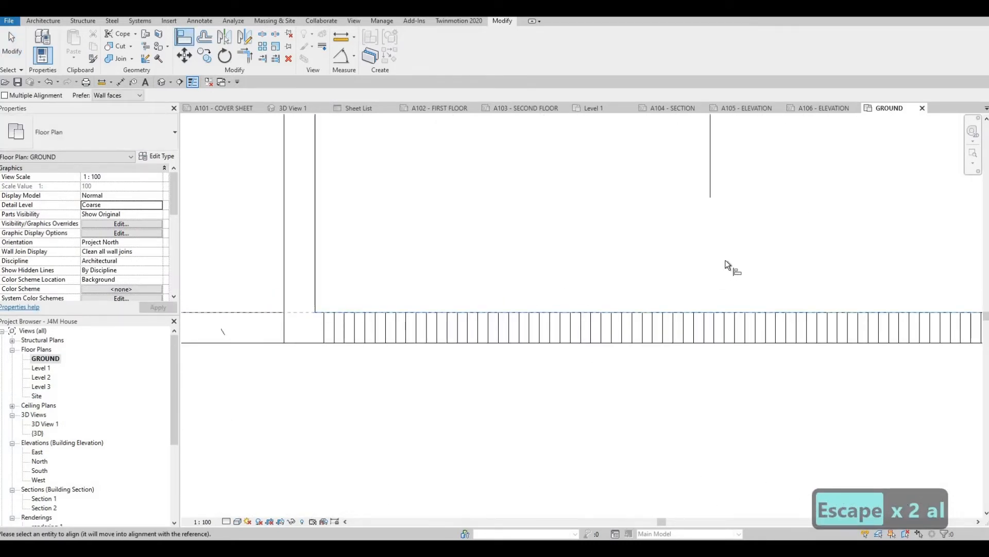
scroll(736, 247, "down", 3)
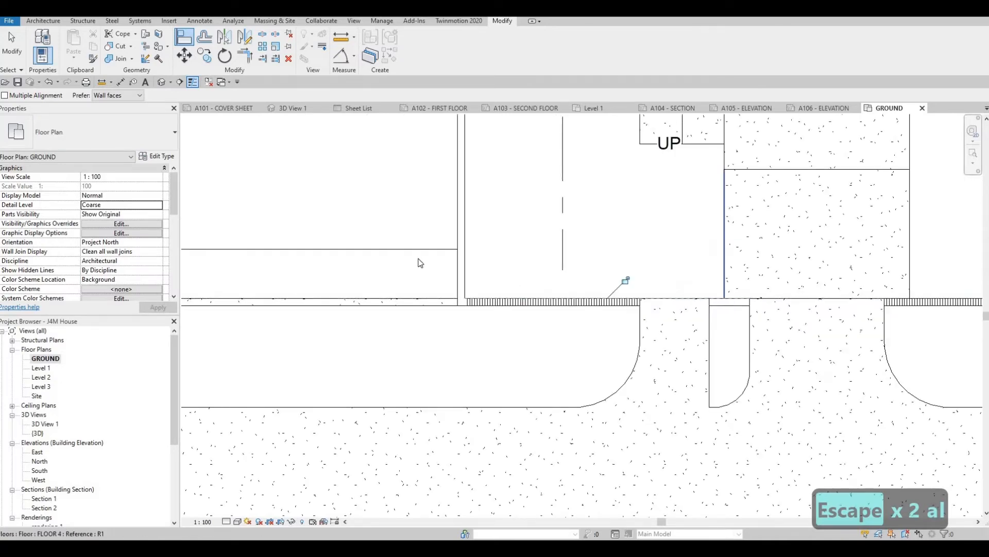
scroll(720, 250, "down", 2)
key("Escape")
left_click(161, 81)
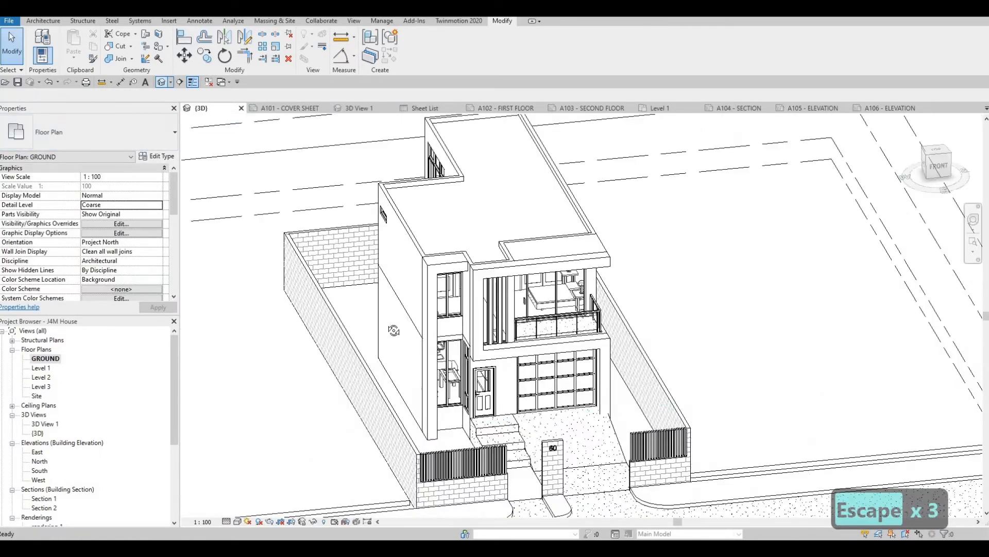
mouse_move(441, 318)
middle_mouse_down("shift")
mouse_move(426, 311)
mouse_move(412, 327)
mouse_move(311, 335)
mouse_move(477, 332)
mouse_move(471, 308)
mouse_move(559, 325)
mouse_move(313, 280)
middle_mouse_up("shift")
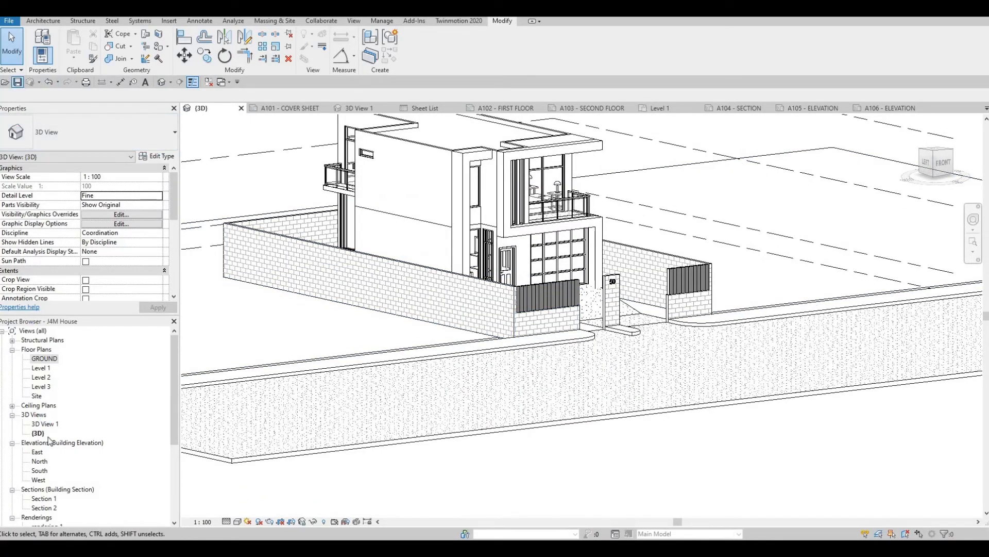
- Measure the distance from grid E to the road floor's house-side edge in the Level 1 plan
double_click(41, 368)
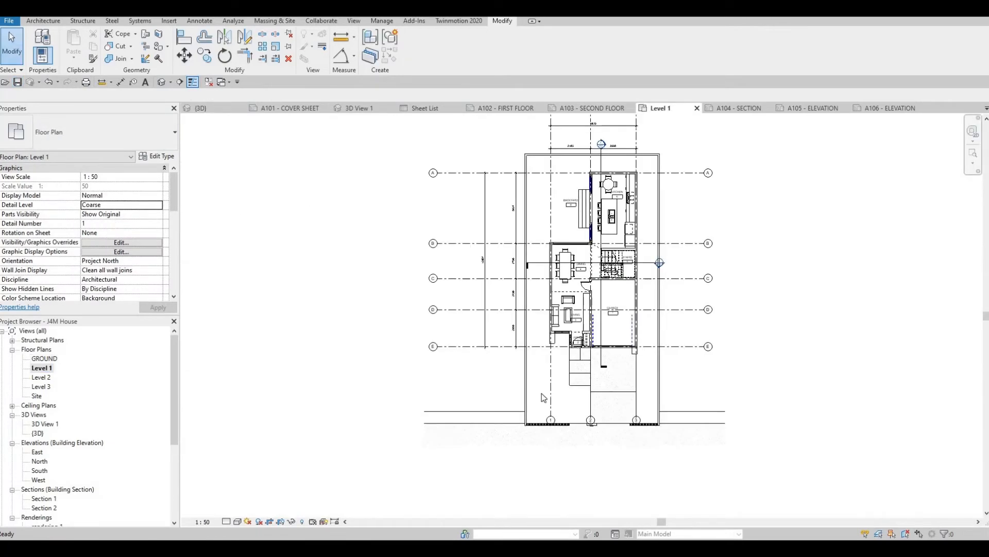
scroll(531, 400, "up", 3)
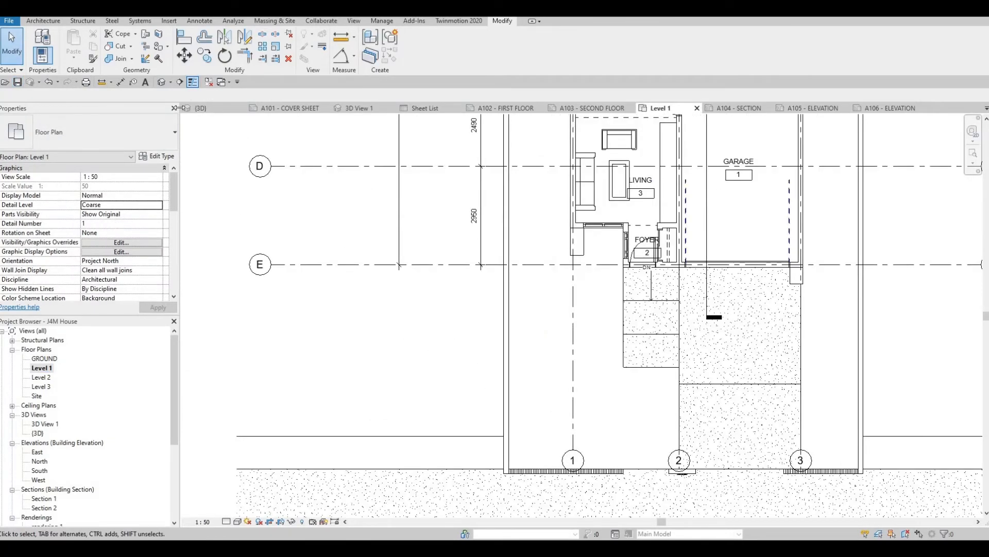
key("d")
key("i")
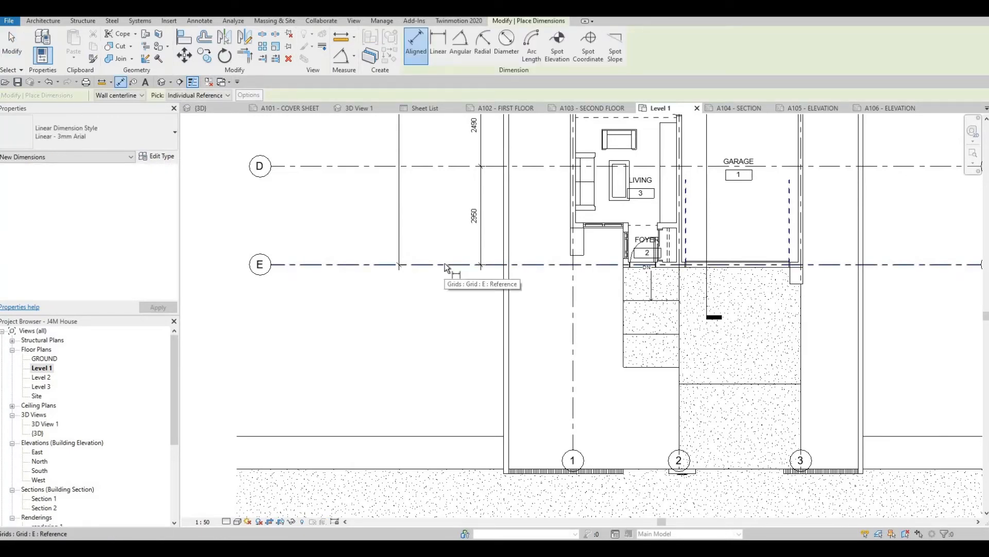
left_click(445, 264)
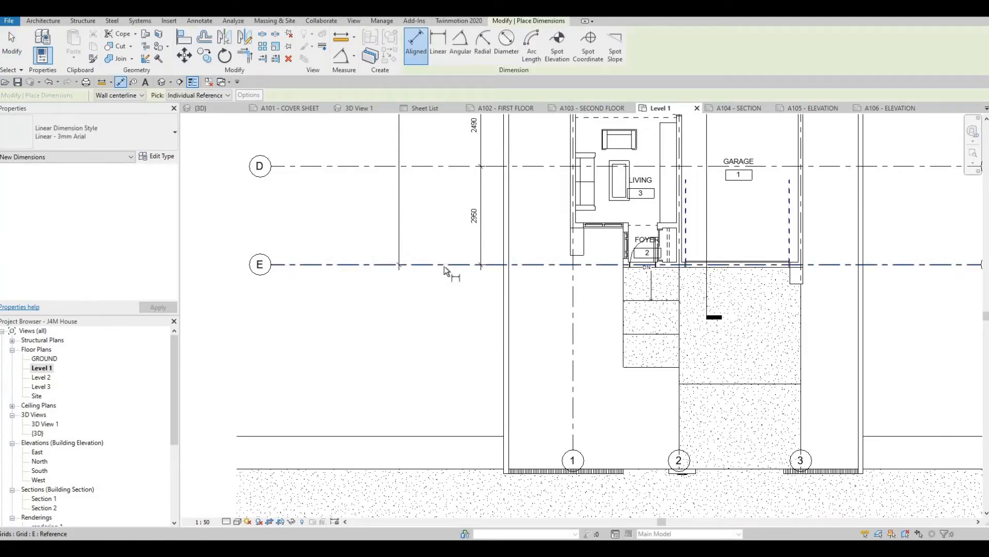
middle_click_drag(496, 469, 493, 362)
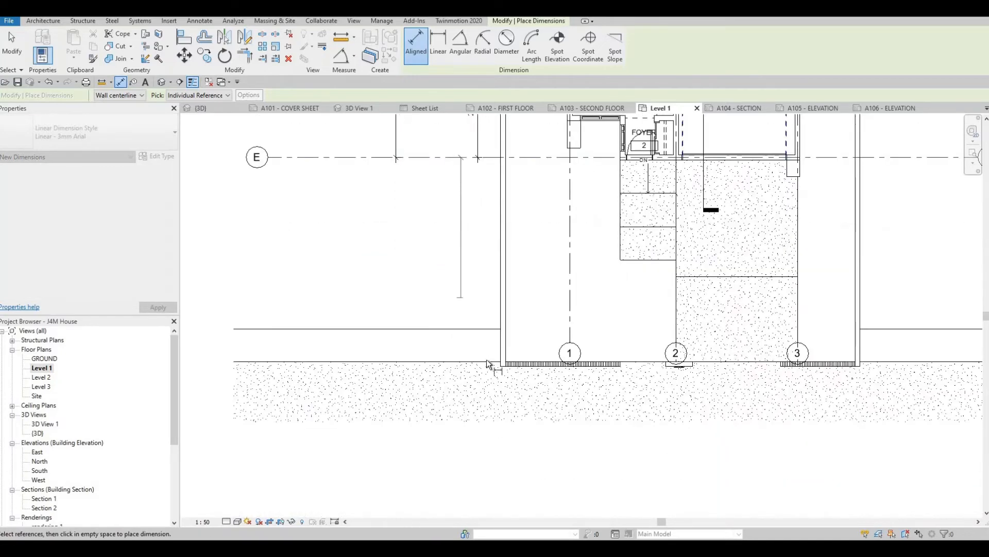
scroll(494, 354, "up", 3)
left_click(486, 367)
scroll(428, 308, "down", 1)
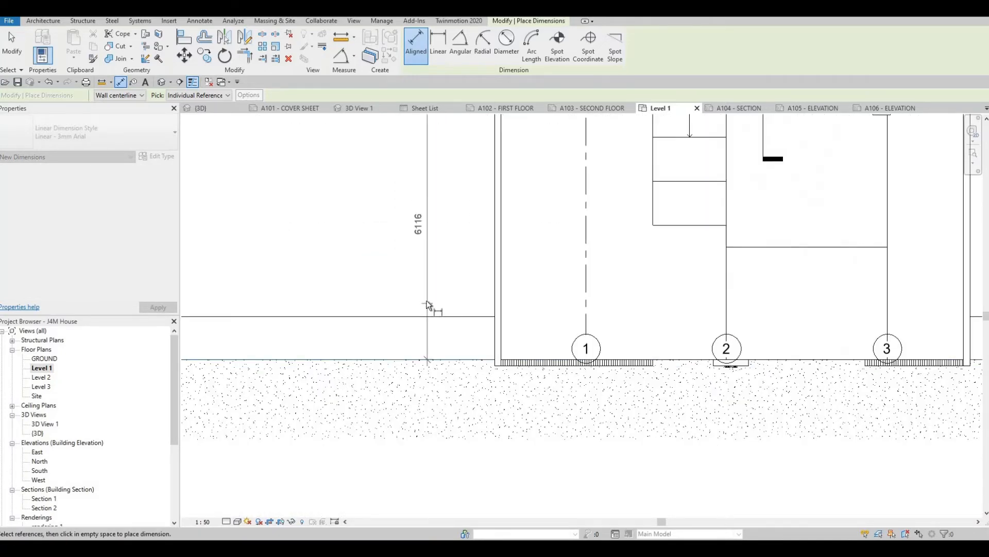
scroll(413, 263, "down", 2)
scroll(410, 258, "up", 4)
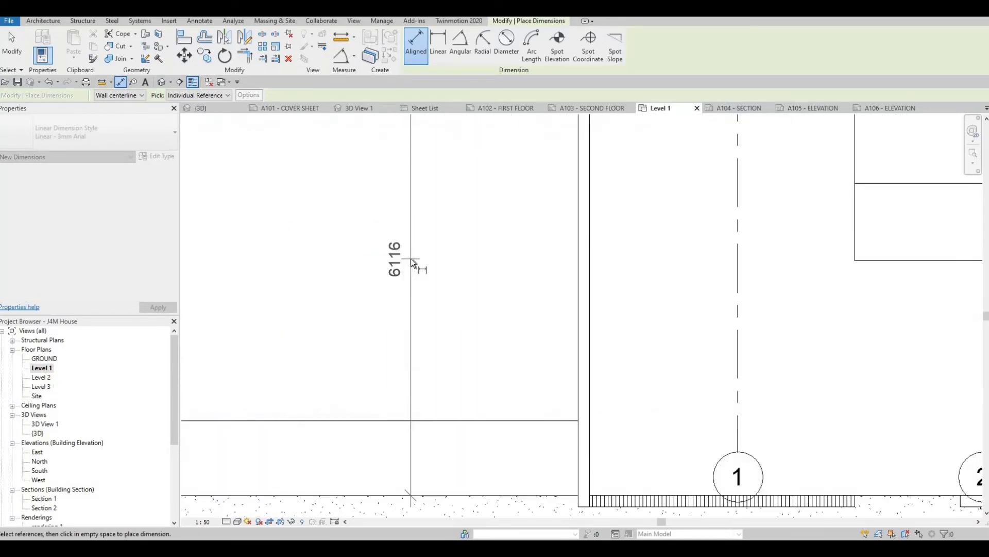
scroll(412, 292, "down", 5)
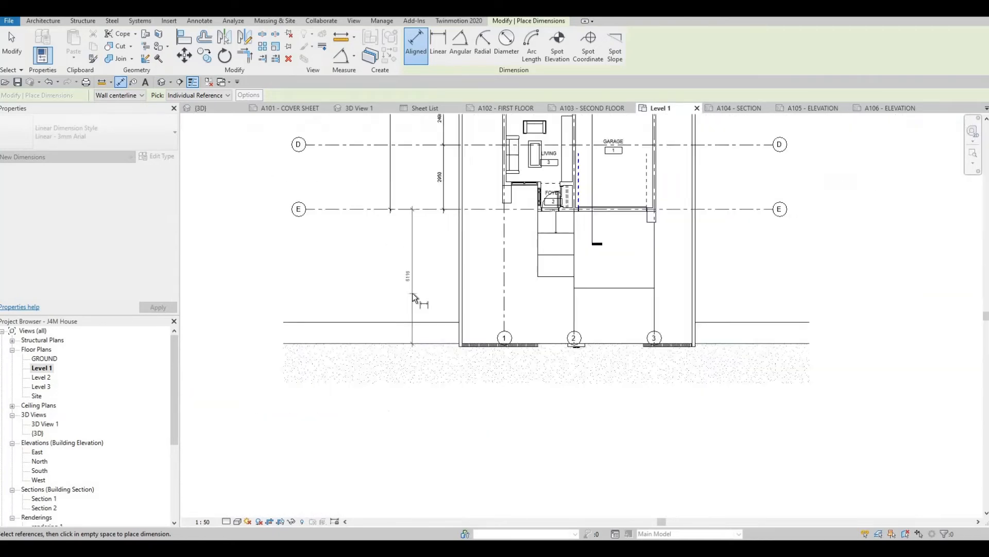
scroll(529, 305, "up", 3)
key("Escape")
key("Escape")
key("Escape")
- Open the boundary sketch of the FLOOR 2 yard floor for editing in the Level 1 plan
middle_click_drag(526, 305, 482, 308)
scroll(524, 304, "down", 2)
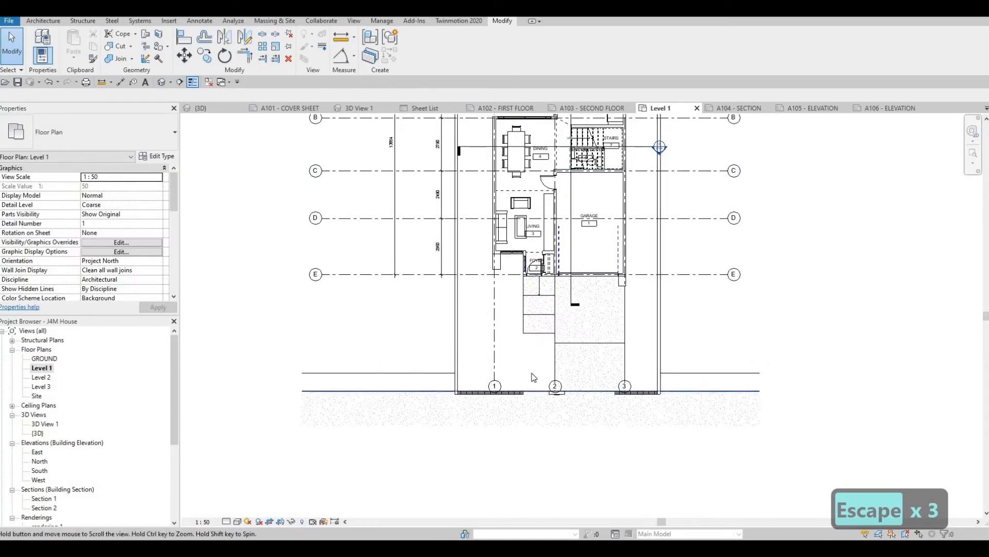
scroll(531, 376, "up", 2)
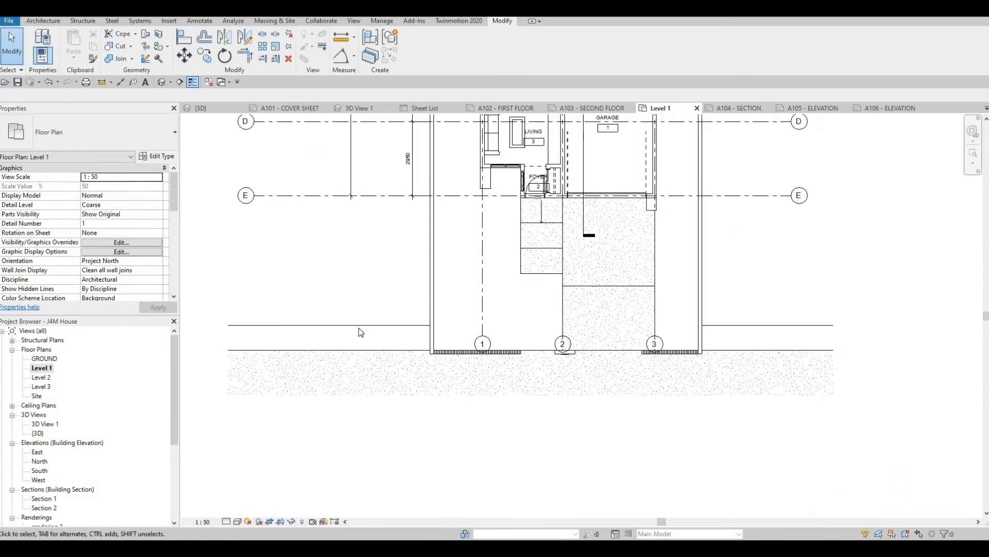
middle_click_drag(536, 345, 572, 331)
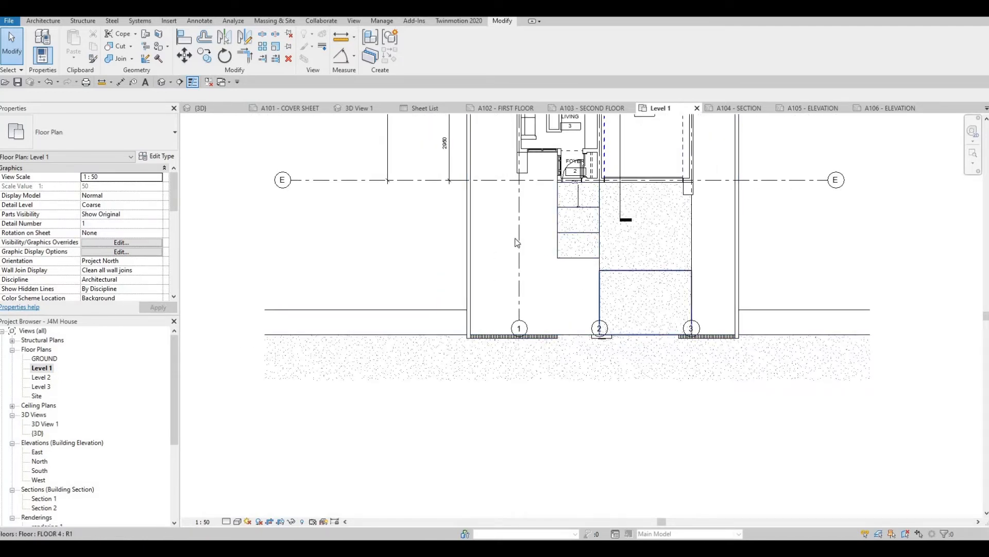
middle_click_drag(579, 333, 580, 376)
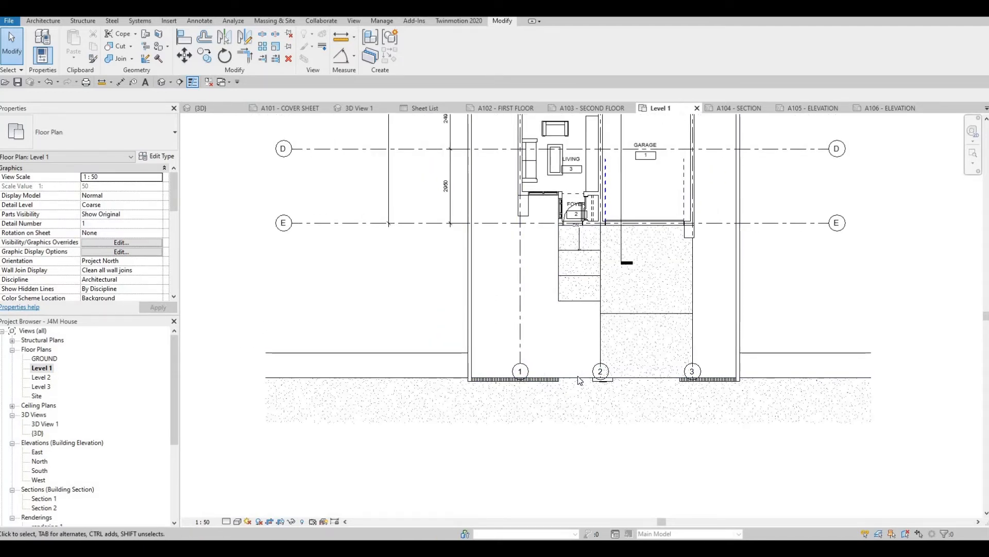
key("Tab")
left_click(549, 308)
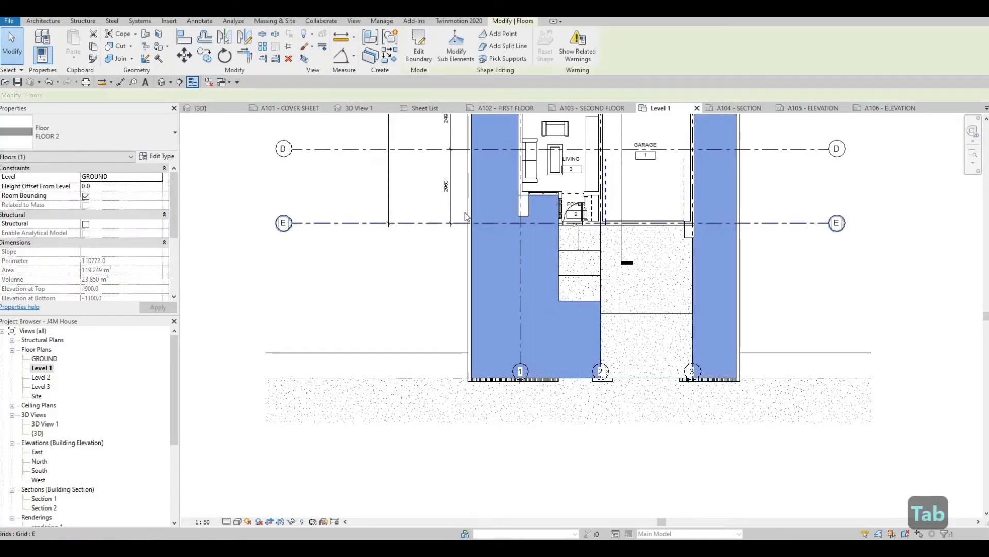
scroll(559, 260, "up", 2)
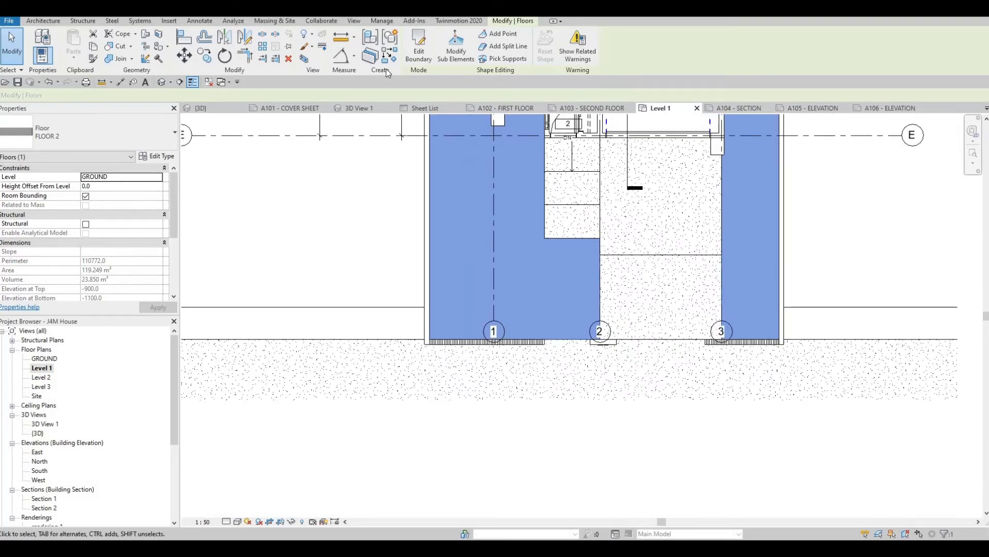
double_click(519, 218)
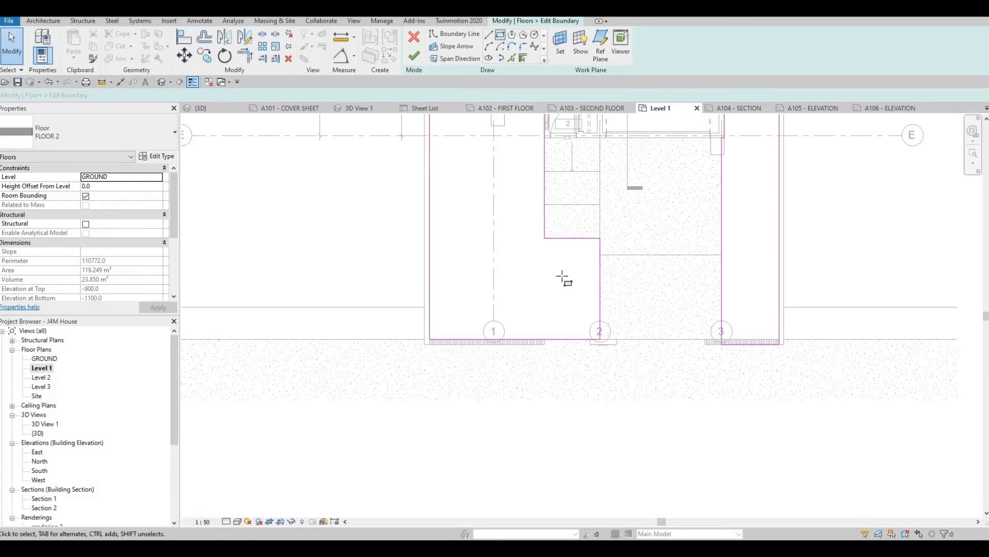
- Sketch a 1500 by 600 mm rectangle in the FLOOR 2 boundary, just below the entry walkway and in line with its left edge
scroll(550, 248, "up", 2)
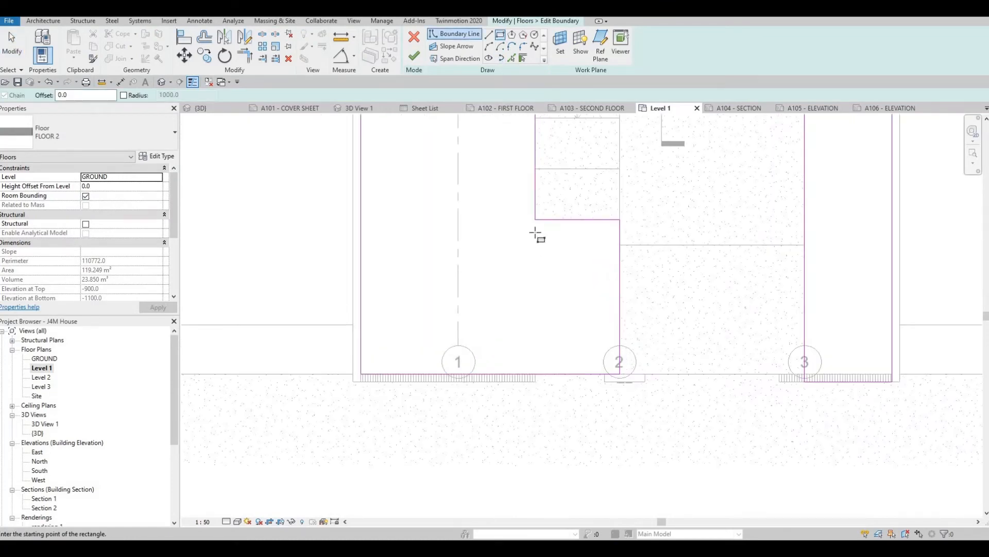
left_click(602, 275)
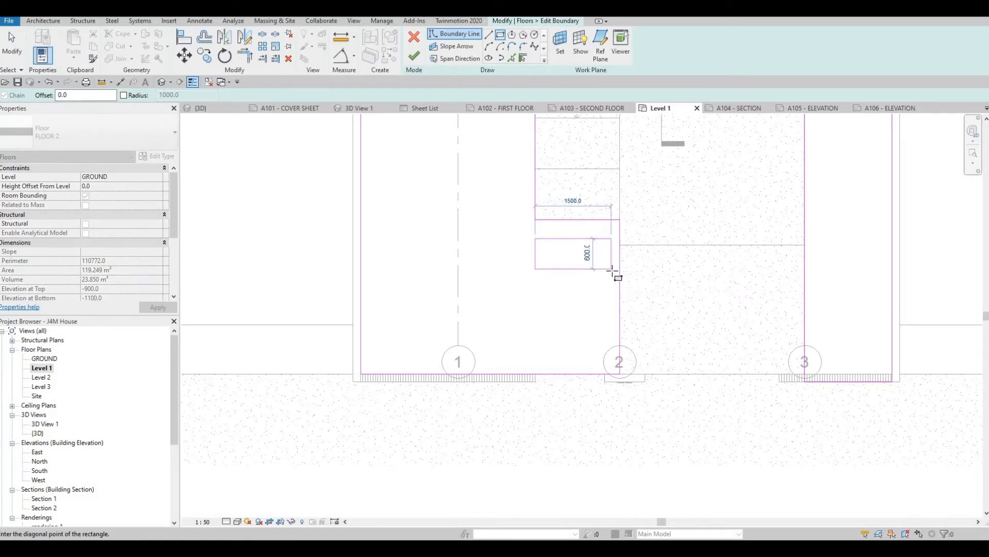
left_click(611, 269)
key("Escape")
key("Escape")
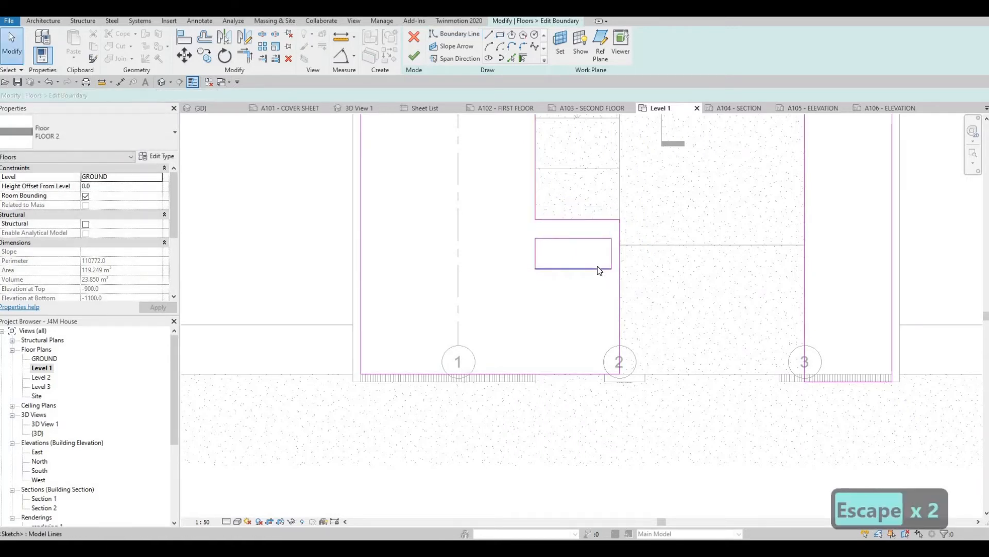
key("Tab")
left_click(571, 268)
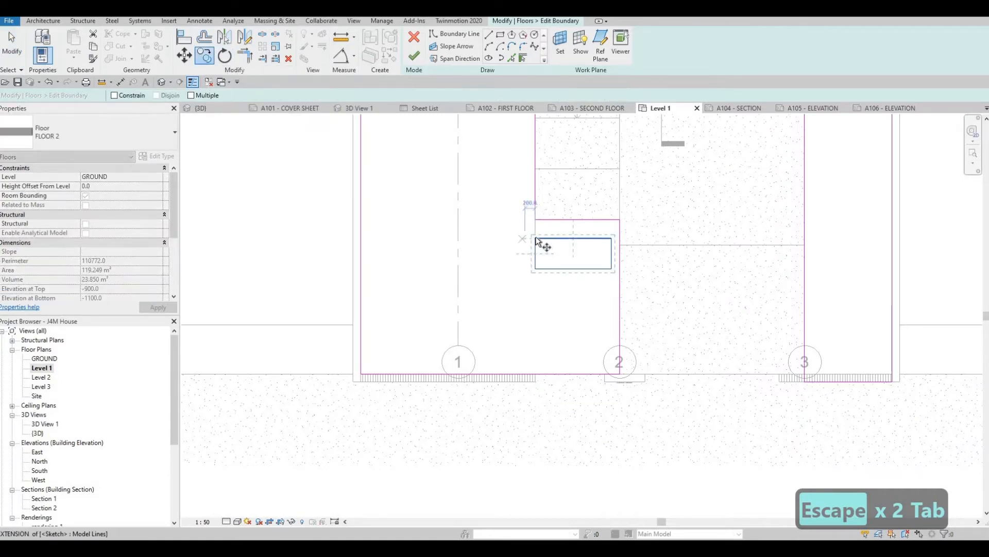
key("Escape")
key("Escape")
- Set the stepping-stone rectangle's depth to 500 mm by moving its road-side edge
left_click(560, 269)
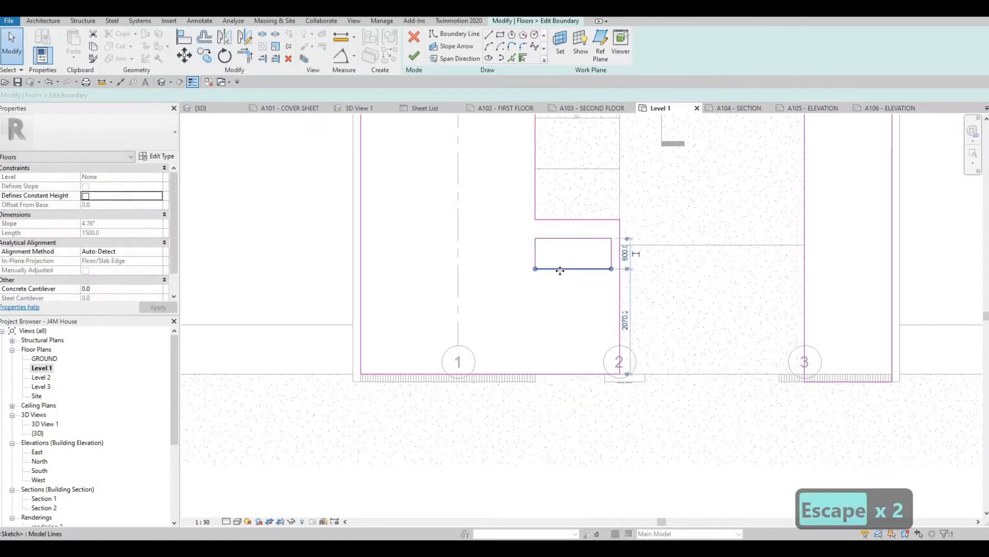
key("Up")
key("Up")
key("Up")
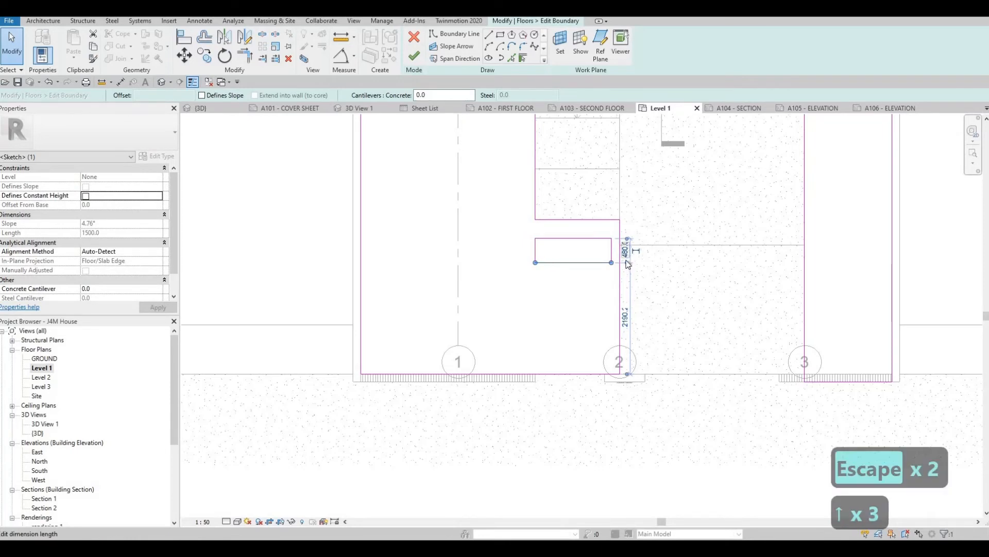
type("500")
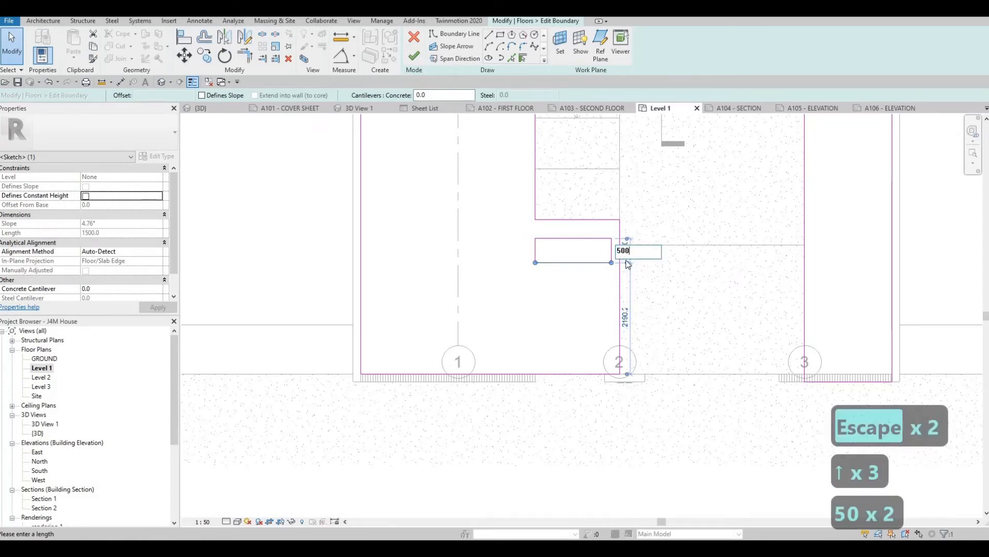
key("Return")
key("Escape")
key("Escape")
- Nudge the whole rectangle toward the house, closer to the front edge of the entry walkway
left_click_drag(509, 227, 621, 290)
key("Up")
key("Up")
key("Up")
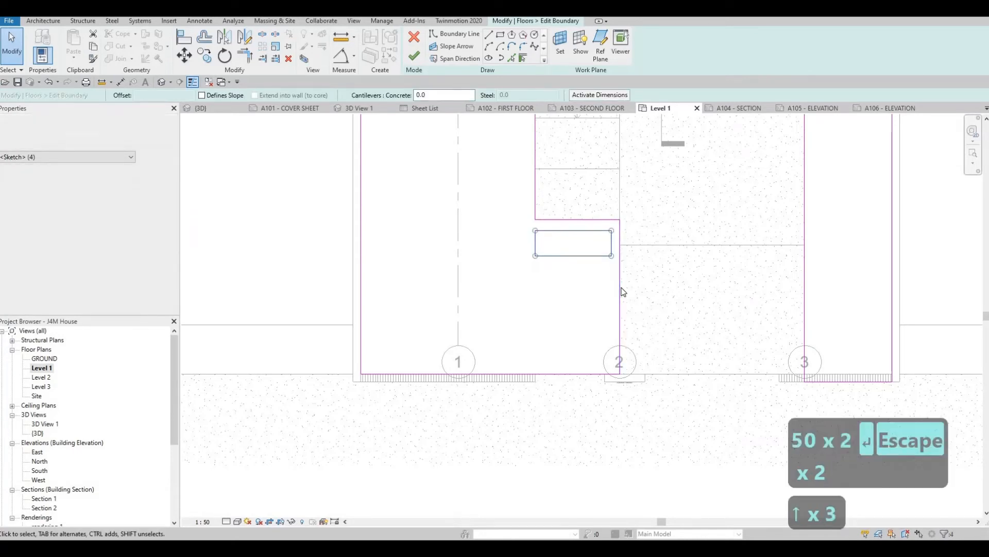
key("Escape")
key("Escape")
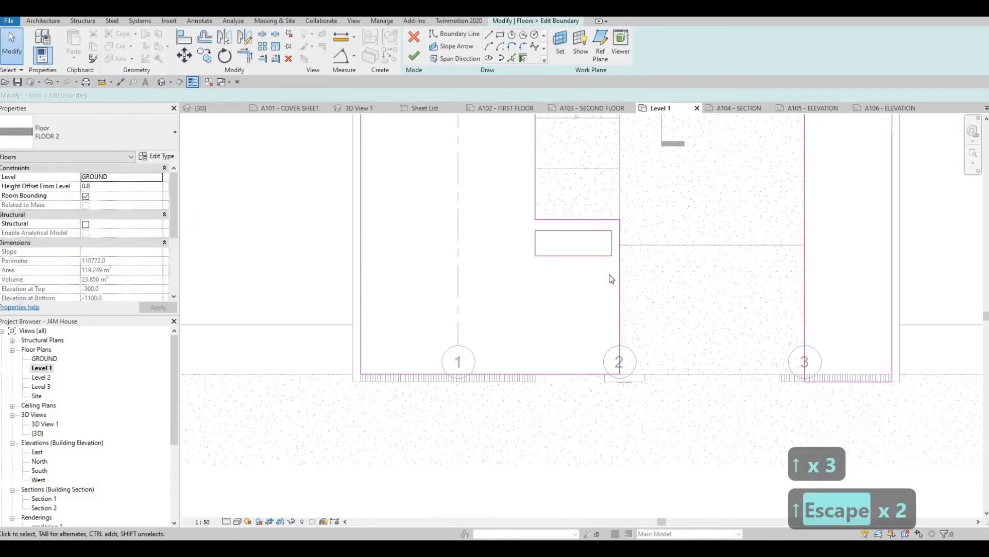
- Copy the rectangle straight toward the road, leaving a narrow gap between the two openings
left_click_drag(610, 277, 510, 223)
left_click(205, 56)
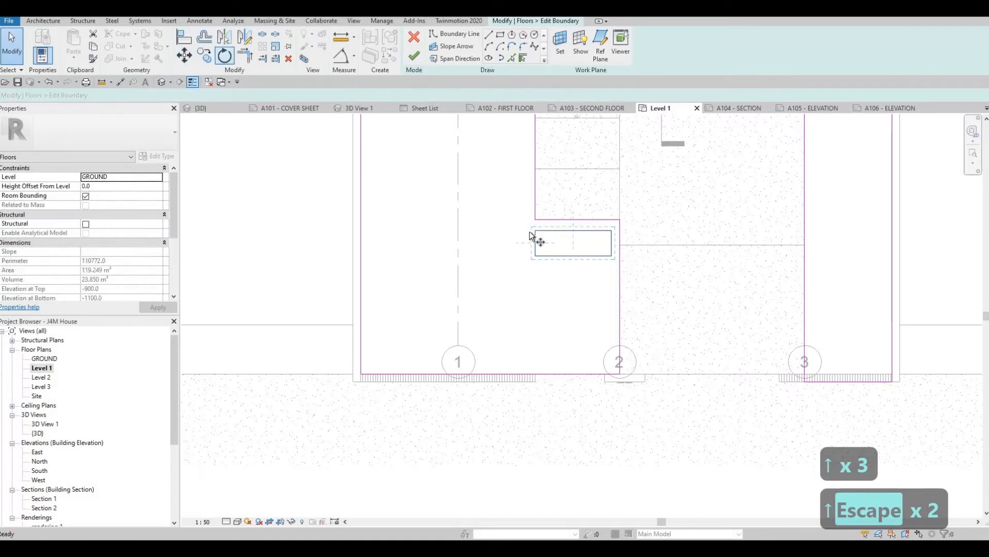
left_click(535, 231)
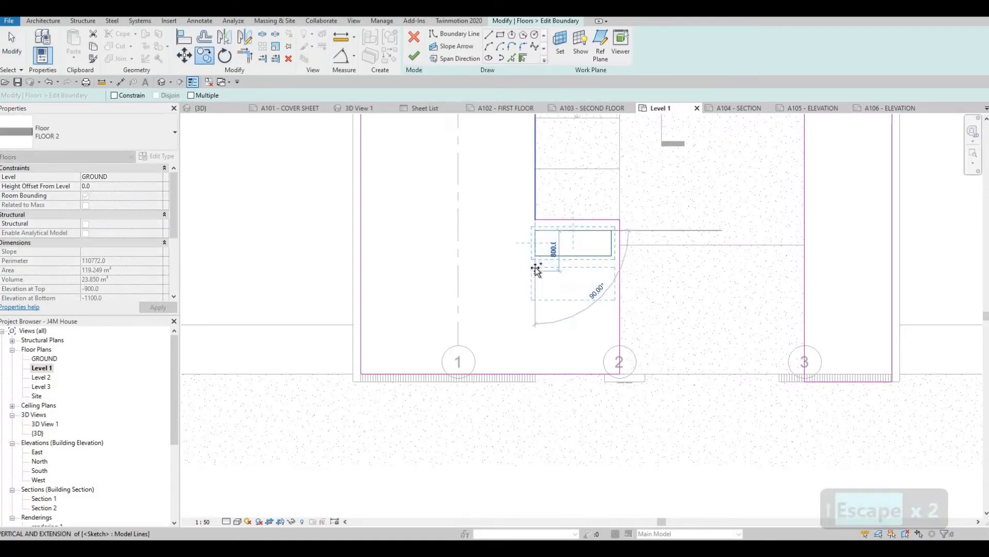
left_click(536, 266)
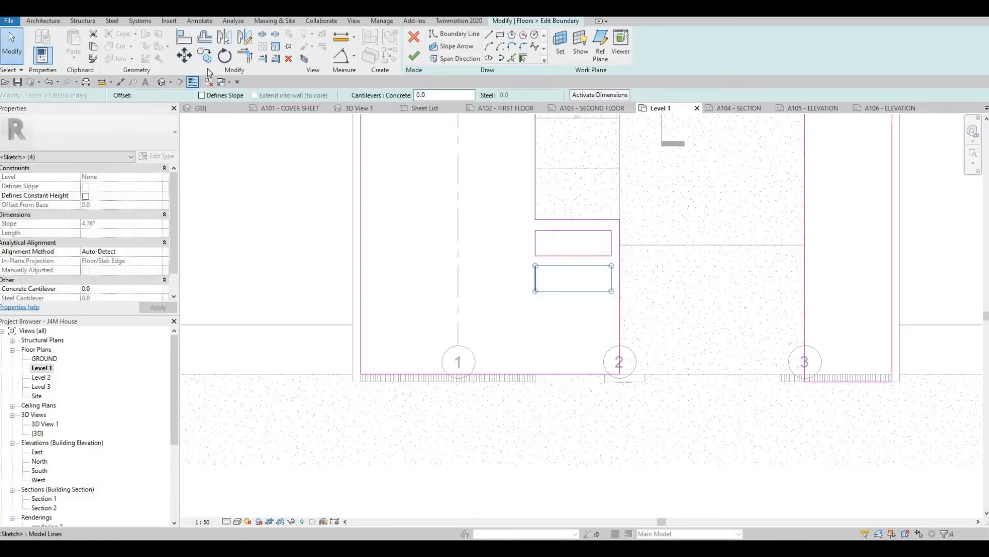
- Add two more copies of the rectangle toward the road at the same spacing, making a row of four
key("c")
key("o")
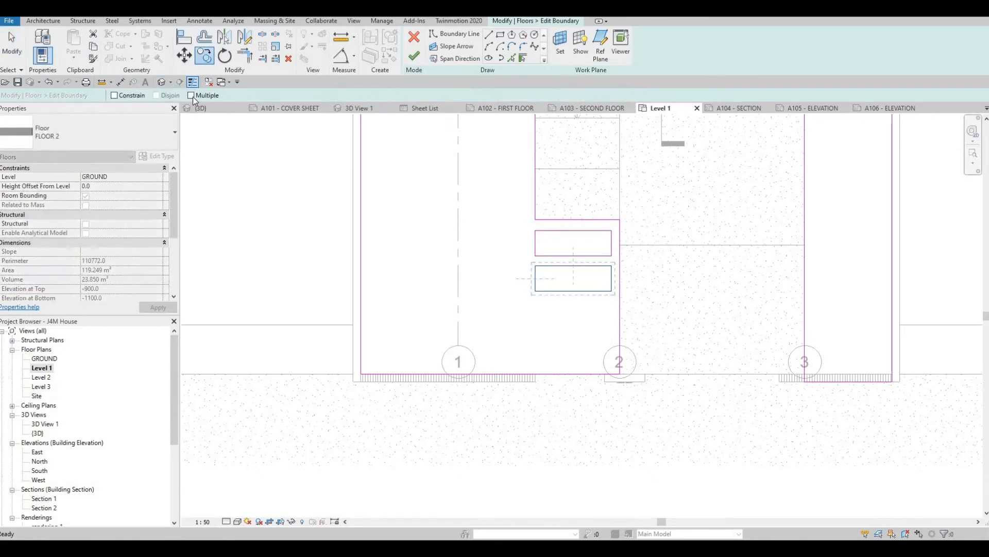
left_click(535, 291)
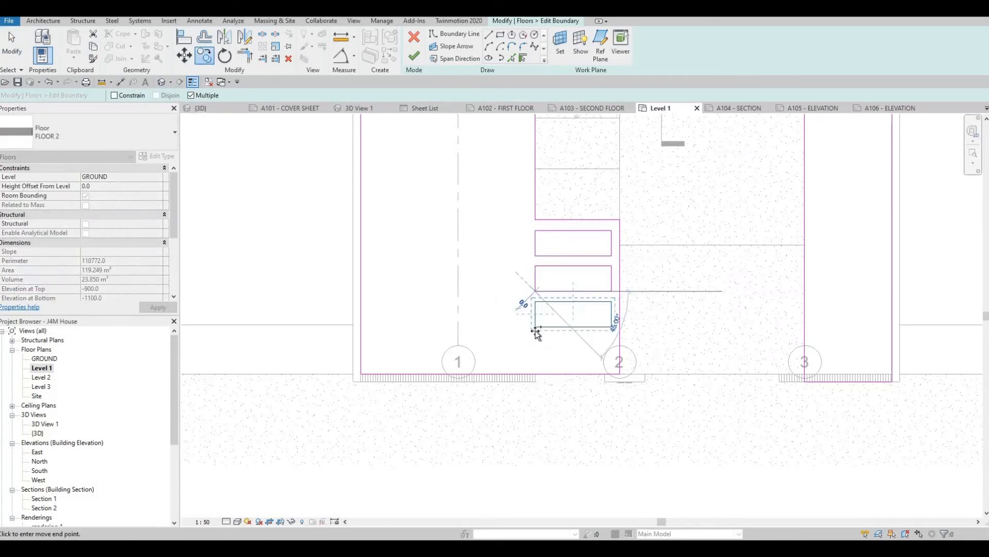
left_click(536, 328)
key("Escape")
key("Escape")
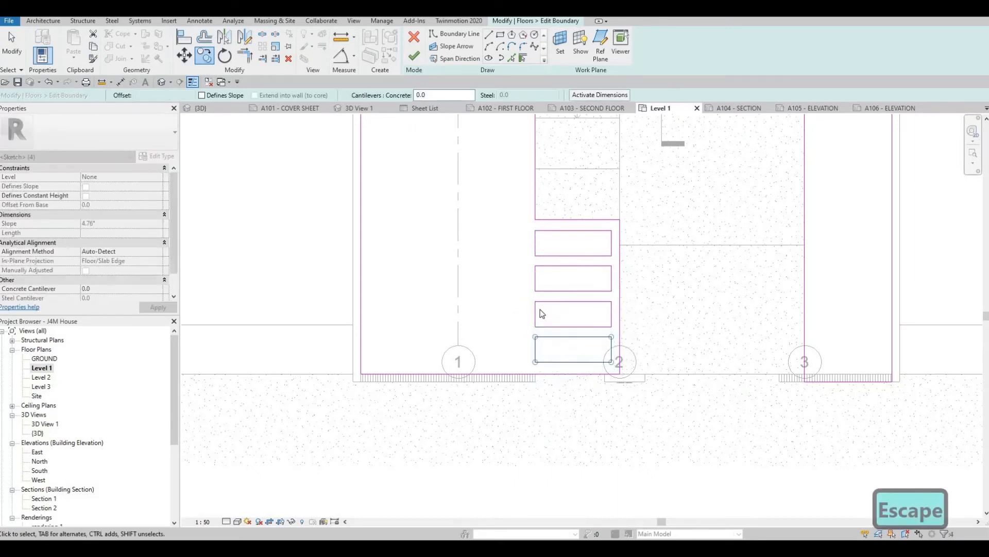
- Copy all four rectangles and paste them into the side yard beside the living room, between the boundary wall and grid 1
scroll(511, 327, "down", 2)
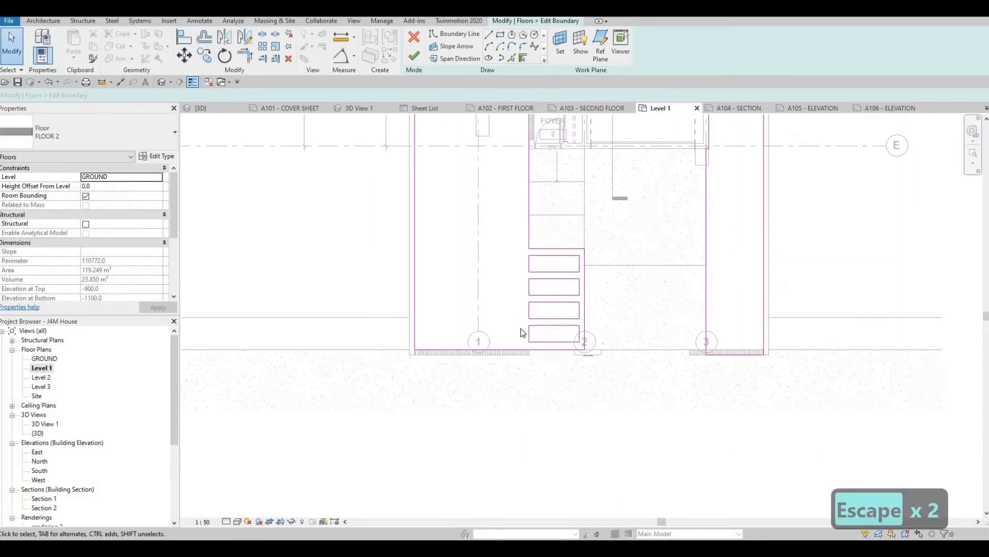
scroll(526, 309, "up", 2)
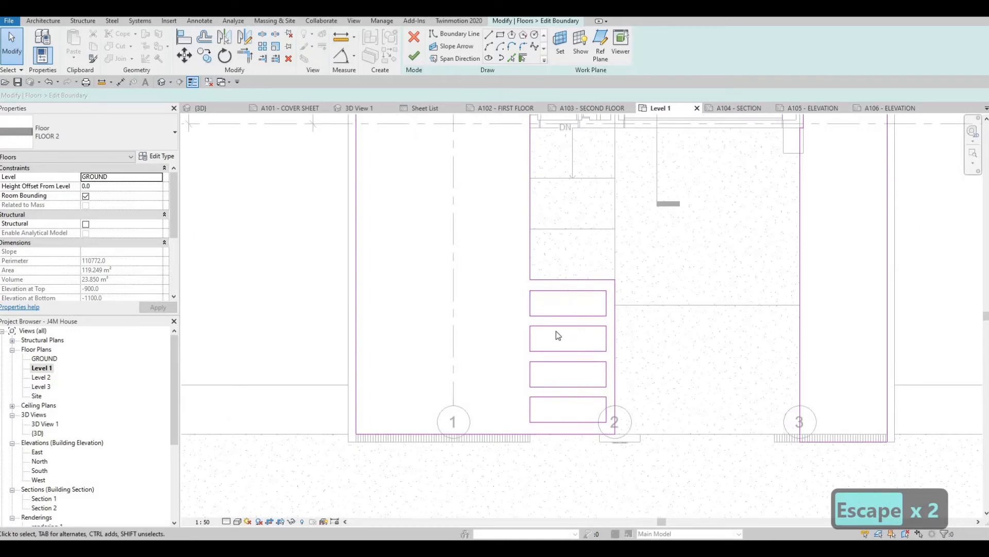
key("Escape")
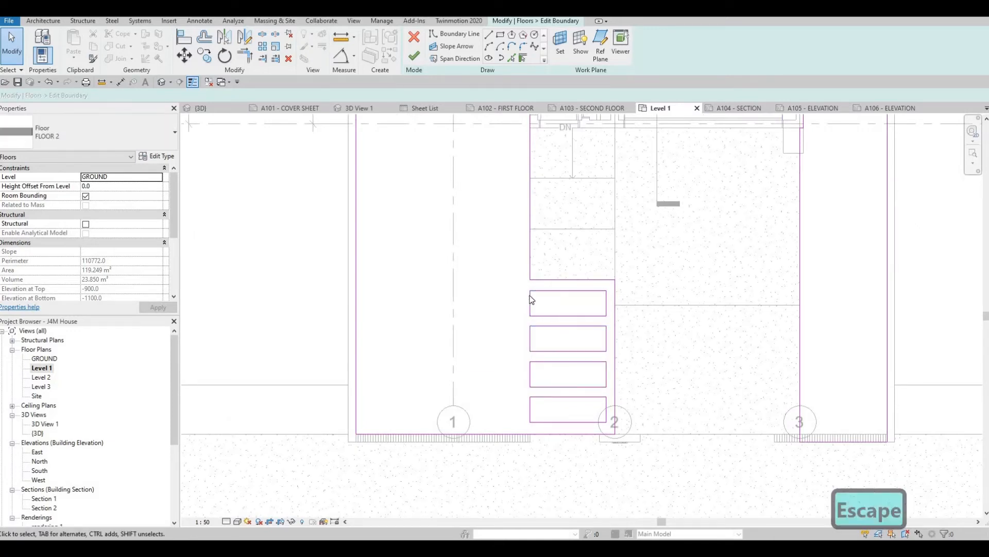
left_click_drag(521, 284, 612, 420)
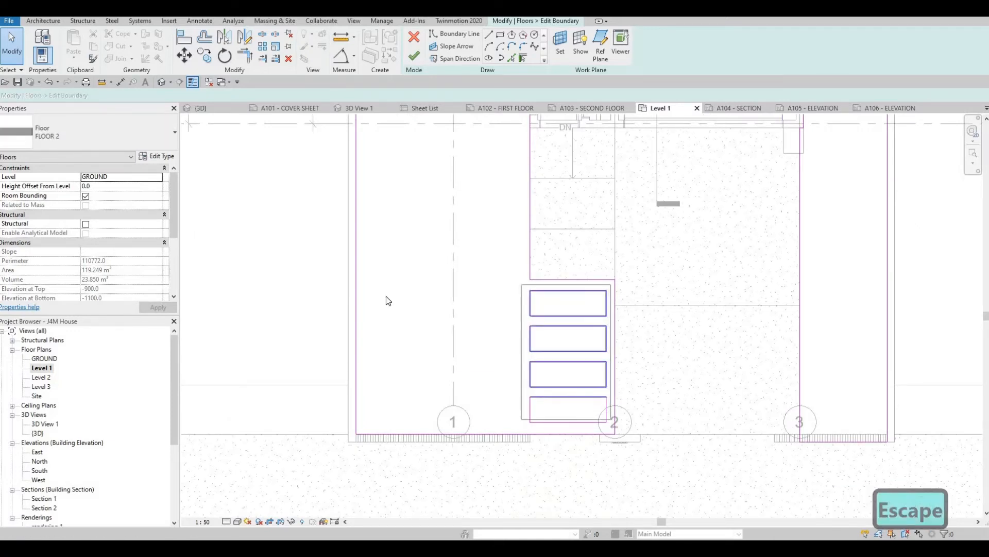
key("ctrl+c")
key("ctrl+v")
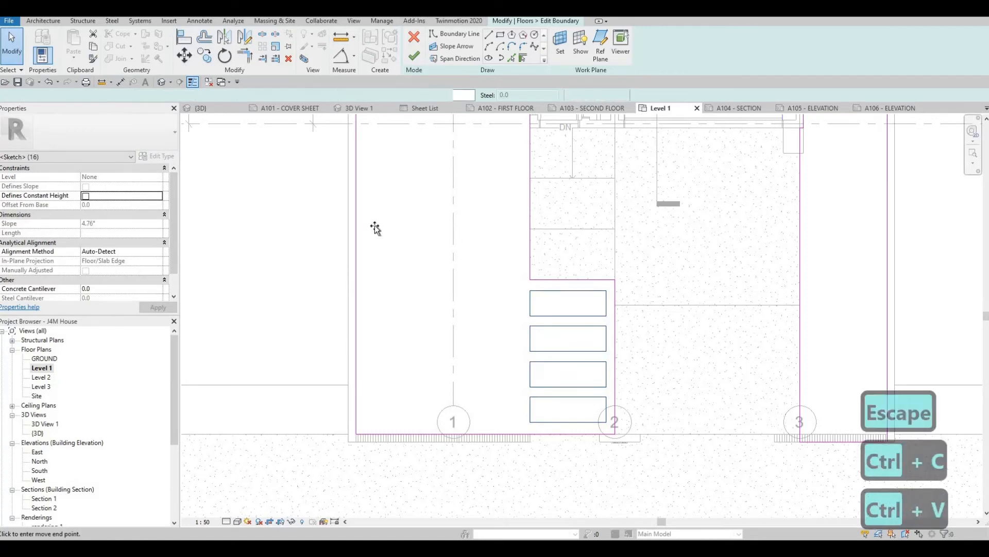
middle_click_drag(401, 196, 427, 405)
scroll(426, 405, "down", 1)
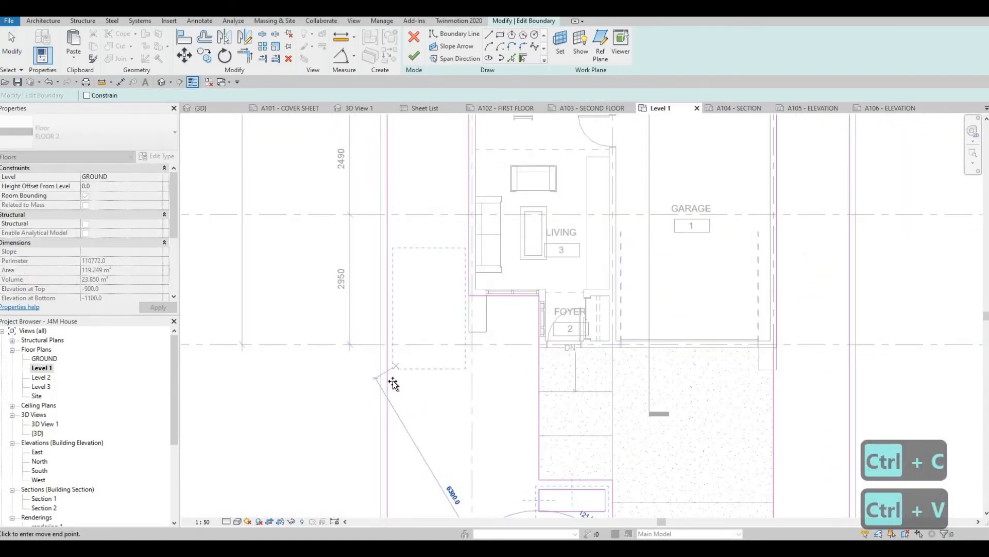
left_click(437, 380)
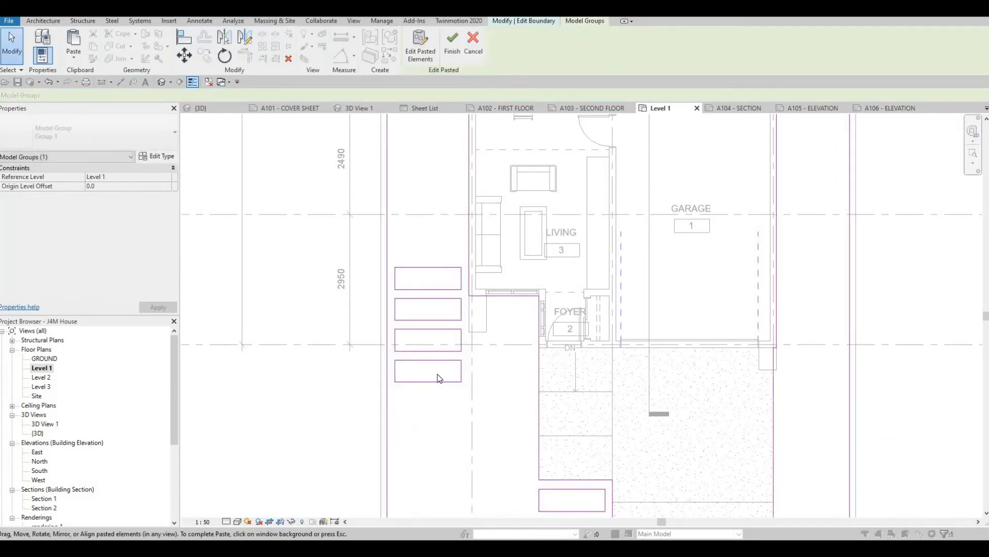
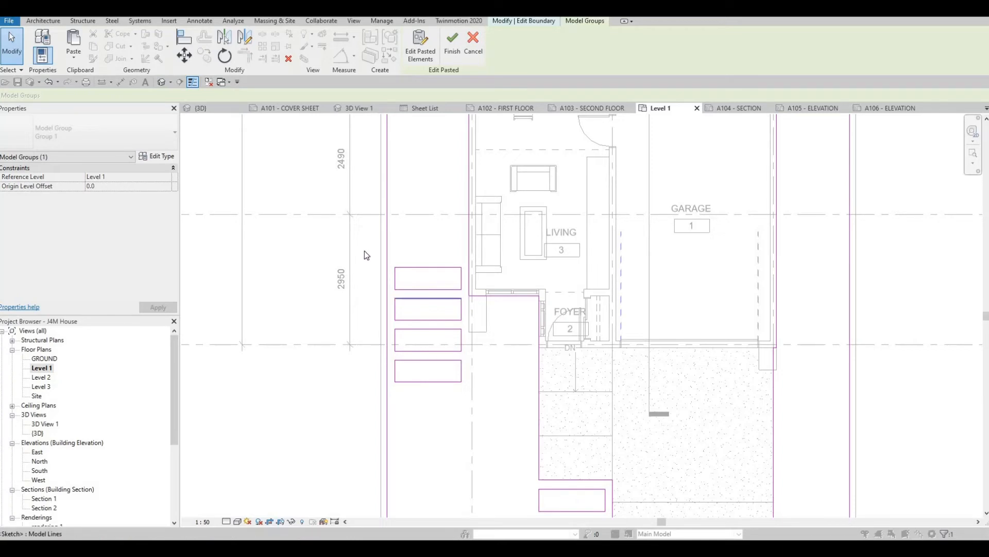
- Nudge the four pasted side-yard rectangles slightly toward the road
key("Escape")
mouse_move(364, 251)
left_mouse_down()
mouse_move(494, 395)
mouse_move(490, 404)
left_mouse_up()
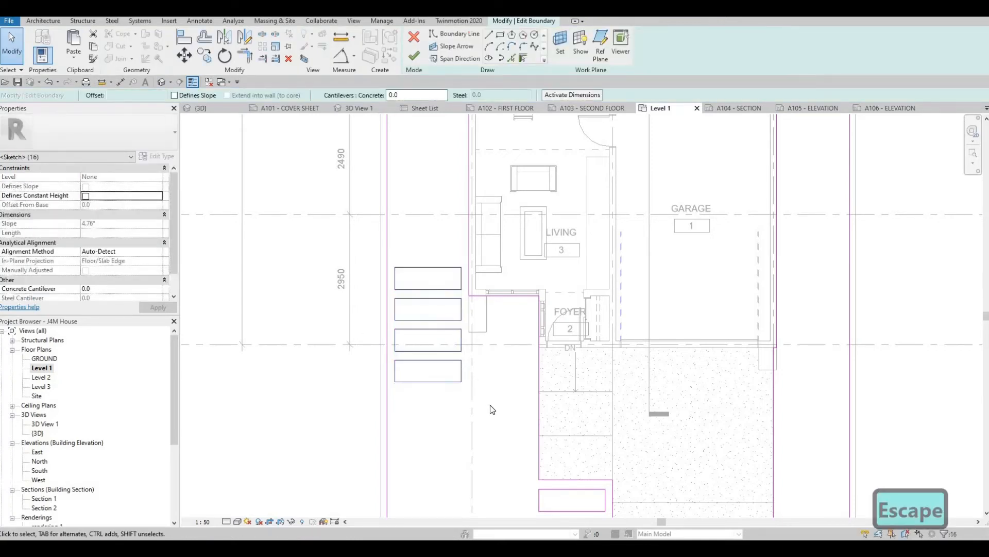
key("Down")
key("Down")
key("Down")
key("Down")
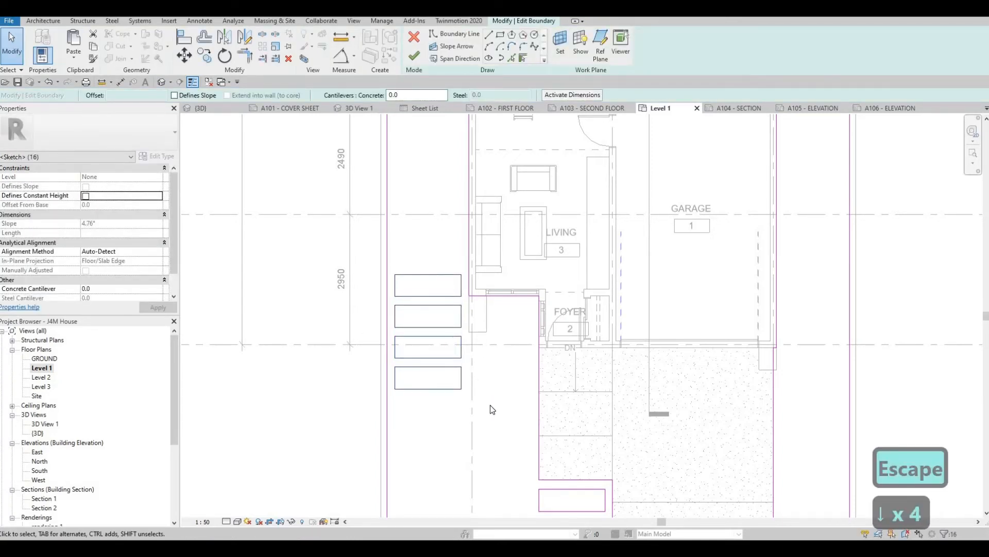
key("Down")
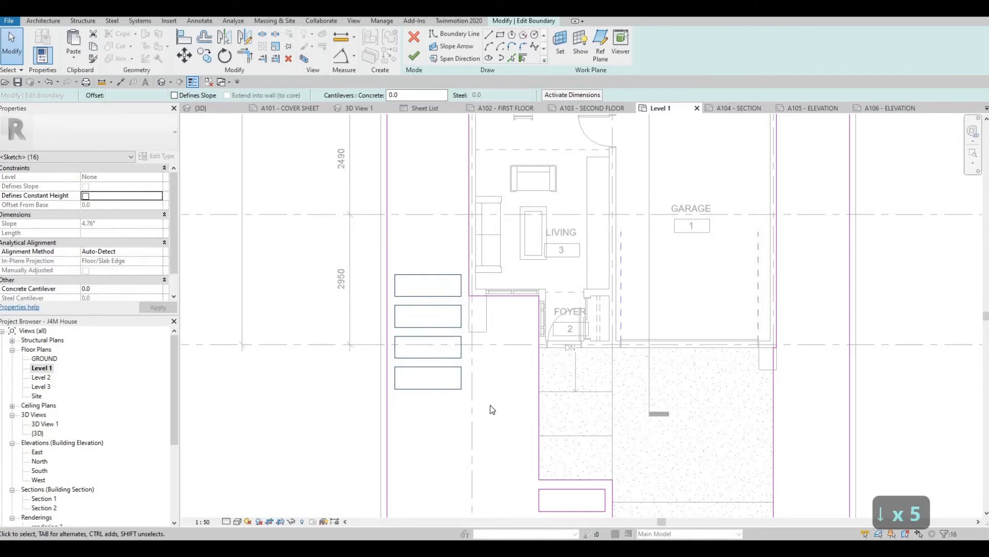
key("Escape")
key("Escape")
key("Escape")
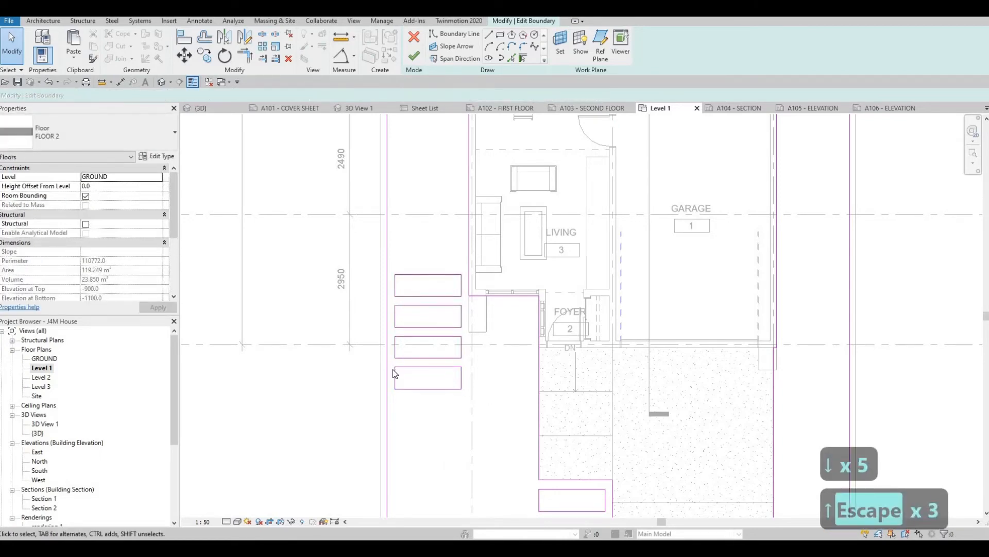
- Copy the side-yard rectangle nearest the road about 1600 mm sideways, into the space between it and the entry walkway
key("Tab")
left_click(395, 376)
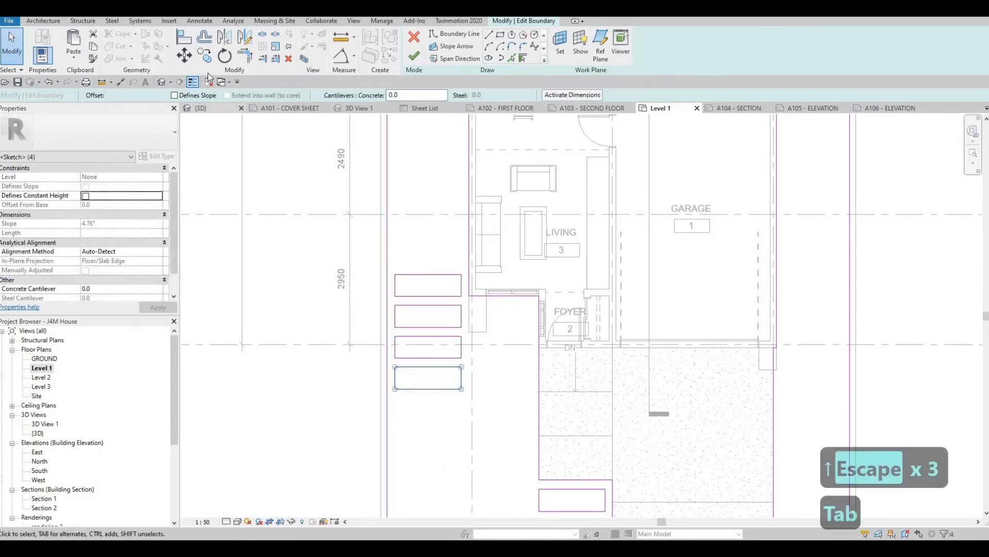
key("m")
key("v")
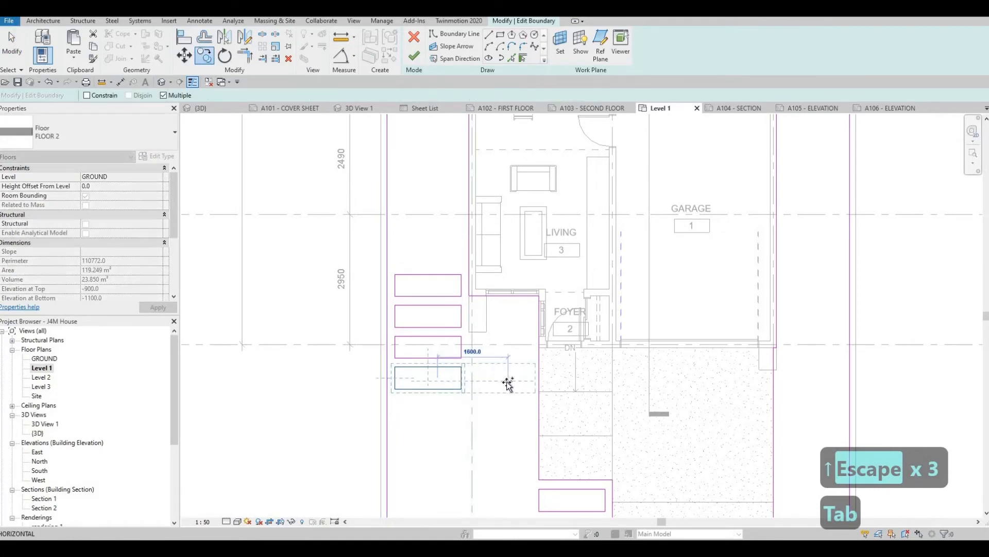
left_click(508, 384)
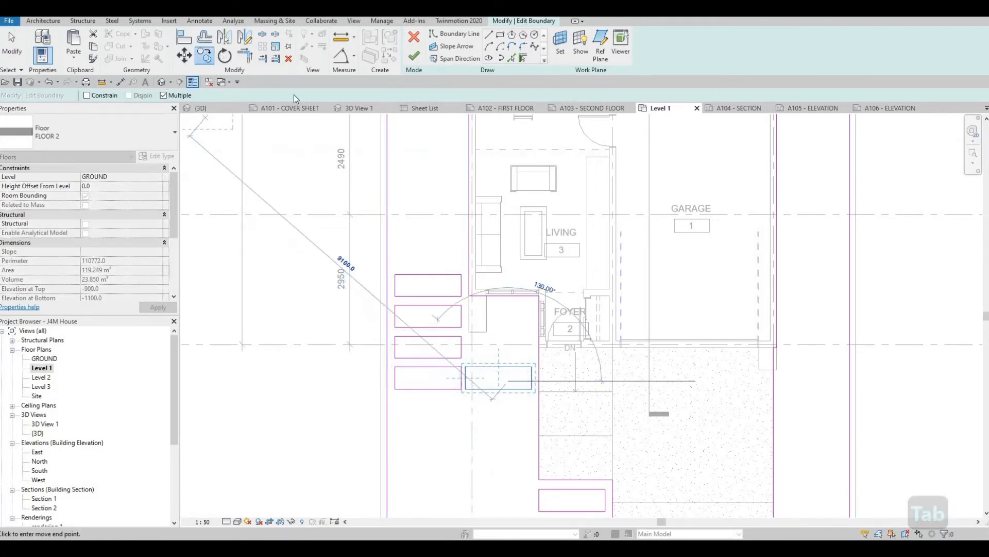
- Rotate the copied rectangle 90° about its centre so it runs lengthwise toward the road
key("r")
key("o")
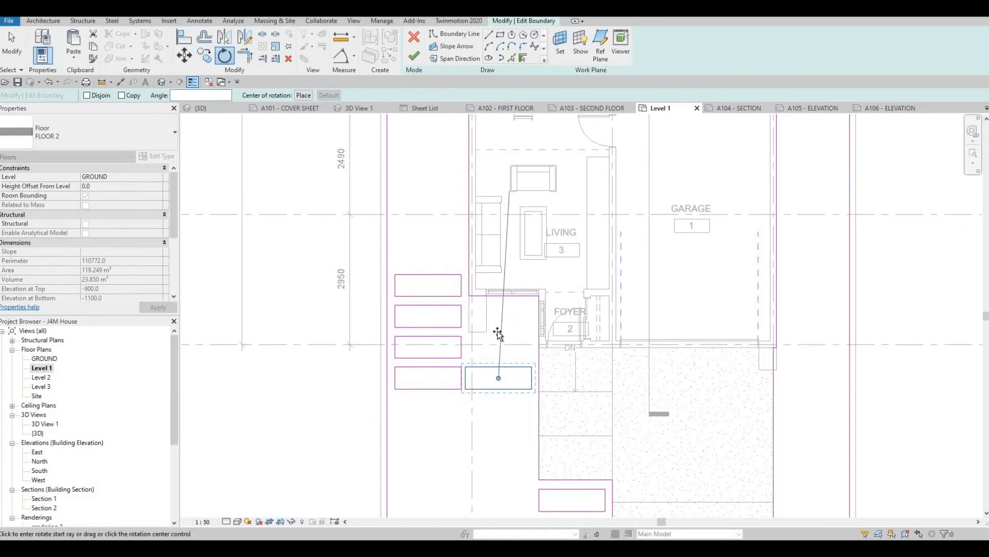
left_click(498, 334)
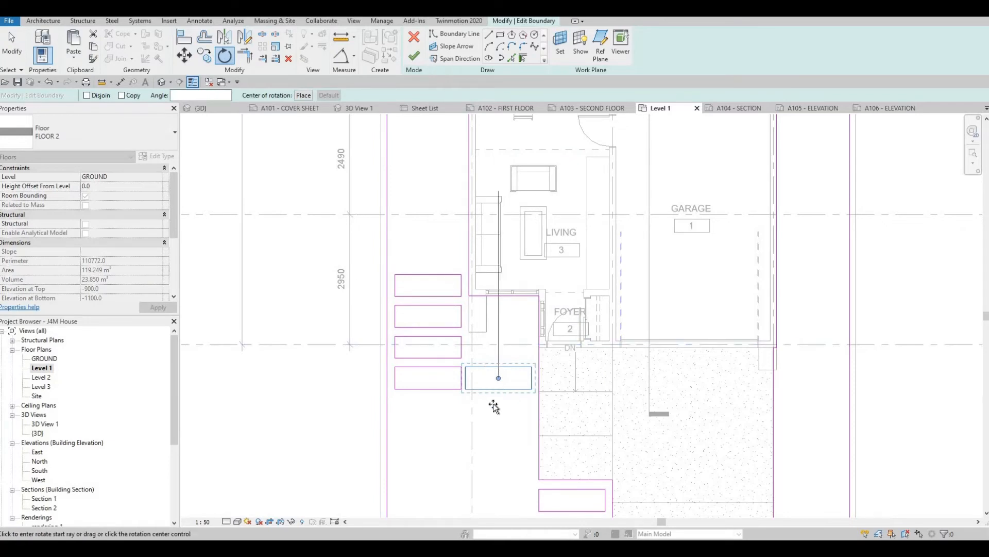
left_click(361, 383)
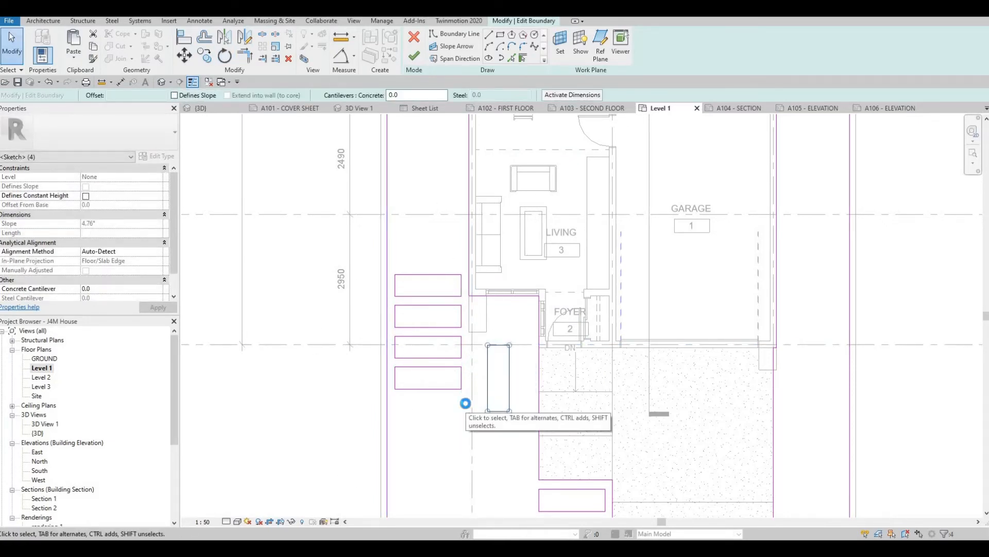
- Nudge the rotated rectangle closer to the entry walkway and down toward the road, until it overlaps the level of the first walkway opening
key("Right")
key("Right")
key("Right")
key("Right")
key("Right")
key("Right")
key("Right")
key("Right")
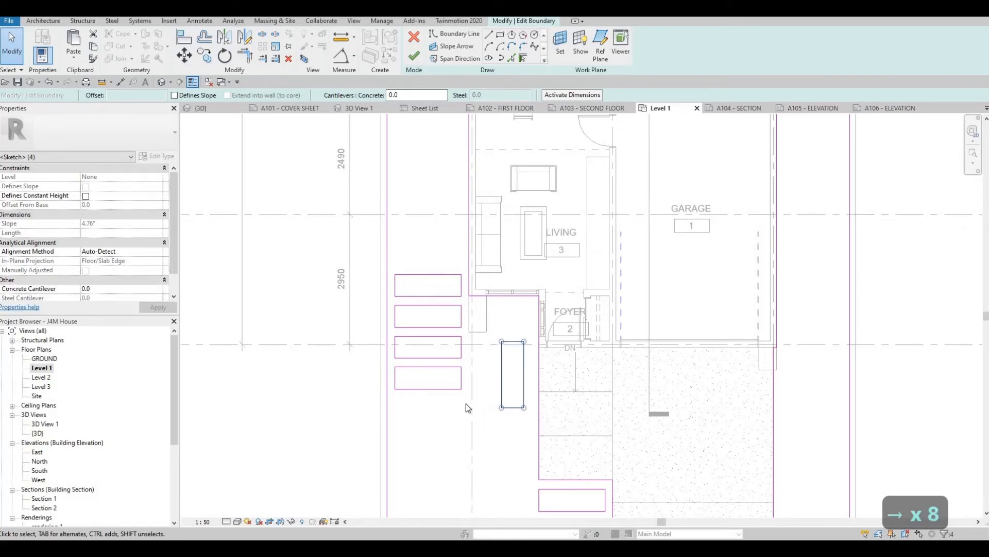
key("Up")
key("Up")
key("Up")
key("Right")
key("Up")
key("Up")
key("Up")
key("Up")
key("Down")
key("Down")
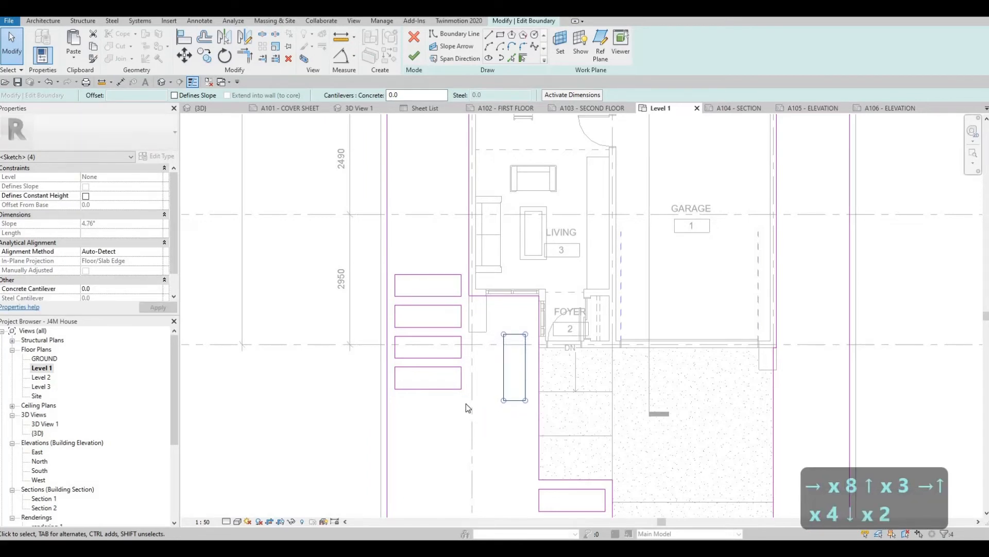
key("Down")
key("Down")
key("Down")
key("Down")
key("Down")
key("Right")
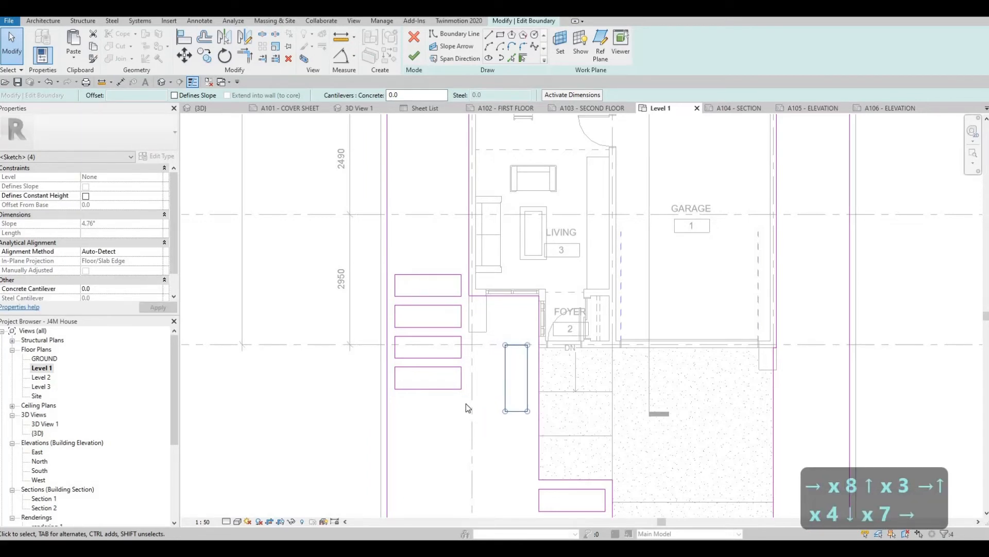
key("Down")
key("Down")
key("Down")
key("Down")
key("Down")
key("Down")
key("Down")
key("Down")
key("Down")
key("Down")
key("Down")
key("Down")
key("Down")
key("Down")
key("Down")
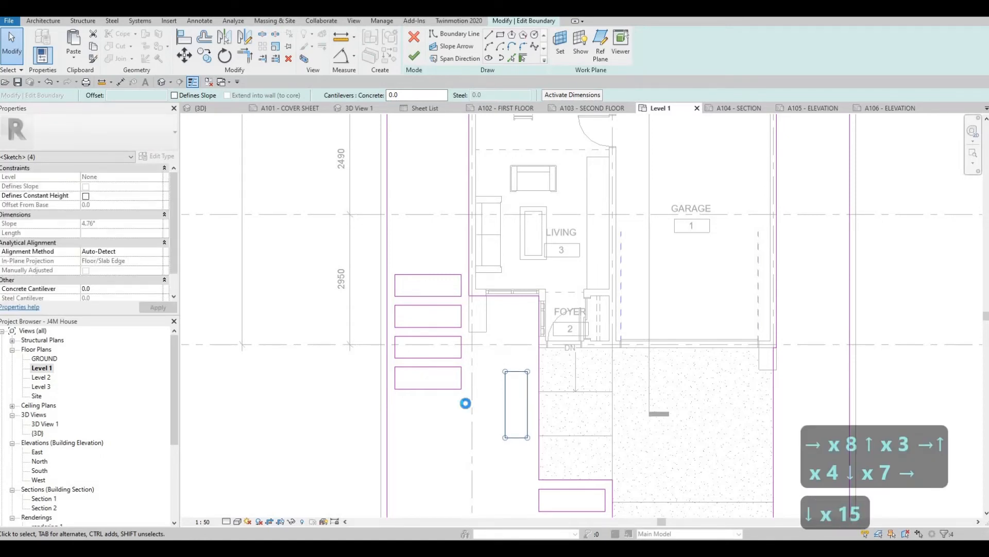
key("Down")
key("Down")
key("Down")
key("Down")
key("Down")
key("Down")
key("Down")
key("Down")
key("Down")
key("Down")
key("Down")
key("Down")
key("Down")
key("Down")
key("Down")
key("Down")
key("Down")
key("Down")
key("Down")
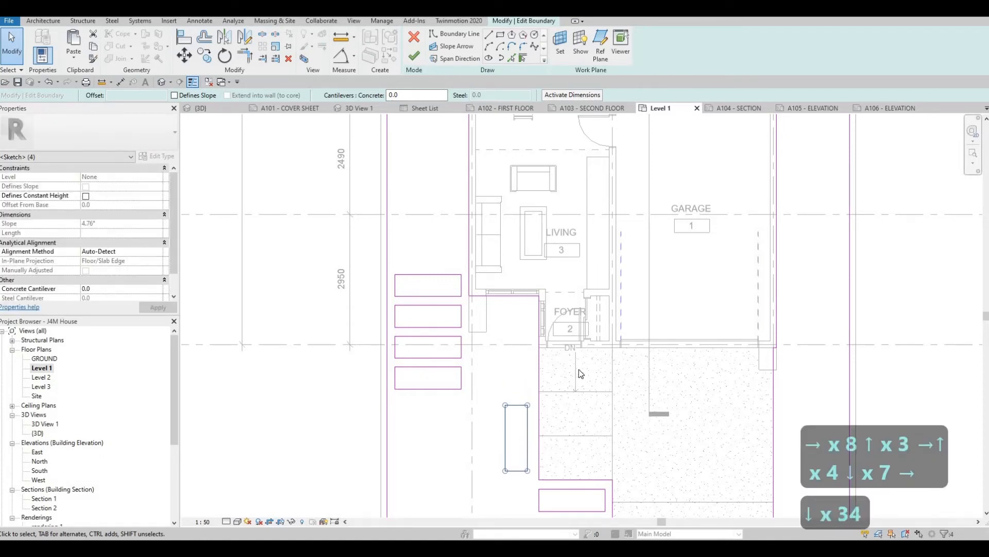
scroll(579, 370, "down", 2)
middle_click_drag(579, 371, 568, 241)
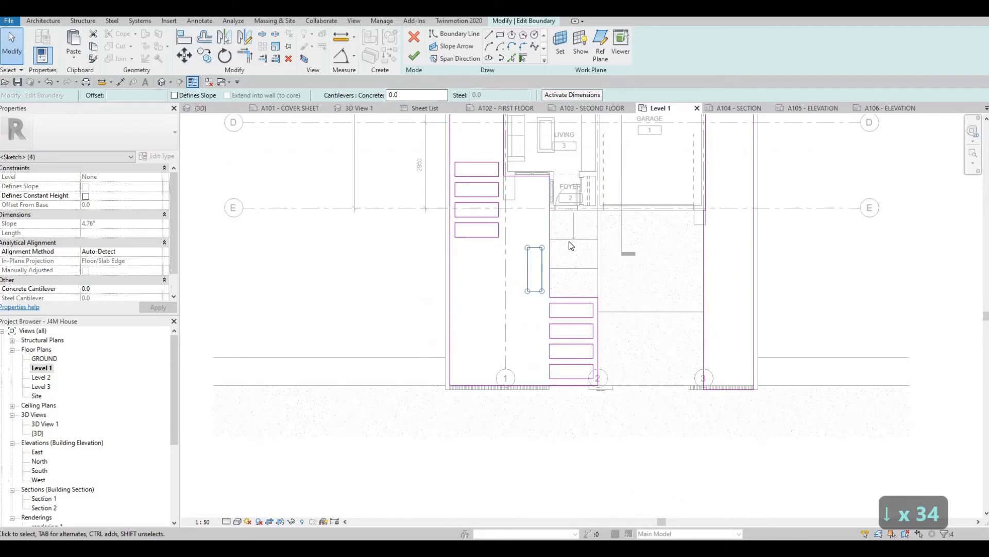
key("Down")
key("Down")
key("Down")
key("Down")
key("Down")
key("Down")
key("Down")
key("Down")
key("Down")
key("Down")
key("Down")
key("Down")
key("Down")
key("Down")
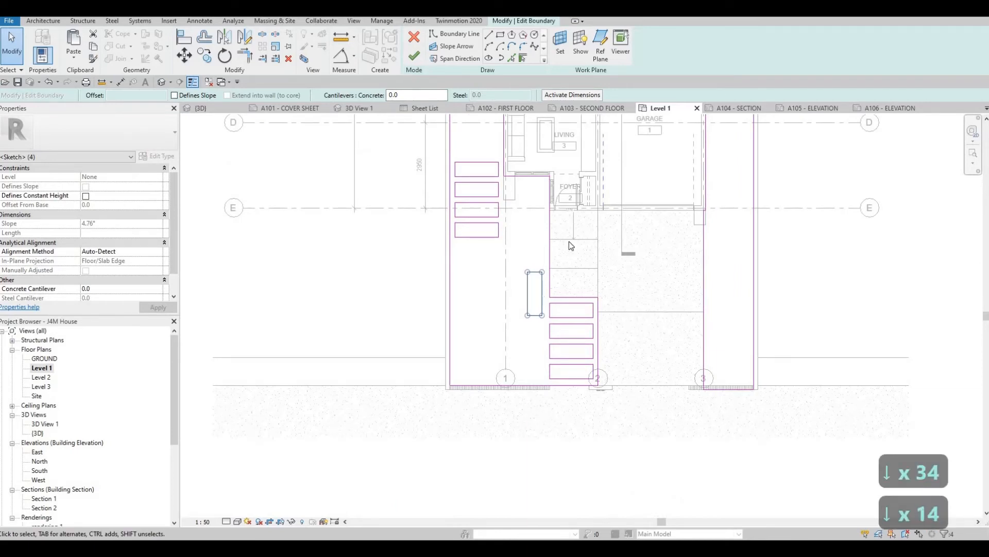
key("Down")
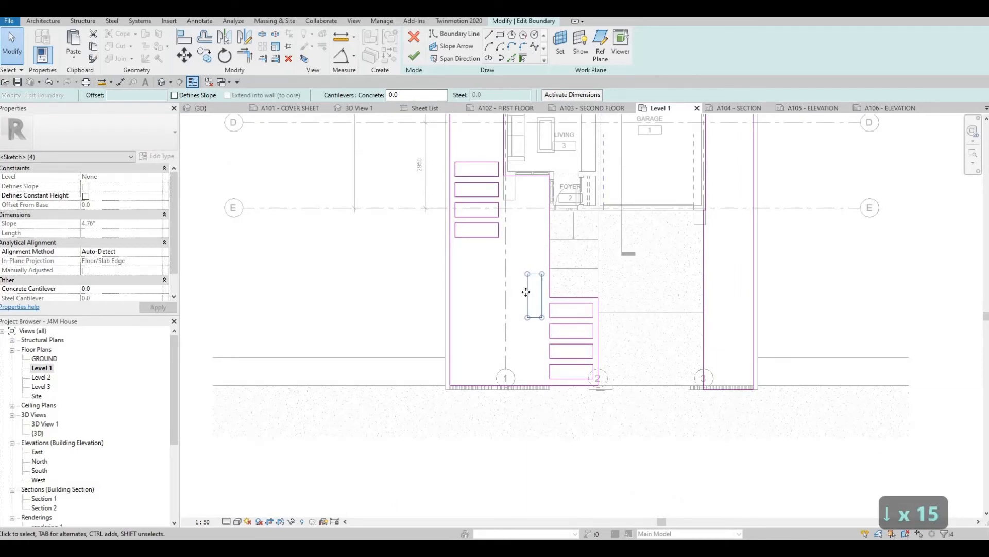
scroll(525, 296, "up", 2)
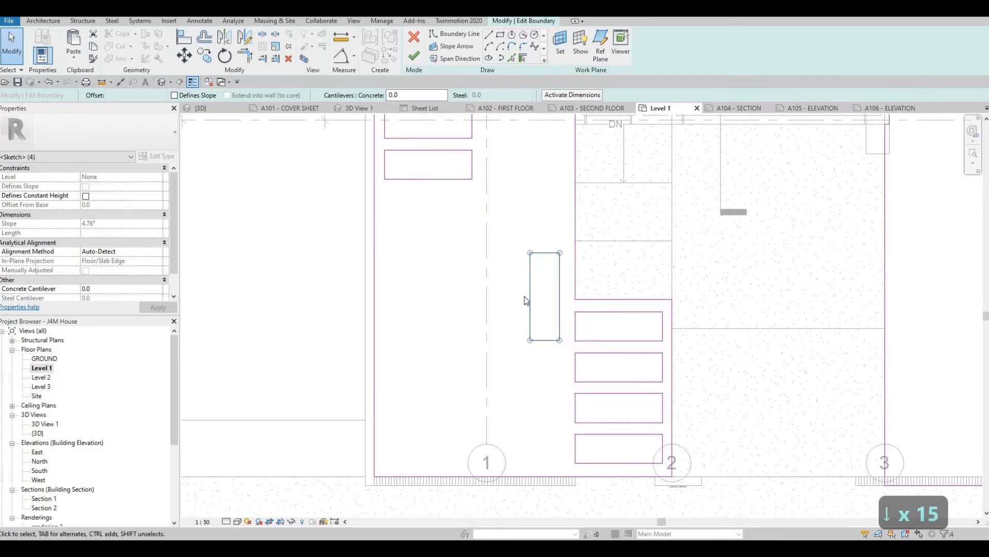
key("Escape")
key("Escape")
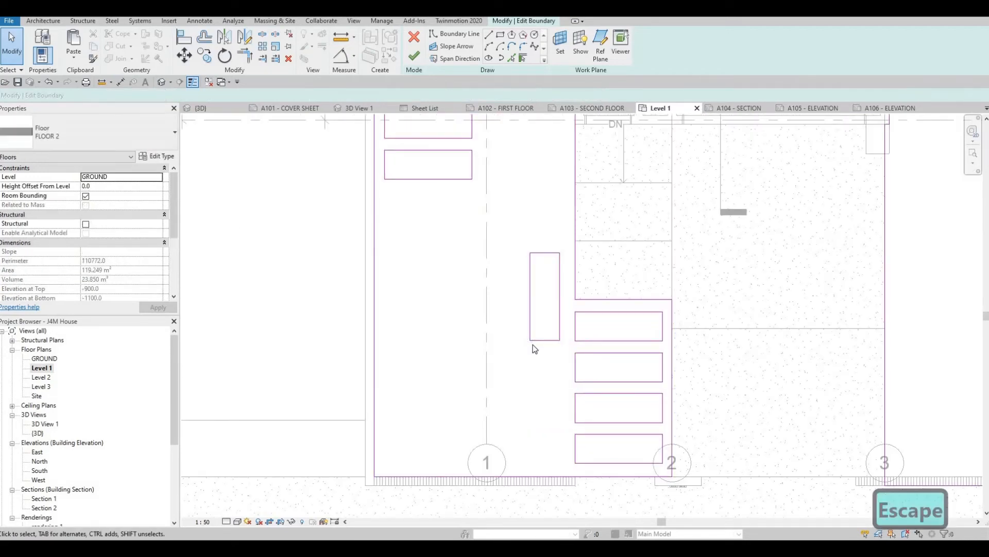
- Align the rotated rectangle's house-side edge with the house-side edge of the first walkway opening, shortening it to a square
key("a")
key("l")
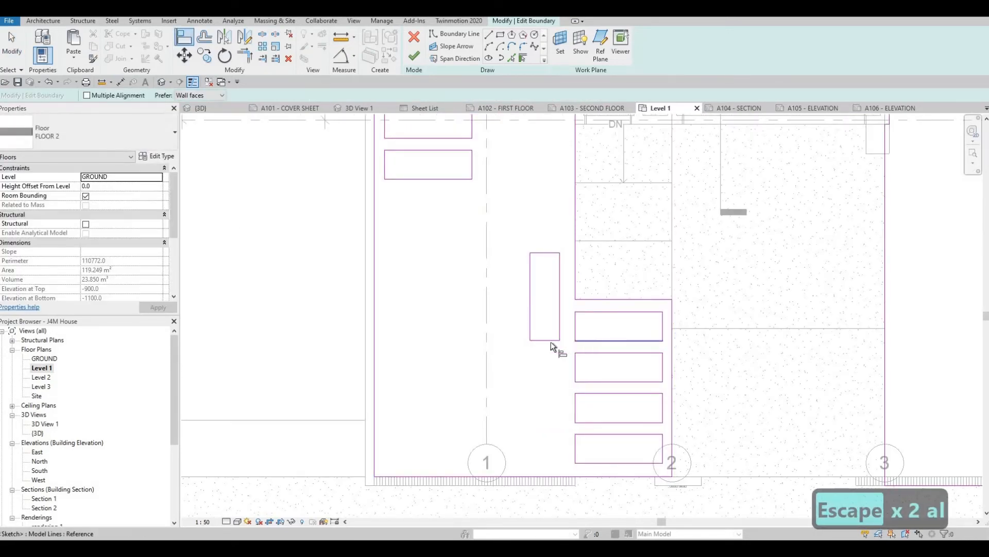
left_click(589, 311)
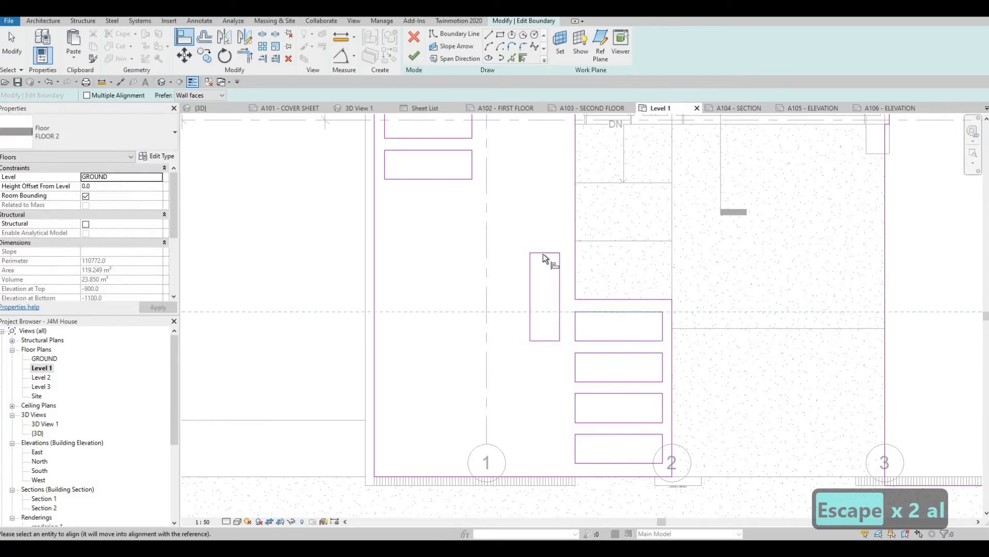
left_click(543, 253)
key("Escape")
- Move the four side-yard rectangles straight toward the road so the last one sits roughly level with the square opening
scroll(458, 287, "down", 2)
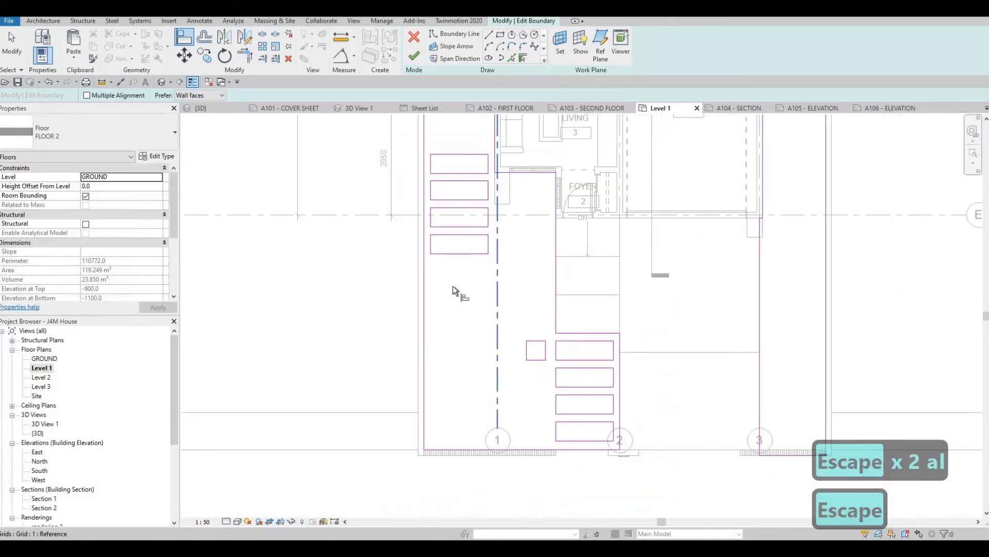
middle_click_drag(405, 152, 406, 164)
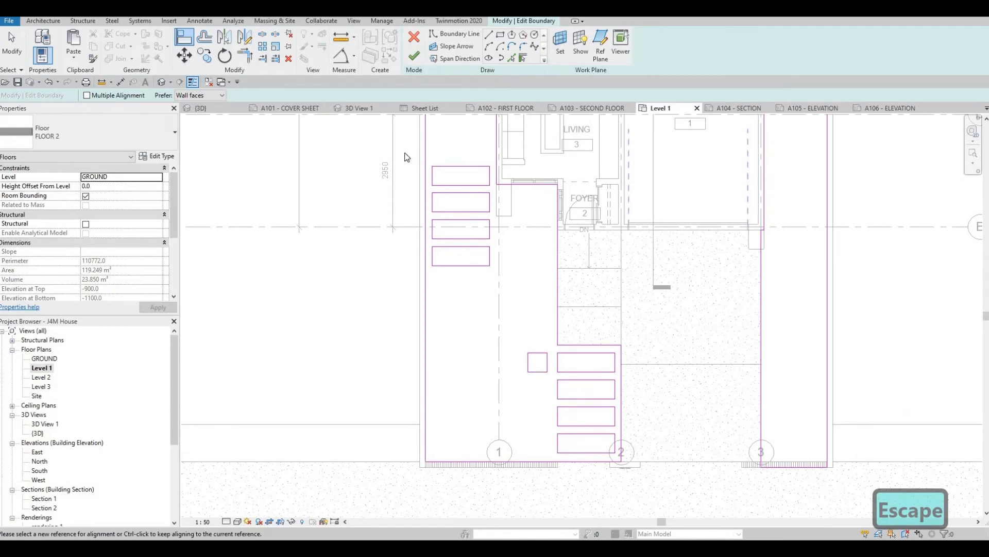
key("Escape")
key("Escape")
left_click_drag(404, 153, 504, 285)
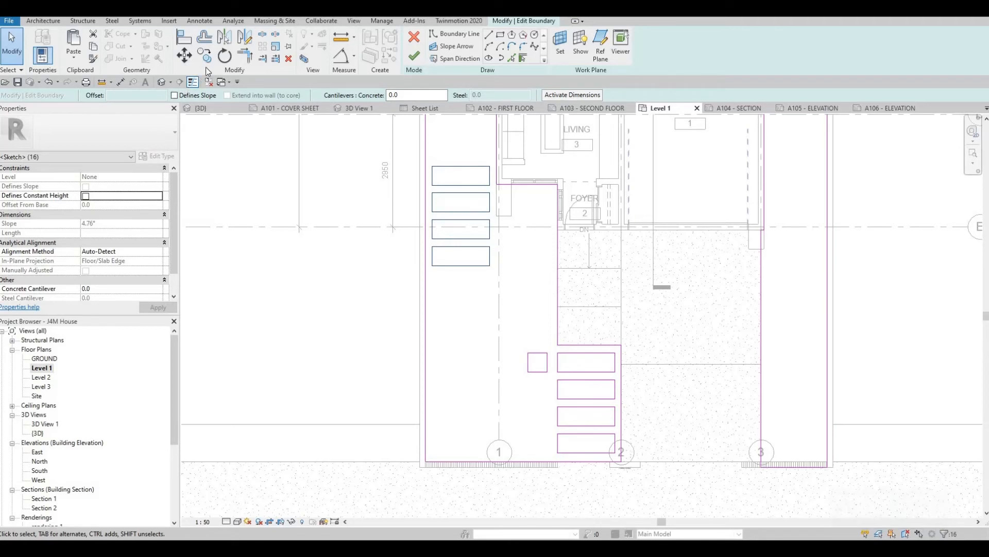
left_click(456, 228)
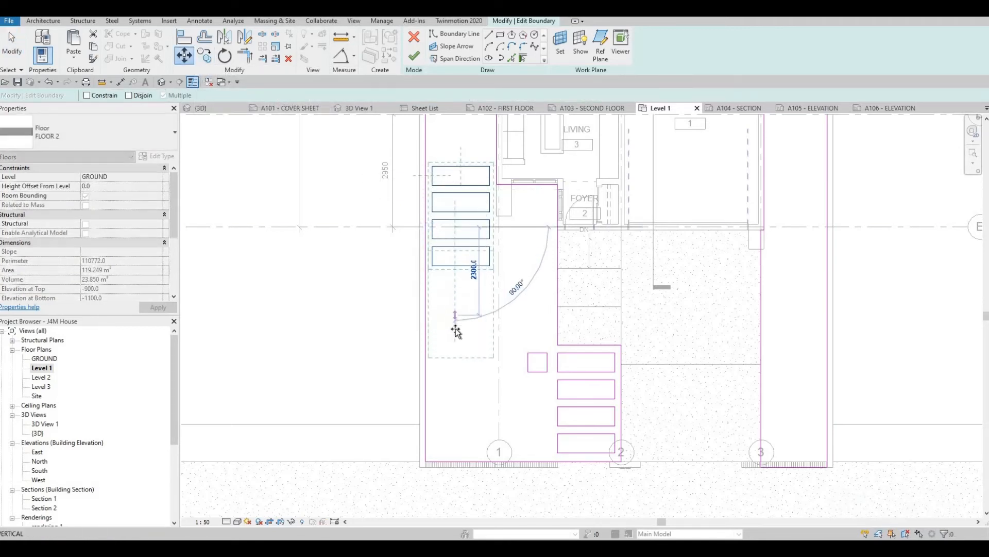
left_click(476, 357)
scroll(468, 382, "up", 3)
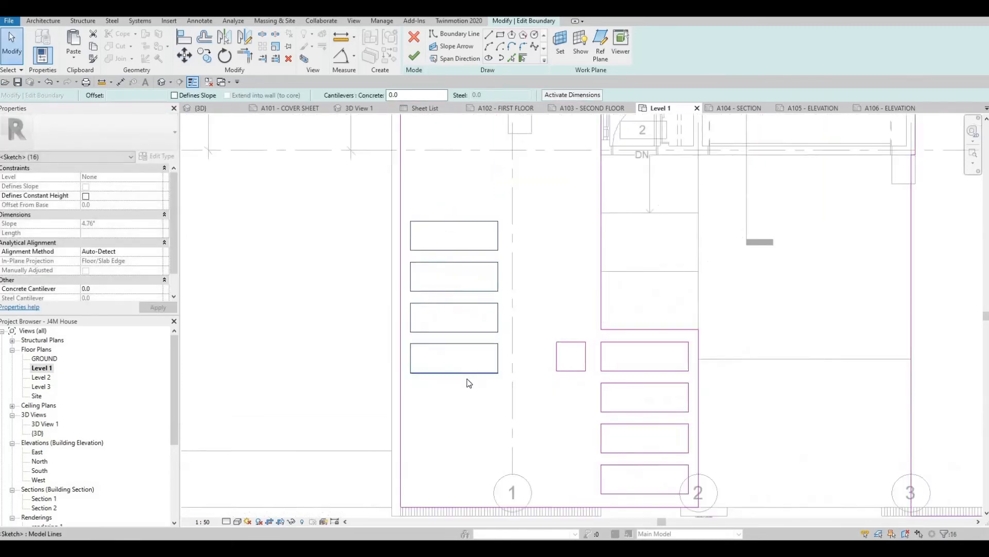
- Nudge the four side-yard rectangles slightly back toward the house to line the last one up with the square
key("Escape")
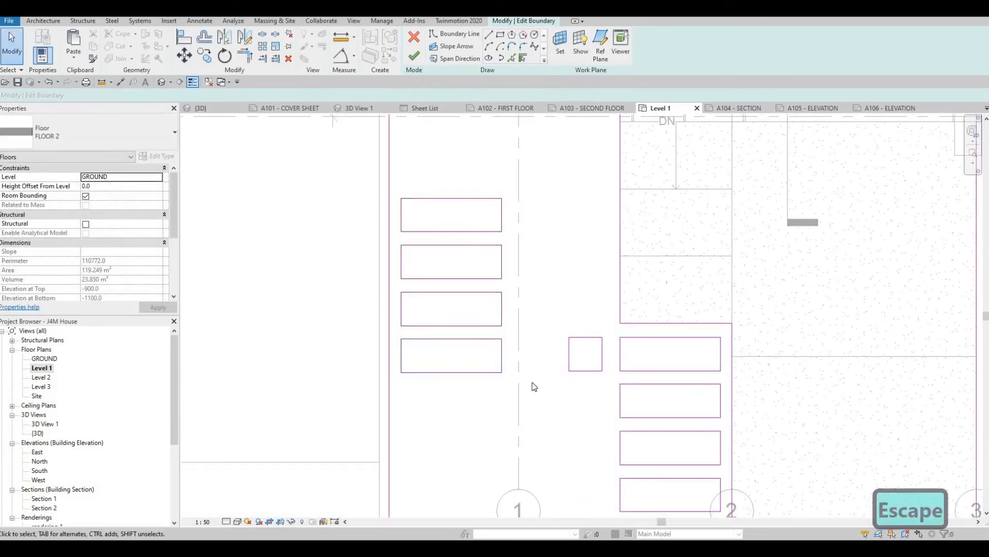
left_click(519, 406)
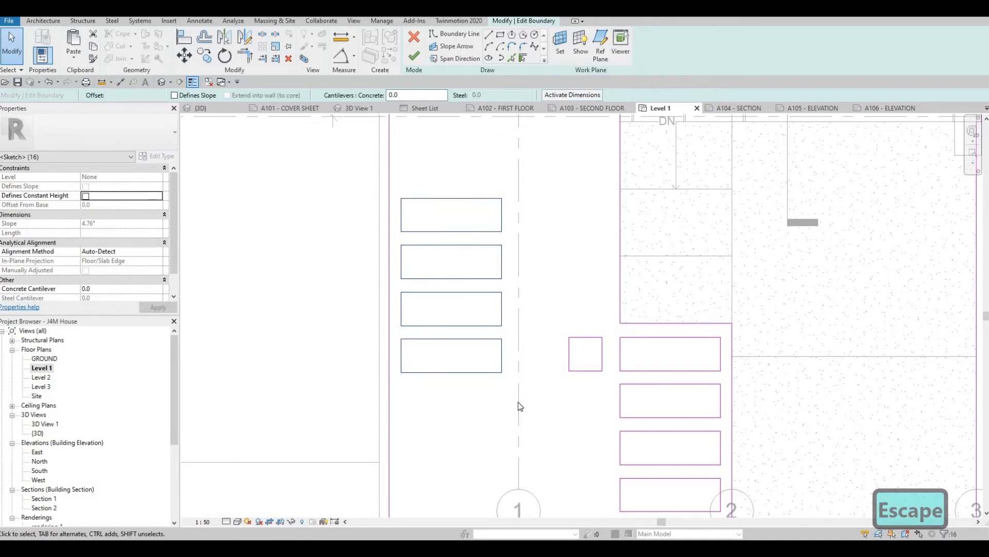
key("Up")
key("Up")
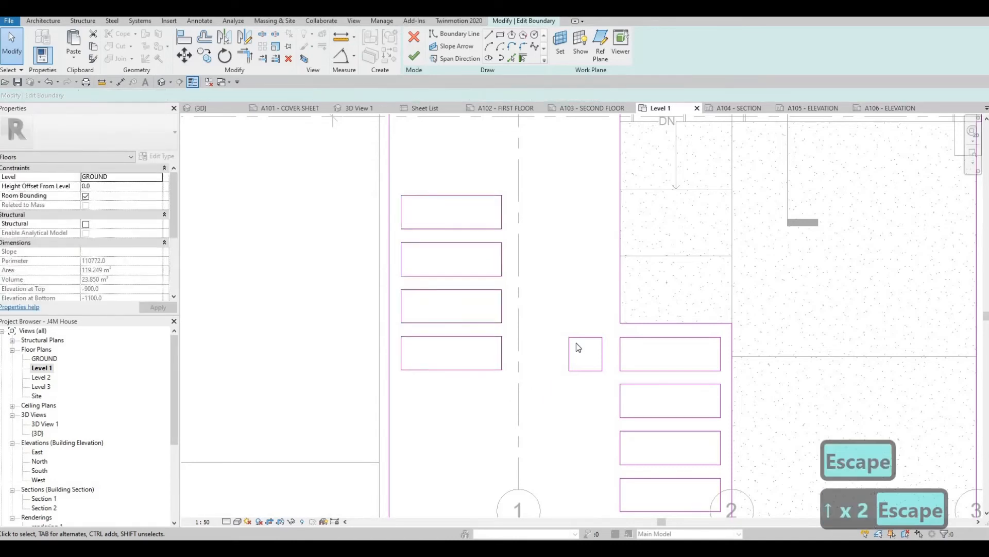
key("Escape")
- Copy the square opening about 750 mm sideways toward the side-yard row, placing its near edge on grid 1
left_click(612, 396)
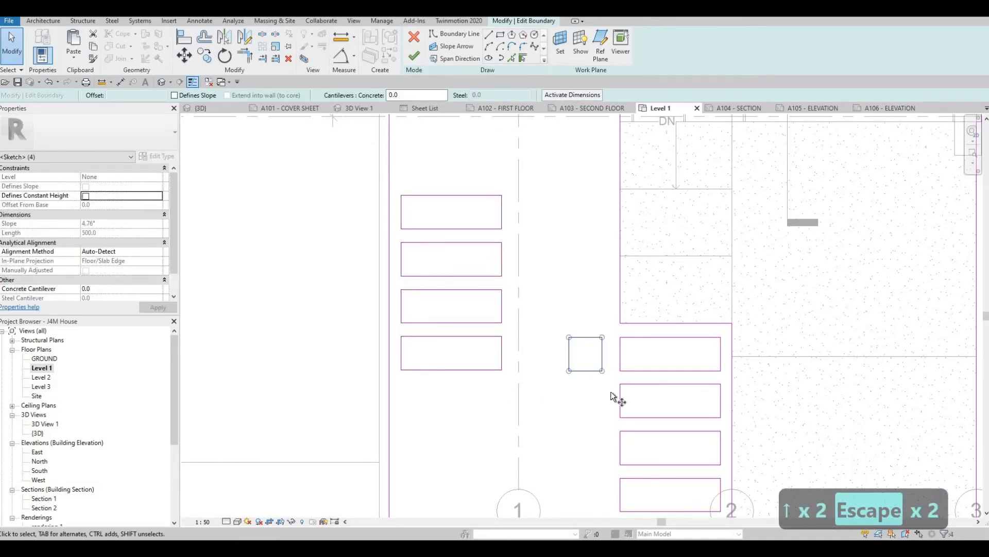
key("c")
key("o")
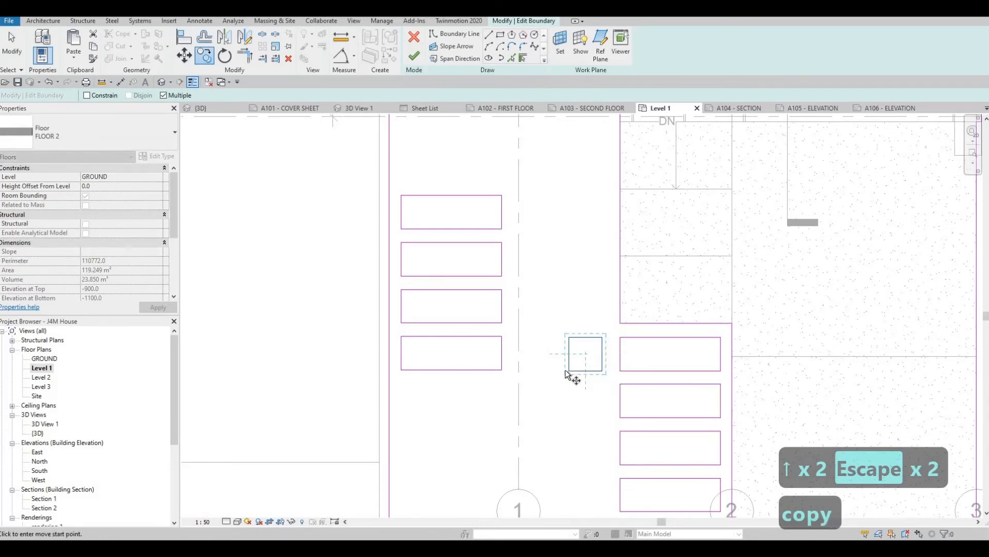
left_click(529, 370)
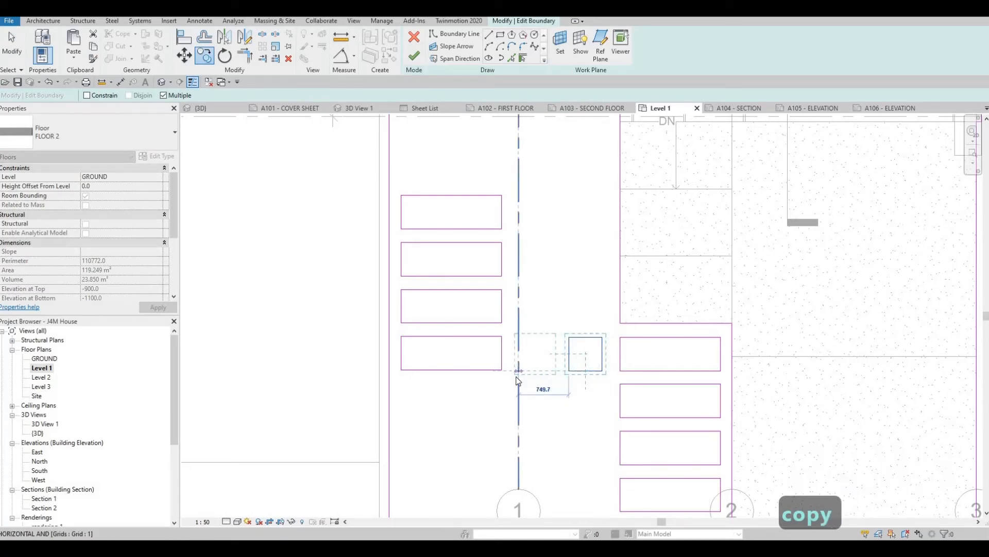
left_click(518, 378)
key("Escape")
key("Escape")
key("Escape")
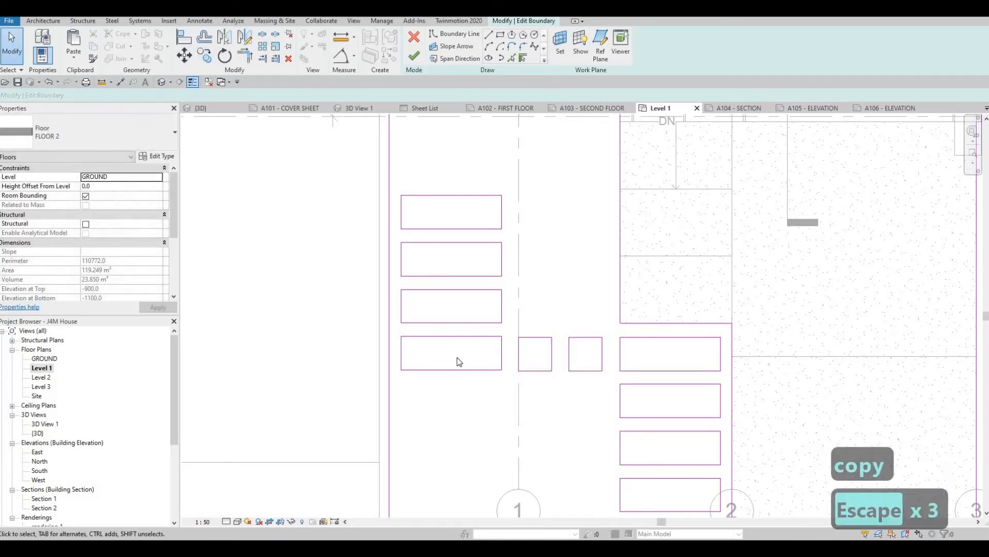
- Nudge the edge nearest grid 1 of the side-yard rectangle closest to the road, shortening that rectangle to 1420 mm
scroll(459, 361, "down", 2)
left_click(481, 357)
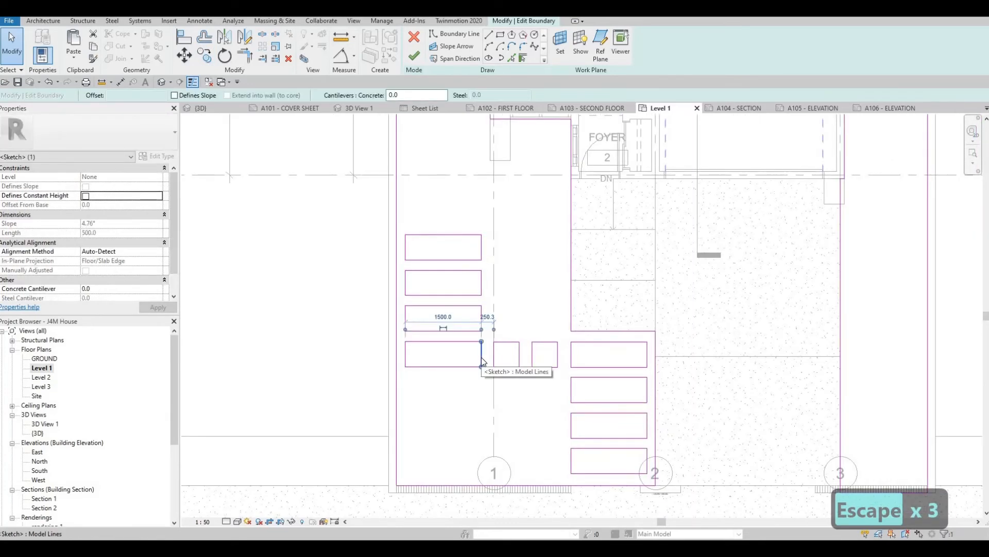
key("Left")
key("Left")
key("Left")
key("Left")
key("Left")
key("Left")
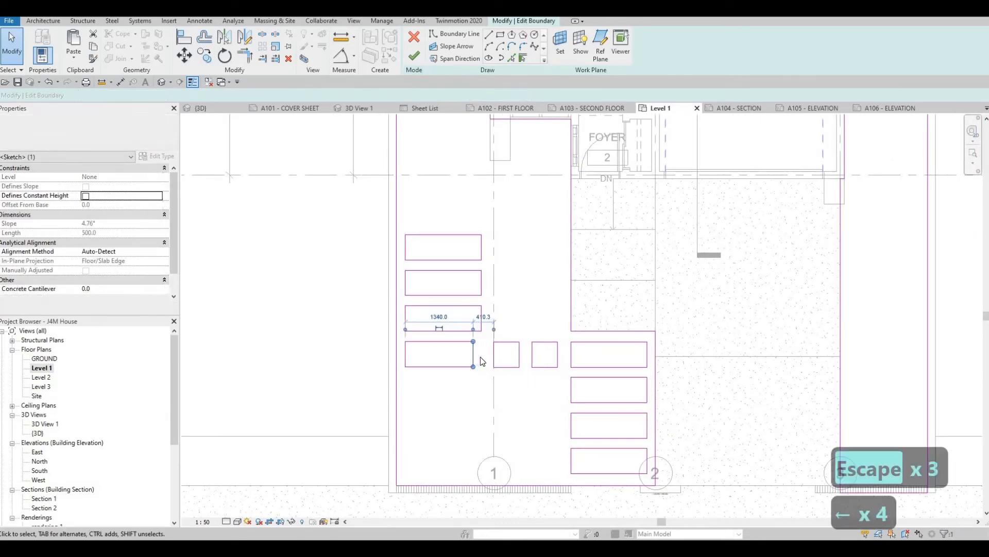
key("Right")
key("Right")
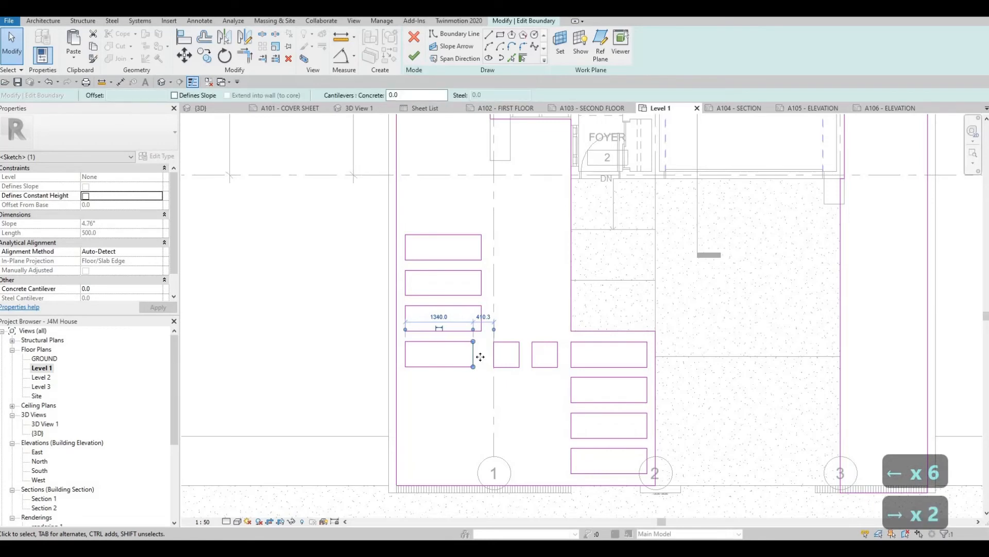
key("Right")
- Nudge the same rectangle's outer edge inward from the side boundary, shortening the rectangle to 1060 mm
left_click(406, 356)
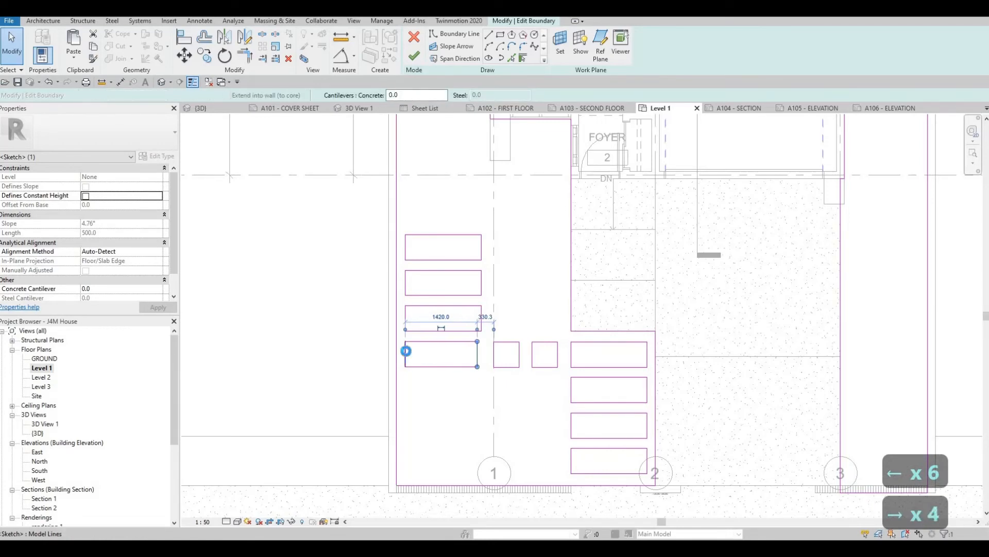
key("Right")
key("Right")
key("Right")
key("Right")
key("Right")
key("Right")
key("Right")
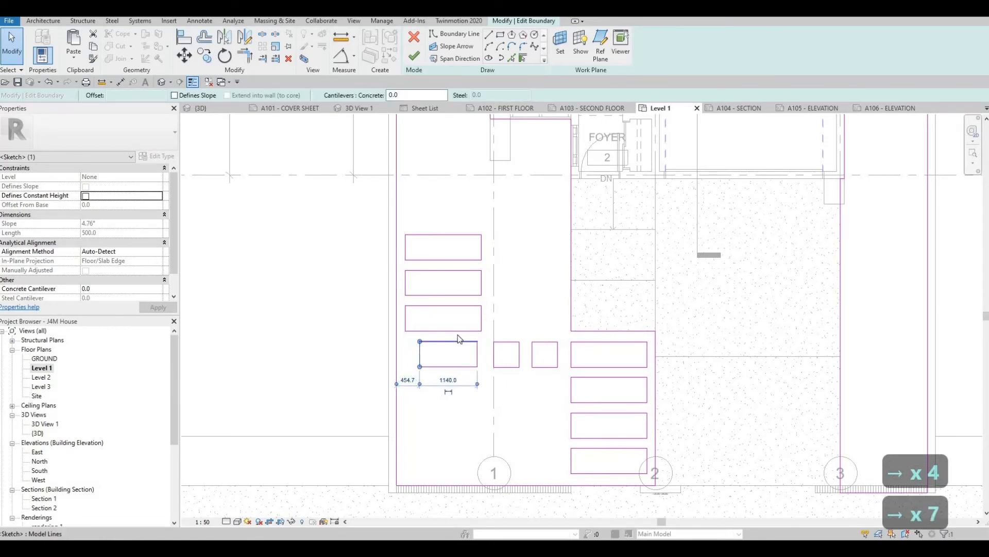
key("Right")
key("Right")
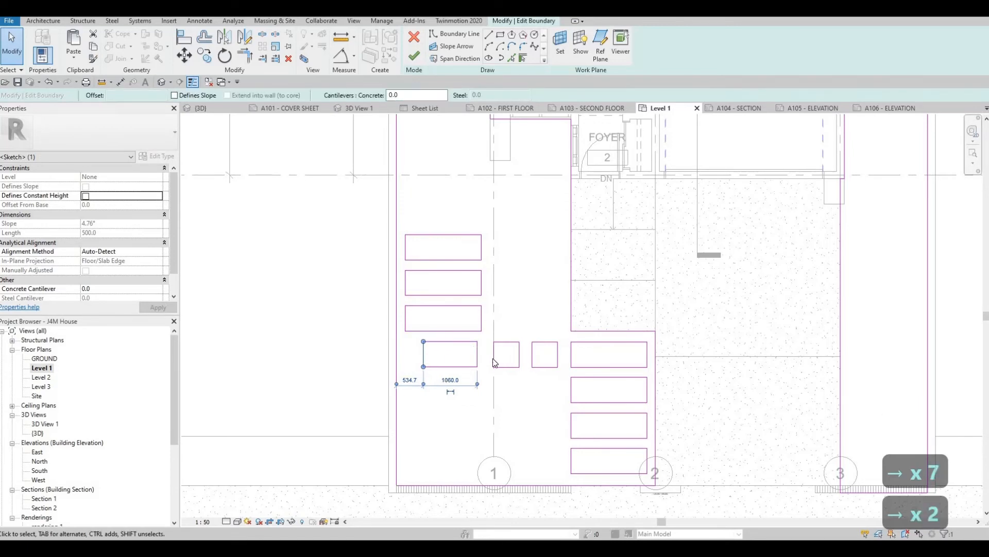
- Align the grid 1-side edges of the other three side-yard rectangles with that edge of the shortened rectangle
key("a")
key("l")
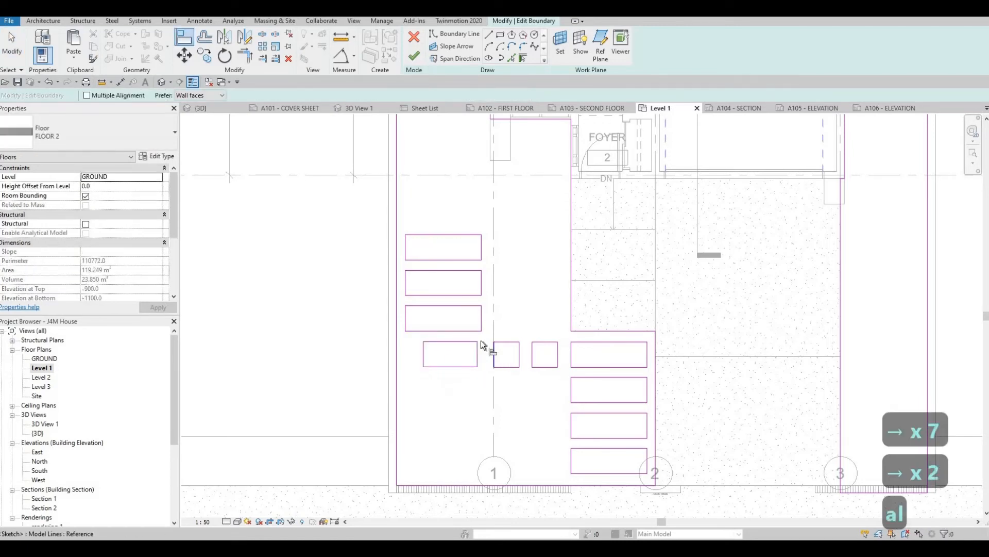
left_click(477, 354)
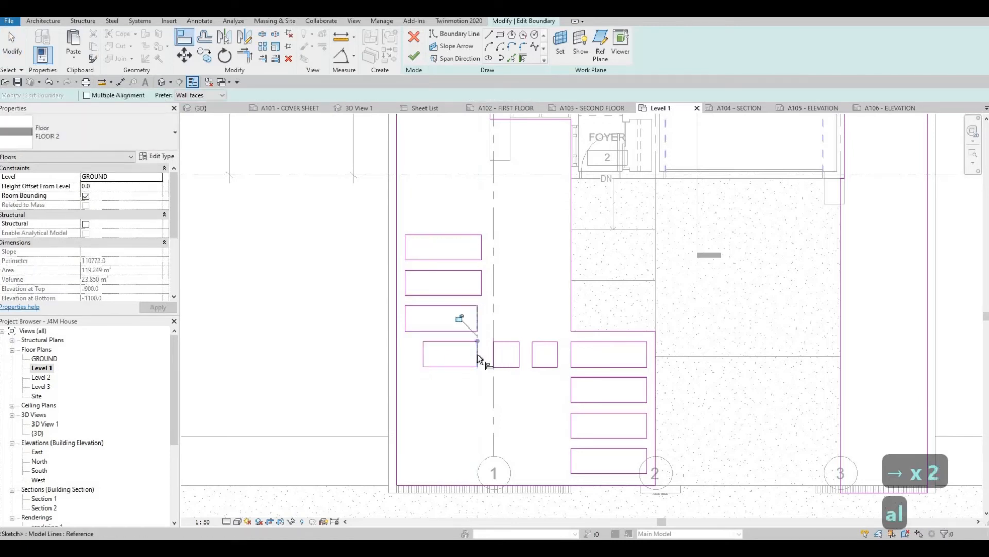
left_click(482, 310)
left_click(481, 283)
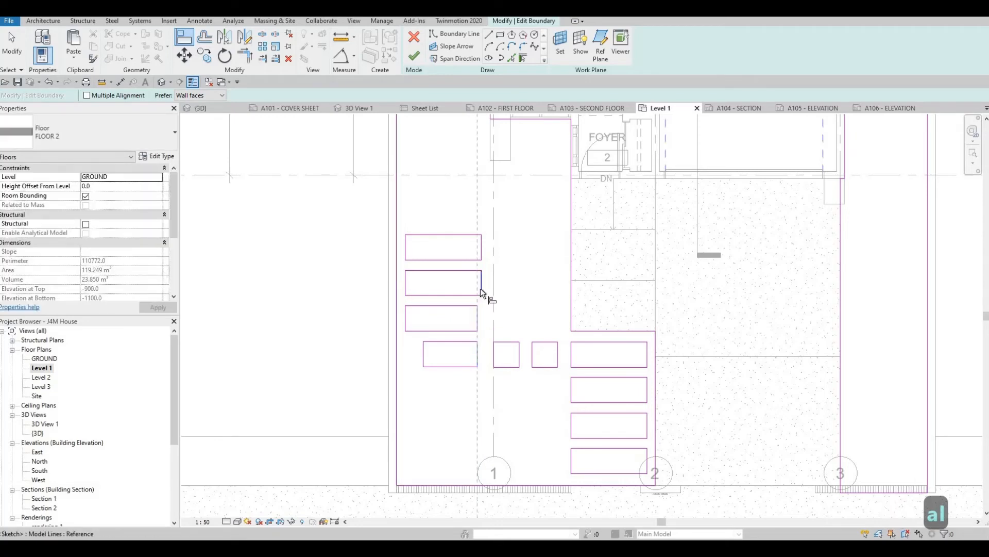
left_click(478, 317)
left_click(482, 247)
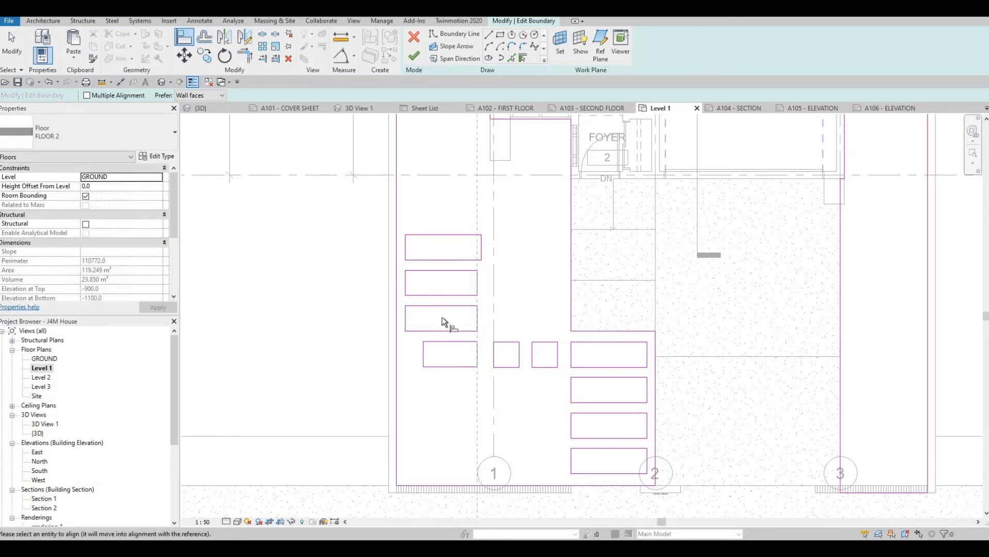
- Align the boundary-side edges of the other three side-yard rectangles with the shortened rectangle's outer edge
left_click(424, 353)
left_click(405, 317)
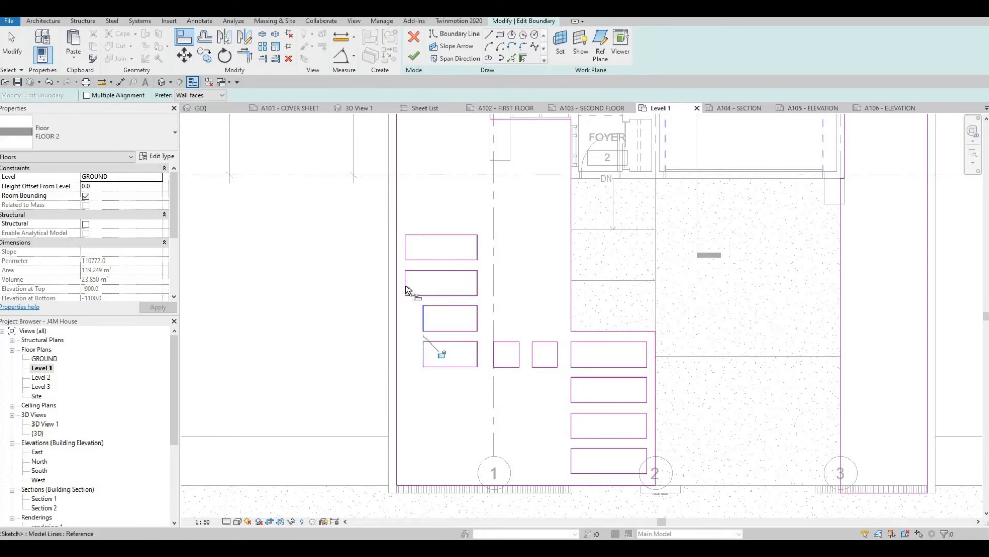
left_click(402, 283)
left_click(423, 284)
left_click(404, 252)
scroll(415, 343, "down", 3)
key("Escape")
key("Escape")
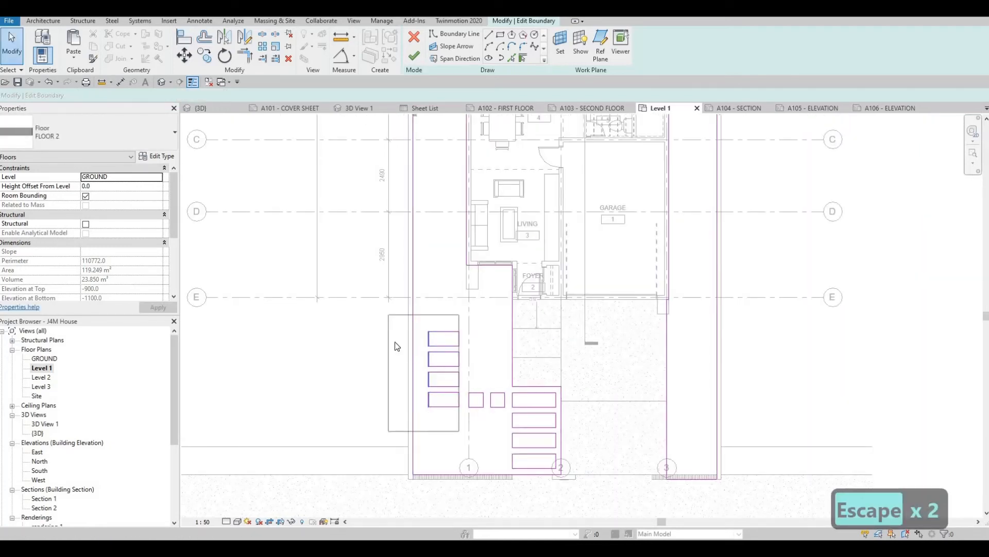
scroll(439, 365, "up", 2)
key("Escape")
mouse_move(342, 341)
left_mouse_down()
mouse_move(442, 393)
mouse_move(468, 440)
left_mouse_up()
key("c")
key("o")
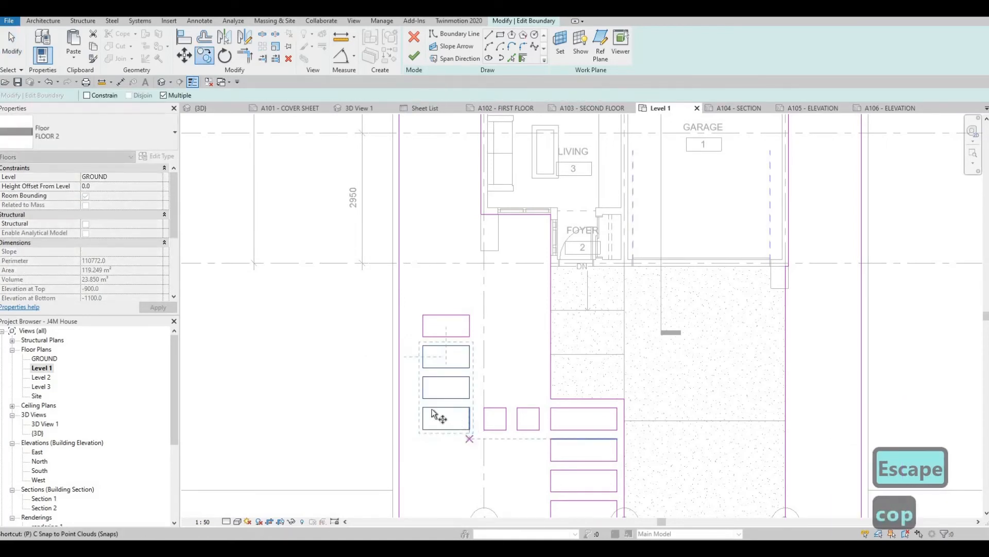
scroll(424, 338, "up", 1)
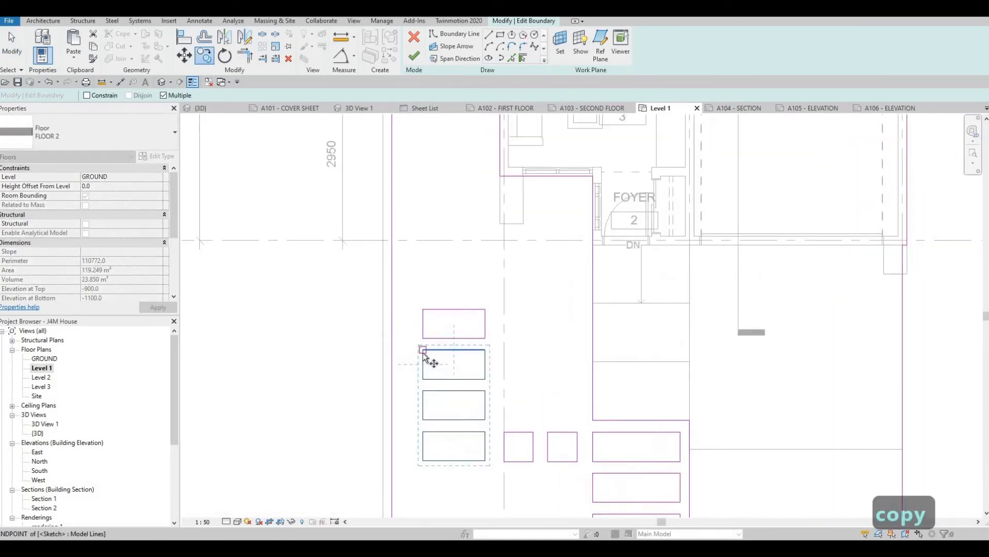
left_click(423, 432)
key("Escape")
key("Escape")
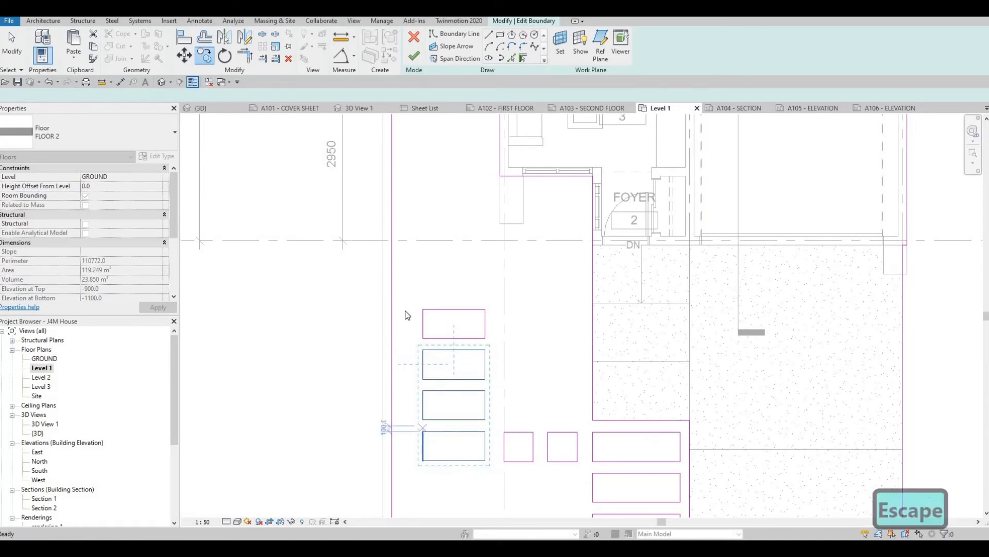
key("Escape")
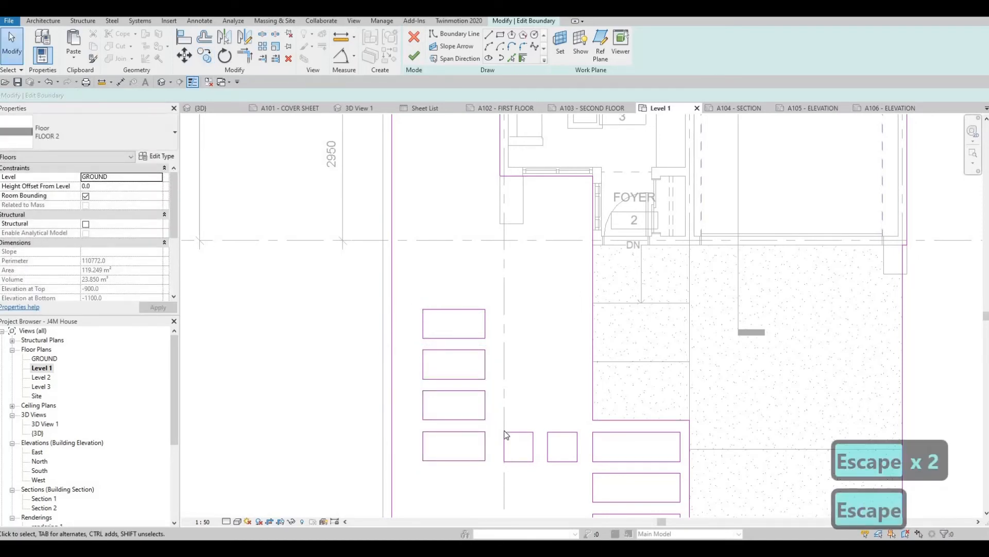
- Copy the three side-yard rectangles farthest from the road twice toward the rear, continuing the row at equal spacing
left_click_drag(504, 425, 414, 293)
left_click(204, 55)
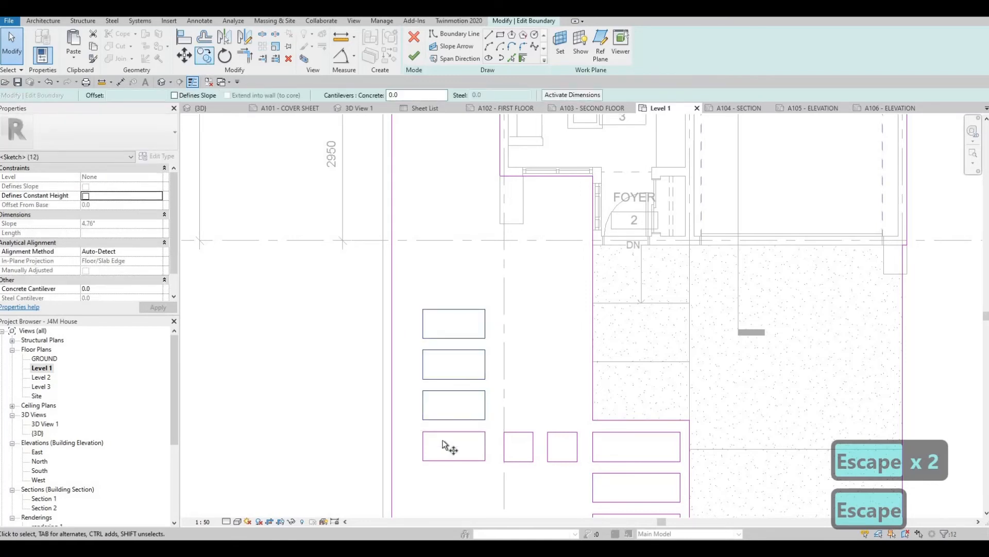
left_click(423, 432)
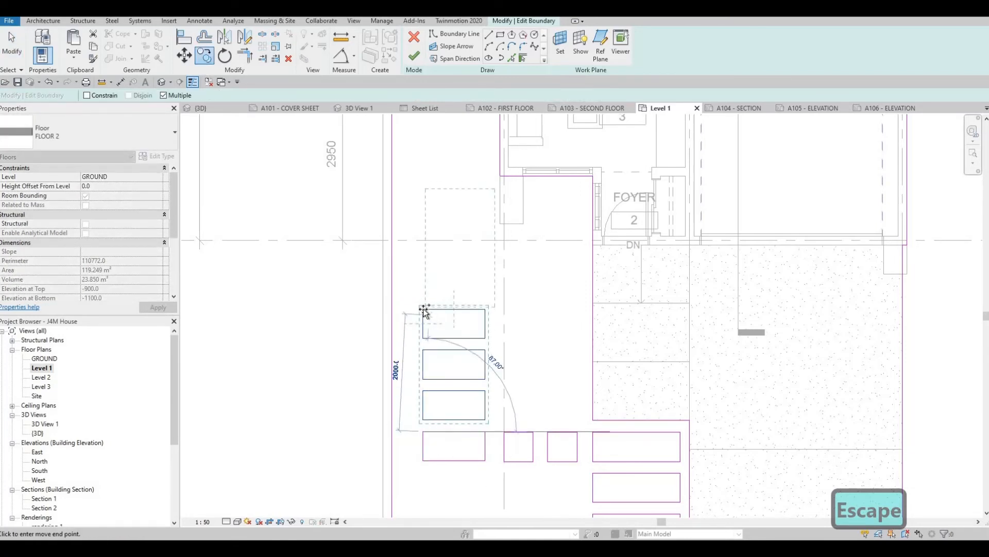
left_click(423, 309)
middle_click_drag(426, 199, 427, 363)
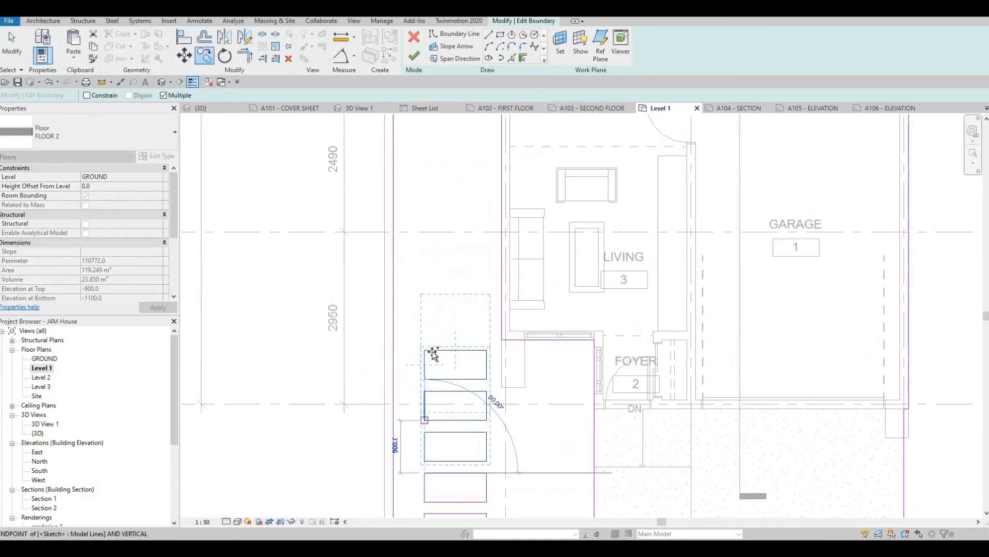
left_click(437, 255)
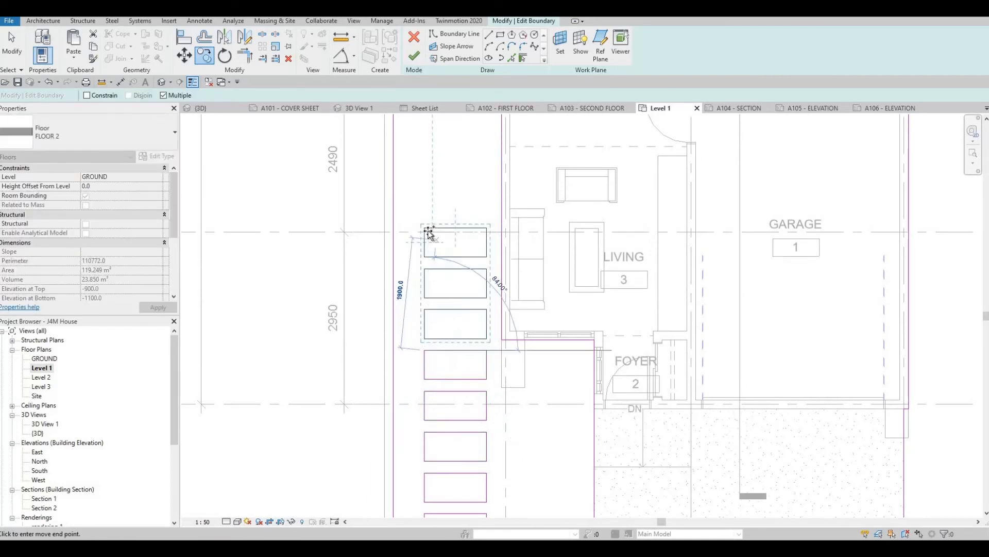
- Place three more evenly spaced copies of the three-rectangle set past the dining room and into the backyard
middle_click_drag(439, 174, 462, 499)
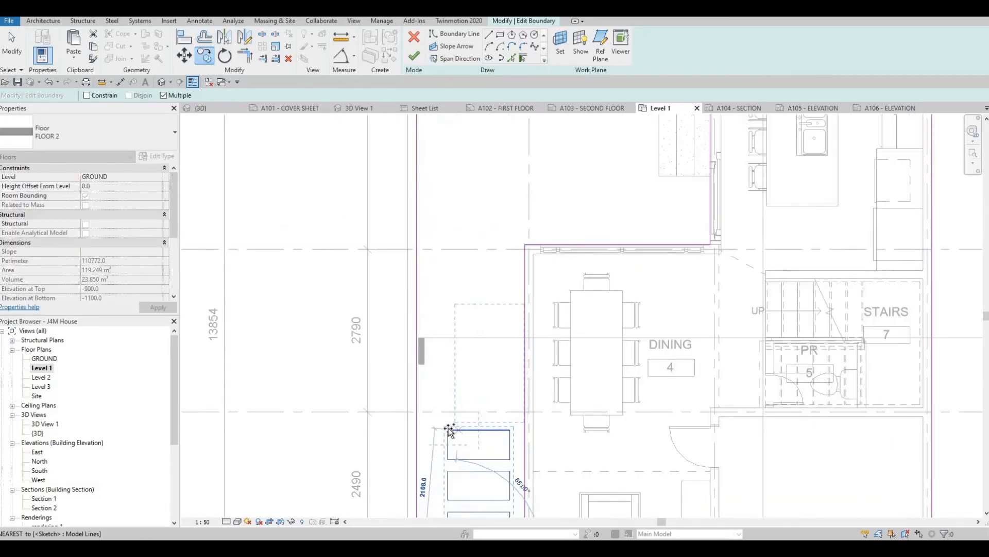
left_click(446, 315)
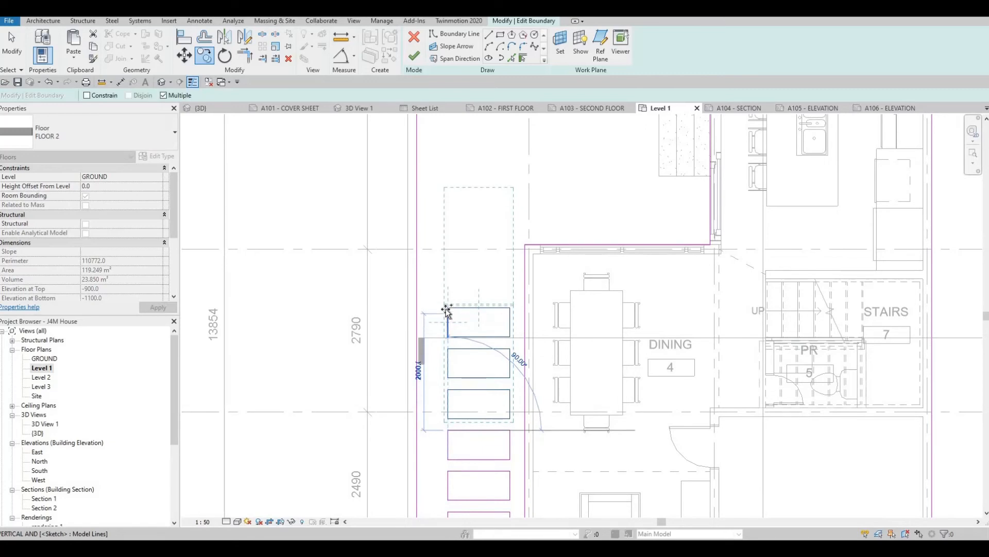
left_click(448, 308)
middle_click_drag(508, 302, 510, 391)
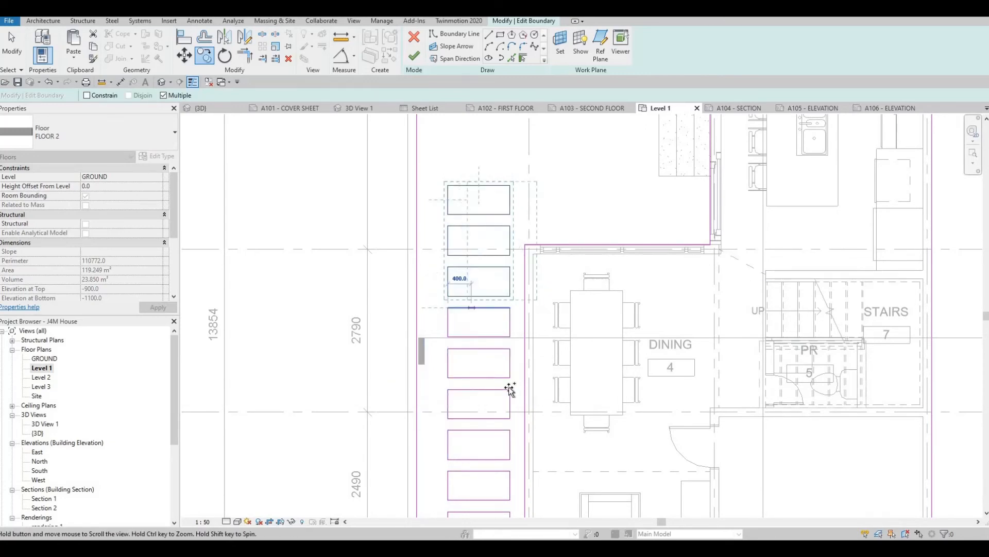
scroll(395, 265, "down", 2)
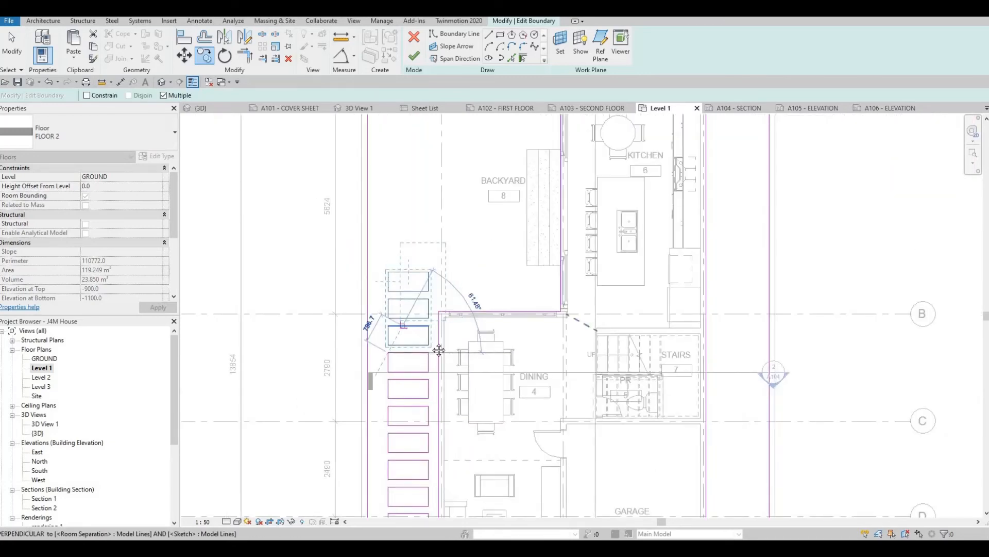
scroll(393, 281, "up", 2)
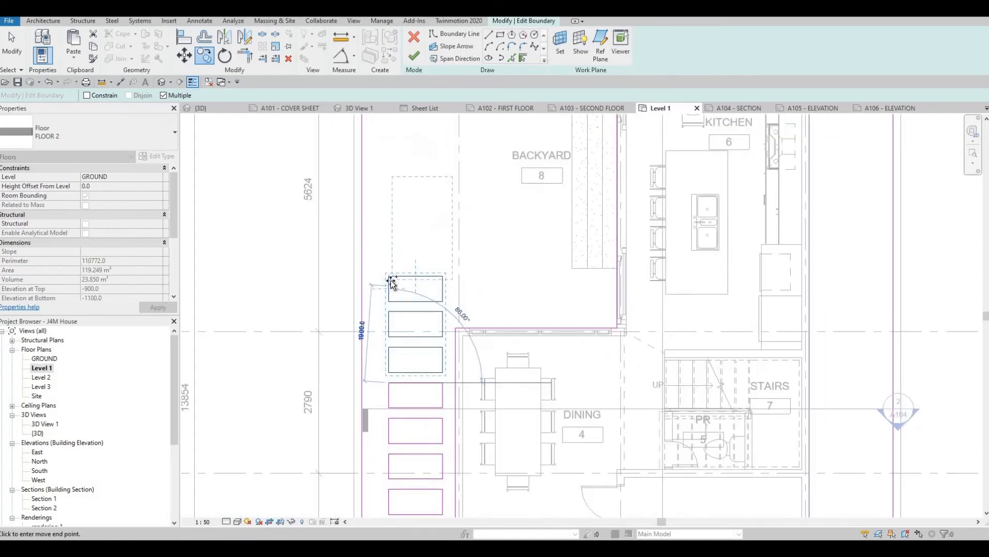
left_click(389, 277)
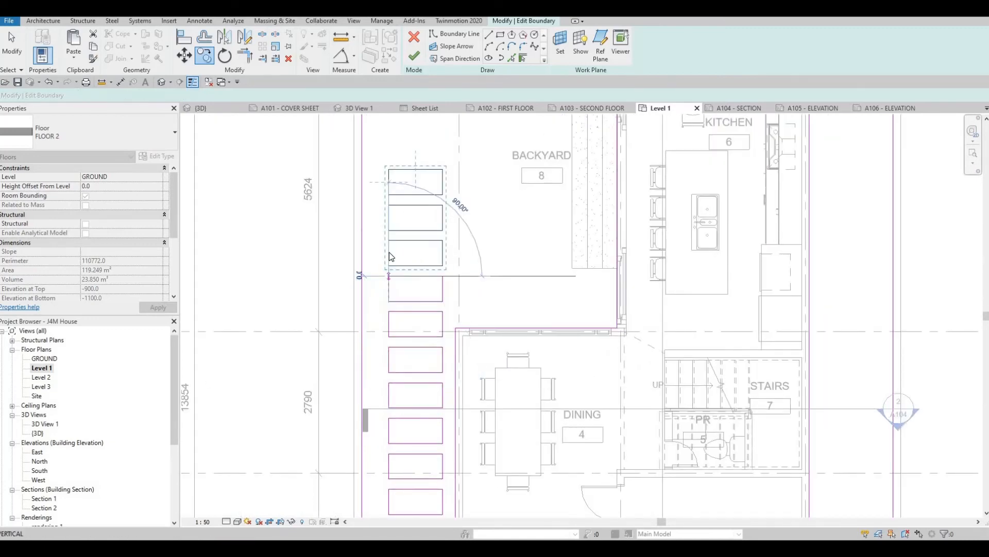
key("Escape")
- Delete the two rearmost rectangles of the side-yard row beside the backyard
middle_click_drag(372, 155, 372, 220)
key("Escape")
left_click_drag(373, 219, 458, 302)
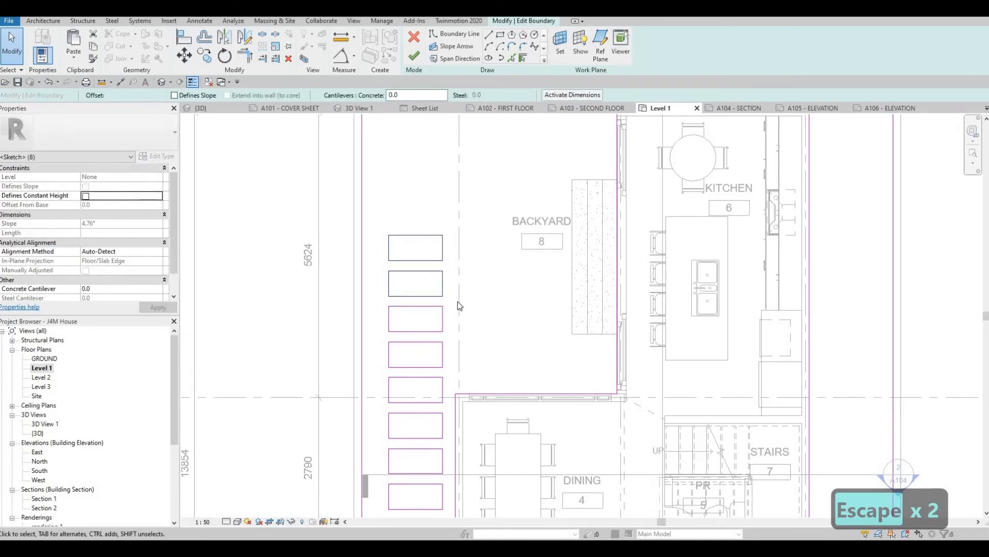
key("Delete")
- Copy the square opening on grid 1 straight back to the backyard, level with the rearmost side-yard rectangle
scroll(484, 134, "down", 4)
scroll(504, 392, "up", 7)
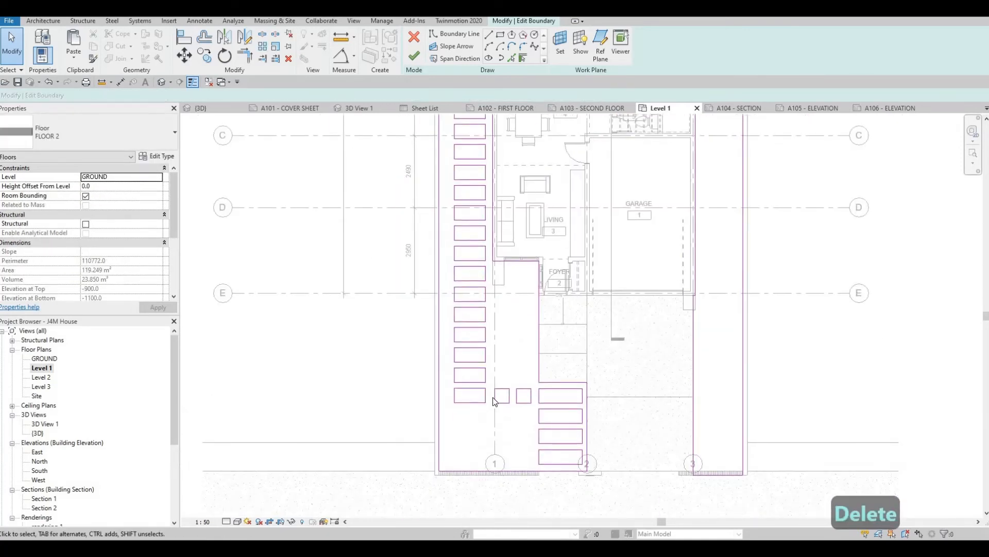
key("Tab")
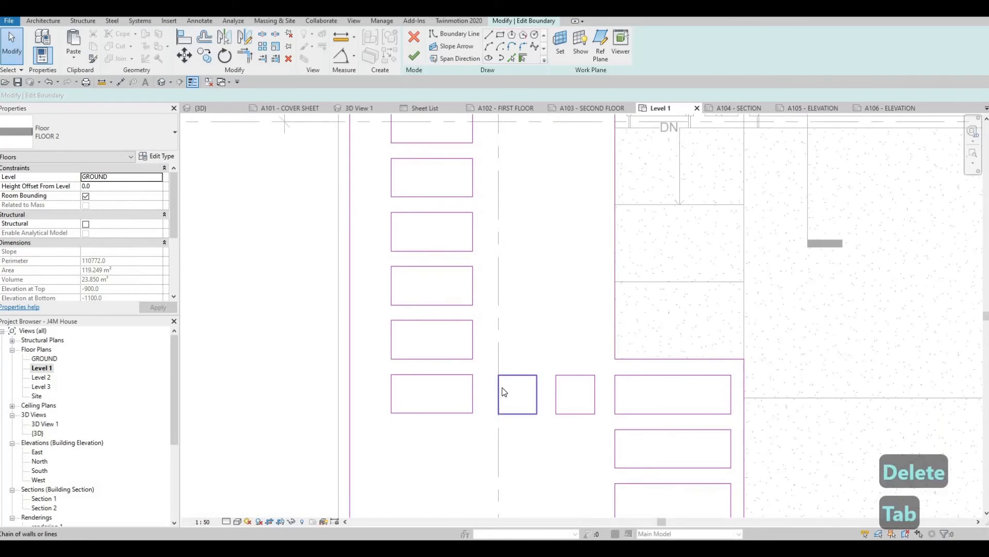
left_click(503, 394)
key("c")
key("o")
left_click(499, 413)
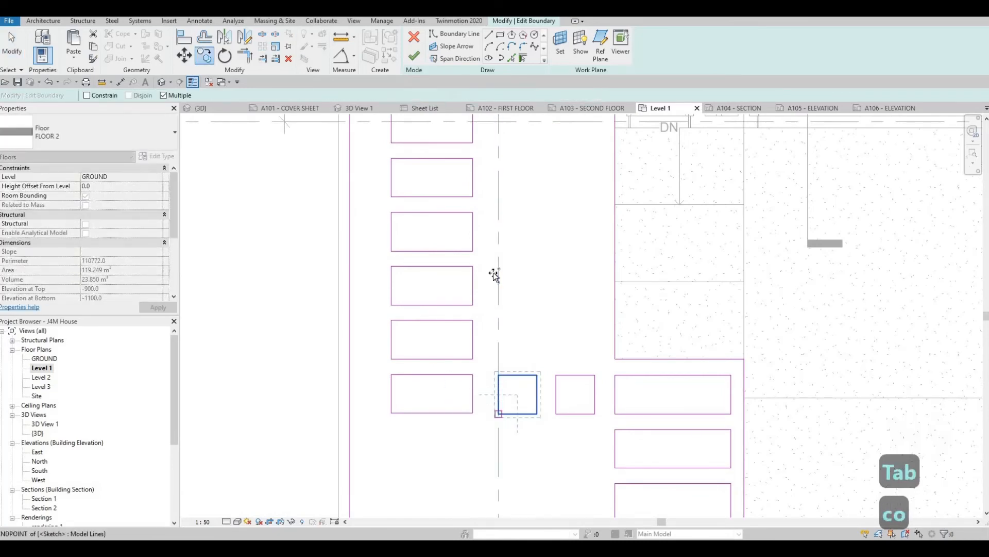
middle_click_drag(489, 315, 482, 508)
scroll(484, 507, "down", 2)
middle_click_drag(488, 181, 489, 461)
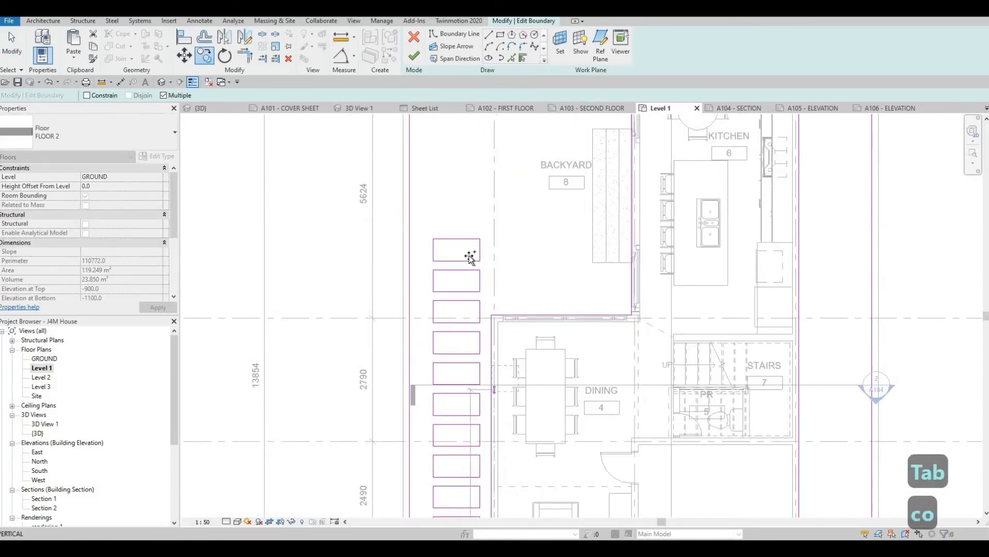
scroll(506, 256, "up", 2)
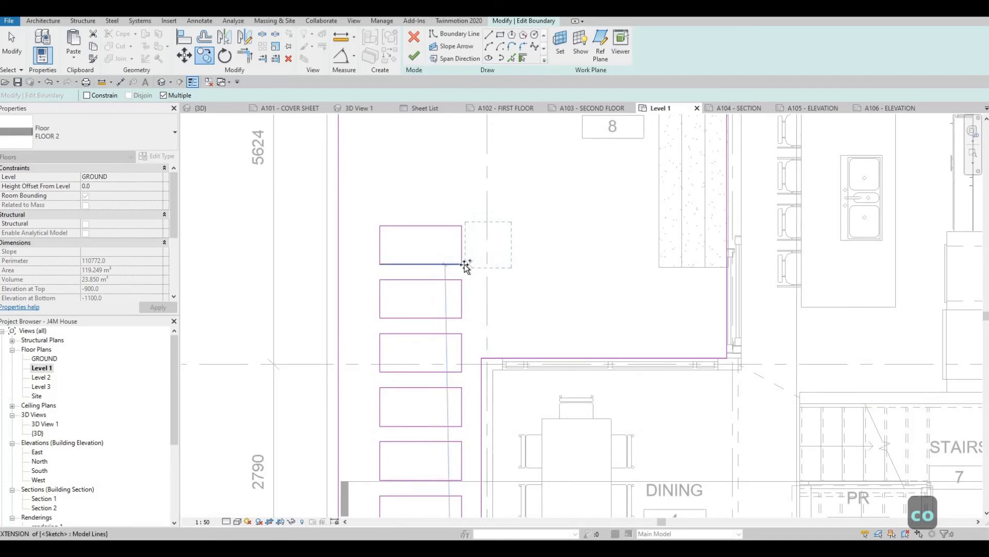
left_click(486, 275)
key("Escape")
key("Escape")
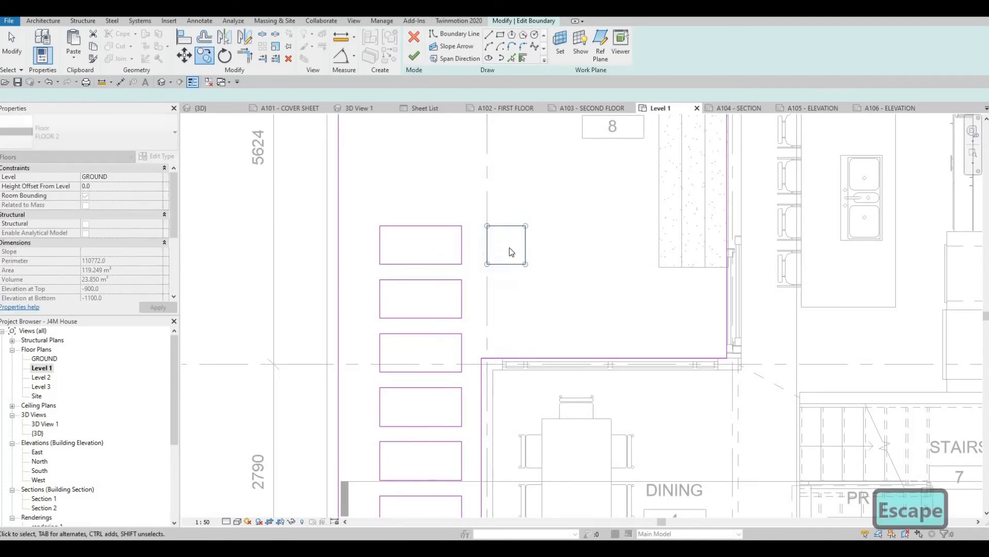
- Copy the square opening on grid 1 in the backyard twice toward the hatched deck, level with the original
left_click_drag(546, 289, 462, 205)
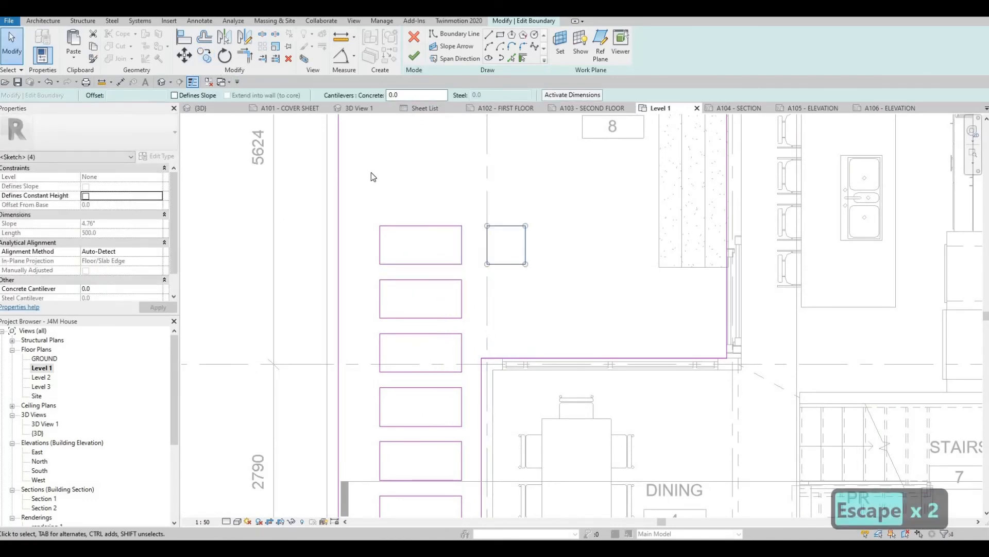
key("c")
key("o")
left_click(487, 263)
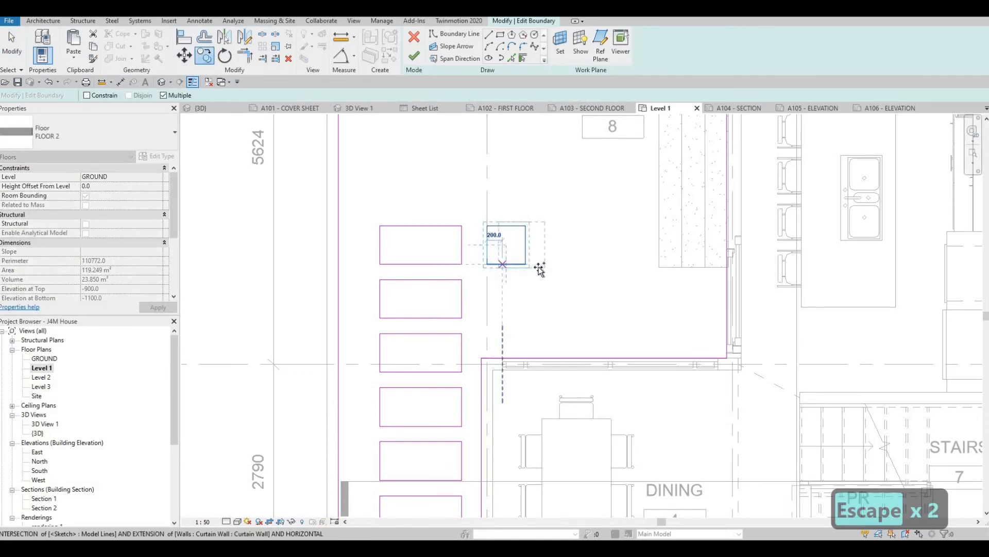
left_click(581, 266)
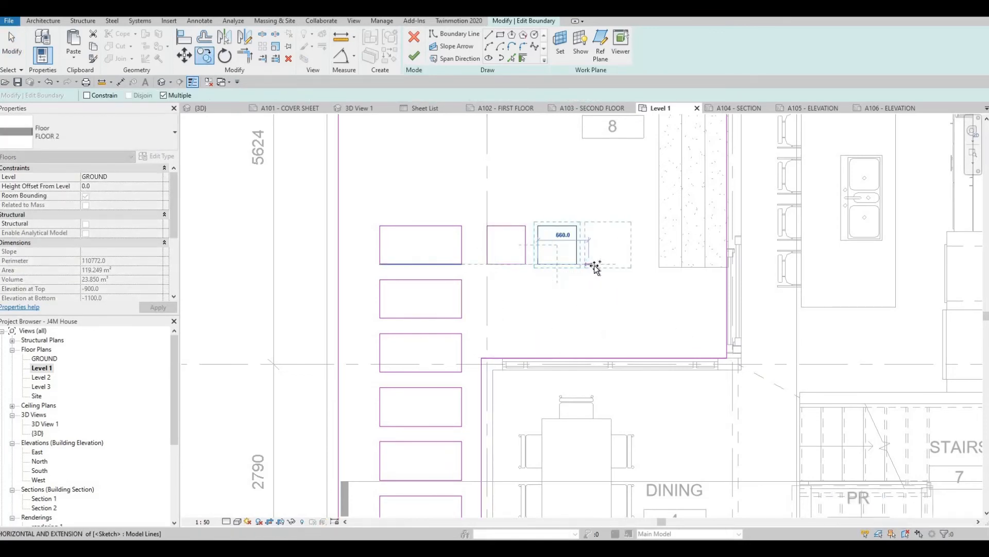
key("Escape")
key("Escape")
key("Escape")
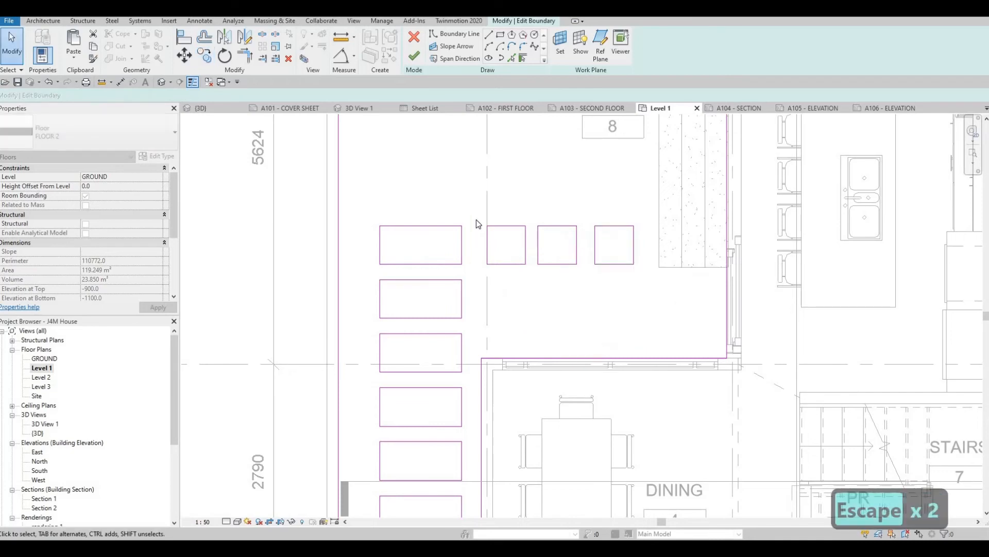
- Nudge the square on grid 1 in the backyard slightly toward the side-yard row and finish the floor boundary edit
left_click_drag(473, 208, 533, 277)
key("Left")
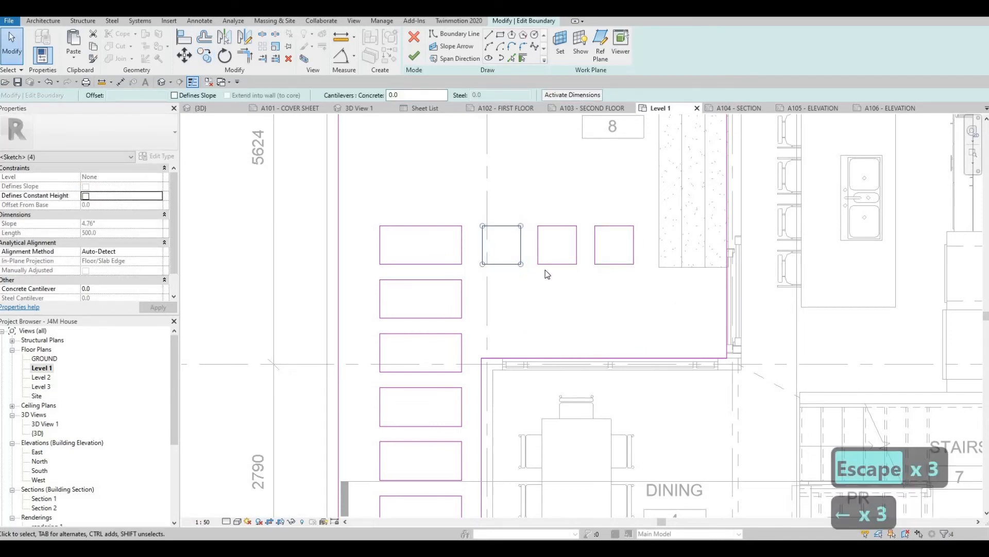
middle_click_drag(584, 407, 528, 243)
scroll(527, 244, "down", 1)
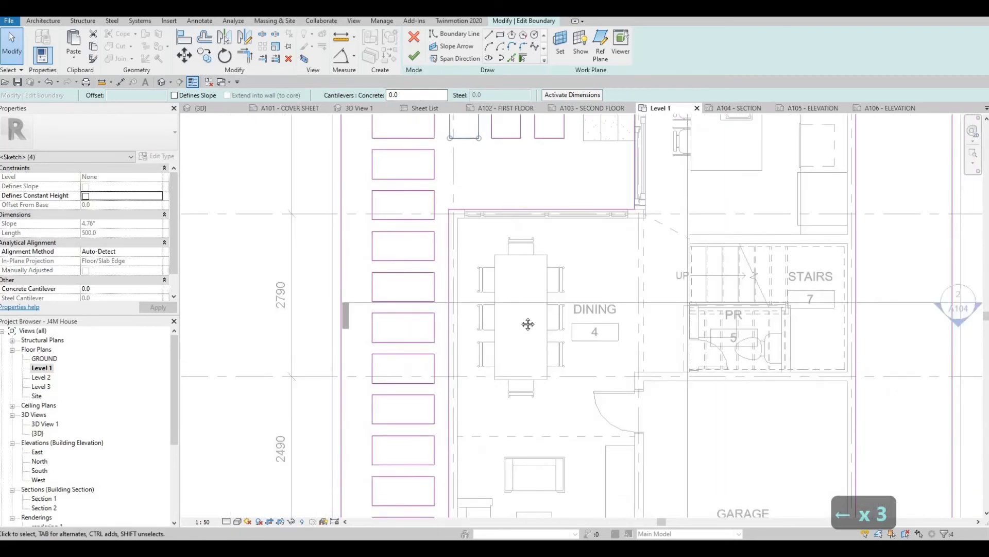
key("Escape")
key("Escape")
scroll(529, 302, "down", 2)
middle_click_drag(528, 324, 519, 257)
scroll(519, 258, "down", 1)
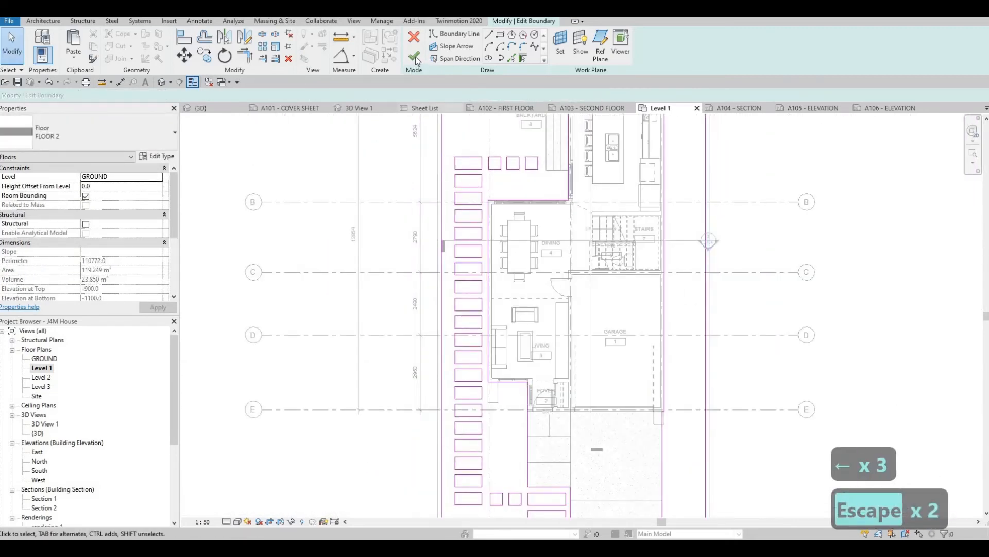
key("Escape")
key("Escape")
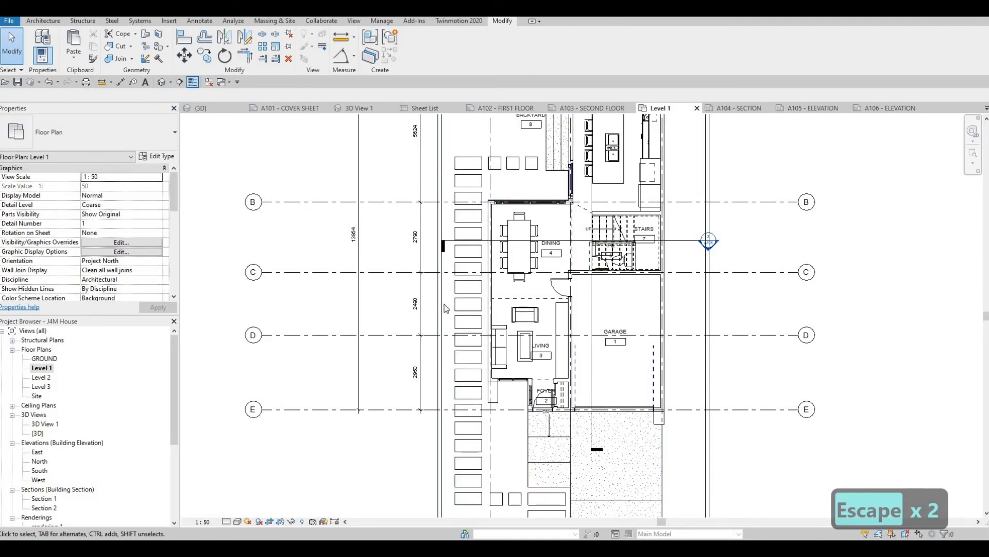
- Start a new FLOOR 2 floor on Level 1 similar to the existing yard floor
scroll(412, 289, "down", 3)
left_click(396, 332)
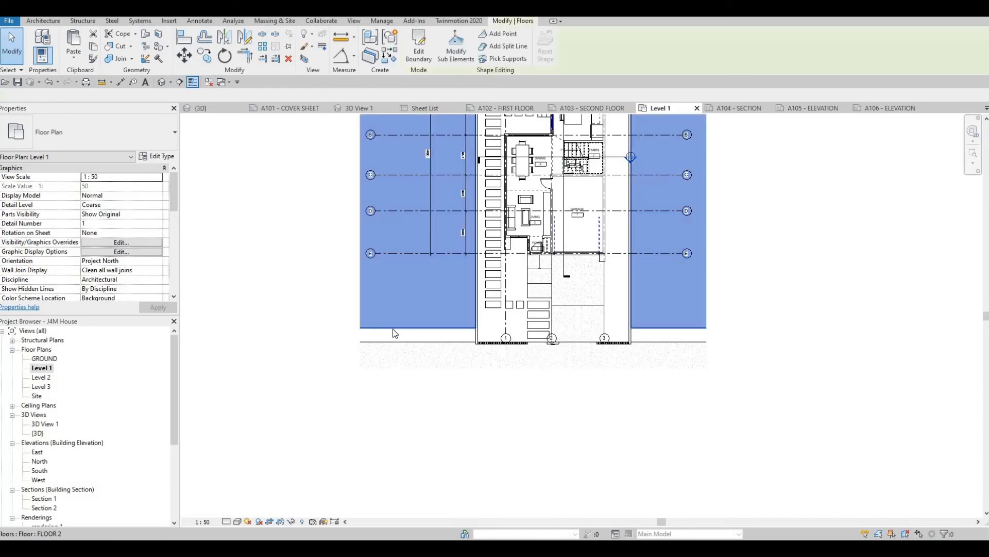
double_click(471, 227)
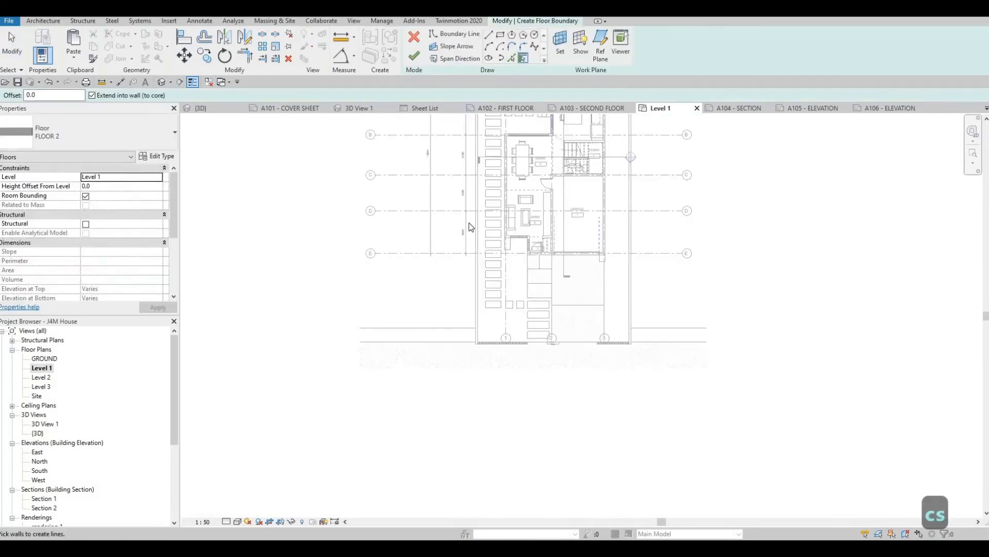
- Trace the 500 by 500 backyard square nearest the deck and the rearmost 1060 by 500 side-yard opening with rectangles
scroll(477, 239, "up", 6)
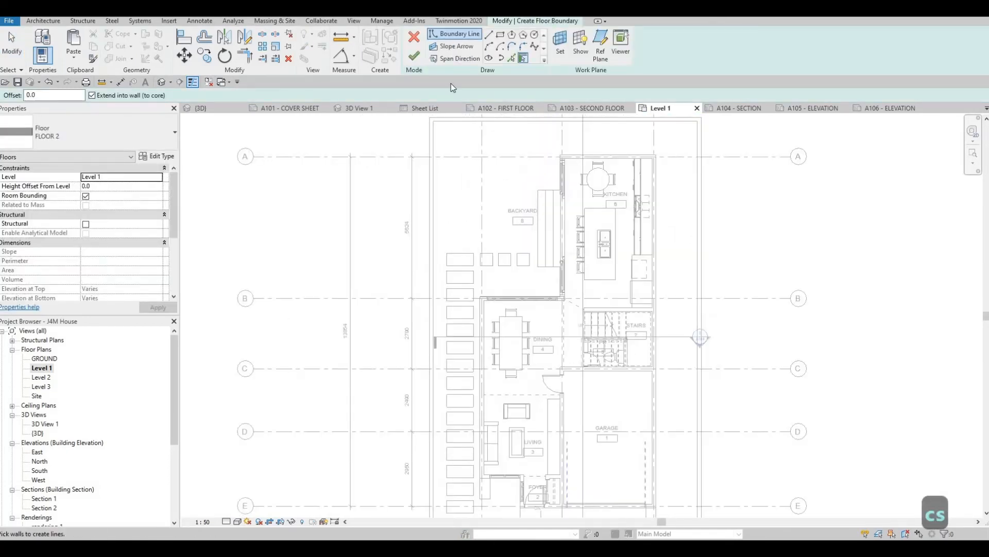
left_click(500, 34)
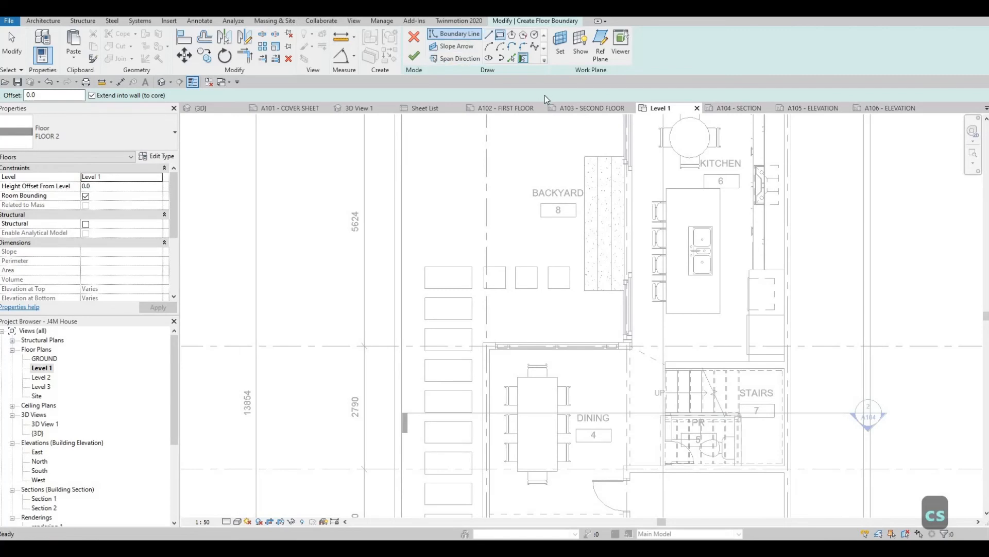
scroll(549, 263, "up", 2)
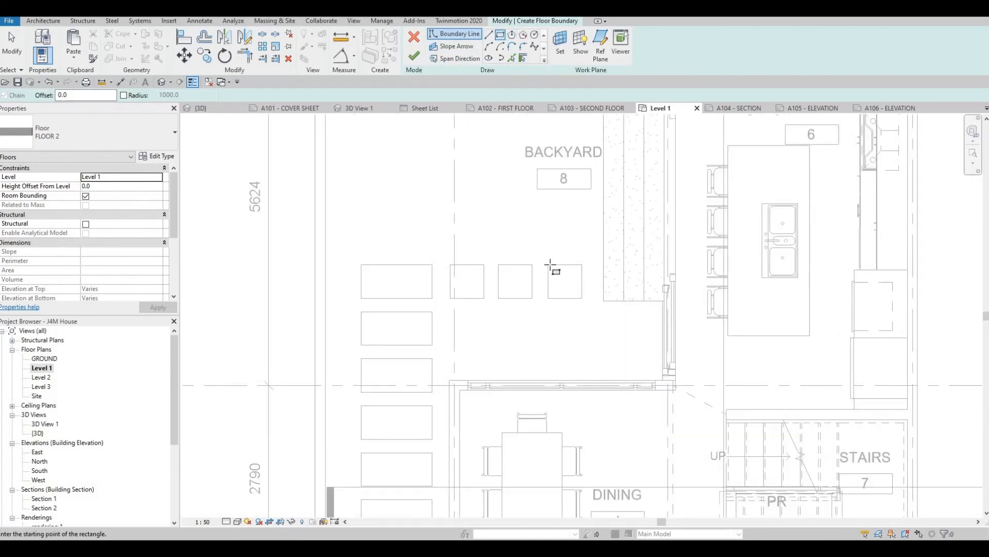
left_click(548, 265)
left_click(583, 299)
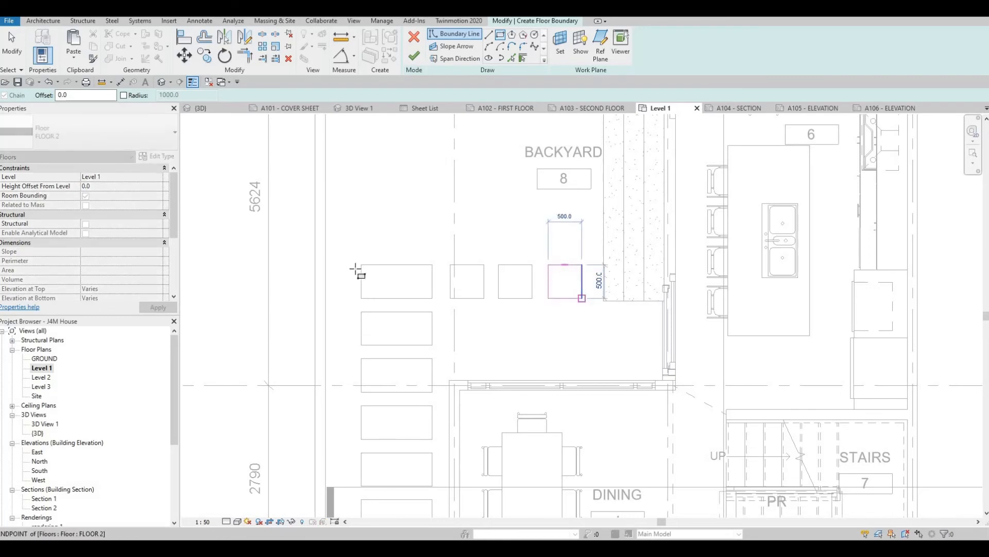
left_click(361, 265)
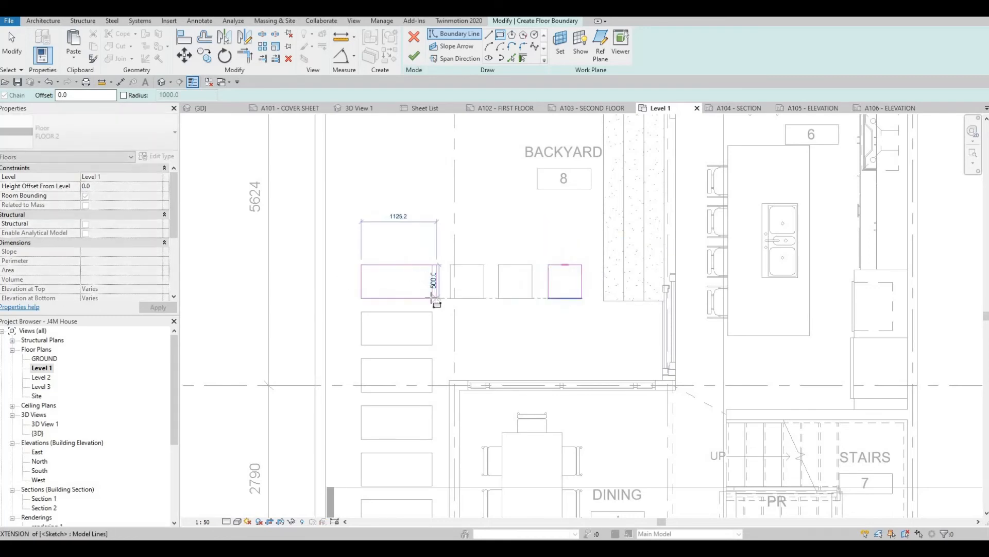
left_click(433, 298)
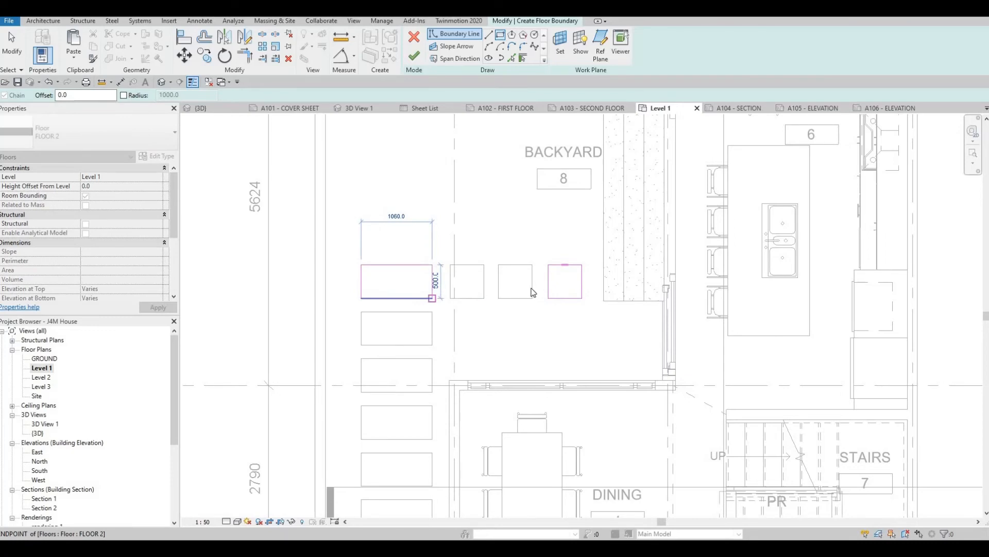
key("Escape")
key("Escape")
key("Escape")
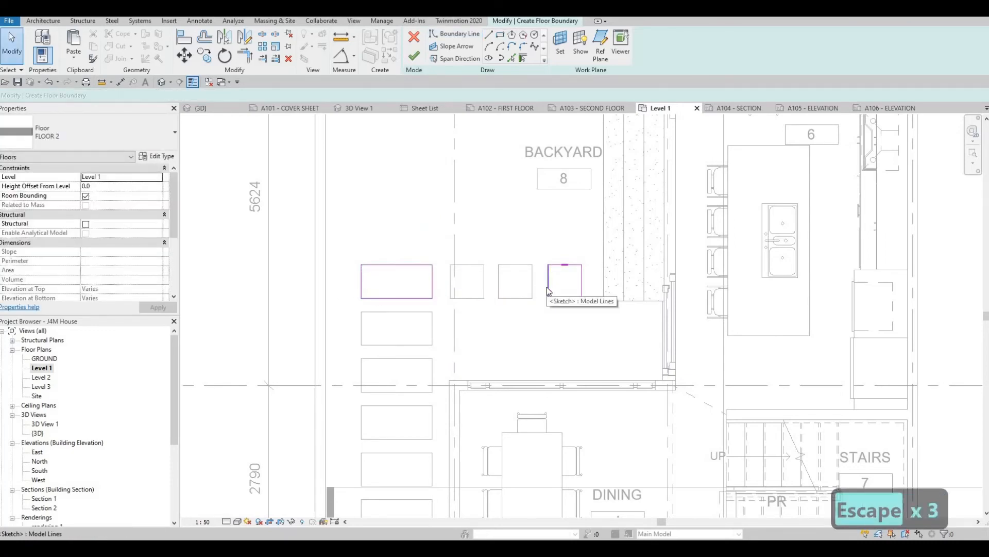
- Copy the traced square onto the other two square openings in the backyard
key("Tab")
left_click(550, 292)
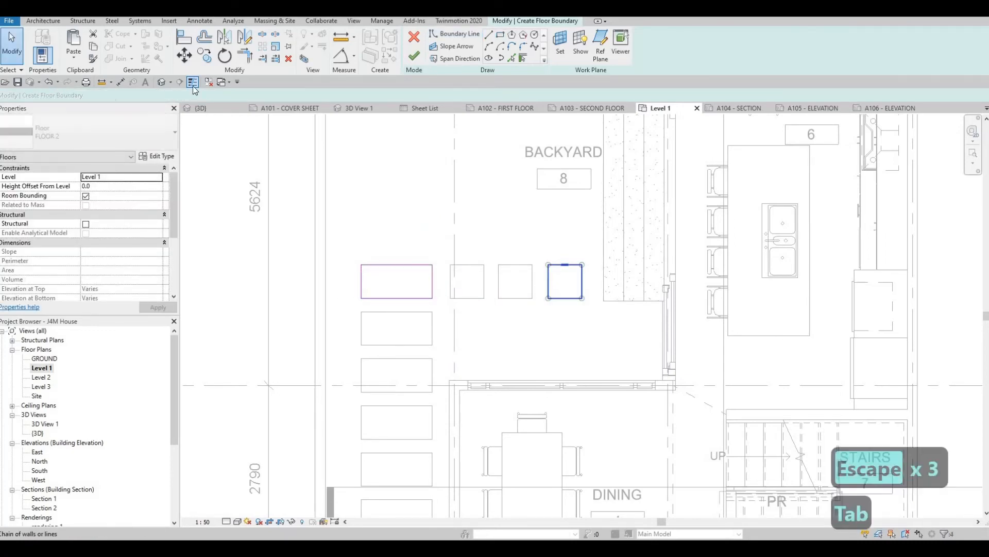
left_click(202, 60)
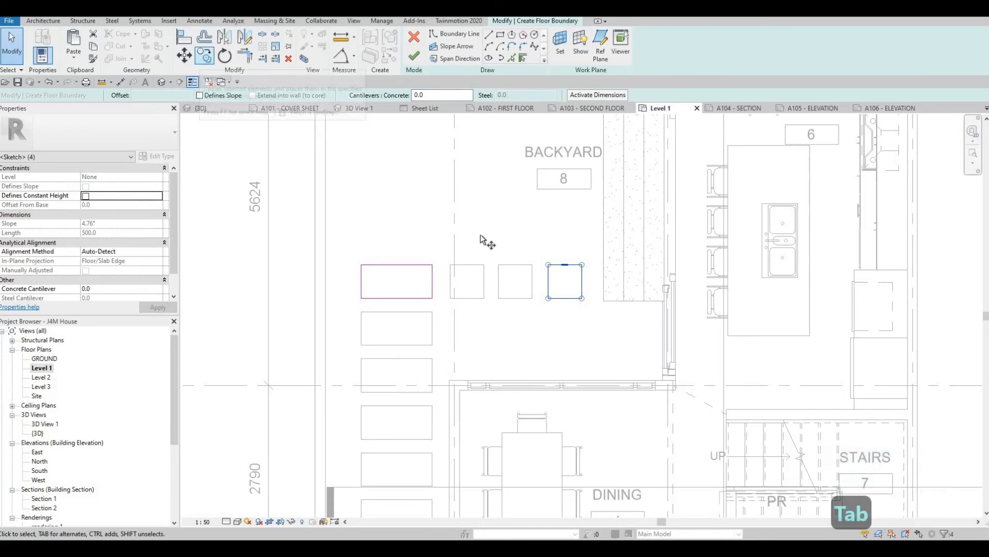
left_click(502, 267)
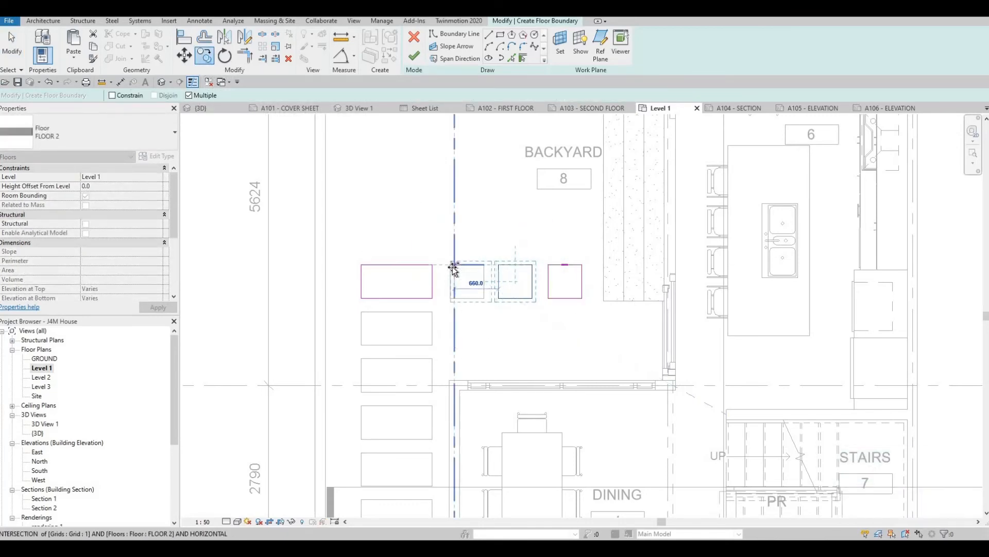
left_click(451, 298)
- Copy the traced square onto the two square openings between the side-yard row and the front walkway
scroll(450, 297, "down", 2)
middle_click_drag(469, 434, 470, 389)
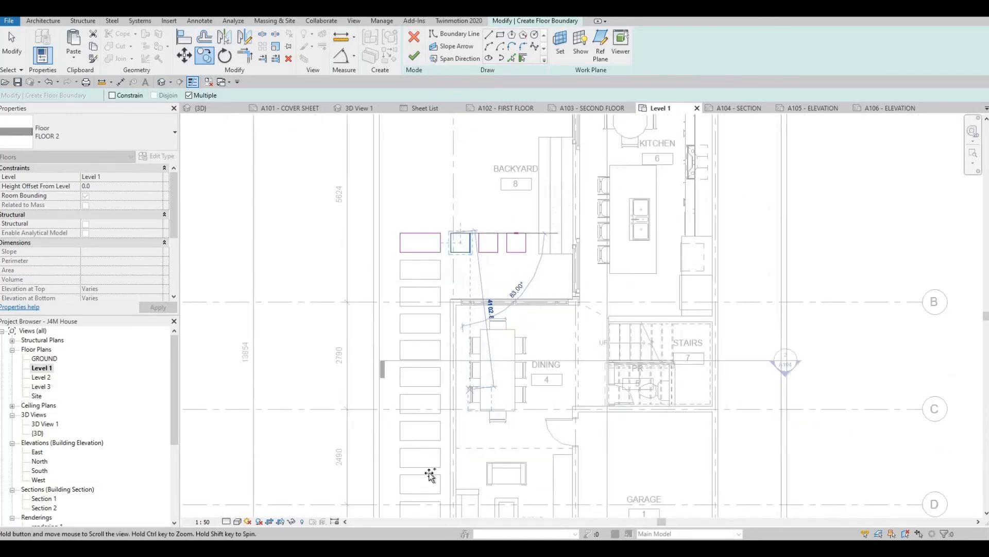
scroll(452, 357, "up", 5)
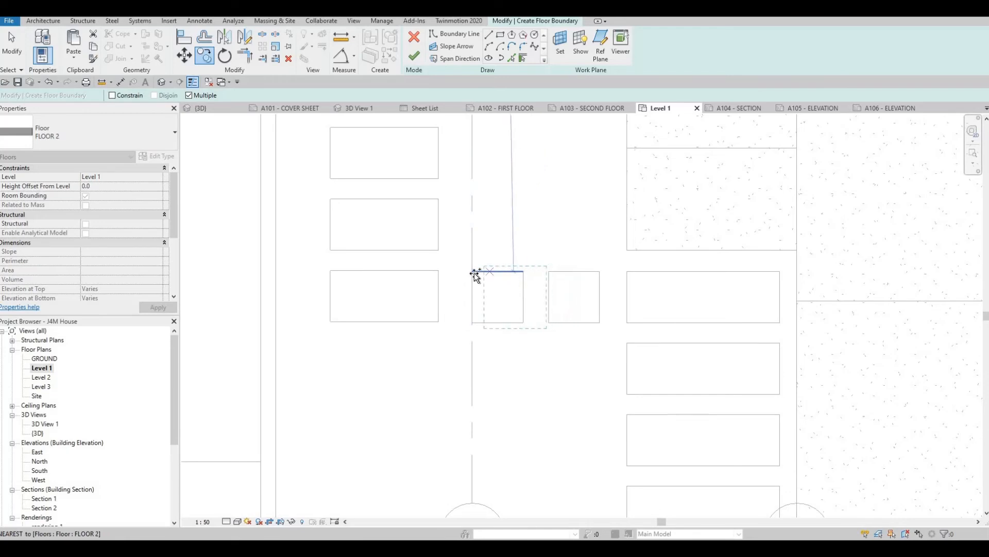
key("Tab")
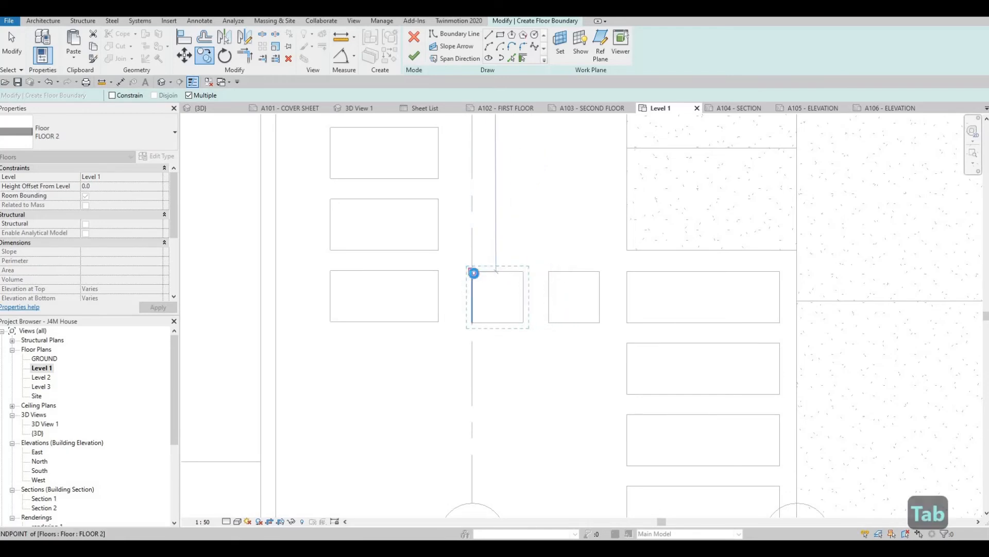
left_click(472, 272)
left_click(549, 272)
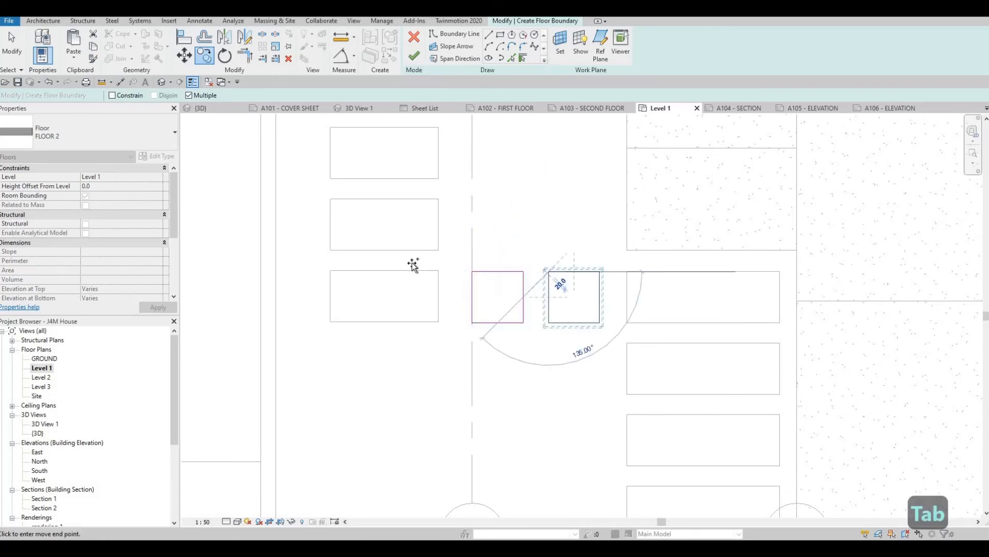
scroll(460, 277, "down", 3)
middle_click_drag(410, 245, 429, 470)
scroll(429, 470, "down", 2)
middle_click_drag(428, 304, 426, 451)
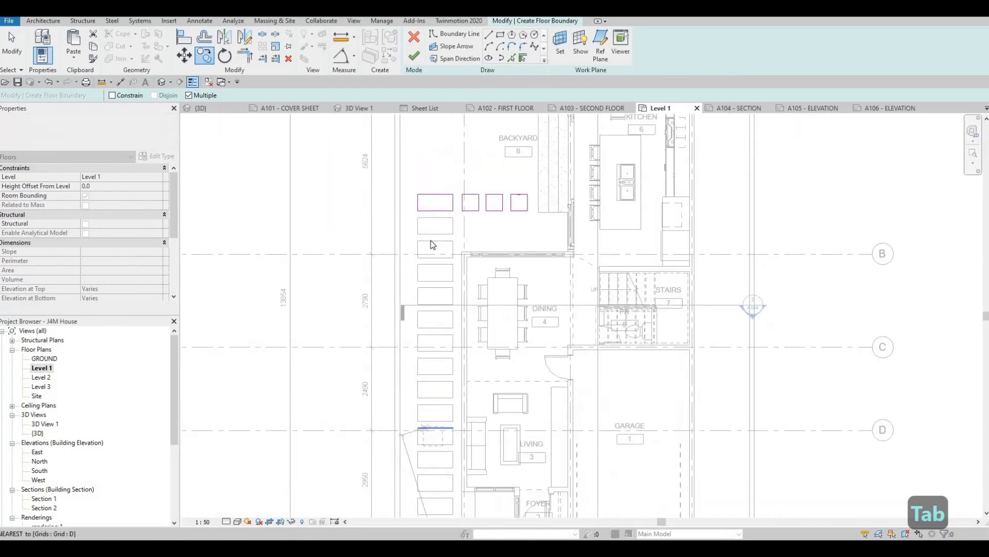
key("Escape")
key("Escape")
- Copy the traced rearmost side-yard rectangle onto the next three openings toward the road
scroll(433, 206, "up", 2)
left_click_drag(404, 164, 463, 216)
key("c")
key("o")
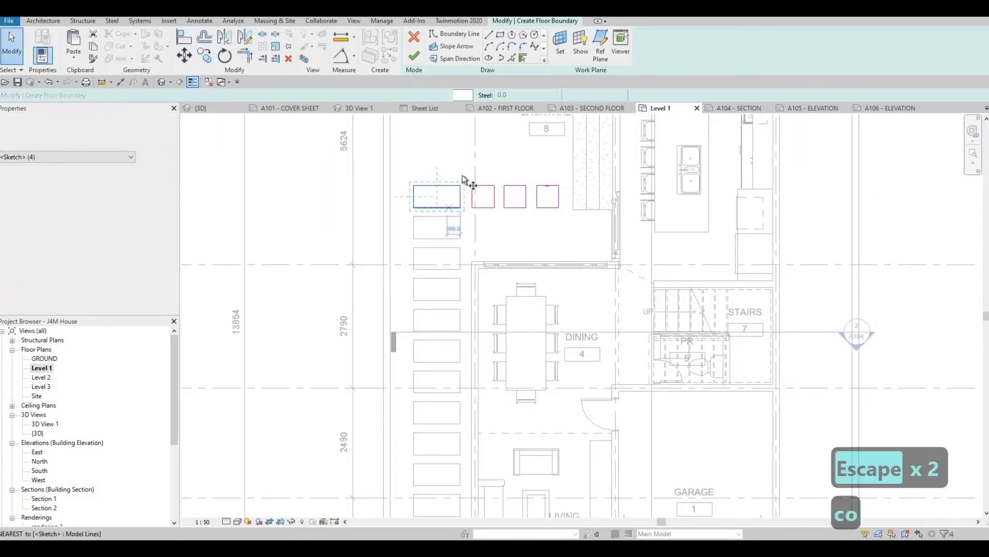
scroll(465, 183, "up", 2)
left_click(468, 230)
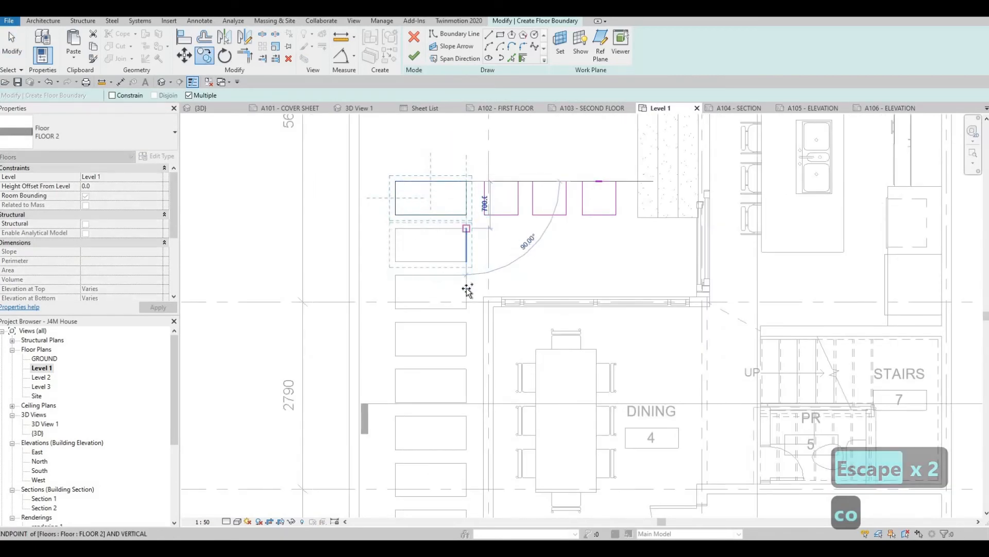
left_click(466, 274)
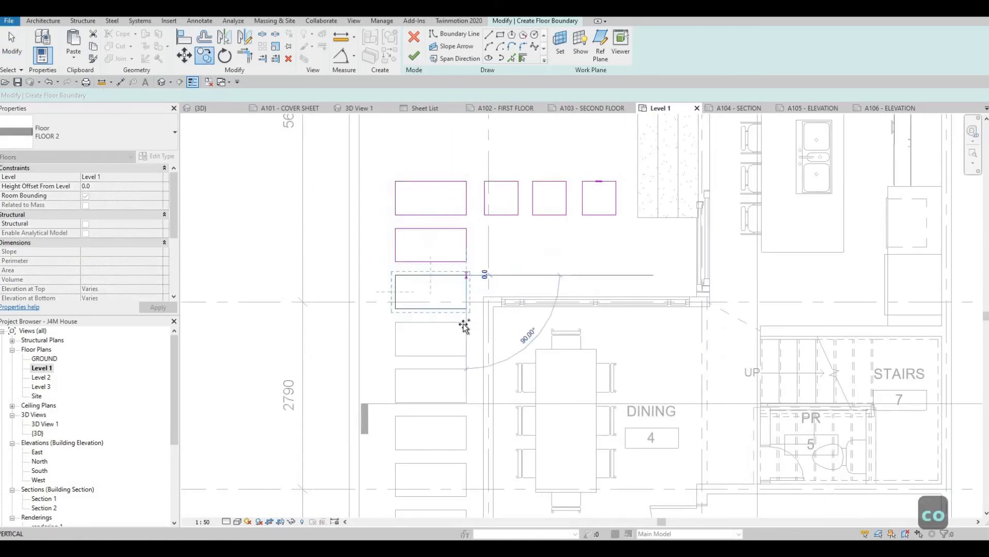
left_click(467, 322)
key("Escape")
key("Escape")
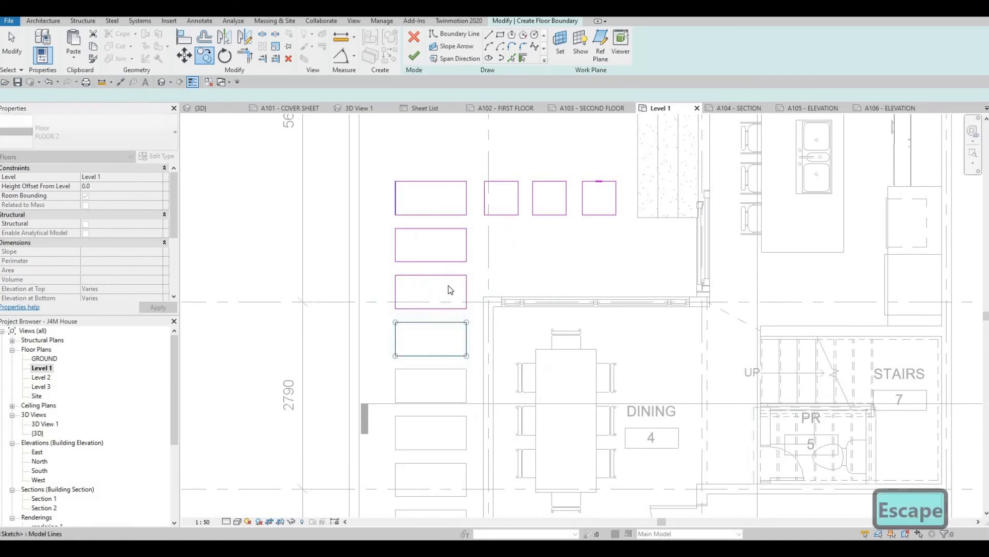
- Copy the four traced side-yard rectangles repeatedly toward the road, filling the rest of the row down to the front-yard squares
left_click_drag(379, 168, 470, 367)
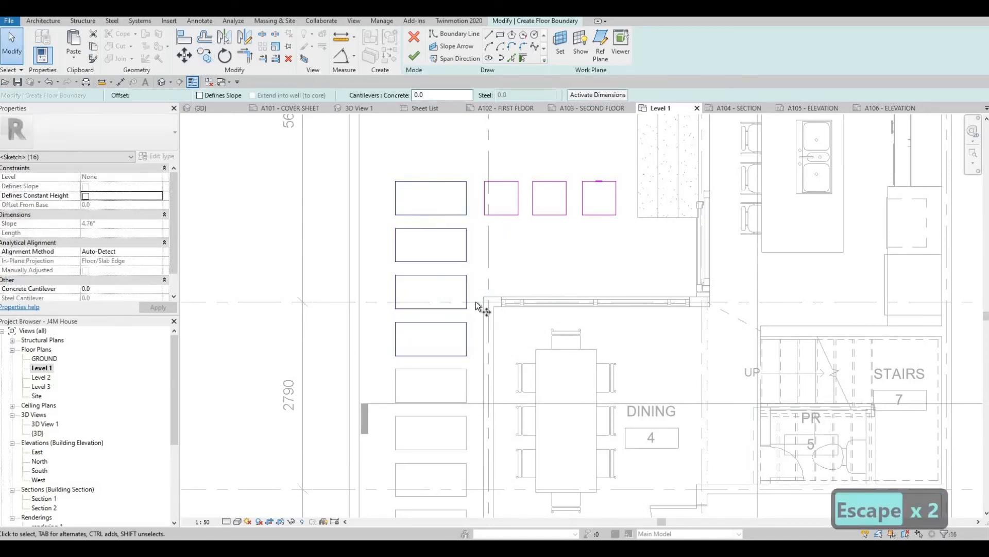
key("c")
key("o")
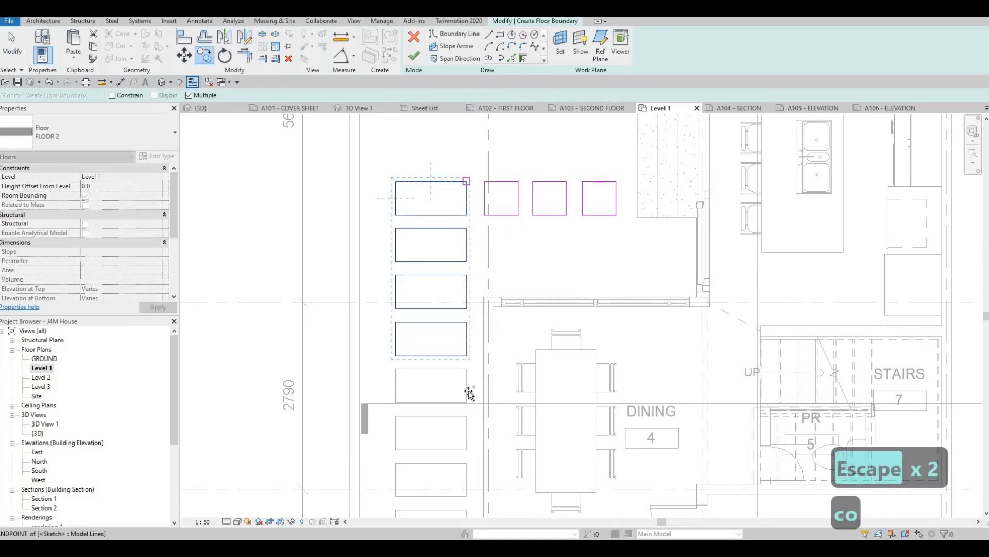
left_click(467, 369)
middle_click_drag(460, 442, 457, 124)
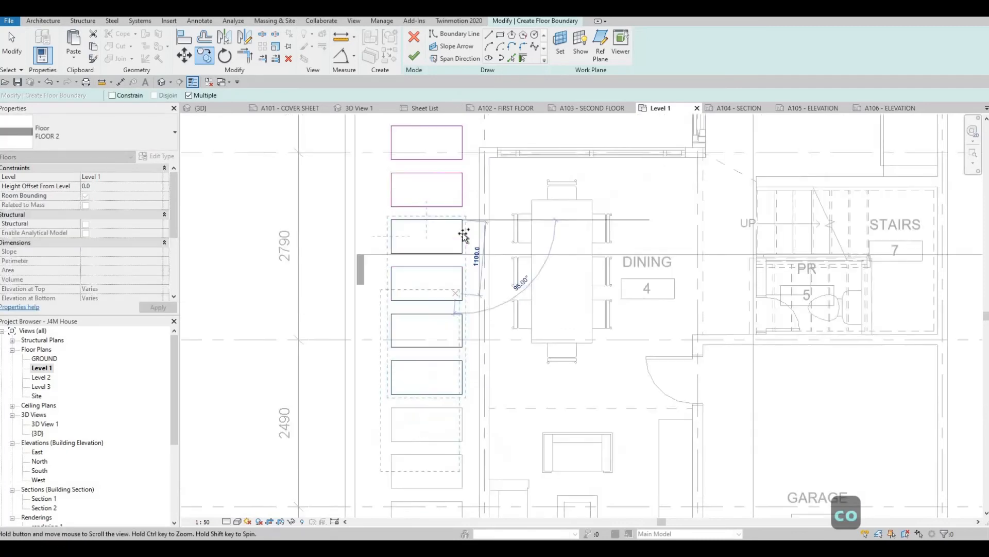
scroll(463, 238, "down", 1)
left_click(461, 257)
middle_click_drag(472, 407, 478, 173)
left_click(468, 349)
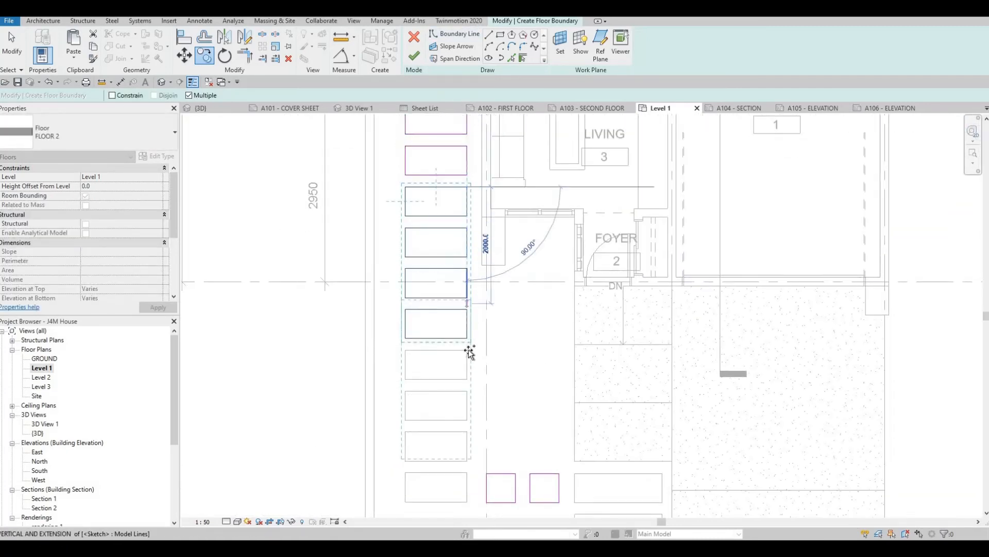
middle_click_drag(508, 379, 524, 98)
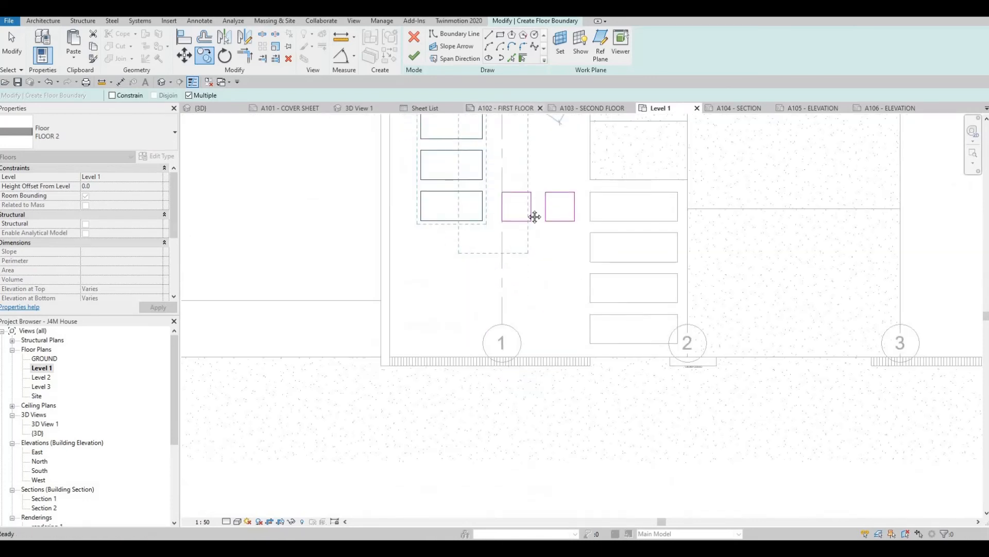
middle_click_drag(525, 205, 371, 225)
scroll(371, 224, "down", 2)
key("Escape")
key("Escape")
- Trace a rectangular floor boundary over the front walkway opening nearest the house
left_click(500, 35)
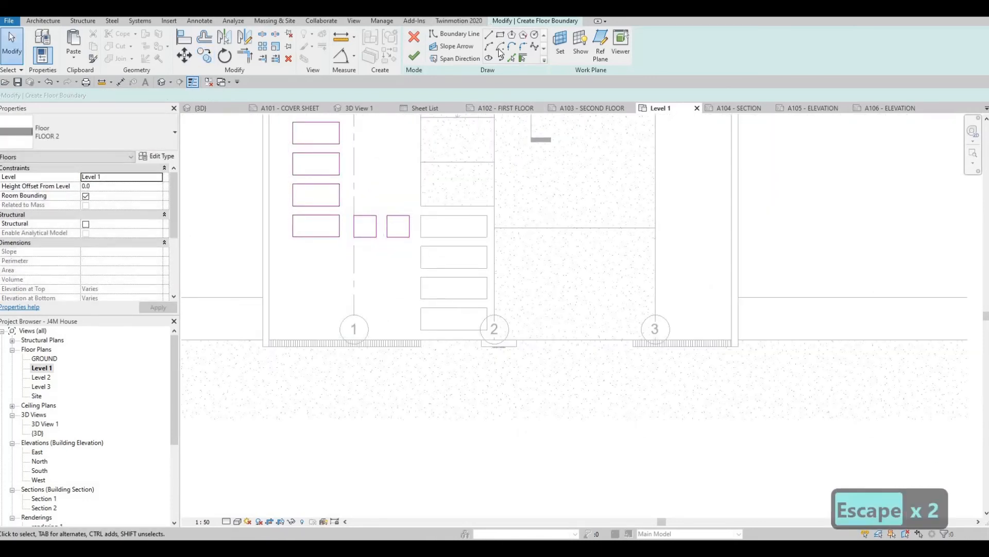
scroll(418, 223, "up", 2)
left_click(421, 215)
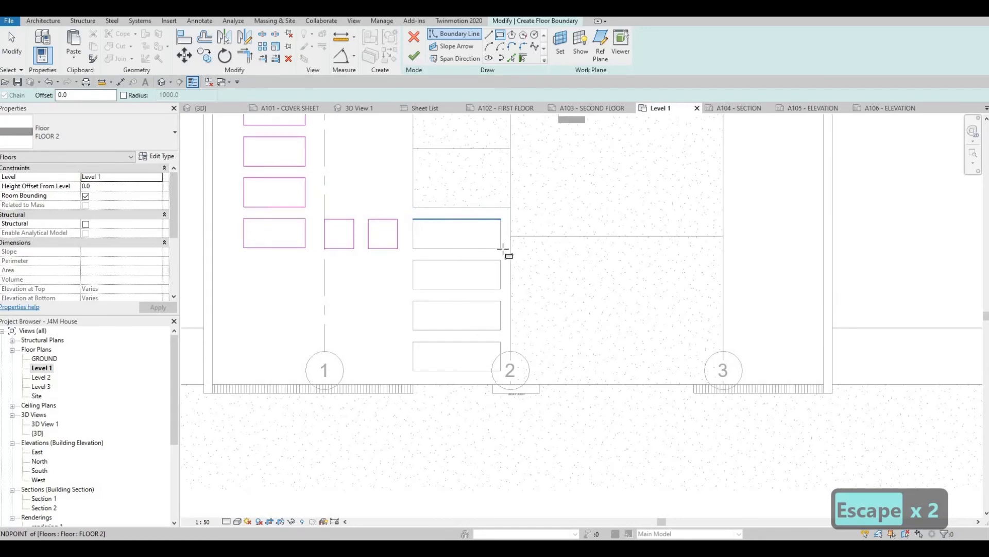
left_click(499, 249)
key("Escape")
key("Escape")
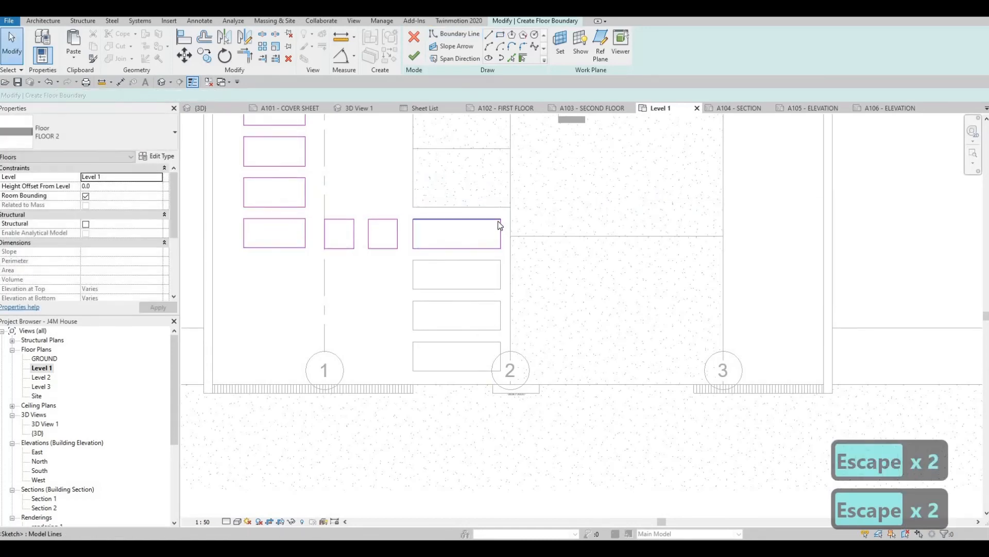
- Copy the traced walkway rectangle onto the next three walkway openings toward the road
key("Tab")
left_click(498, 227)
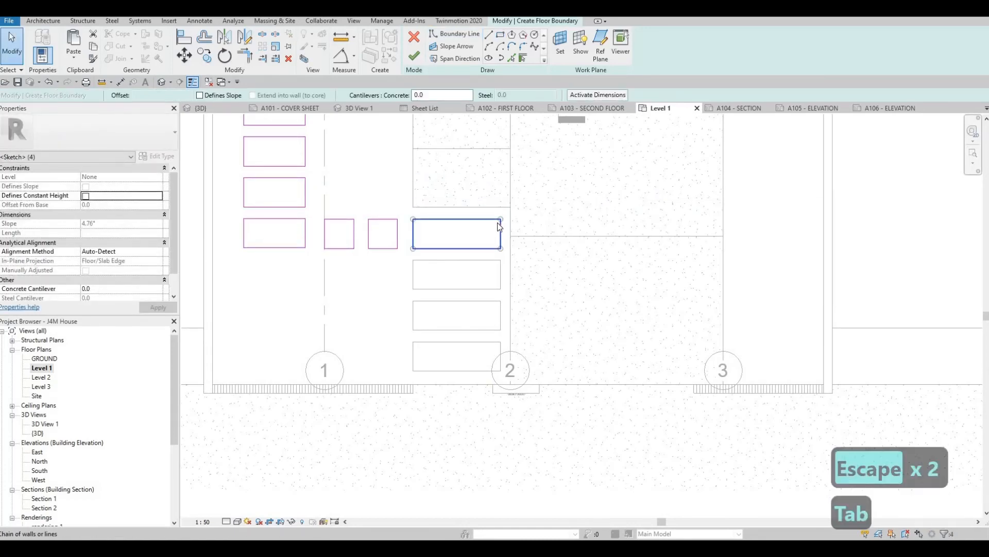
key("c")
key("o")
left_click(501, 219)
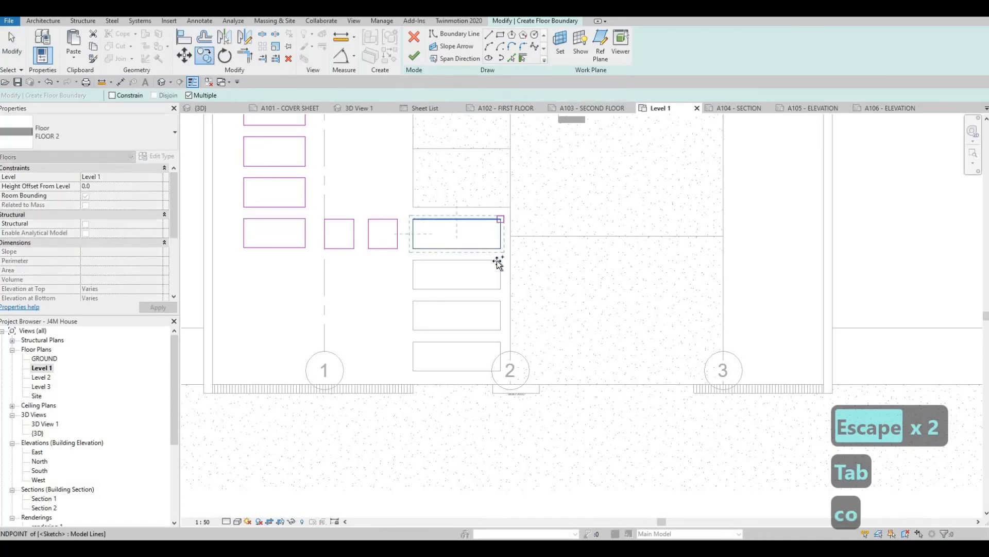
key("Tab")
key("Tab")
key("Tab")
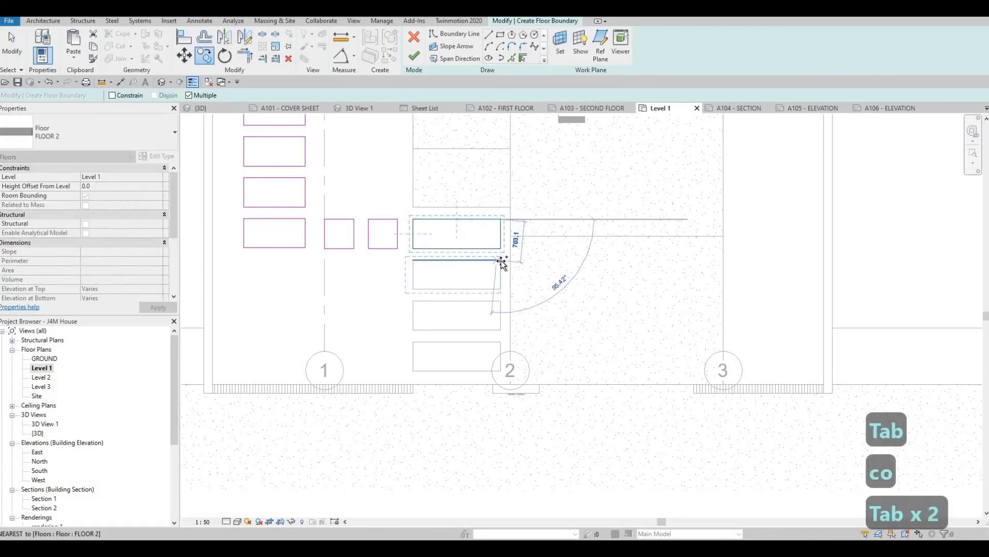
left_click(517, 326)
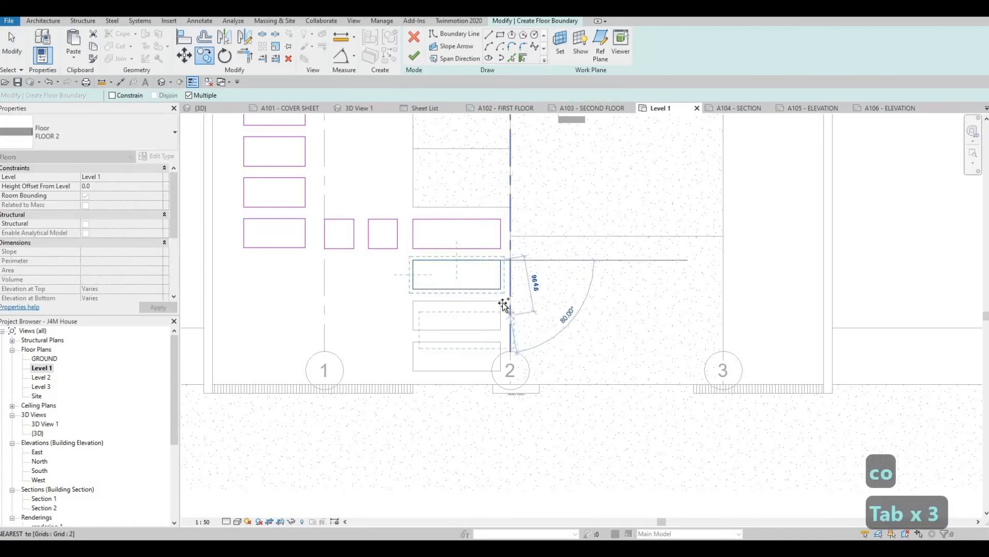
left_click(502, 341)
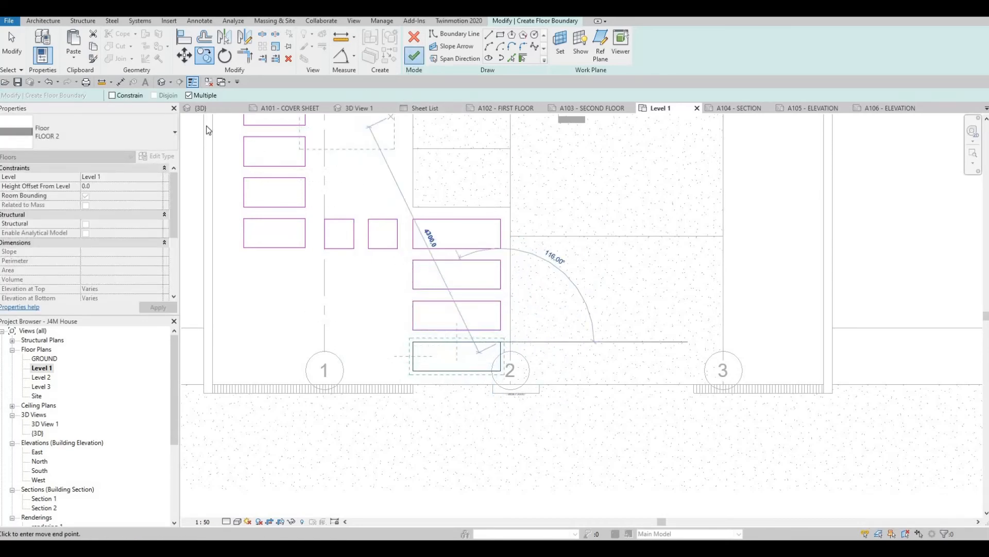
- Finish the stepping-stone floor sketch and show the front yard in the 3D view
left_click(413, 55)
key("Escape")
key("Escape")
left_click(202, 108)
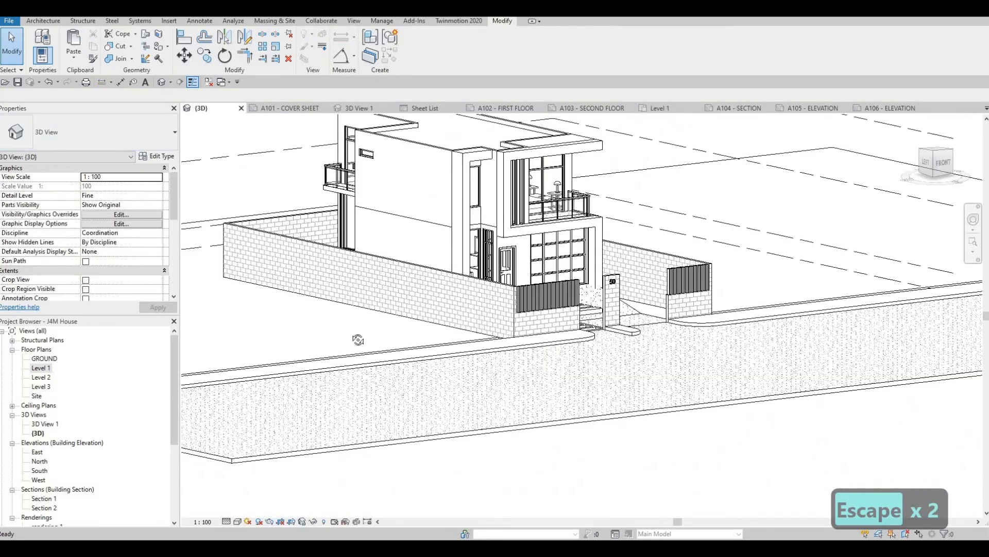
middle_click_drag(201, 384, 183, 390, "shift")
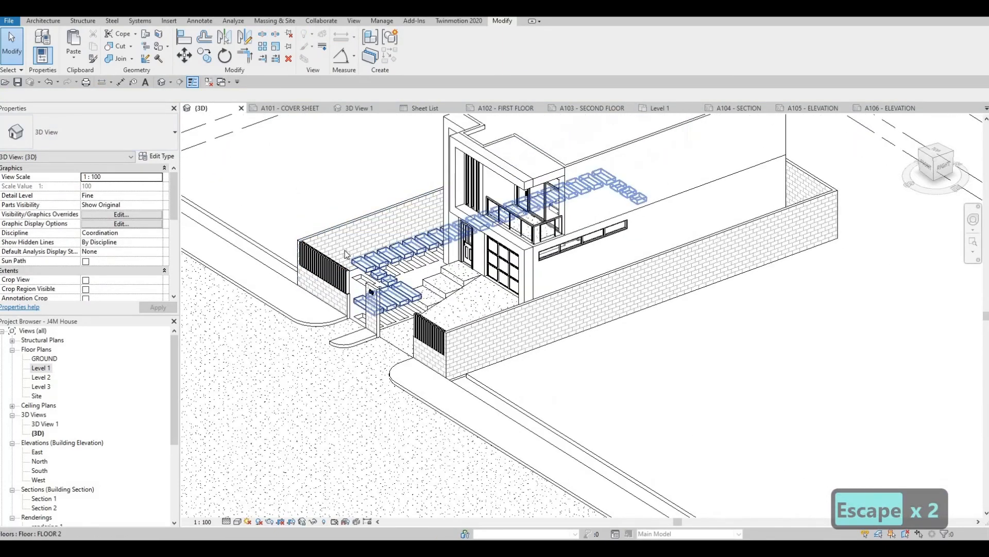
- Set the level of the stepping-stone floor to GROUND
scroll(412, 315, "up", 3)
key("Escape")
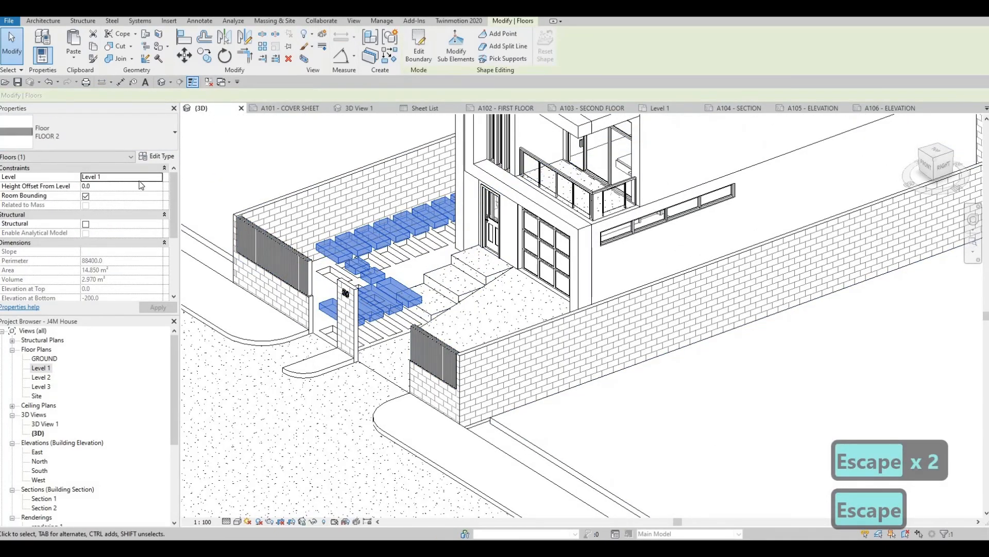
left_click(109, 178)
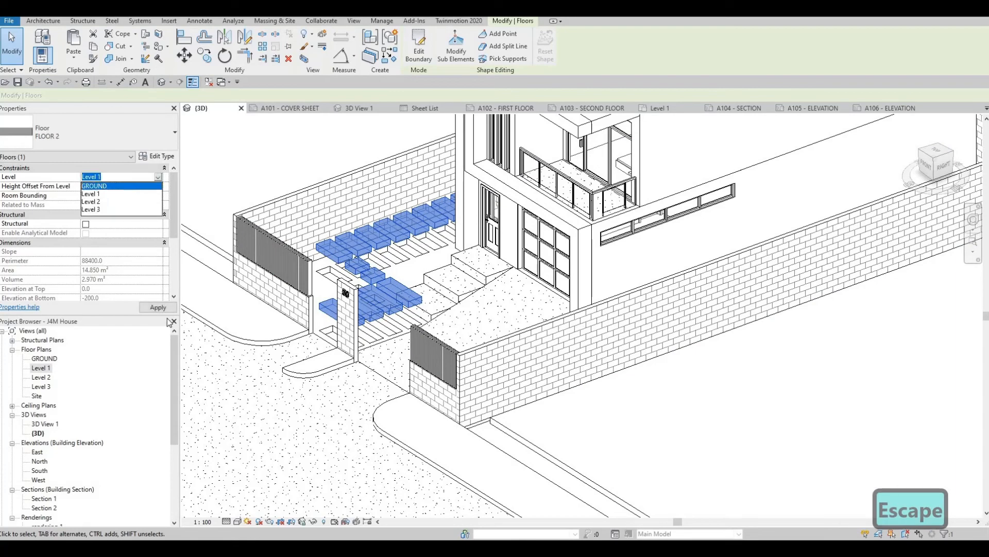
key("Escape")
key("Escape")
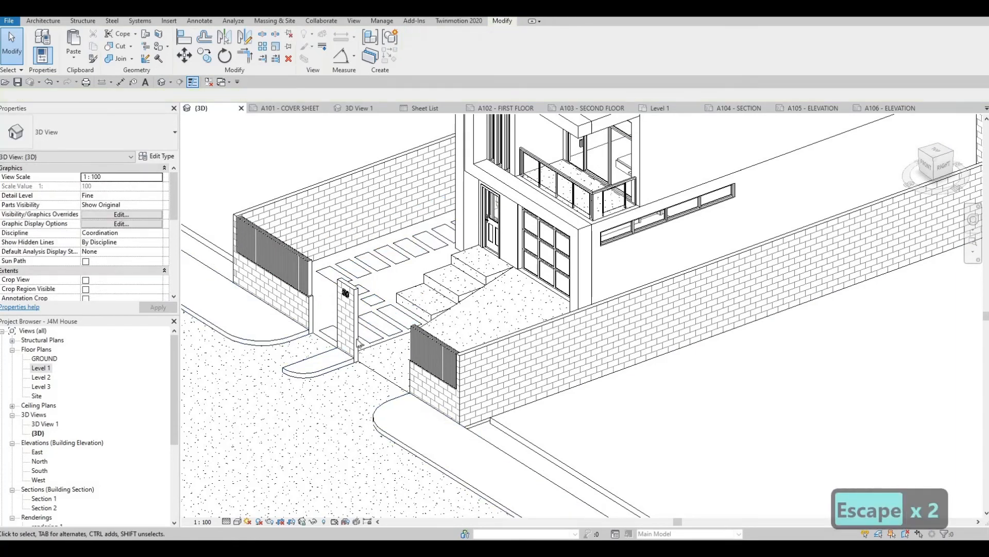
key("Escape")
key("Escape")
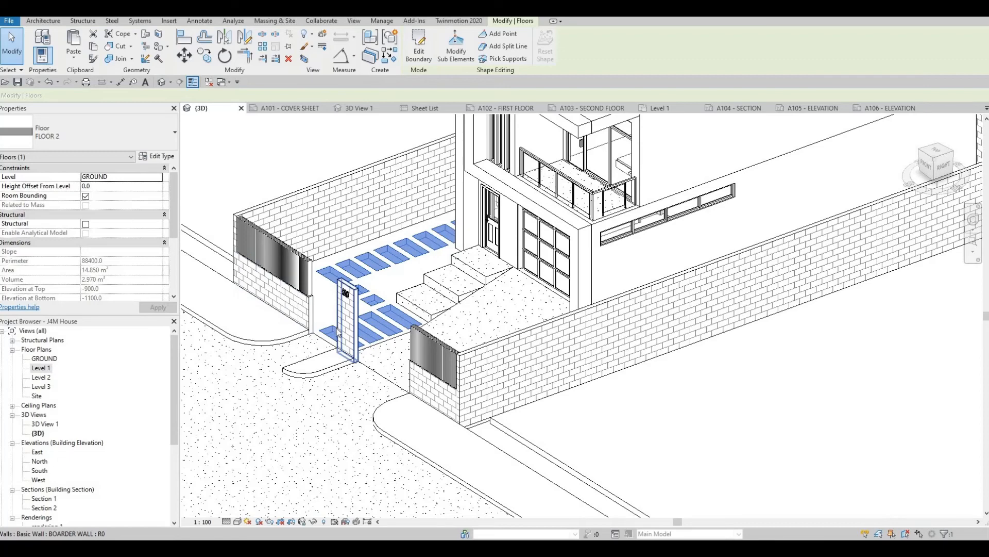
key("Escape")
key("Escape")
- Set the stepping-stone floor's height offset from level to 25
middle_click_drag(338, 331, 185, 227, "shift")
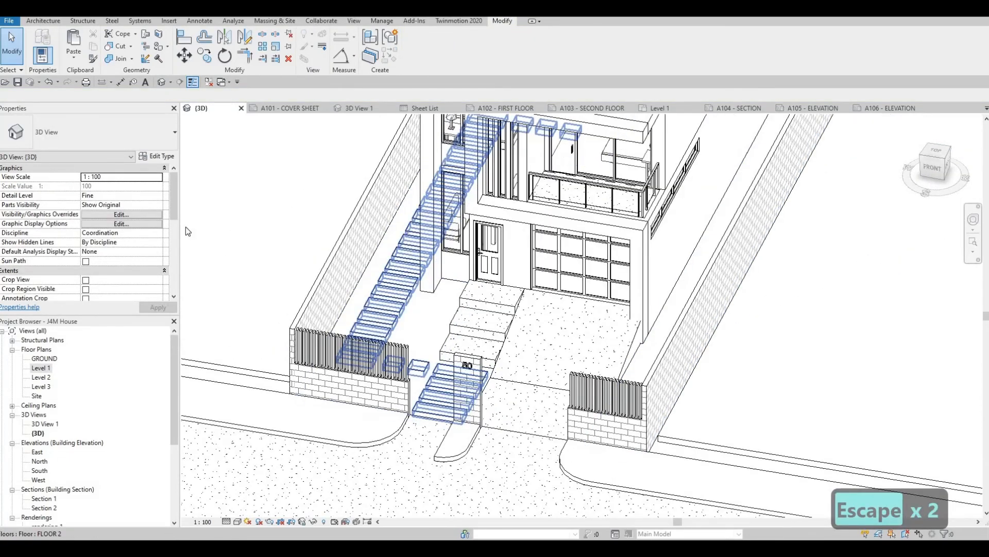
left_click(188, 232)
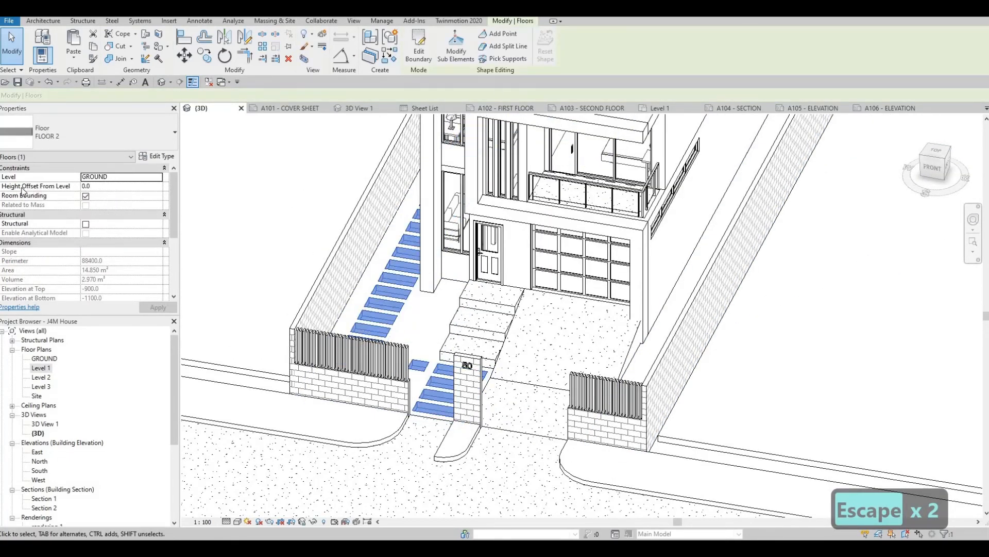
left_click(101, 186)
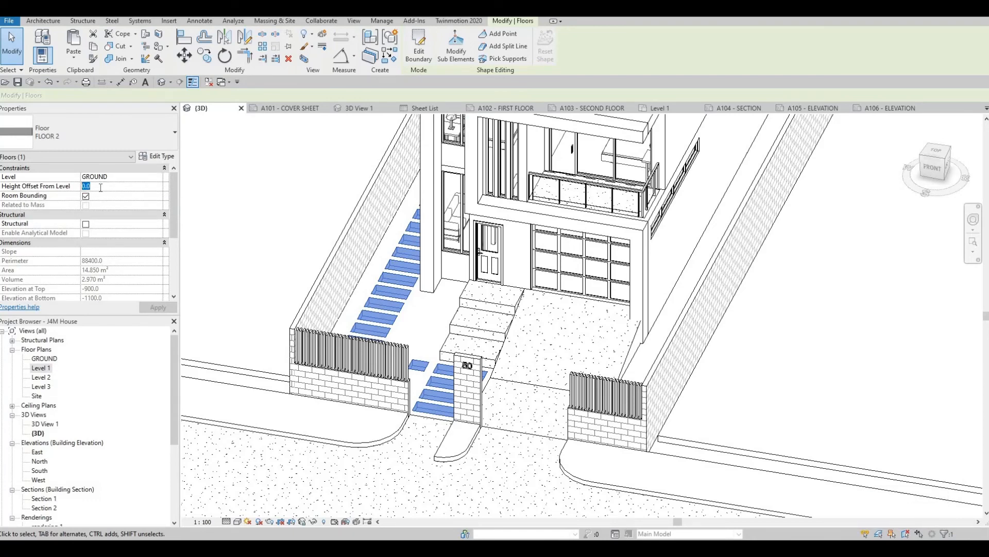
left_click(151, 307)
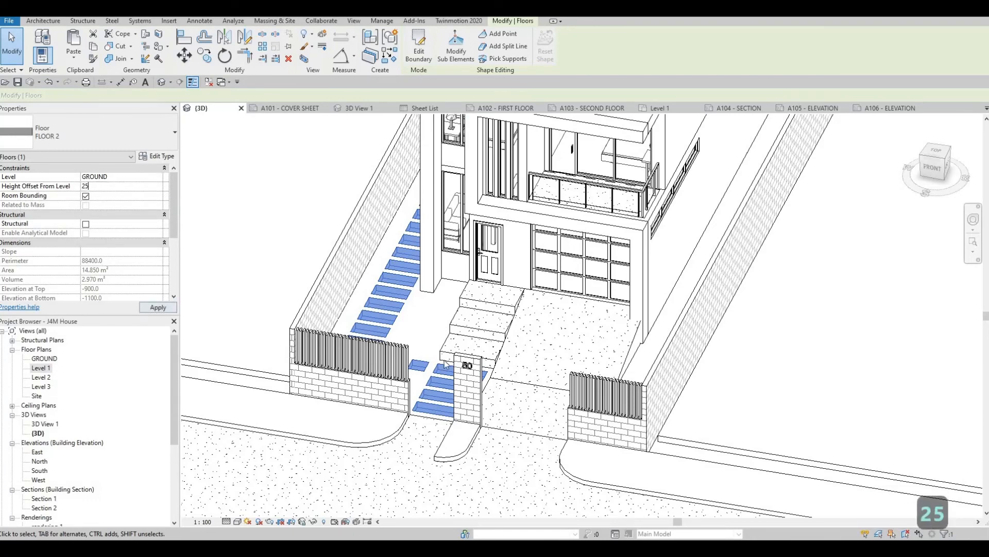
scroll(443, 359, "up", 5)
key("Escape")
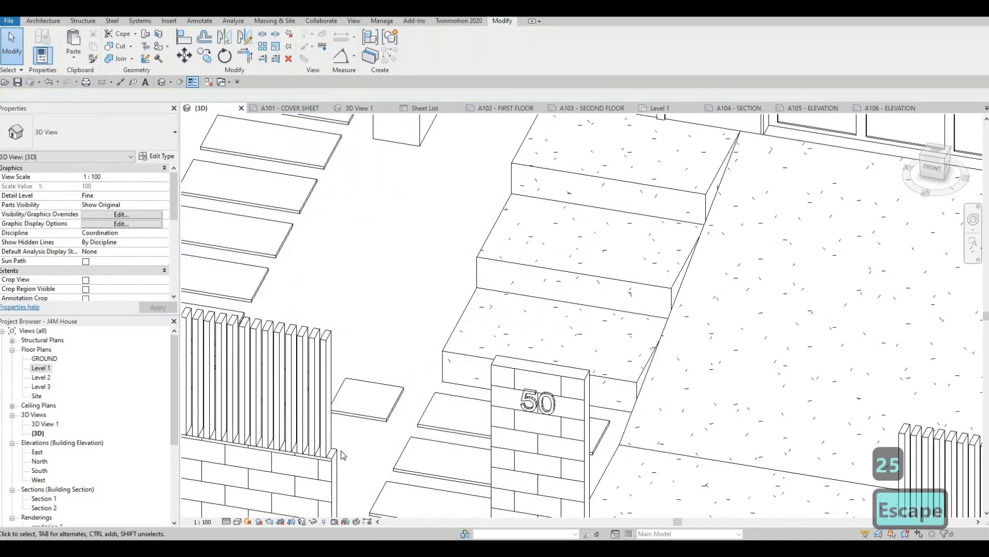
- Examine the raised stepping stones, the front entrance and the ground around the lot in 3D
scroll(381, 415, "up", 2)
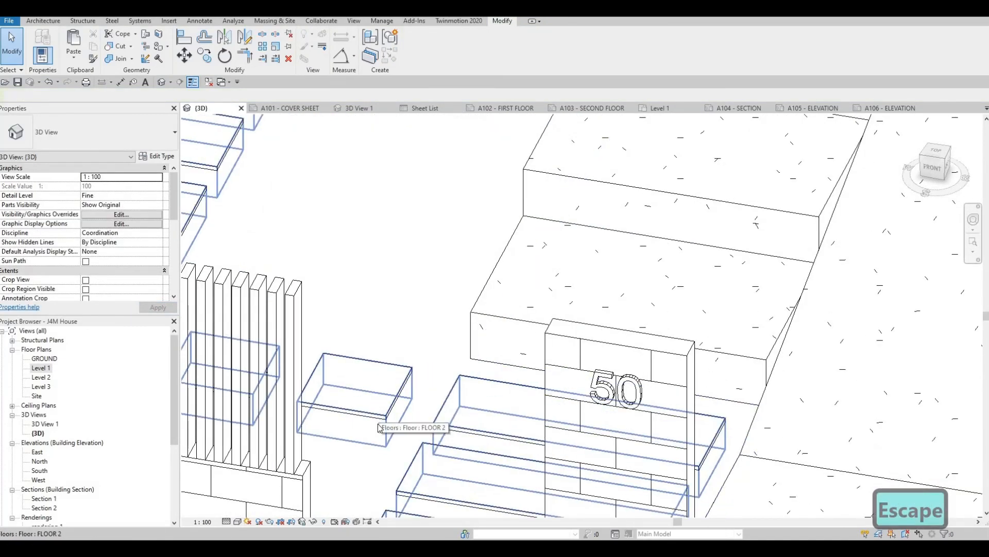
scroll(384, 420, "down", 3)
key("Escape")
key("Escape")
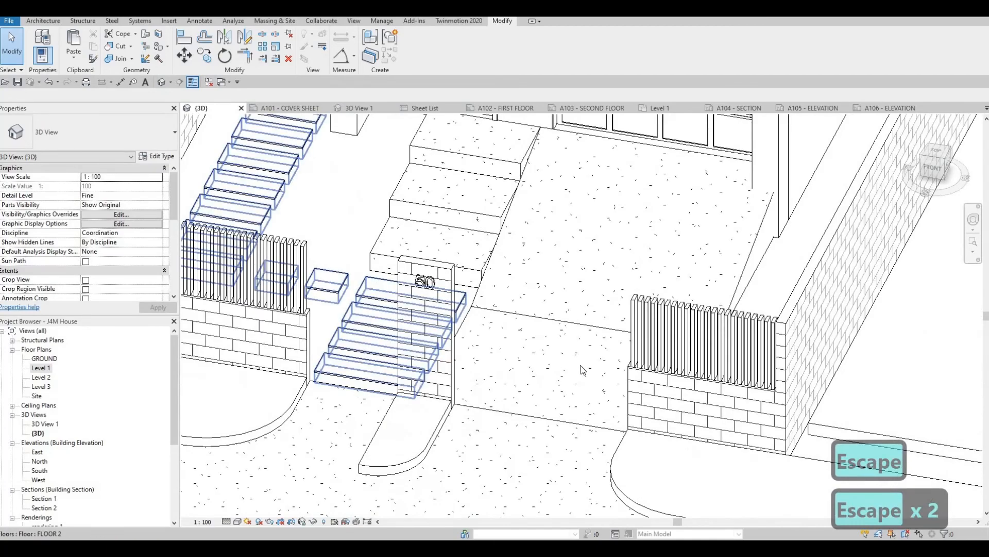
middle_click_drag(583, 371, 634, 364, "shift")
middle_click_drag(742, 376, 652, 289)
scroll(681, 340, "down", 1)
scroll(672, 325, "up", 5)
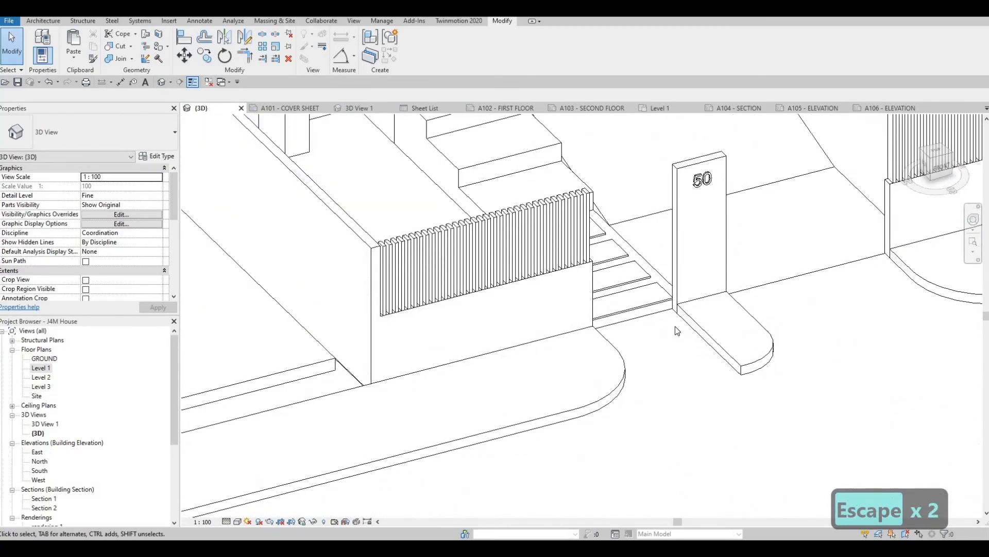
scroll(676, 320, "down", 5)
scroll(661, 278, "up", 1)
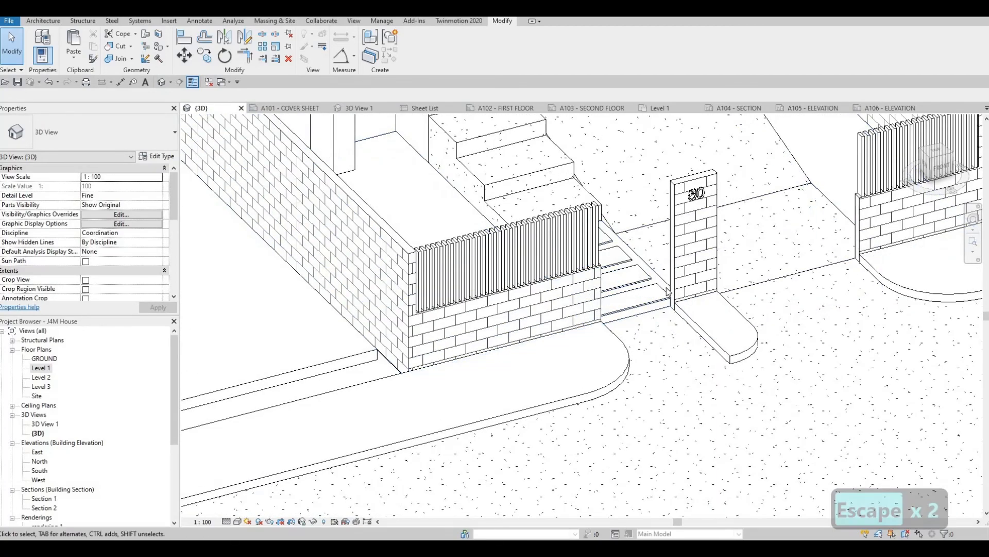
scroll(600, 281, "down", 3)
scroll(624, 357, "down", 3)
middle_click_drag(712, 361, 644, 350)
scroll(627, 360, "down", 5)
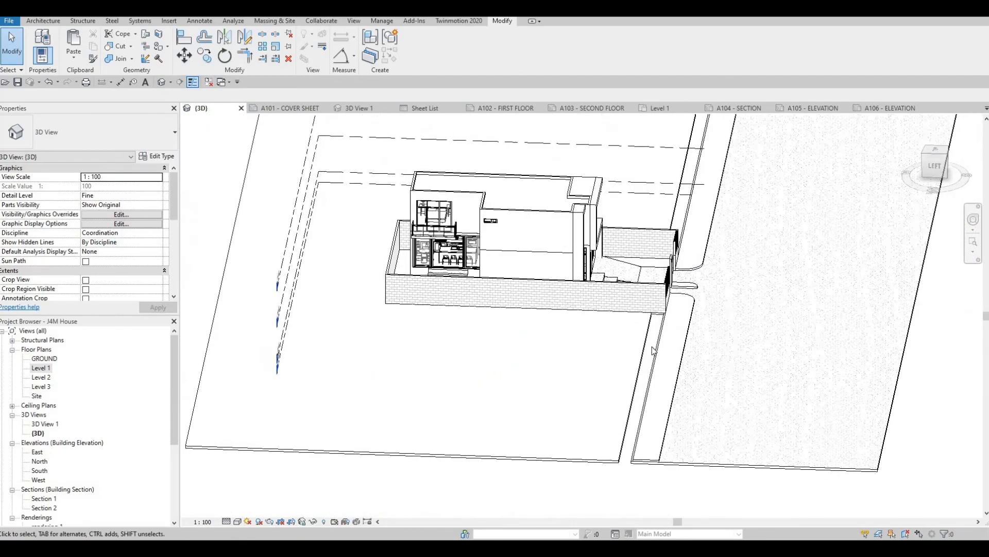
- Open the boundary of the large FLOOR 2 ground slab around the lot for editing in the GROUND floor plan
scroll(643, 354, "up", 4)
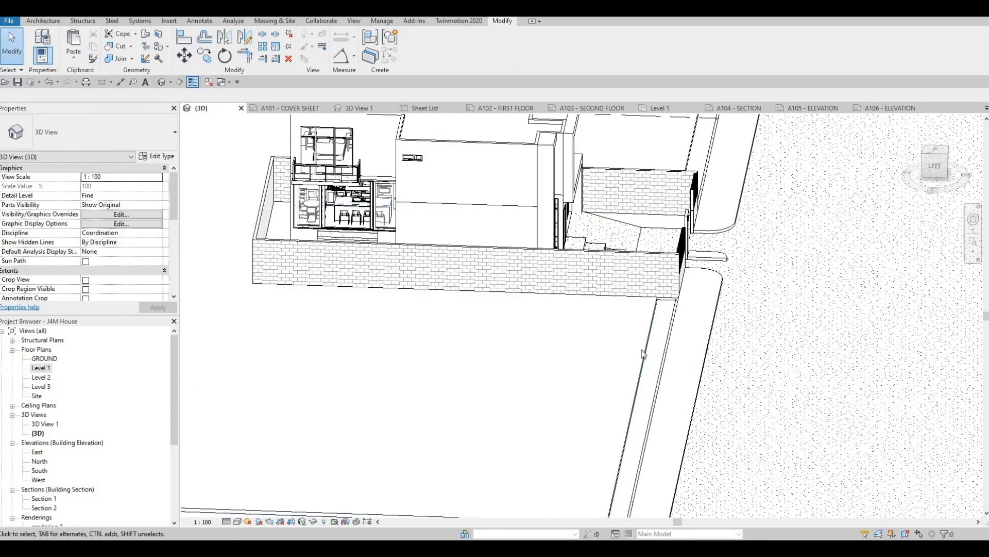
left_click(638, 382)
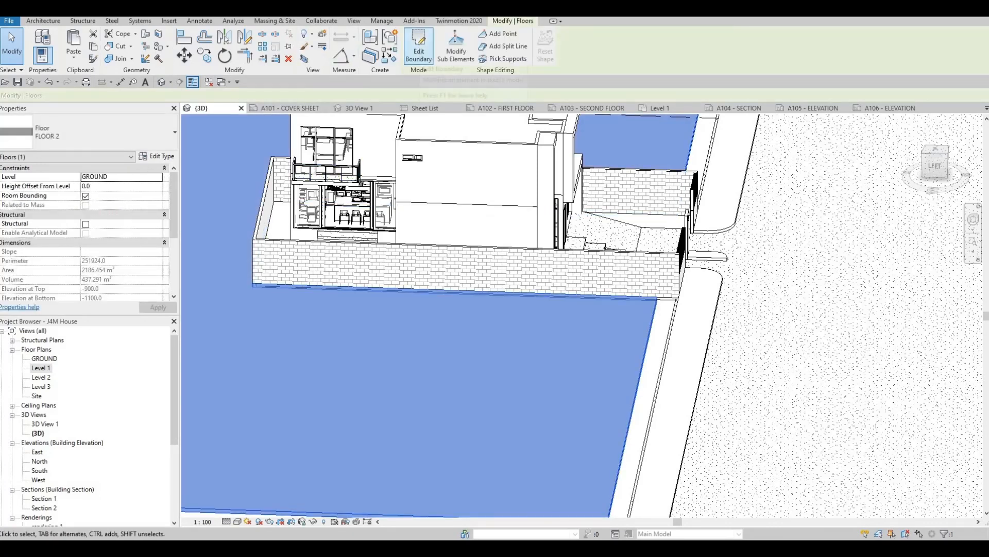
left_click(418, 47)
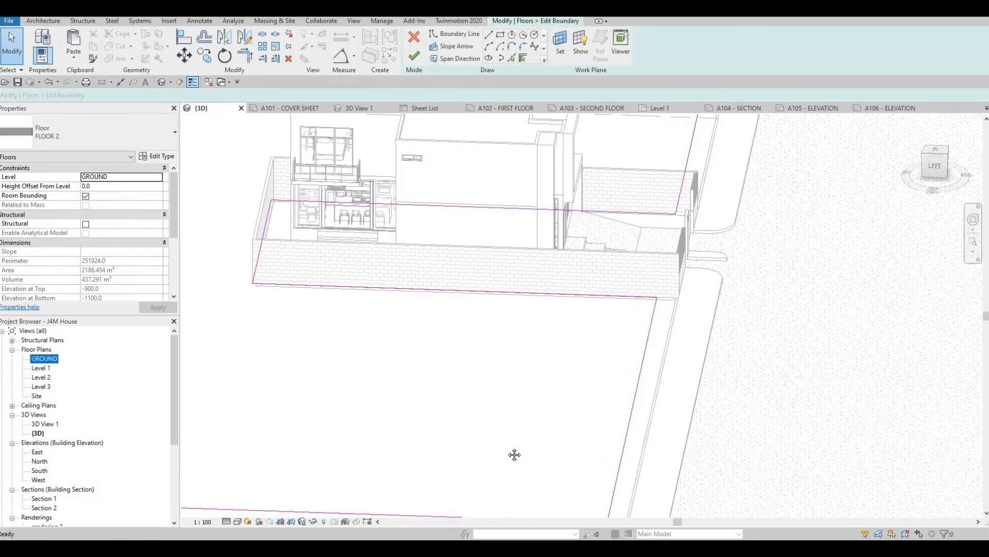
middle_click_drag(508, 445, 524, 442)
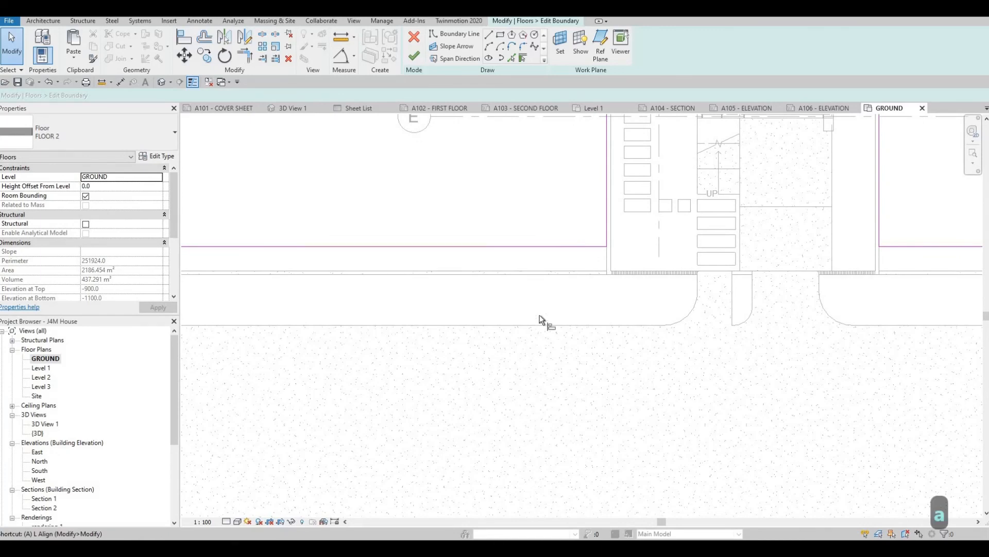
- Align the slab's road-side boundary lines on both sides of the lot with the FLOOR 5 edge and finish the boundary
key("a")
key("l")
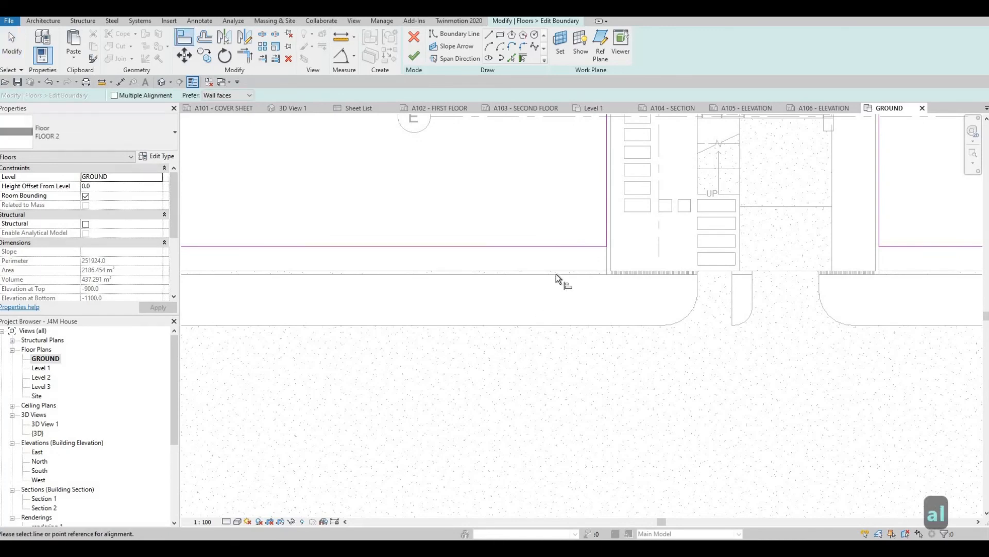
left_click(558, 246)
middle_click_drag(897, 268, 580, 322)
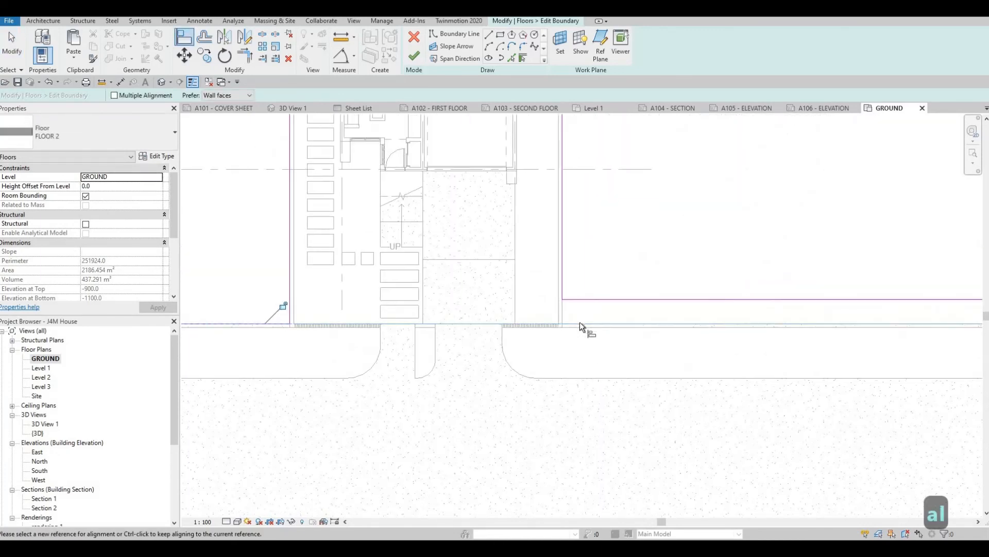
left_click(580, 322)
left_click(583, 299)
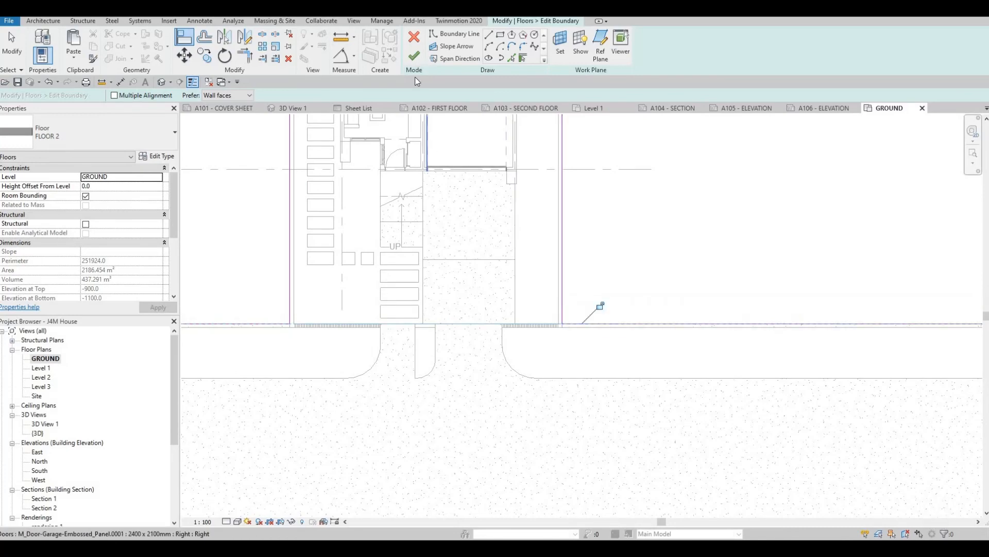
left_click(413, 55)
key("Escape")
key("Escape")
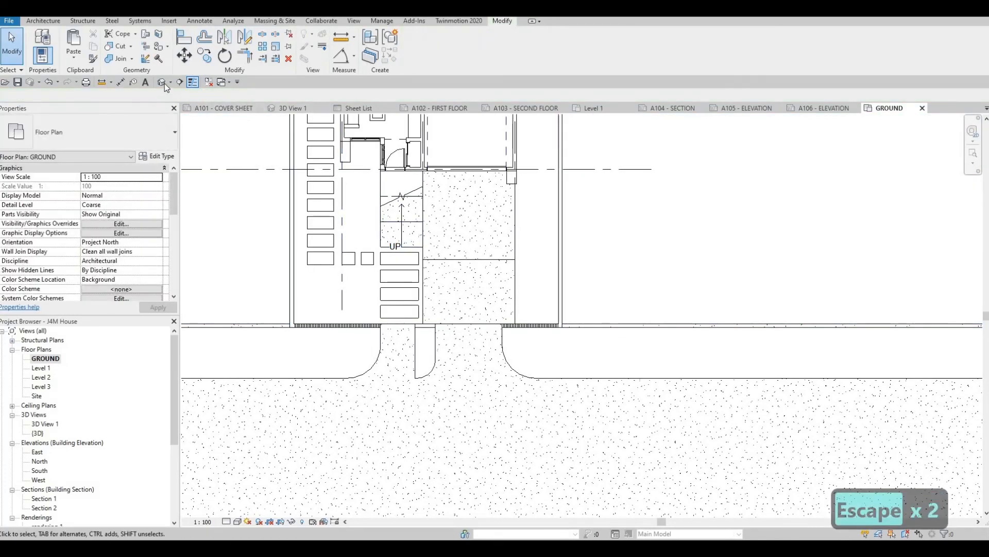
- Stretch the inner edge of the sidewalk on the house's left side in 3D to meet the FLOOR 2 ground slab
middle_click_drag(601, 448, 693, 340, "shift")
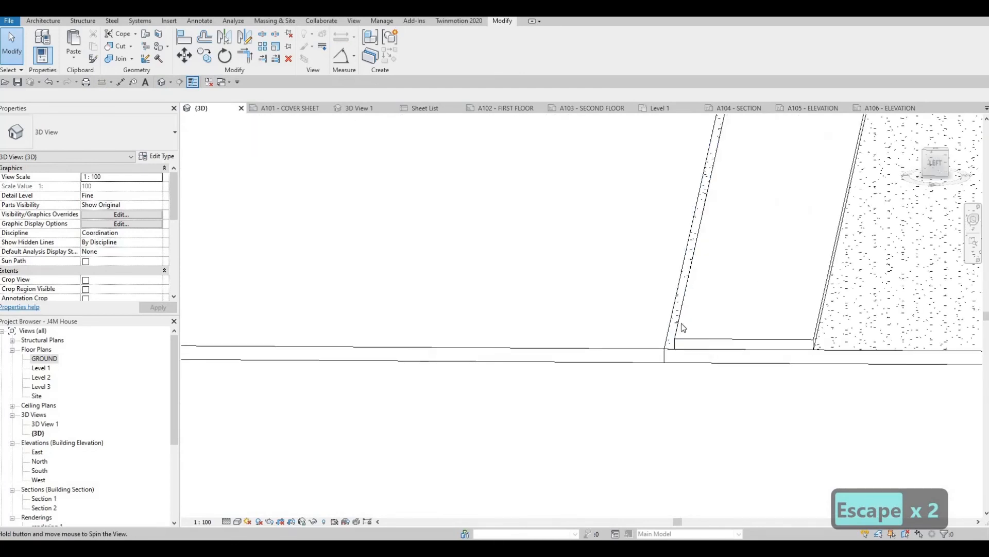
left_click(672, 342)
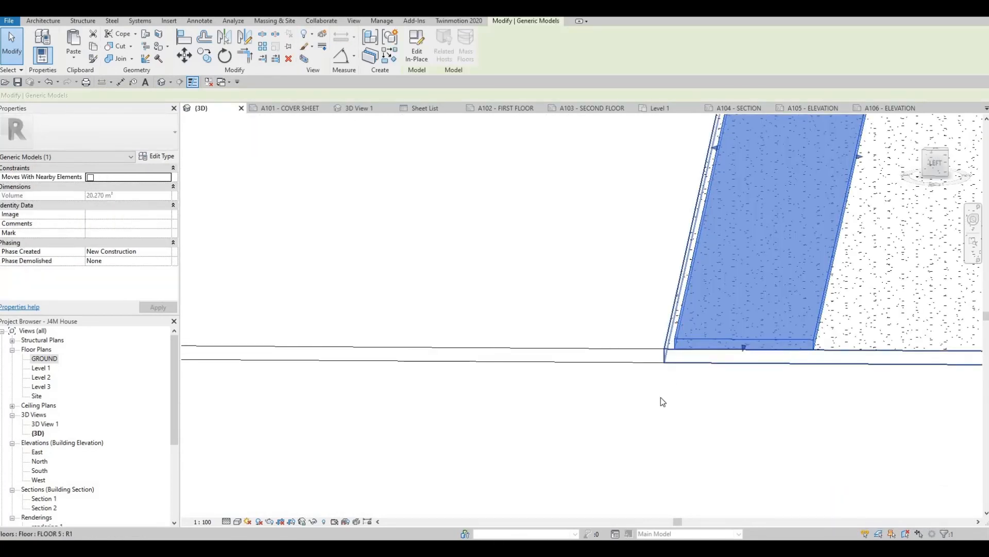
scroll(718, 269, "up", 5)
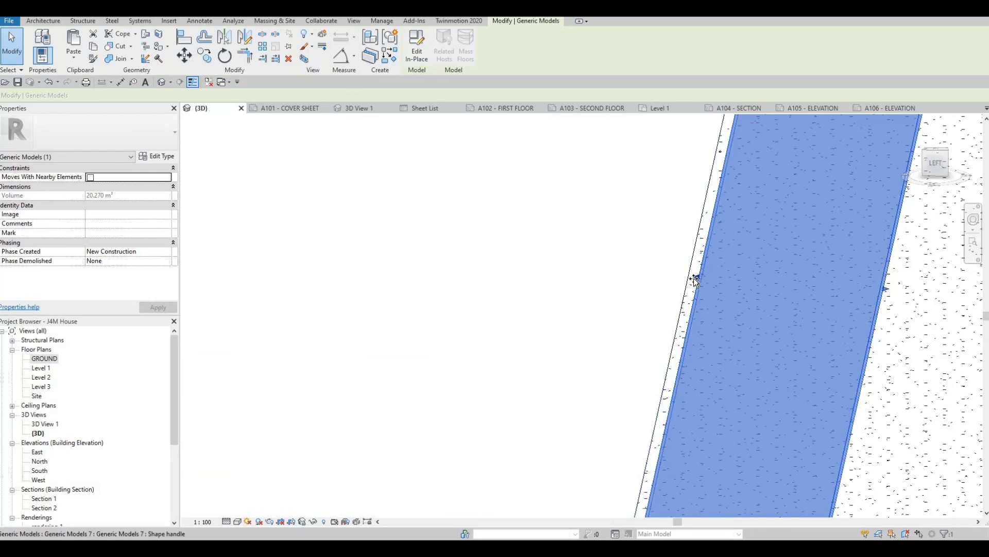
left_click_drag(695, 280, 702, 254)
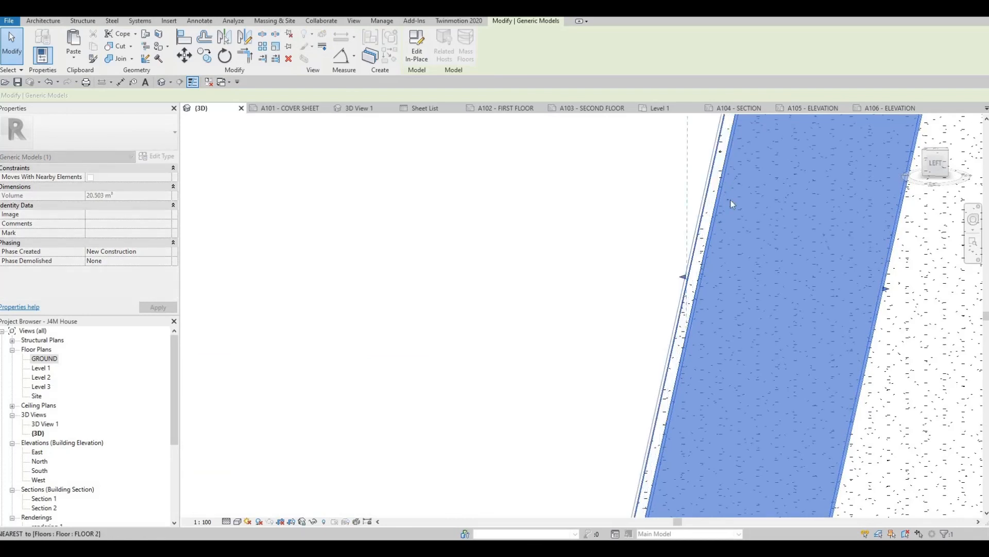
scroll(733, 211, "down", 3)
key("Escape")
- Stretch the inner edge of the sidewalk on the house's right side to close the gap to the ground slab
middle_click_drag(768, 137, 698, 342)
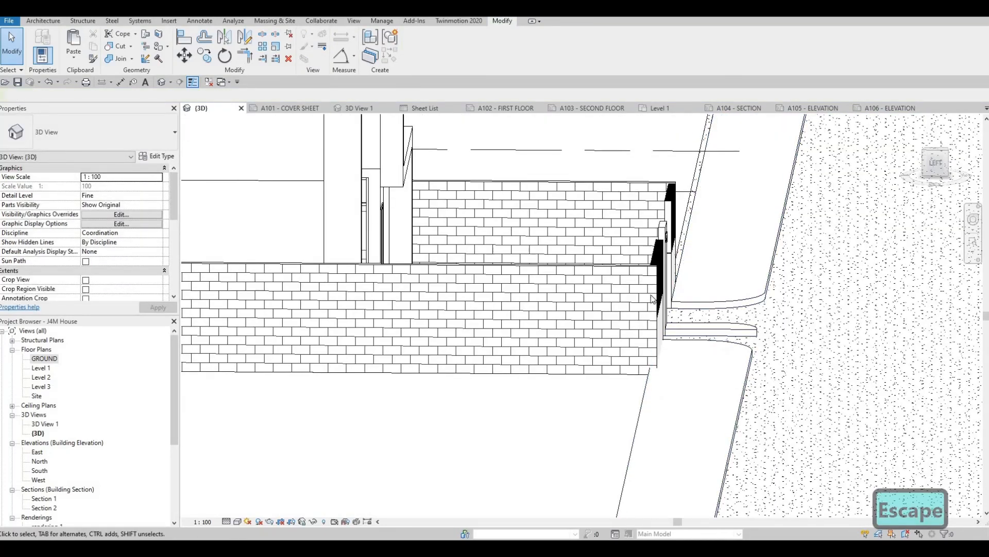
middle_click_drag(712, 164, 669, 326)
scroll(667, 327, "up", 2)
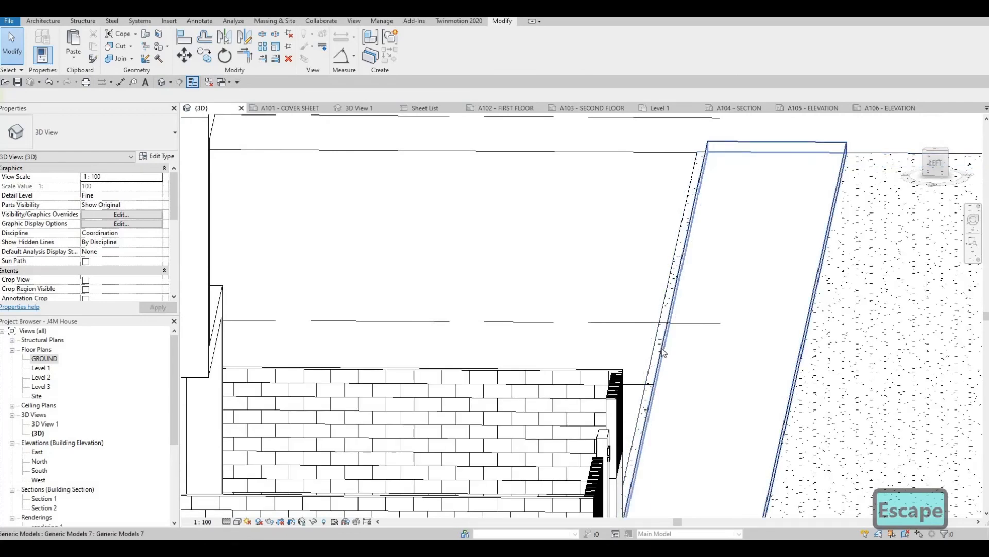
left_click(663, 352)
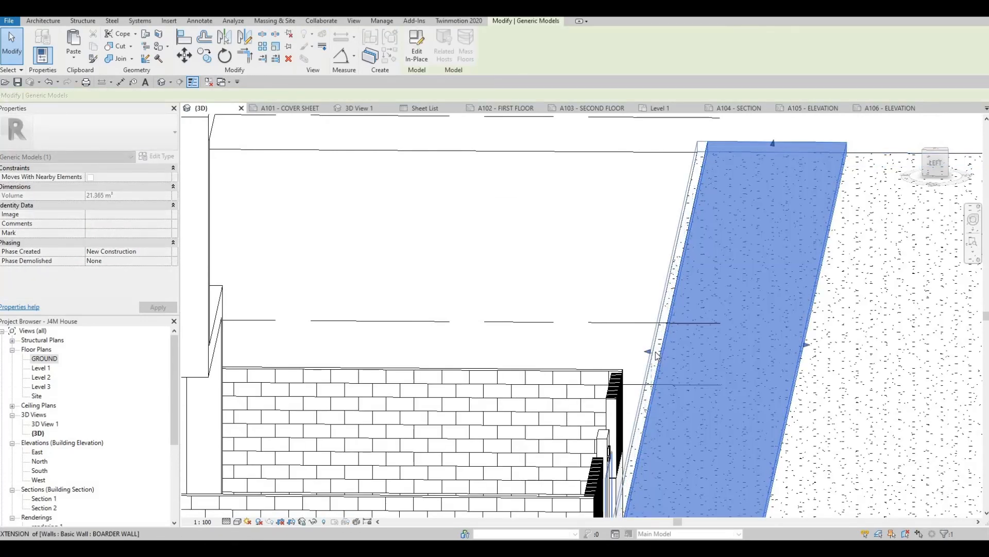
left_click_drag(660, 366, 659, 365)
key("Escape")
- Set the height offset from level of the large FLOOR 2 ground slab around the lot to 100
scroll(656, 367, "down", 3)
middle_click_drag(539, 496, 643, 287, "shift")
middle_click_drag(572, 412, 649, 287, "shift")
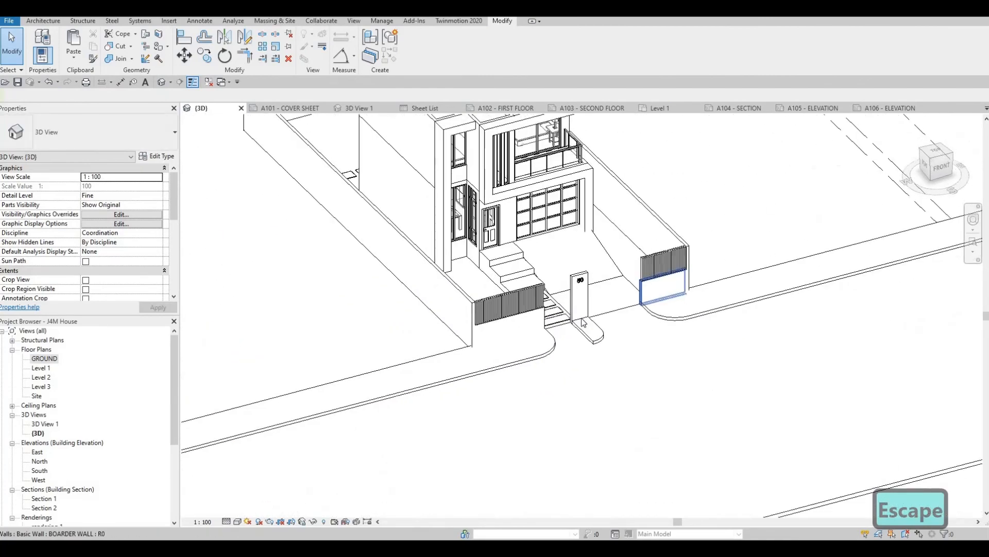
scroll(642, 278, "down", 1)
middle_click_drag(575, 352, 555, 399, "shift")
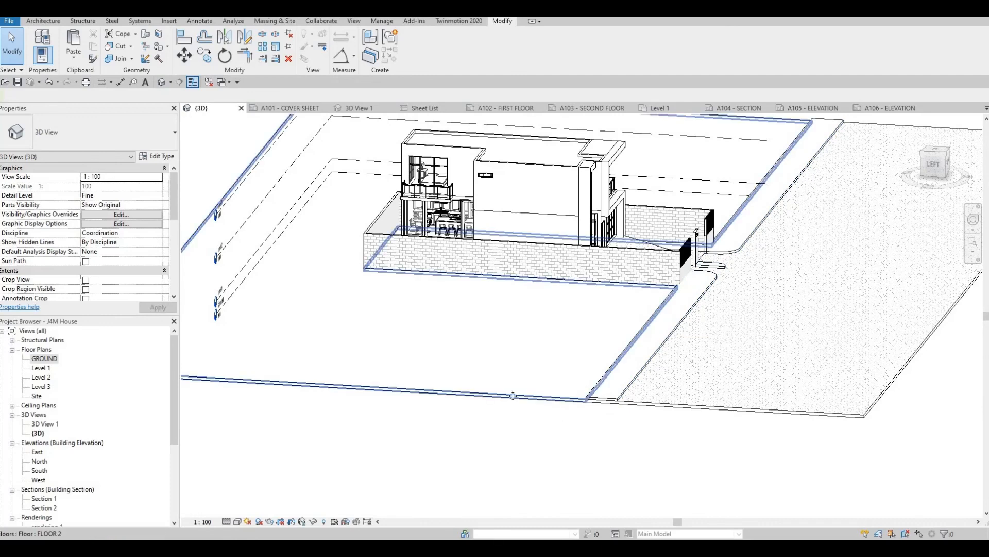
left_click(272, 312)
scroll(272, 312, "up", 1)
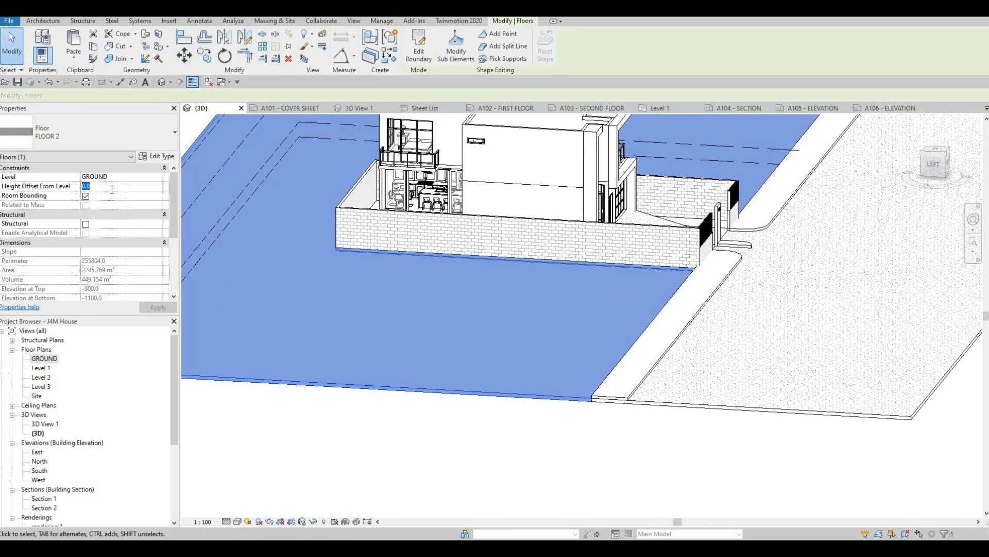
type("100")
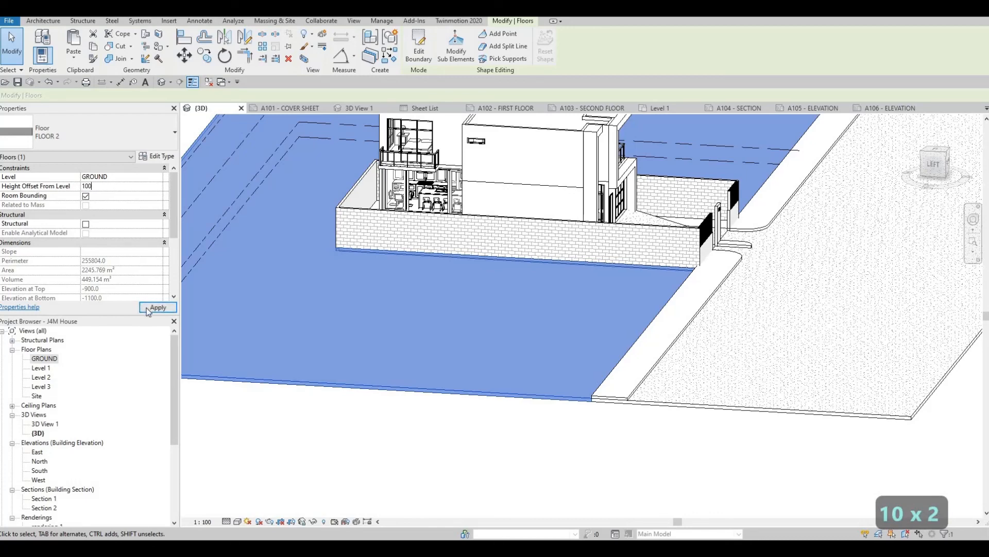
key("Escape")
key("Escape")
scroll(659, 333, "up", 5)
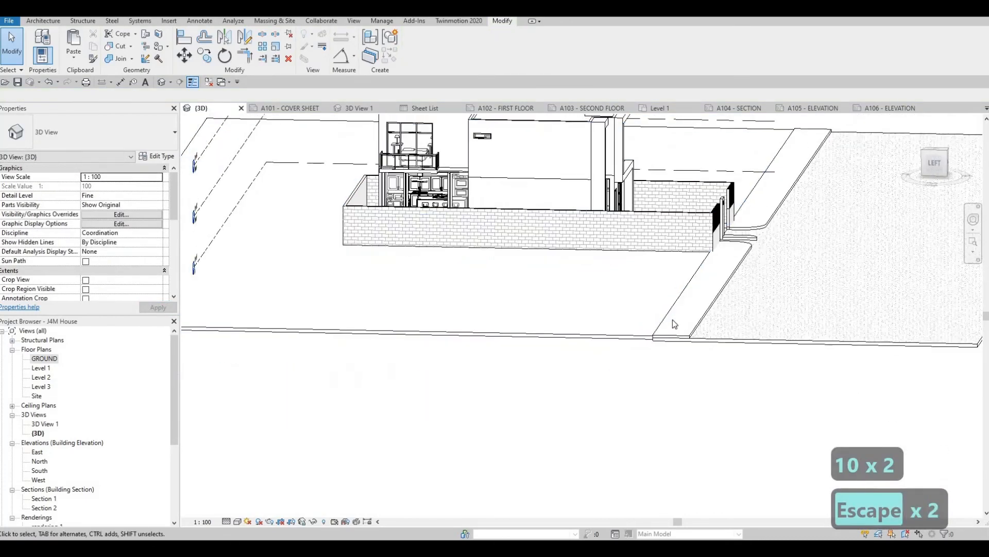
- Examine the raised ground slab against the sidewalk, road and boundary walls from the right and front of the lot
middle_click_drag(695, 310, 456, 353, "shift")
scroll(537, 445, "down", 5)
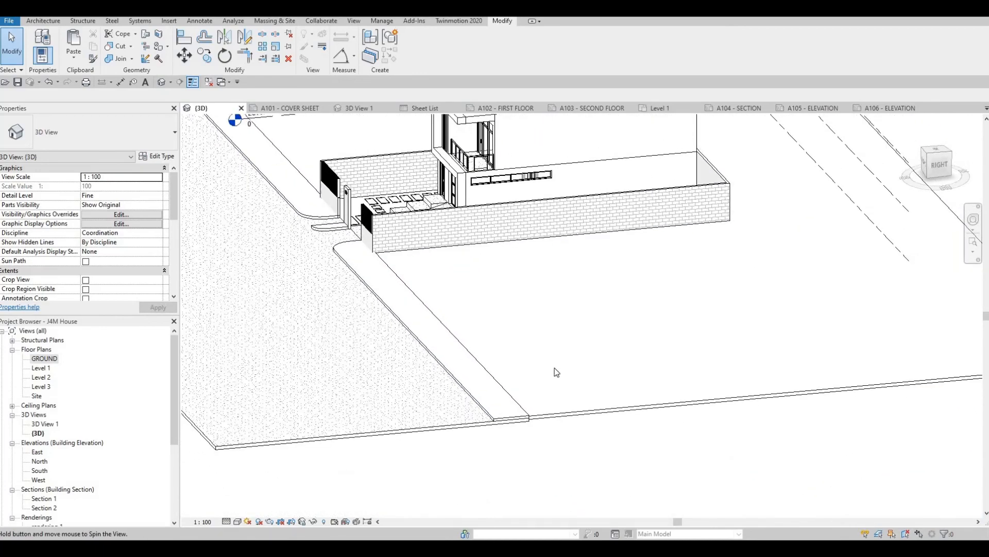
middle_click_drag(554, 368, 534, 400, "shift")
scroll(552, 366, "down", 3)
middle_click_drag(601, 341, 589, 356, "shift")
scroll(589, 356, "down", 3)
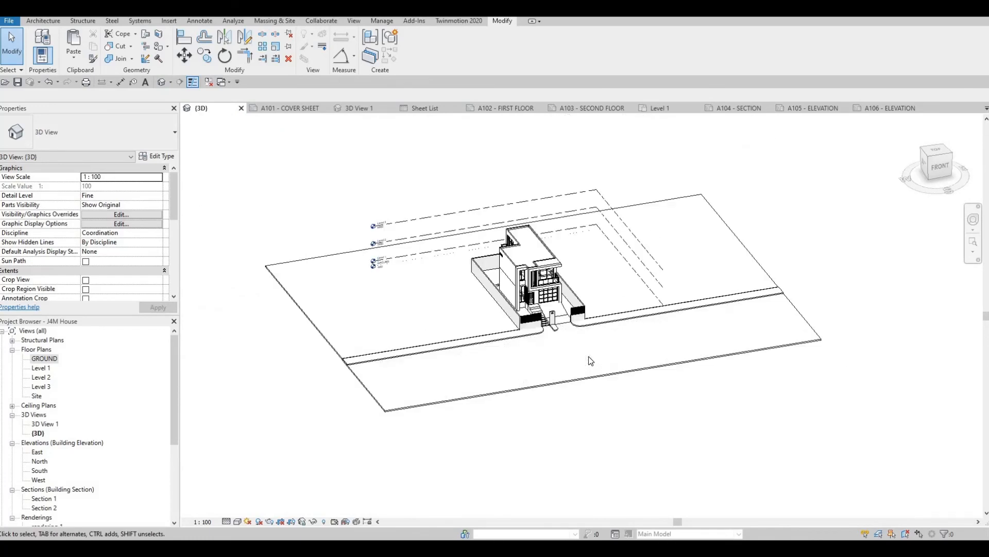
scroll(591, 361, "down", 1)
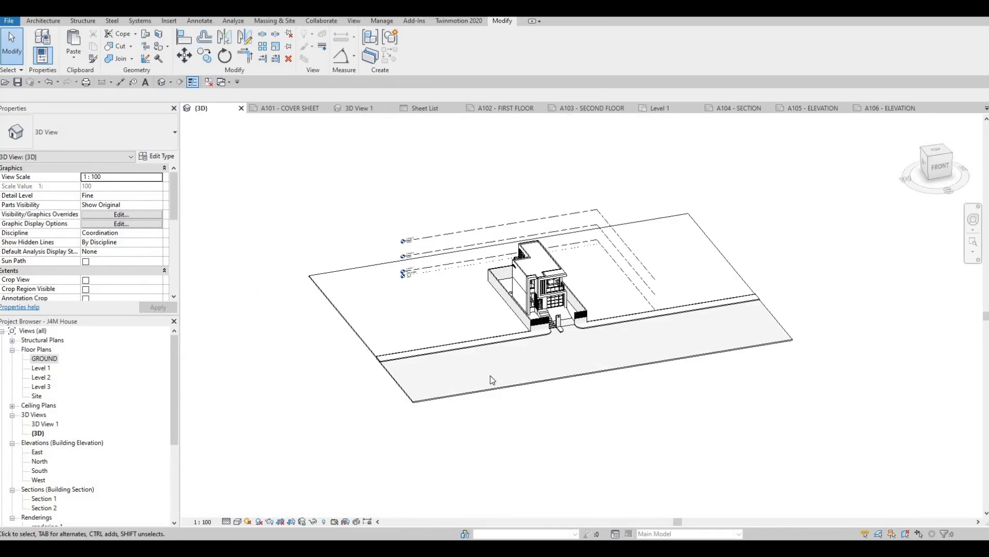
scroll(484, 431, "up", 2)
scroll(454, 393, "up", 1)
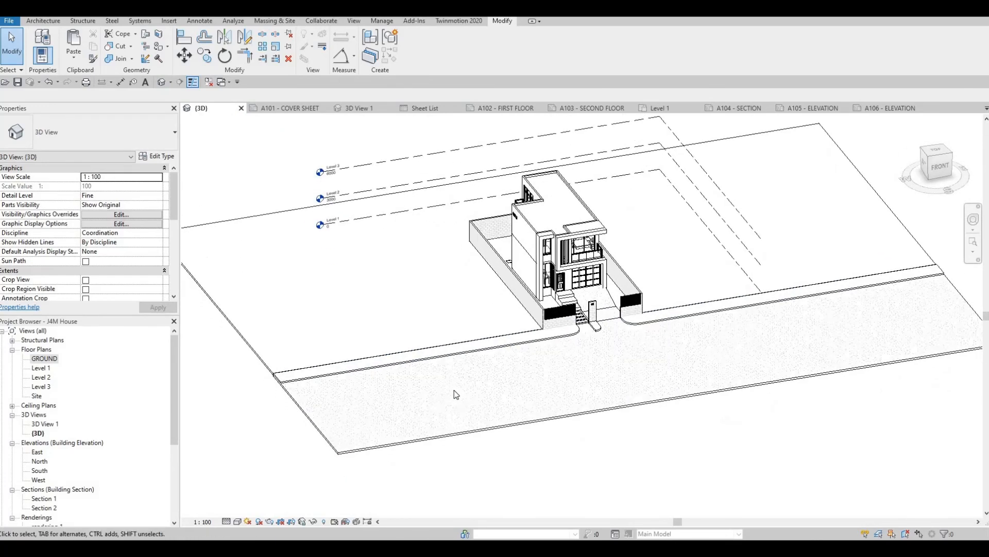
middle_click_drag(456, 398, 459, 397, "shift")
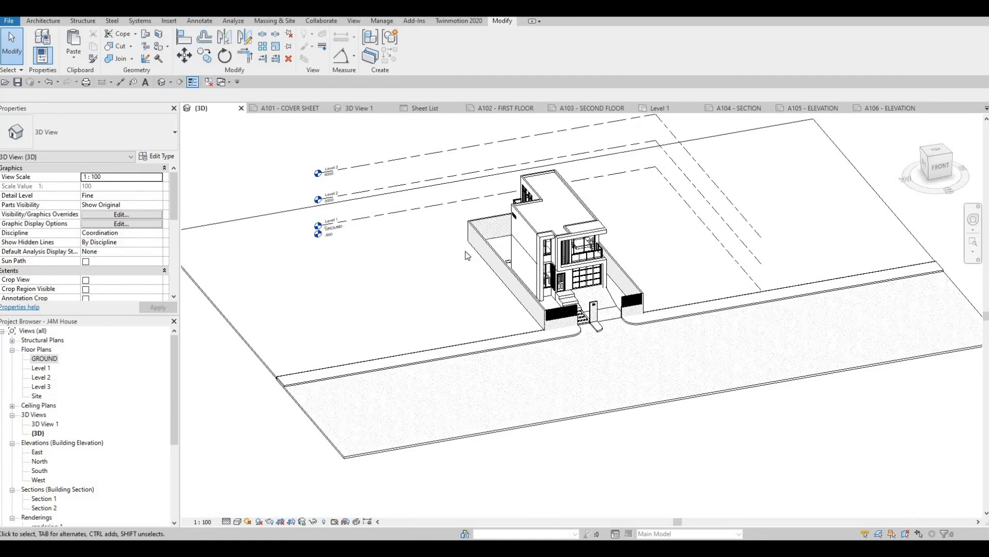
- Set the 3D view's detail level to Fine and save the project
left_click(226, 521)
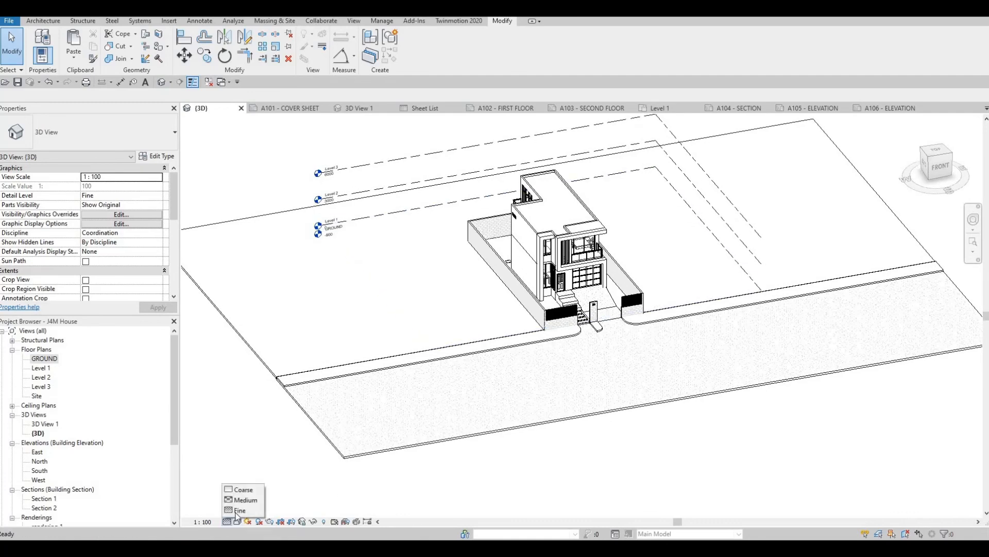
left_click(246, 511)
middle_click_drag(320, 375, 247, 225, "shift")
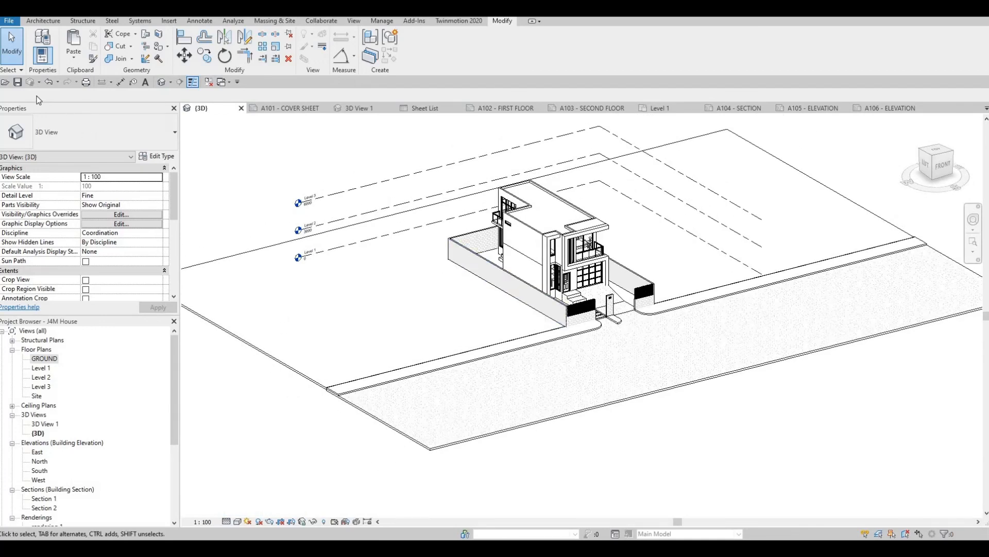
left_click(17, 83)
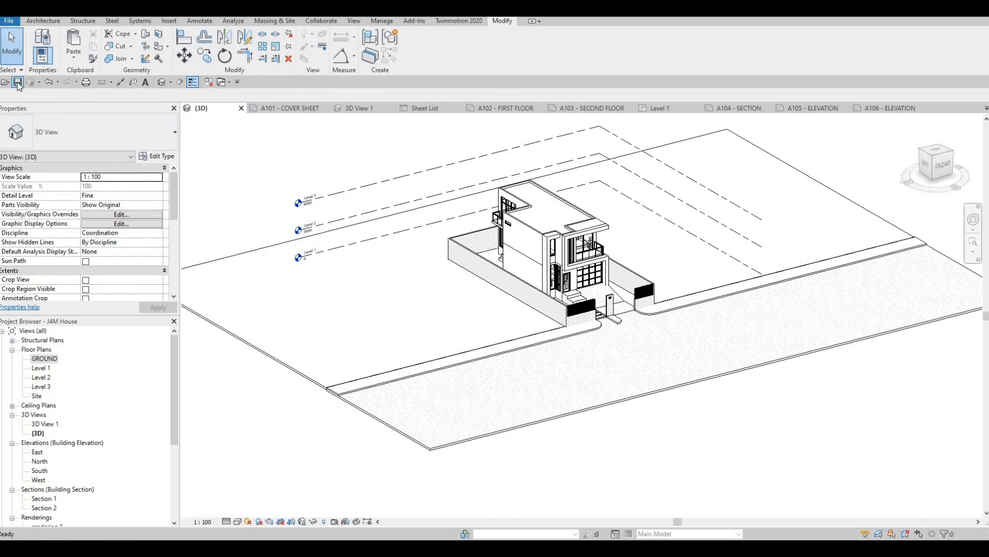